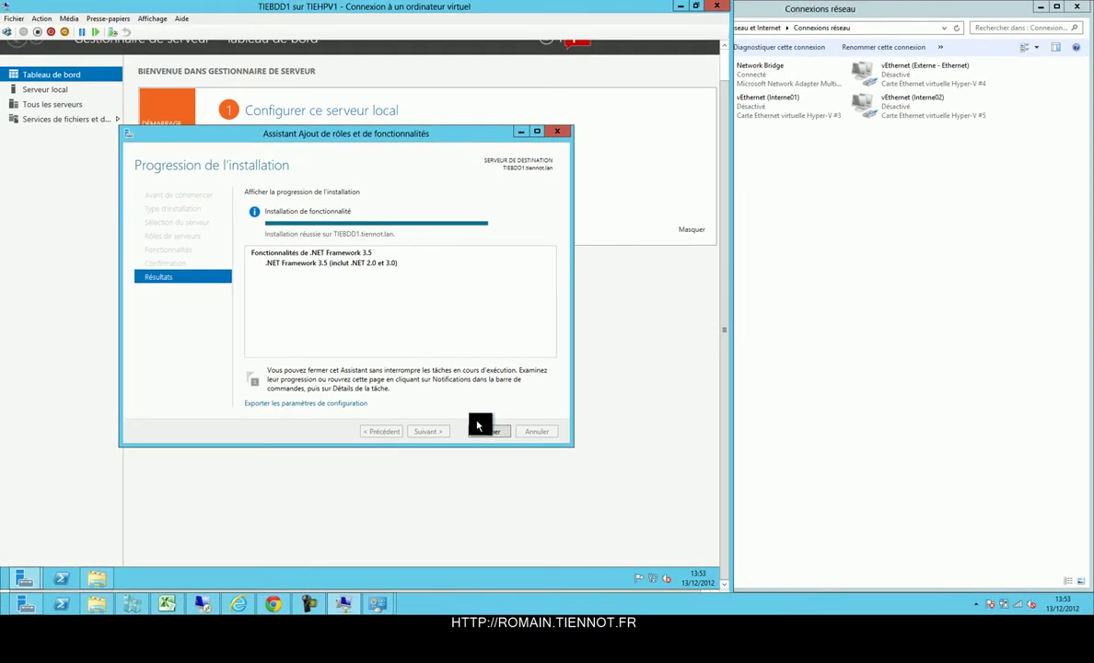
Close the completed .NET Framework 3.5 feature installation wizard.
click(488, 433)
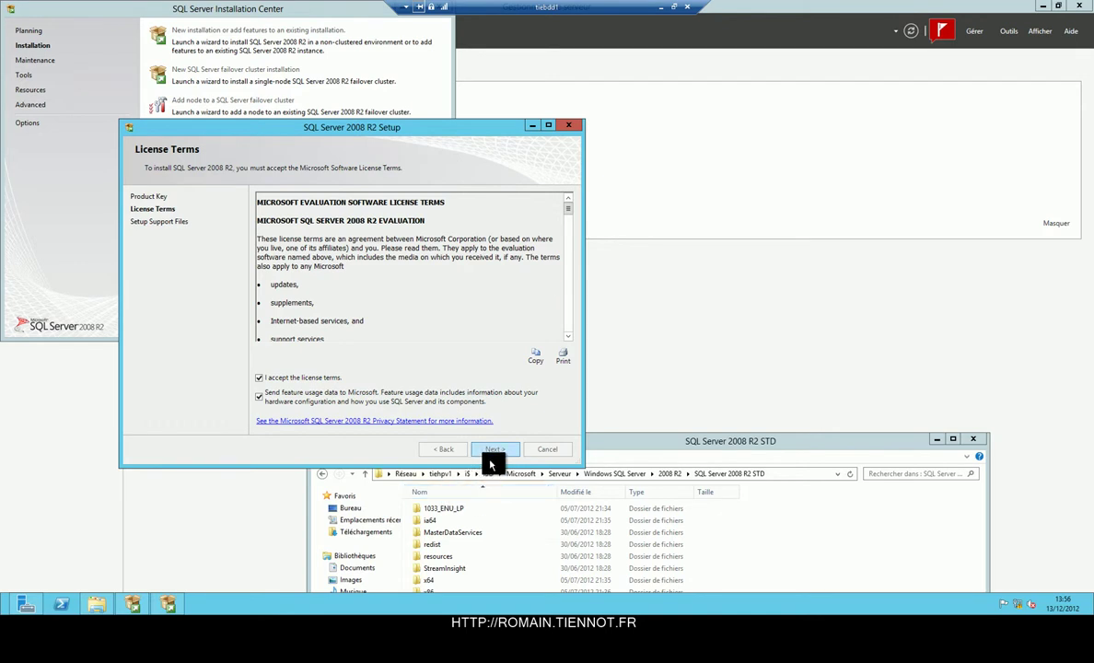
Accept the SQL Server 2008 R2 license terms and install the setup support files.
click(493, 450)
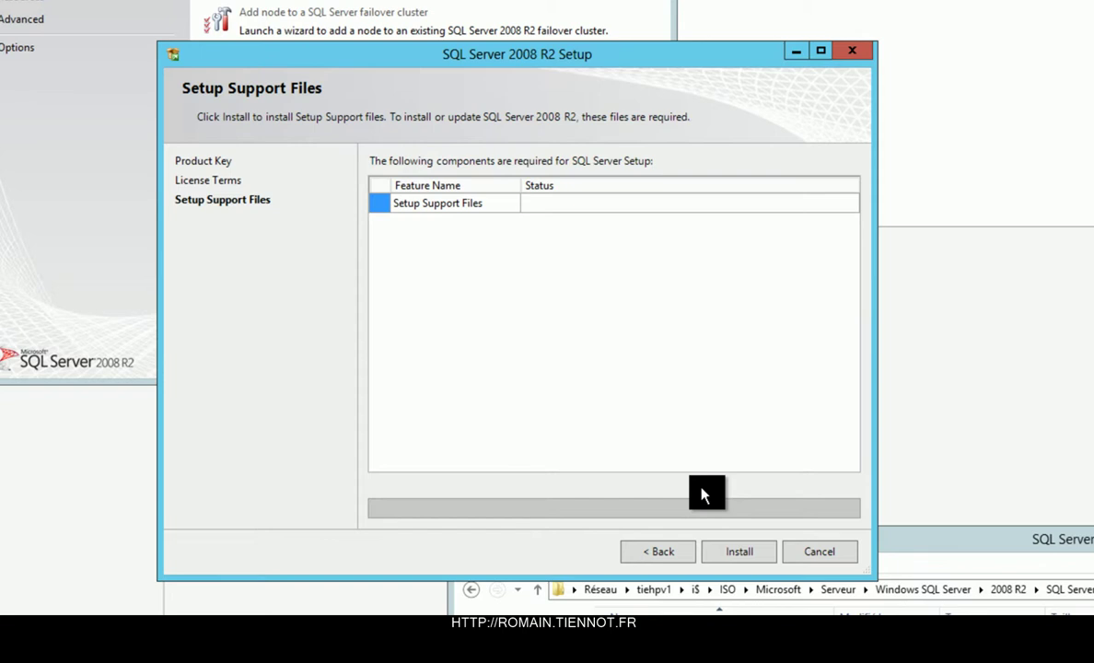
key(Return)
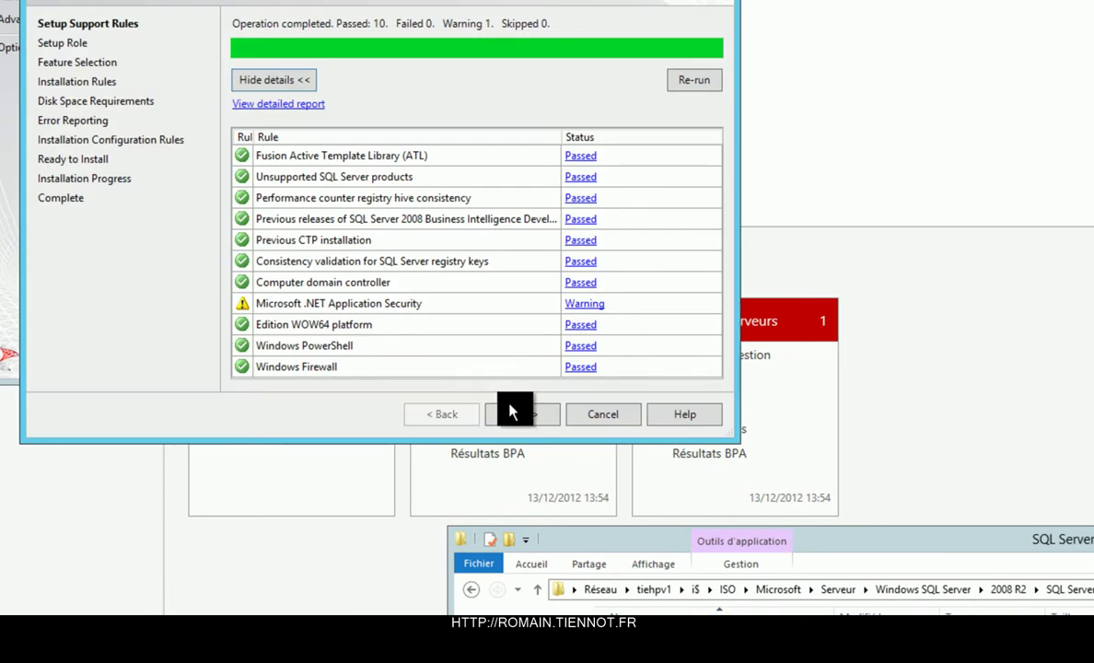
click(517, 414)
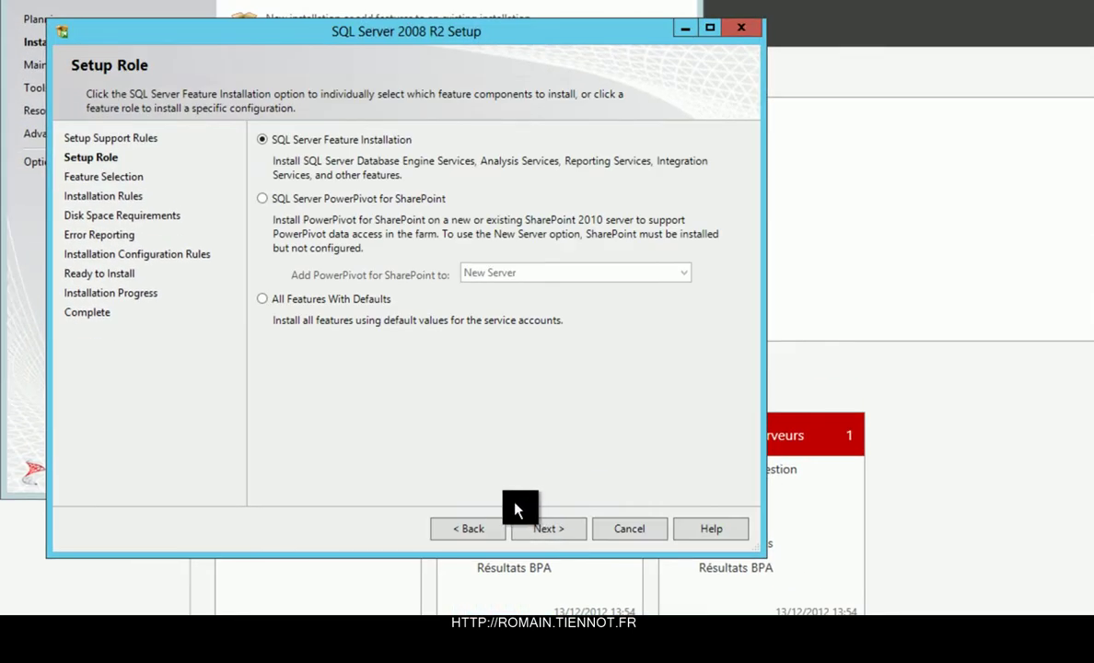
Select Database Engine Services, Replication, Full-Text Search and Management Tools Basic and Complete, then pass the installation rules.
click(539, 533)
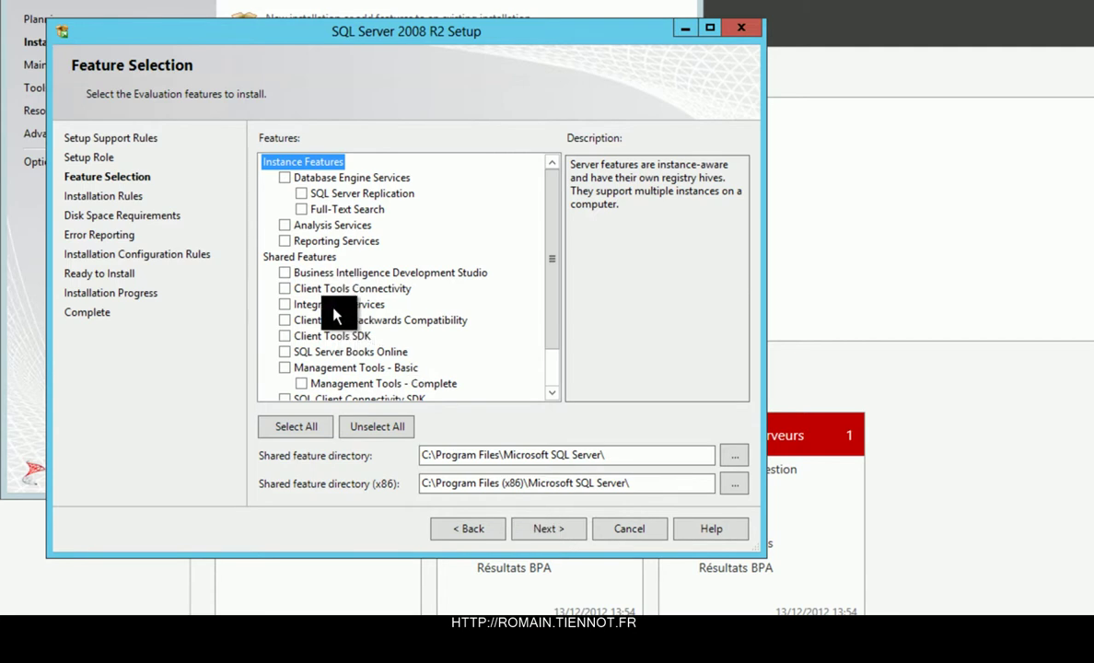
click(286, 180)
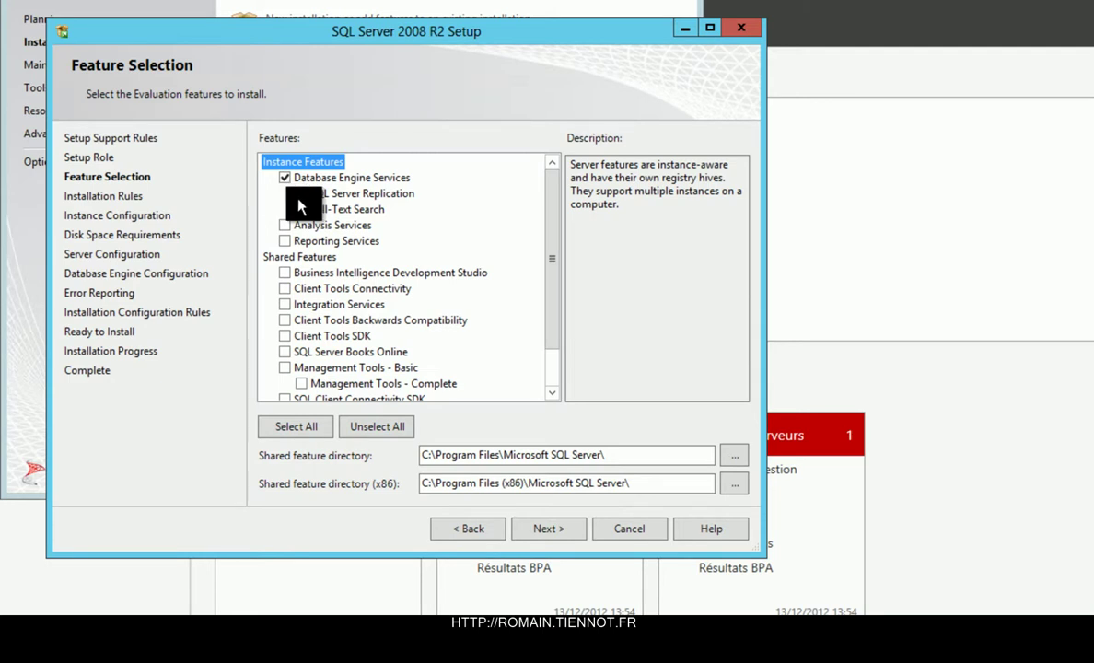
click(301, 194)
click(301, 210)
scroll(370, 347, down, 1)
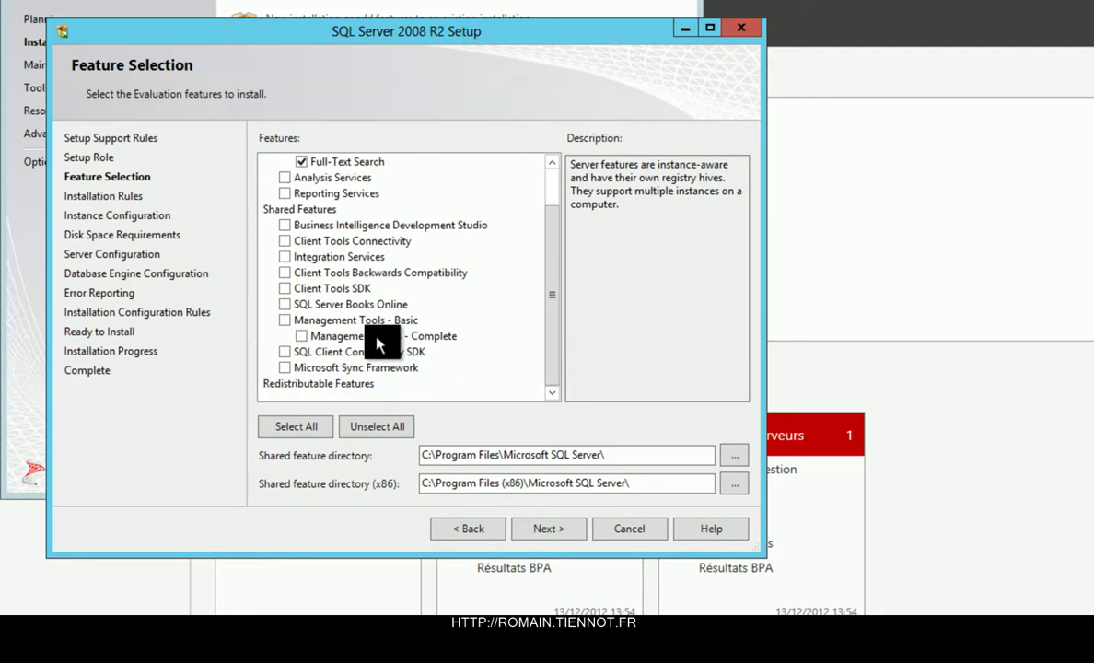
click(284, 321)
click(300, 337)
click(547, 530)
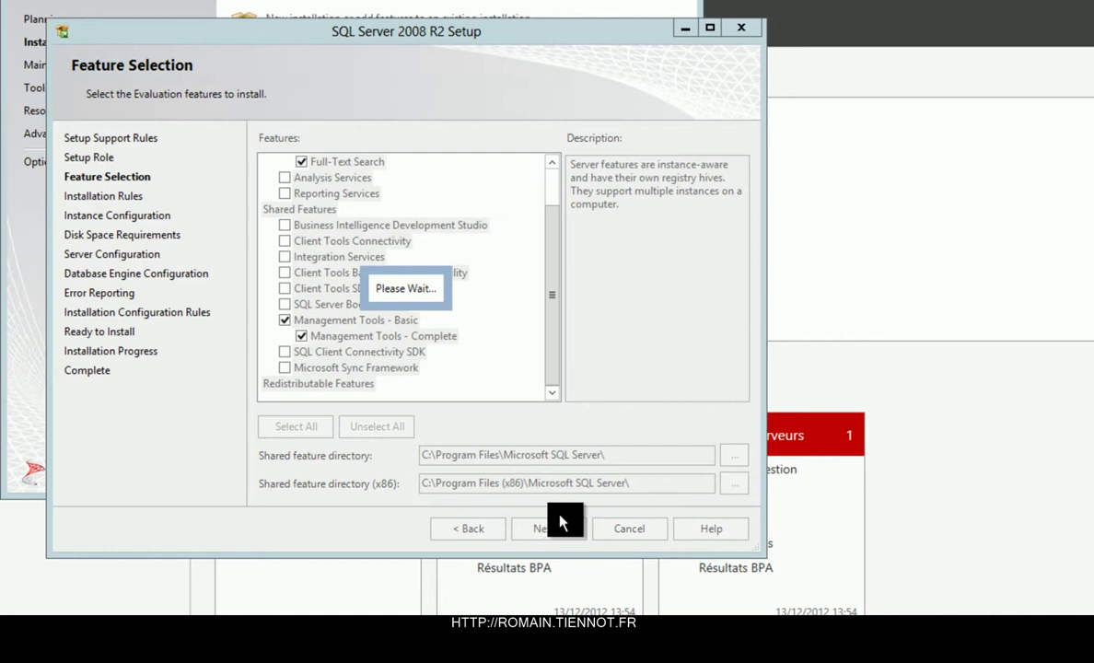
click(560, 526)
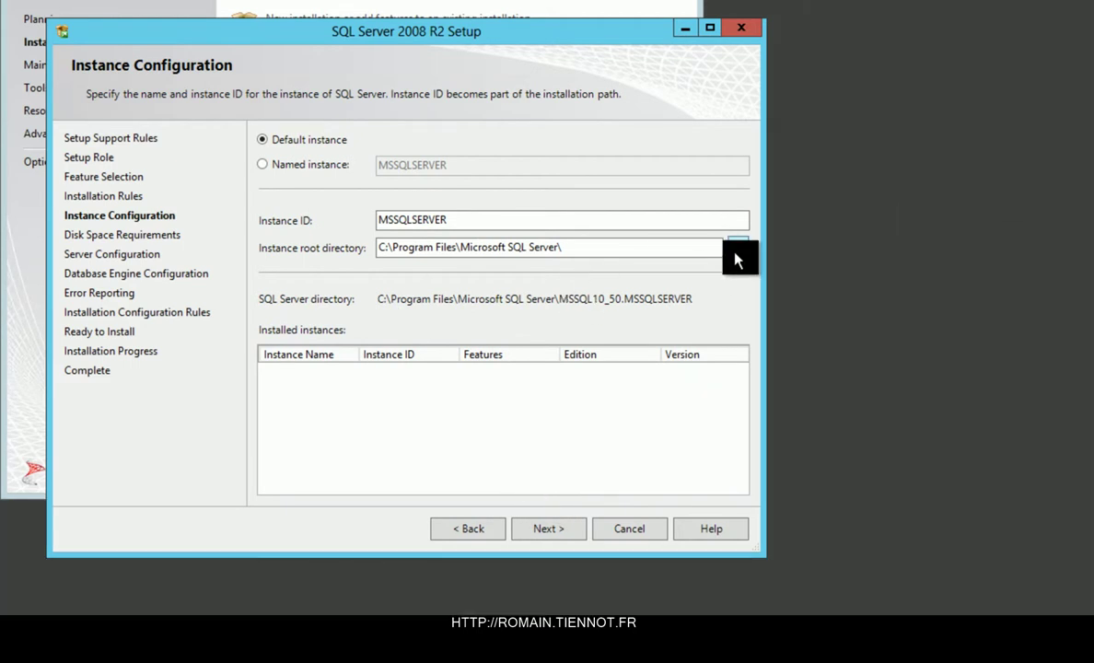
Set the instance root directory to a new BDD folder on DATA (E:).
click(738, 247)
click(719, 441)
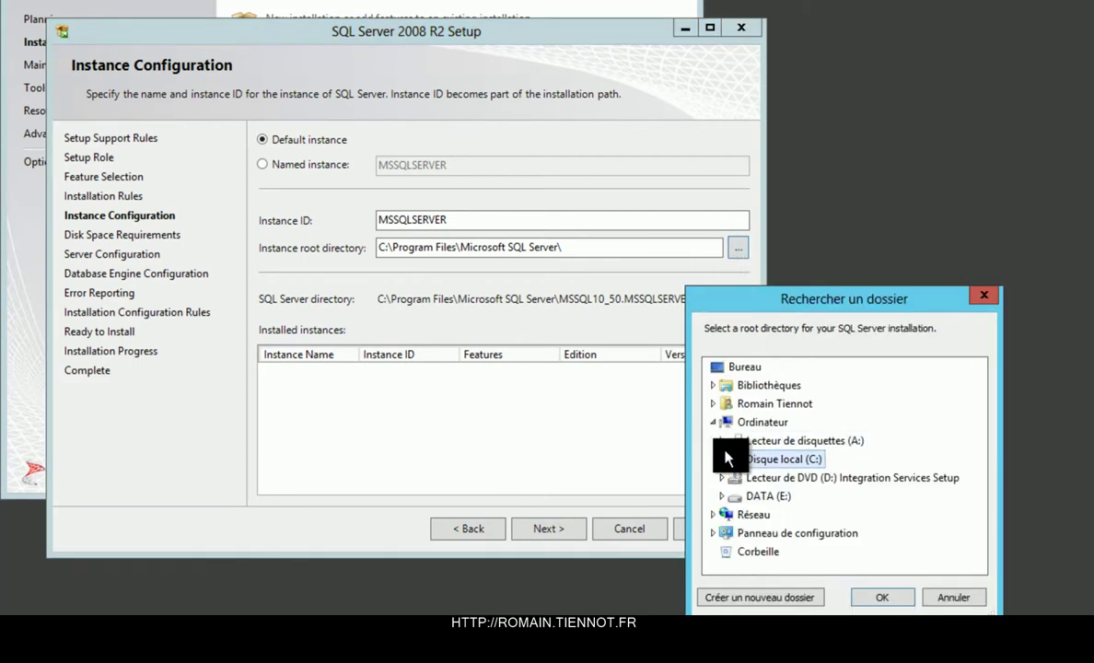
click(735, 496)
click(778, 598)
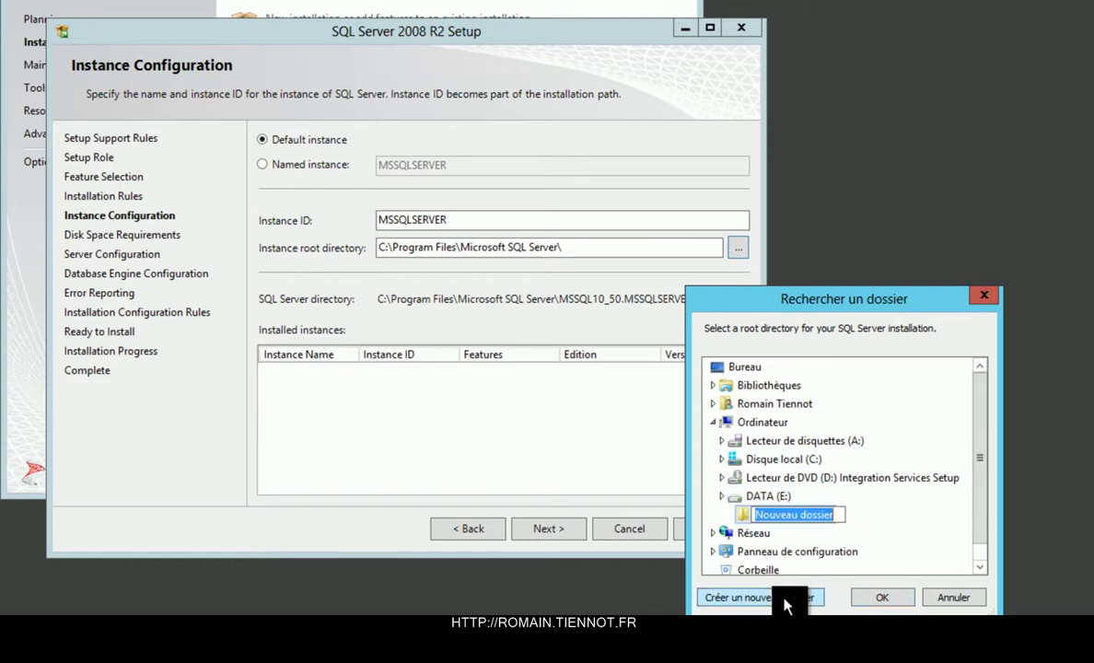
text(sqld)
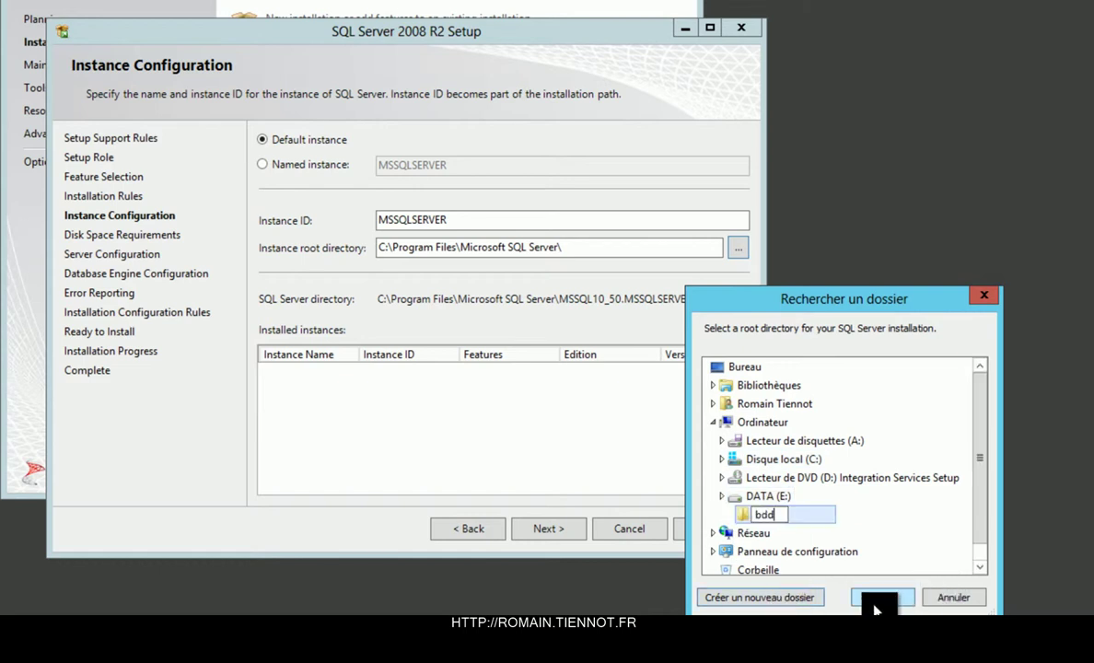
click(881, 596)
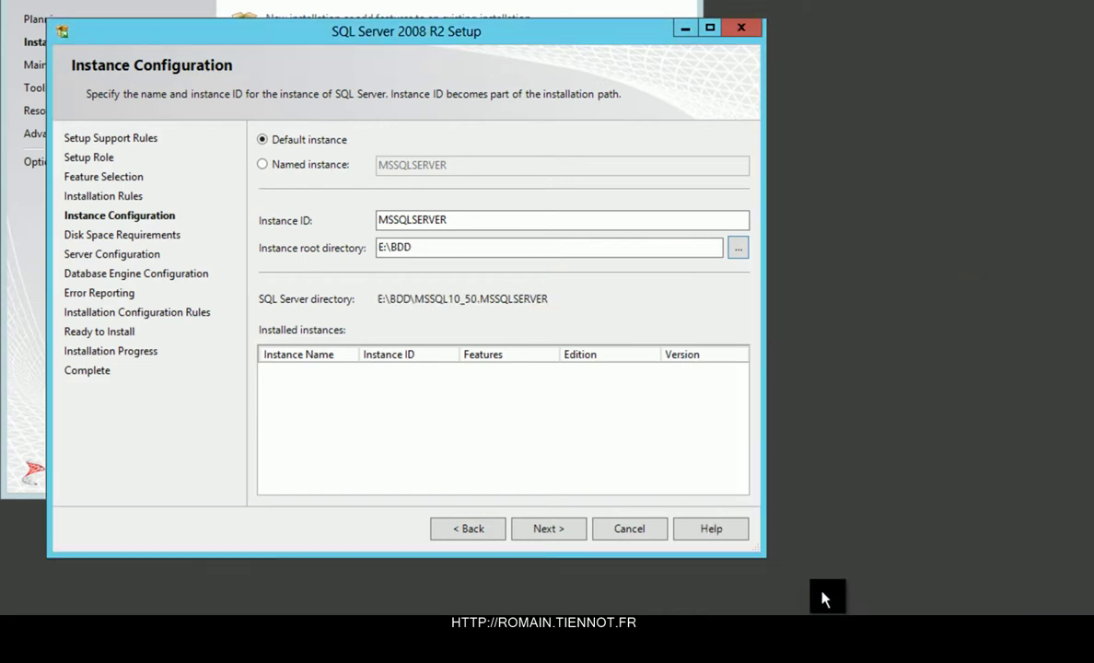
click(546, 529)
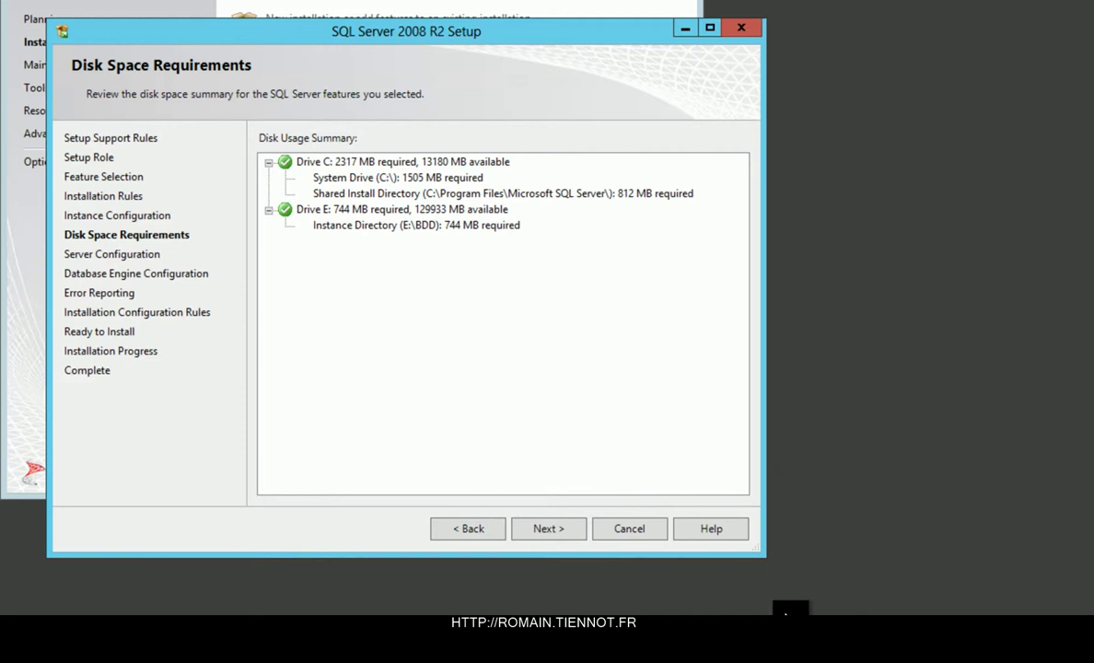
click(563, 535)
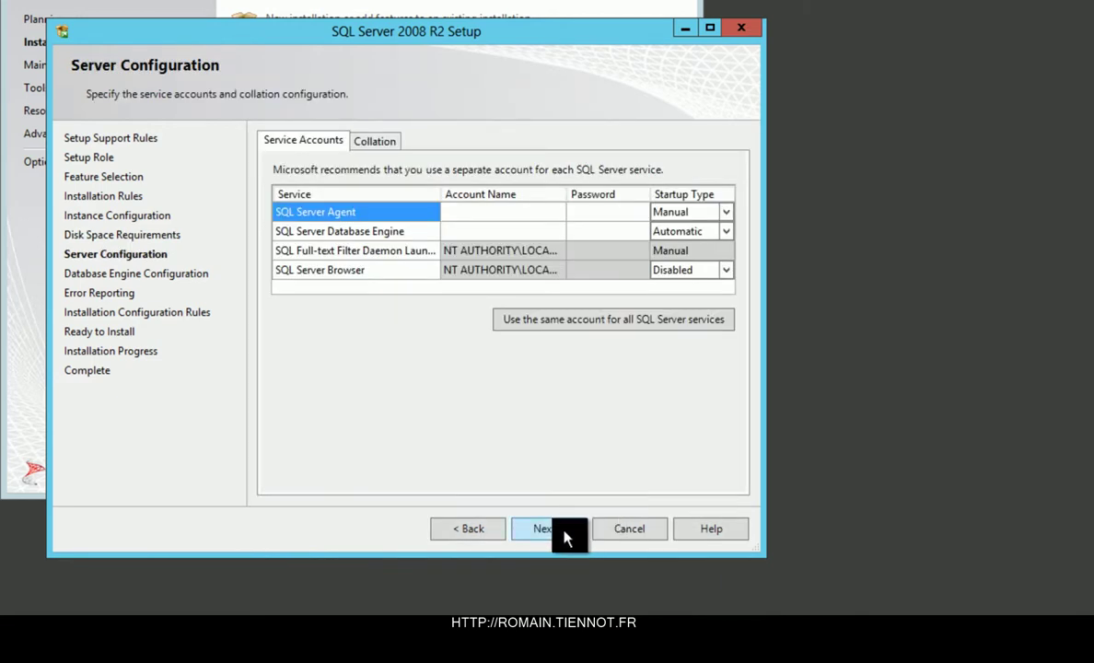
Run SQL Server Agent and the Database Engine as AUTORITE NT\Système.
click(516, 212)
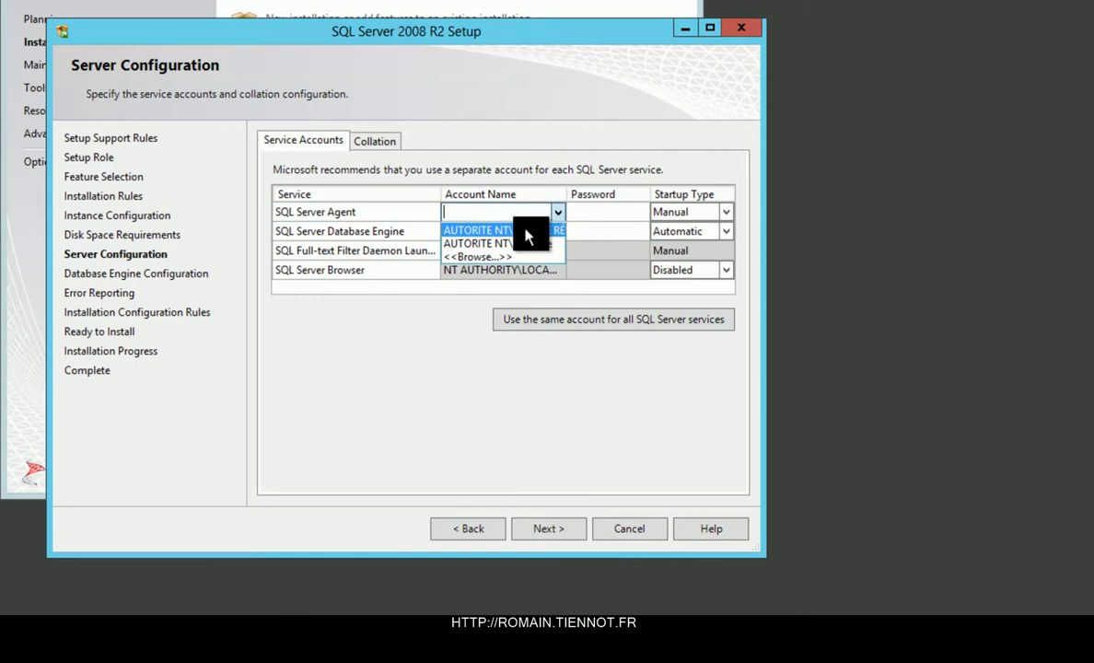
click(548, 230)
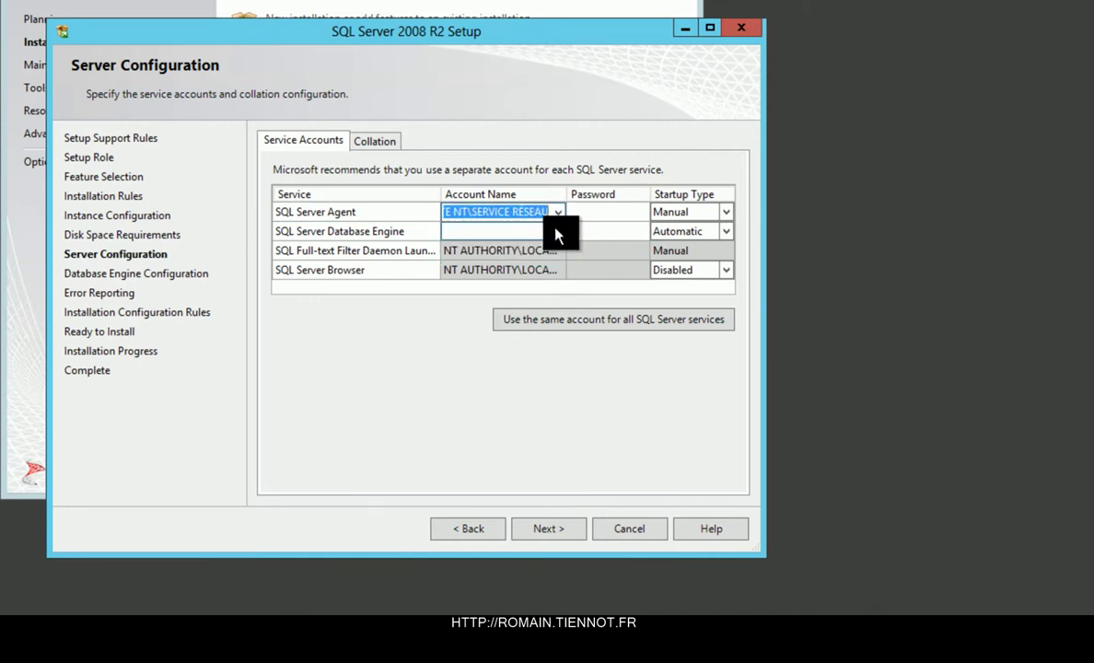
click(557, 213)
click(547, 243)
click(559, 235)
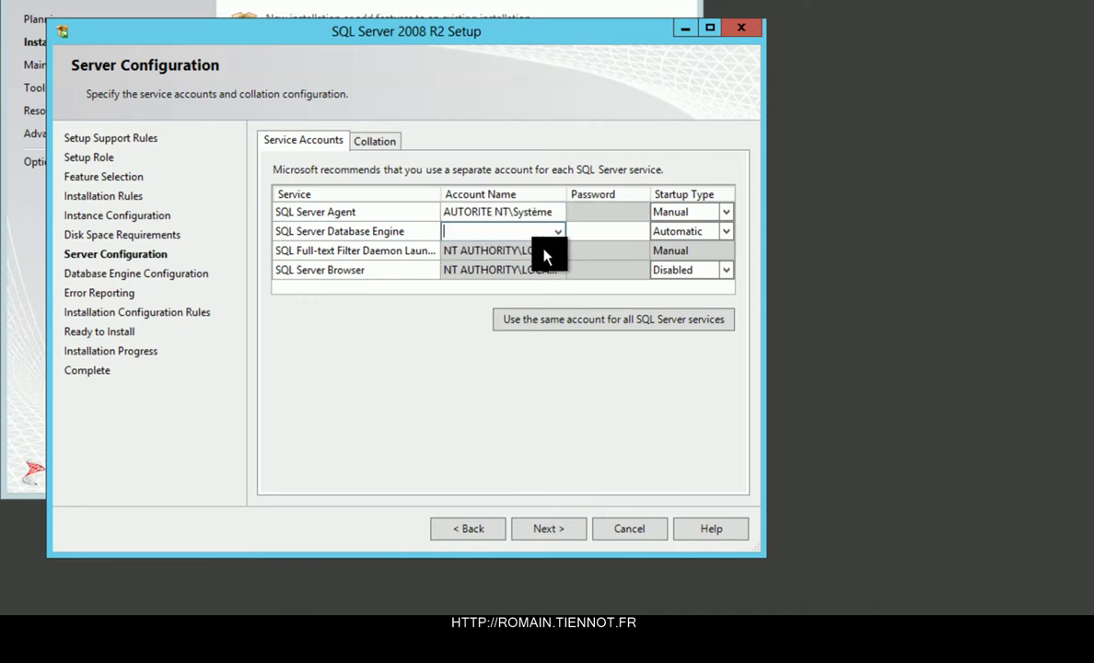
click(558, 232)
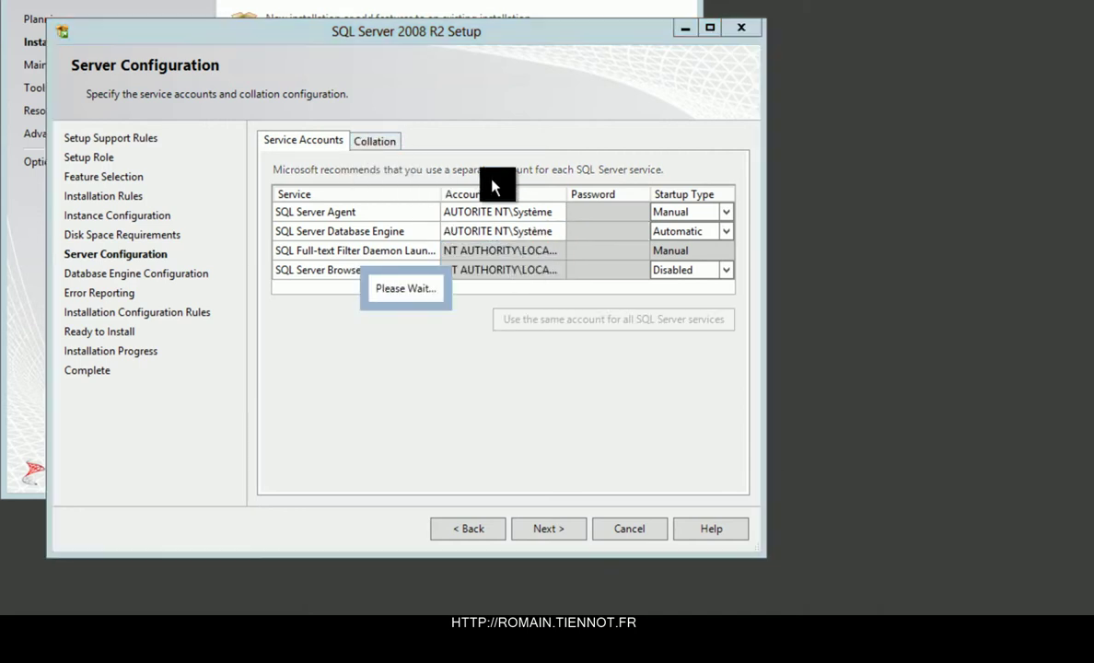
Customize the Database Engine collation to a SQL backward-compatible collation.
click(691, 198)
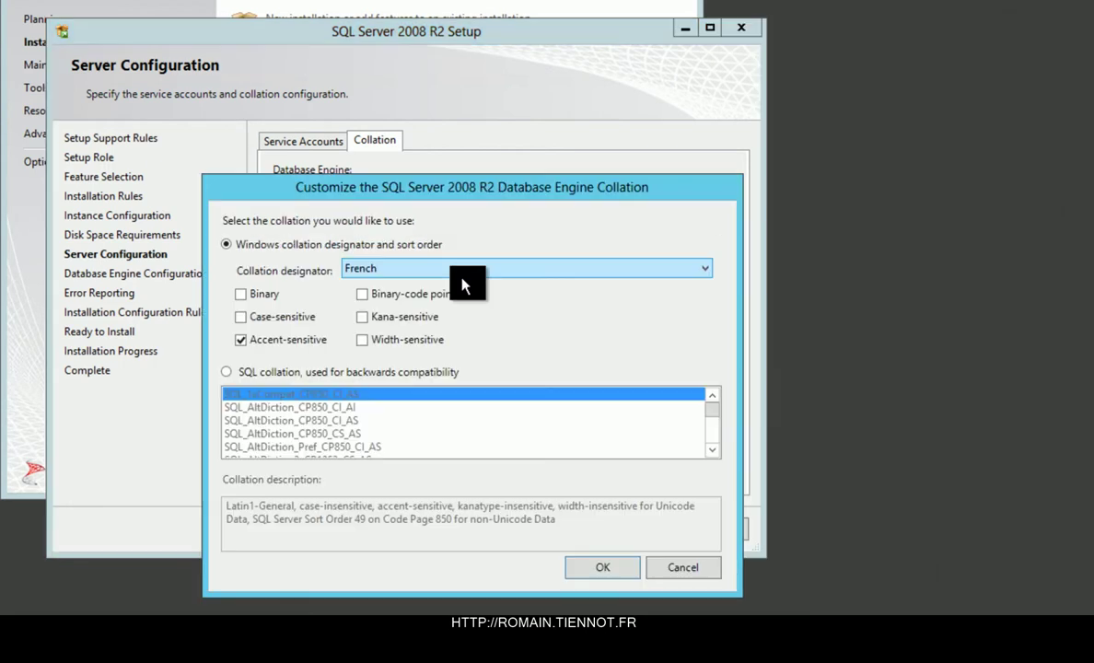
click(307, 377)
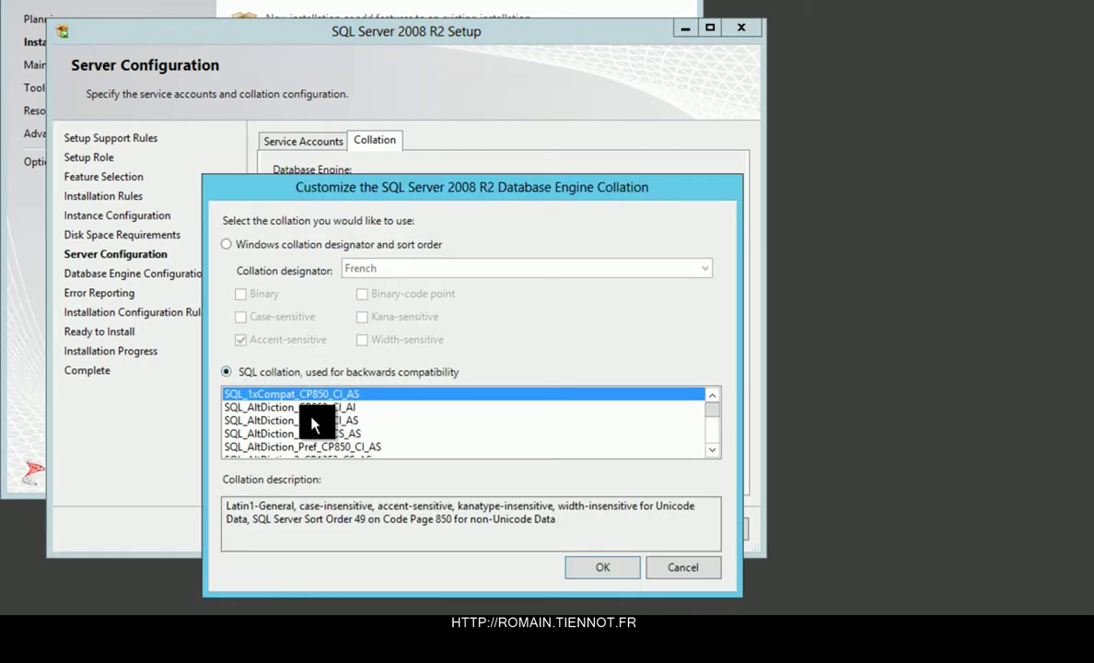
click(603, 567)
click(556, 532)
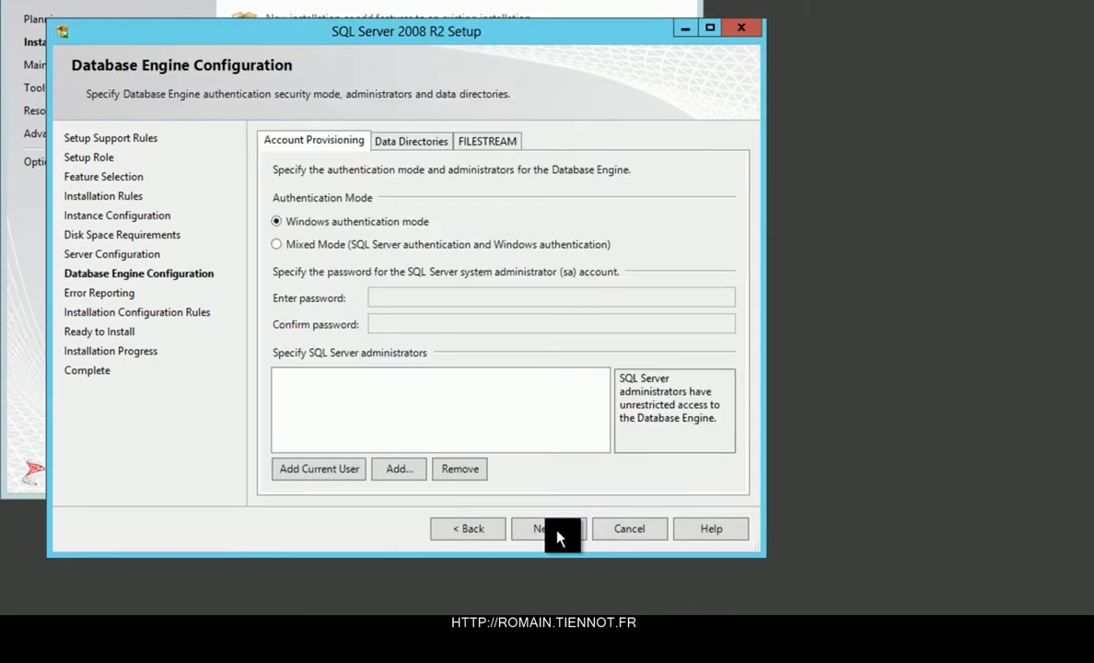
Add the current user as administrator and enable Mixed Mode with an sa password.
click(350, 473)
click(318, 242)
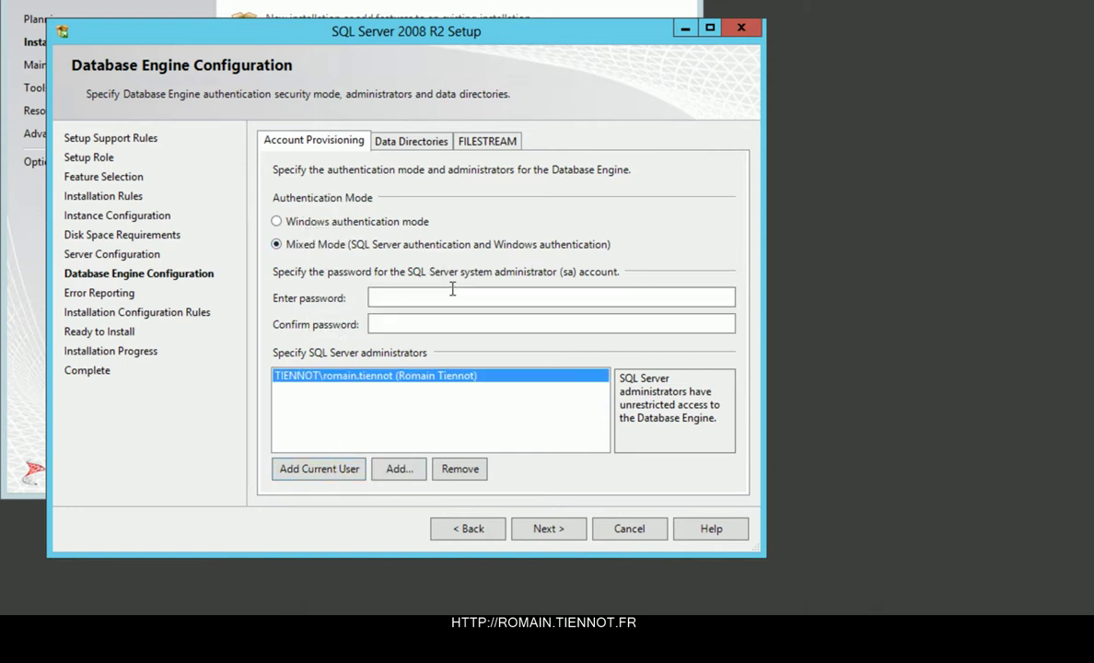
click(441, 295)
key(Caps_Lock)
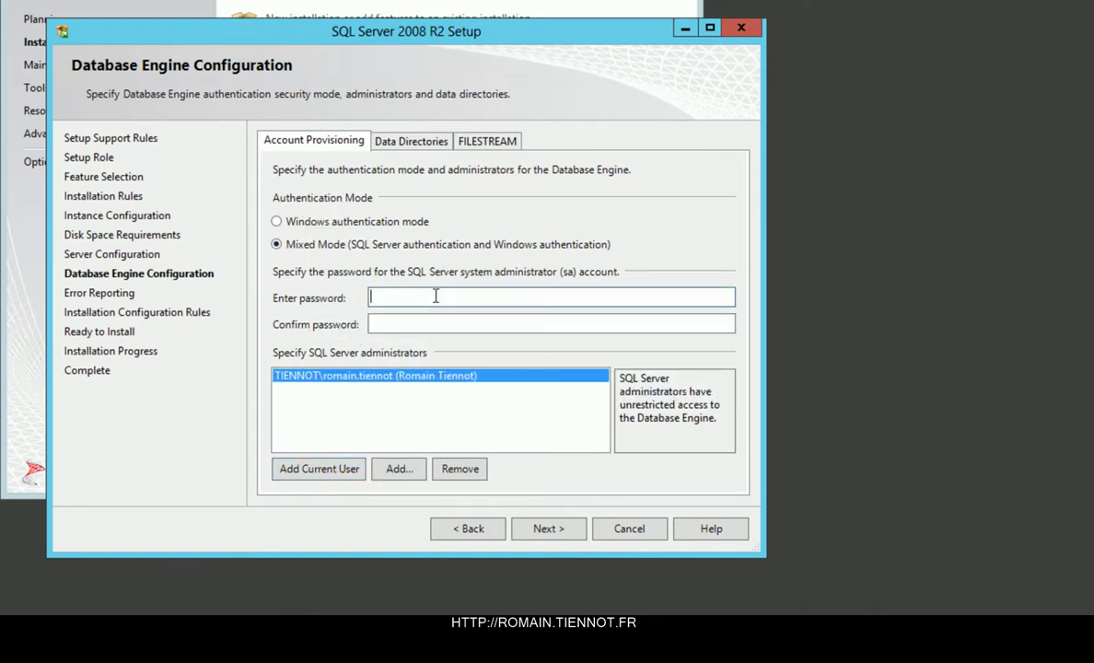
text(••••••••)
key(Tab)
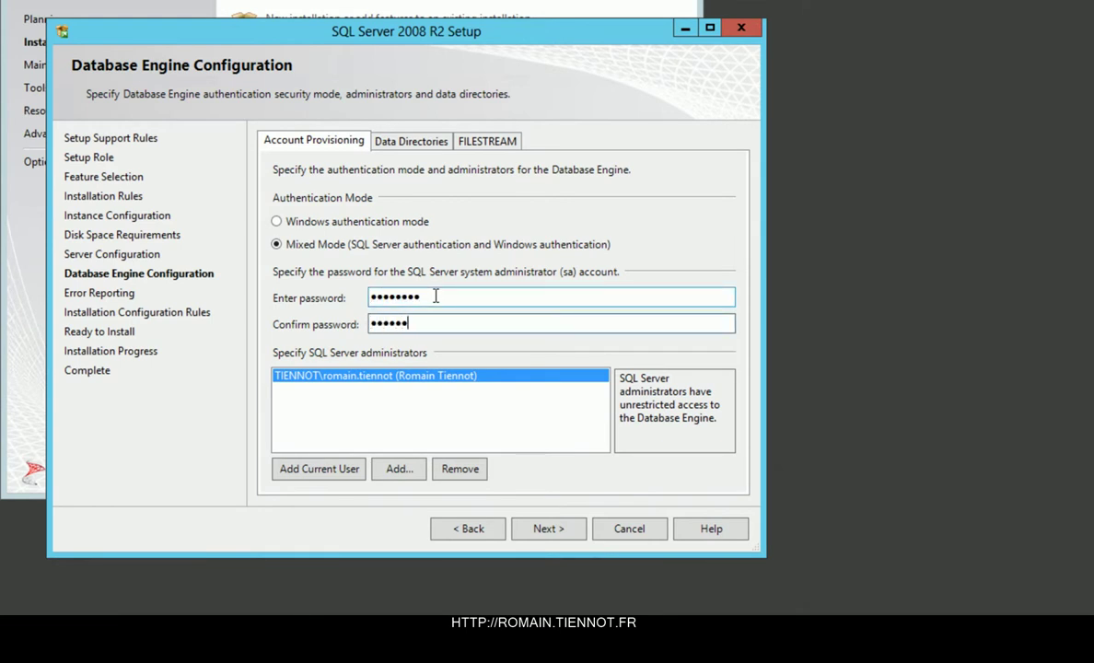
Review the data directories, accept the remaining pages, and run the SQL Server installation.
click(440, 138)
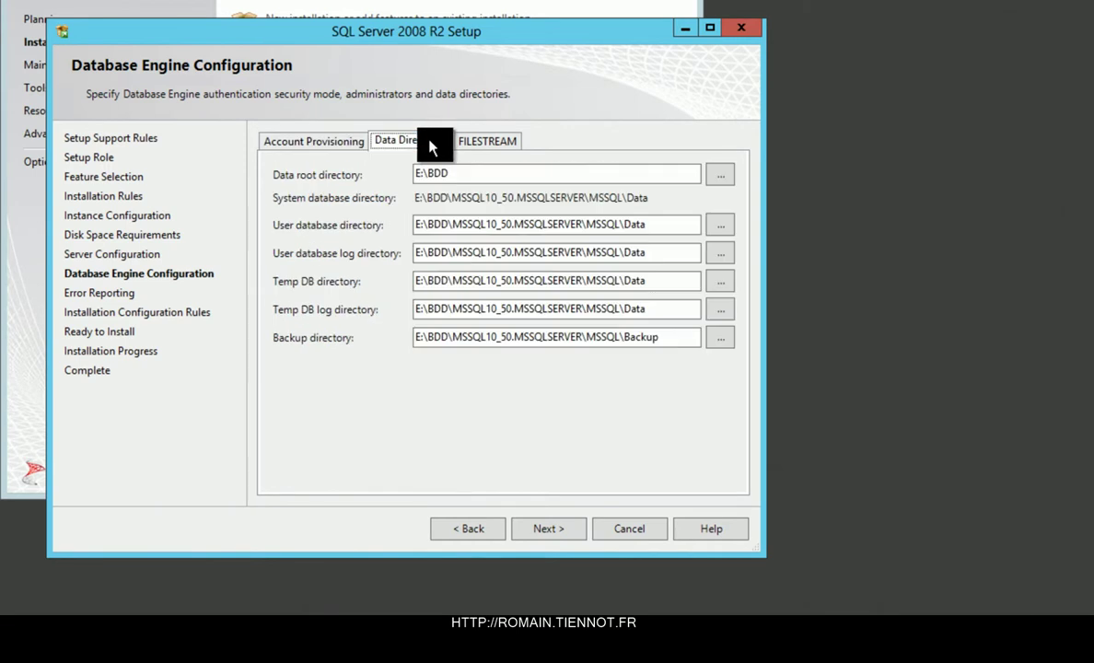
click(545, 528)
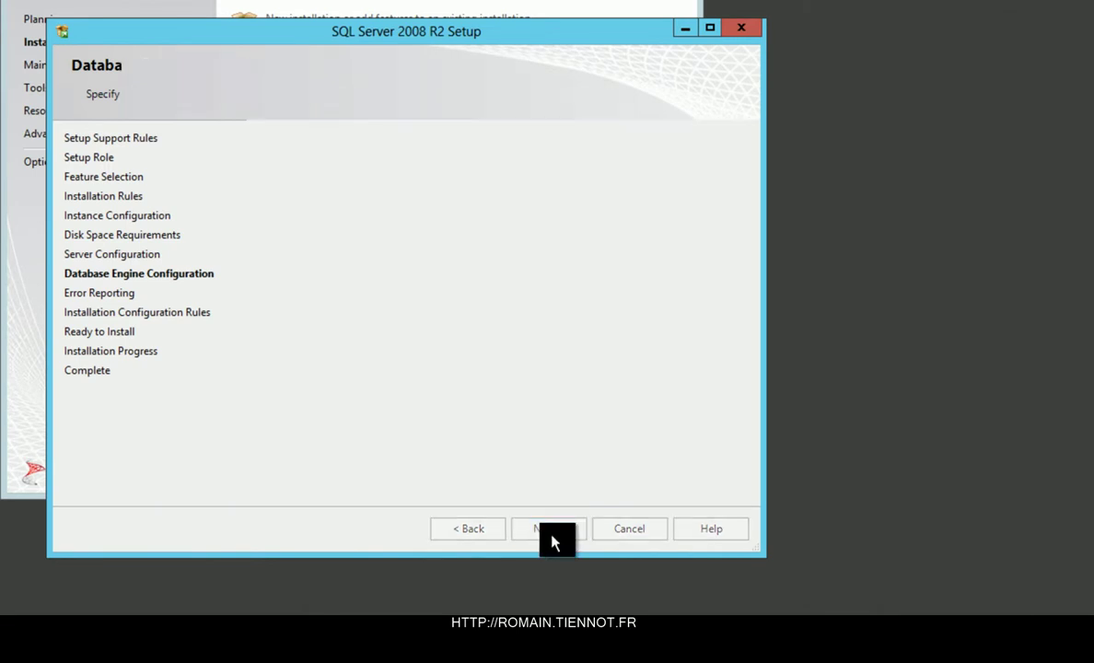
click(552, 533)
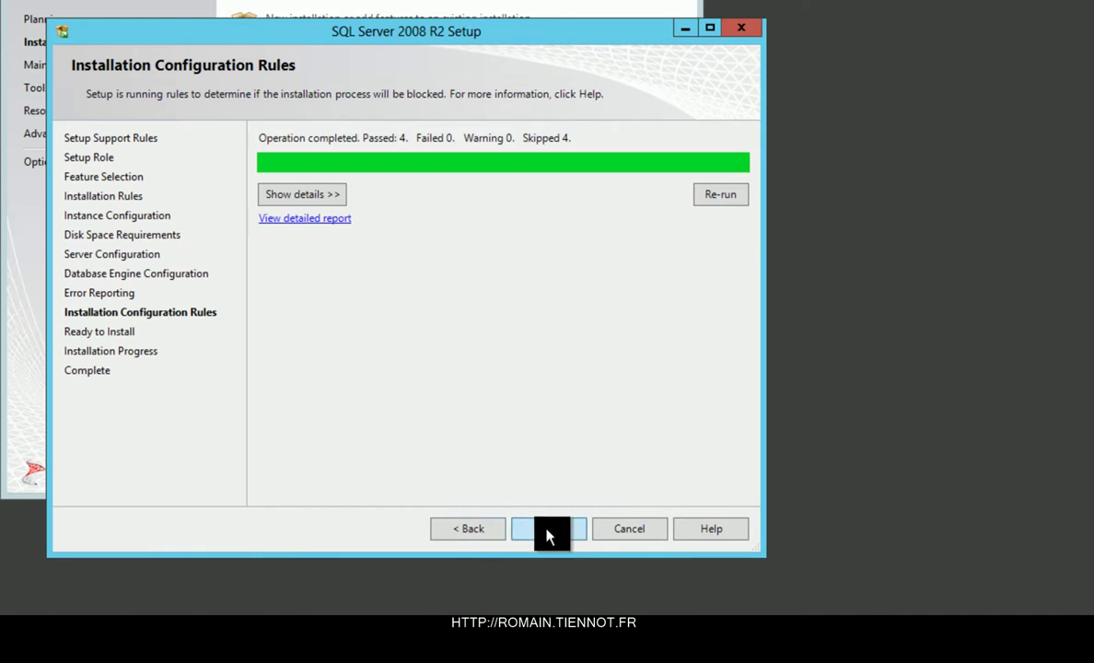
click(548, 532)
click(564, 532)
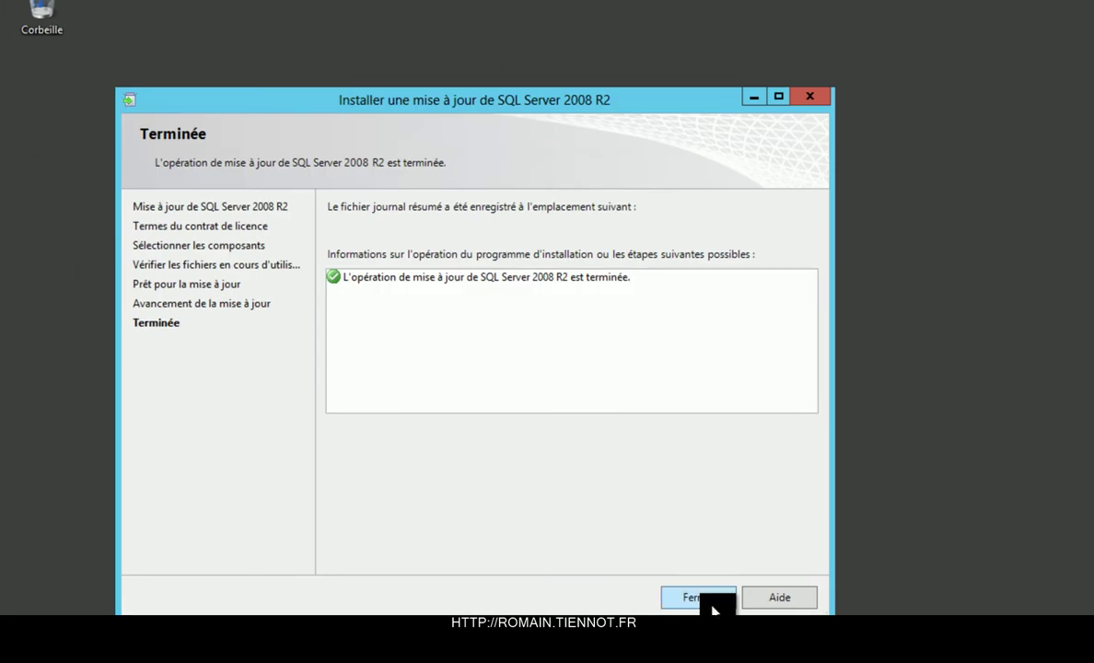
click(702, 596)
key(super)
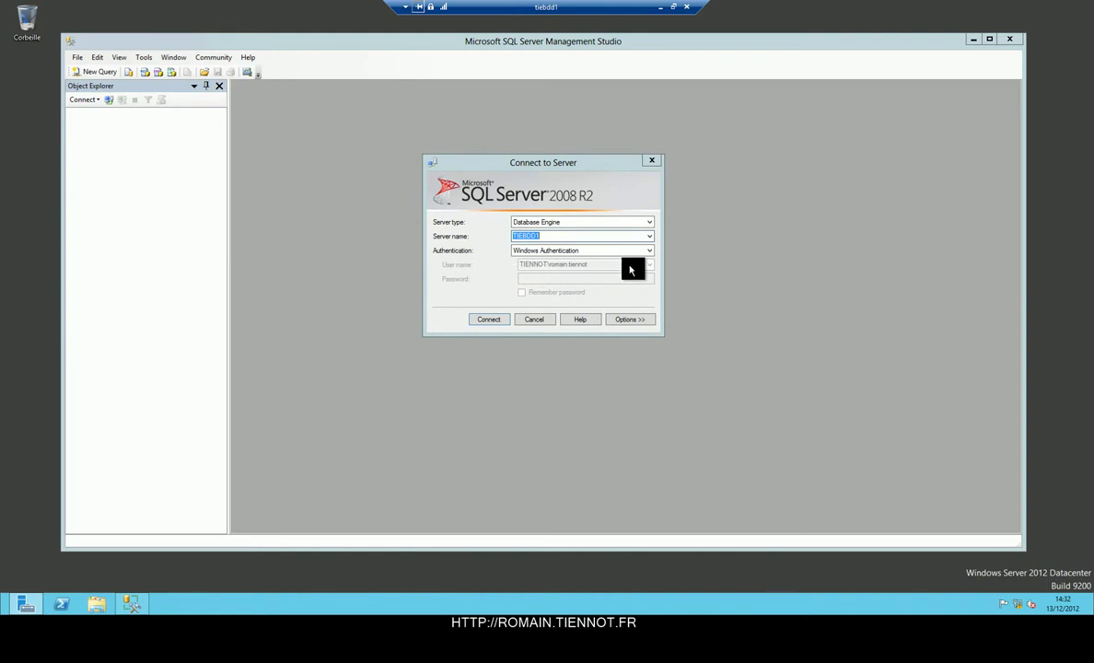
Connect to TIEBDD1 and expand System Databases, then tempdb, msdb, model and master.
click(473, 321)
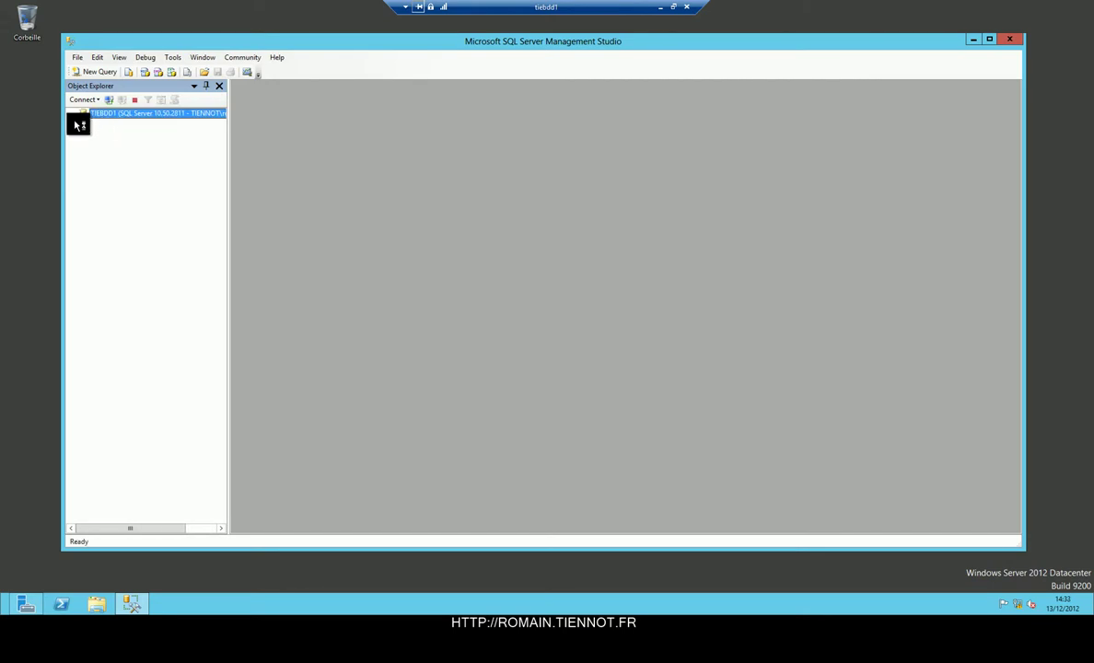
click(83, 123)
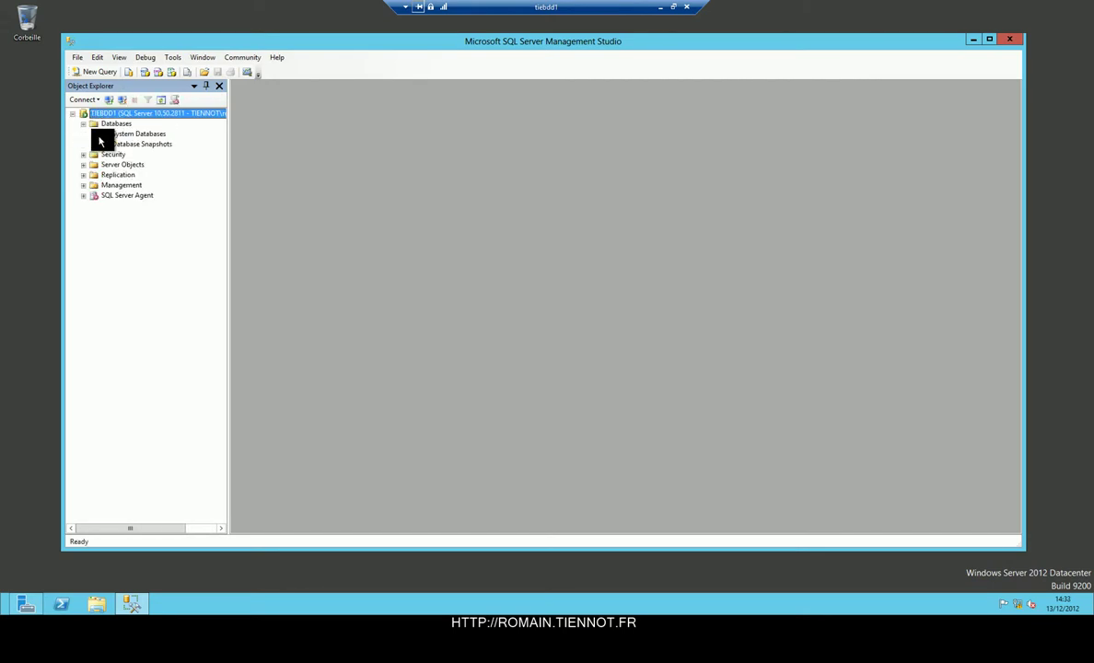
click(95, 134)
click(106, 175)
click(106, 164)
click(106, 153)
click(106, 145)
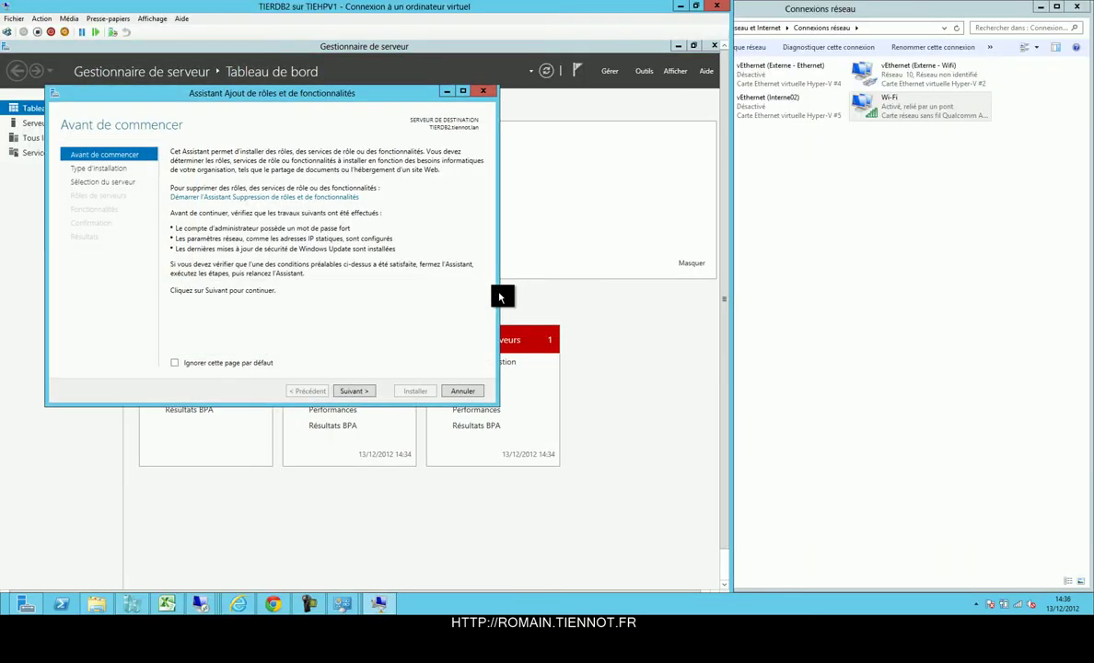
Install the .NET Framework 3.5 feature on TIERDB2.
click(359, 393)
click(359, 392)
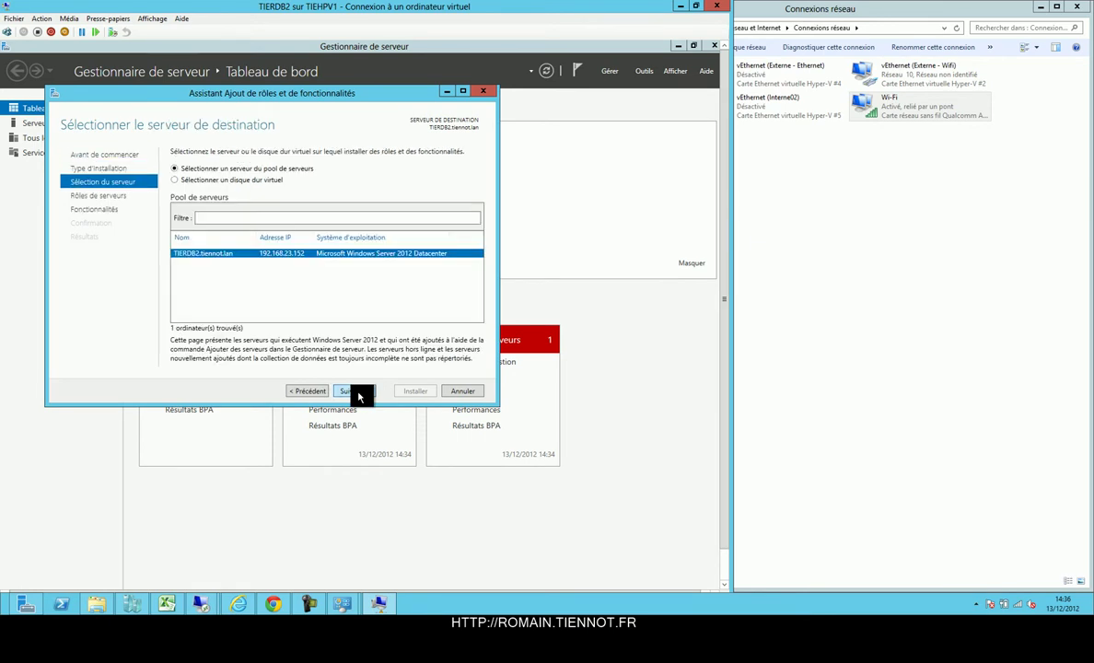
click(358, 393)
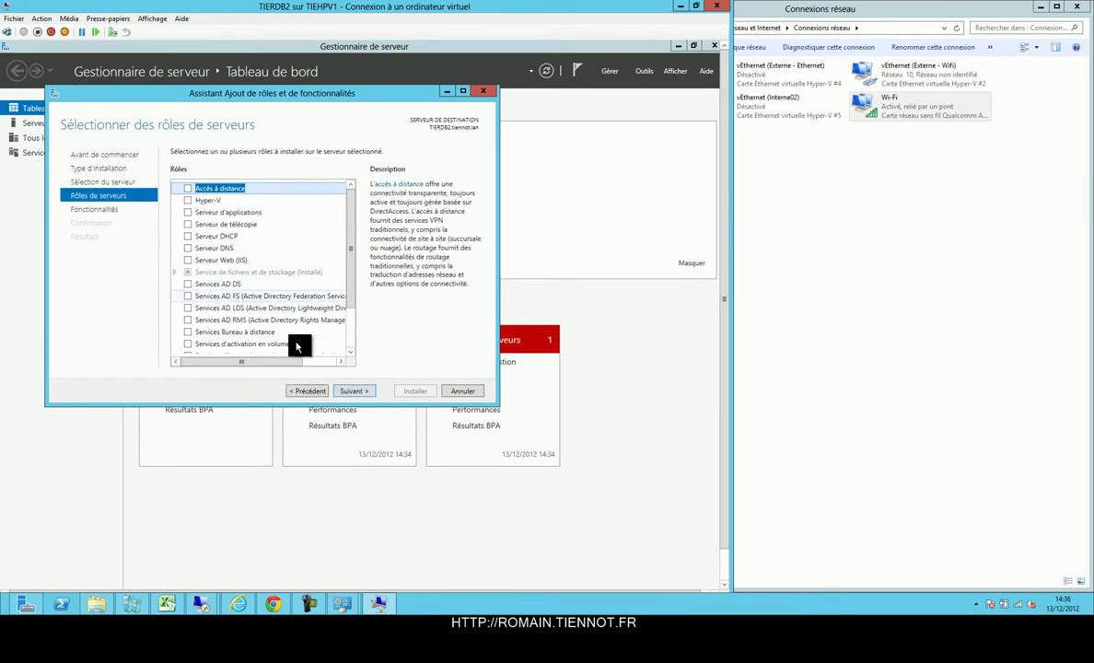
key(Return)
scroll(200, 272, down, 3)
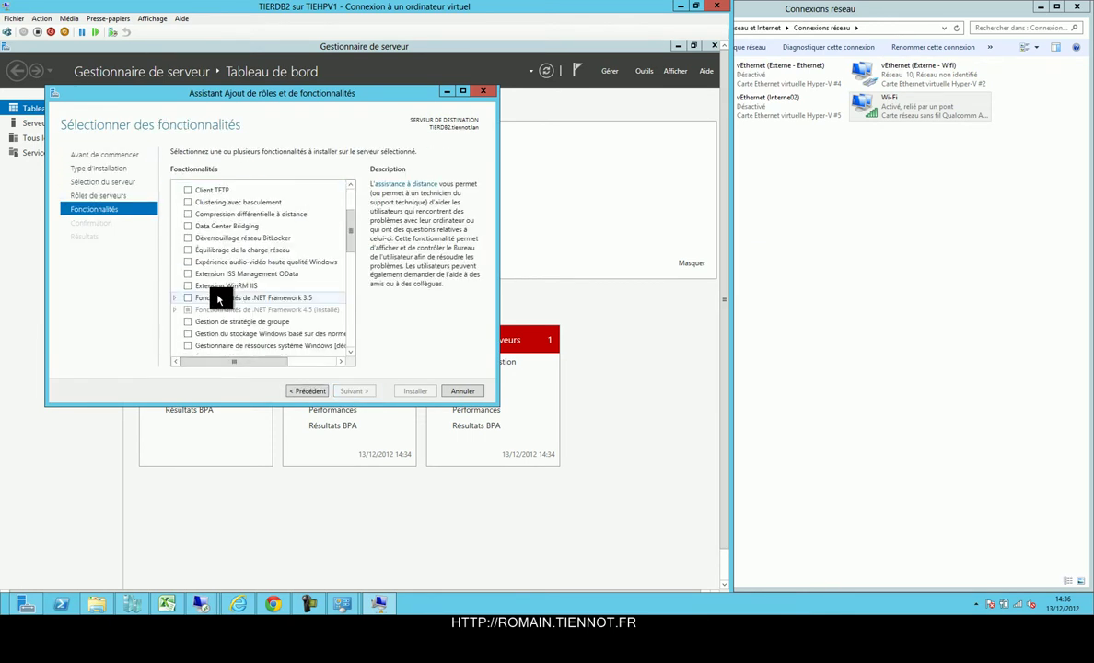
click(177, 300)
click(188, 299)
click(368, 394)
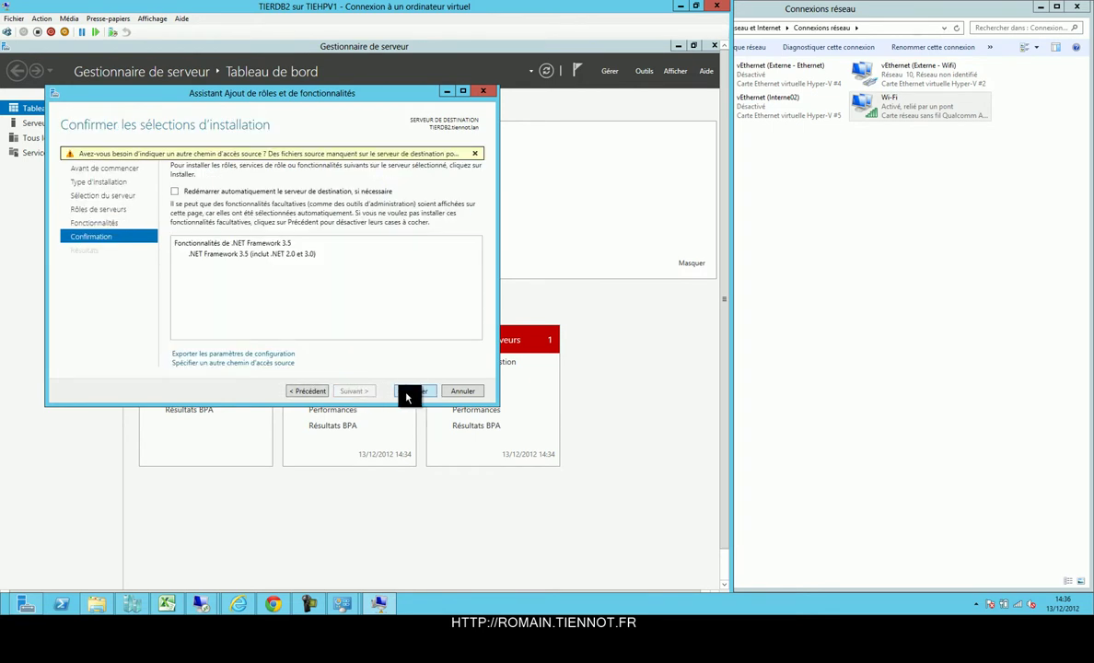
click(410, 393)
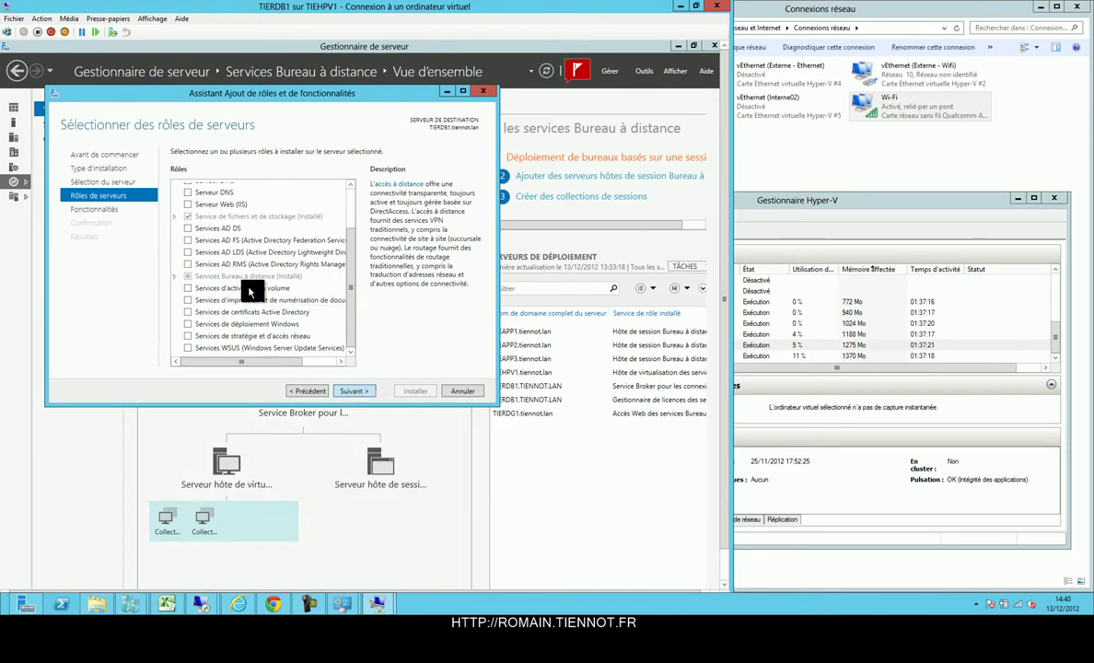
Install the .NET Framework 3.5 feature on TIERDB1.
click(354, 390)
scroll(228, 288, down, 5)
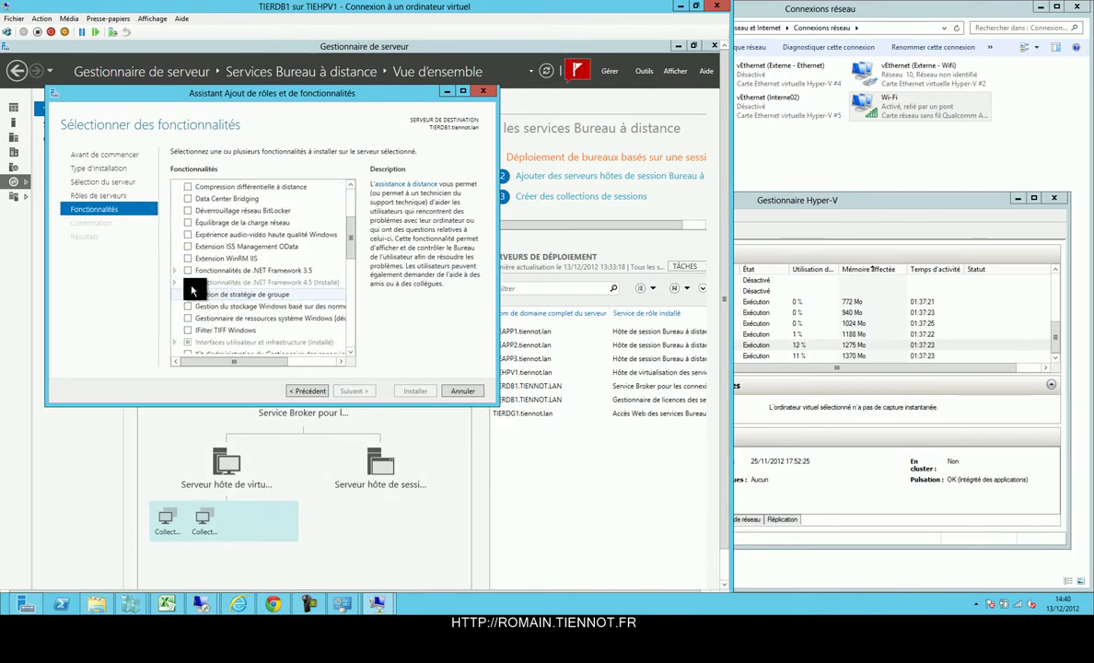
double_click(171, 273)
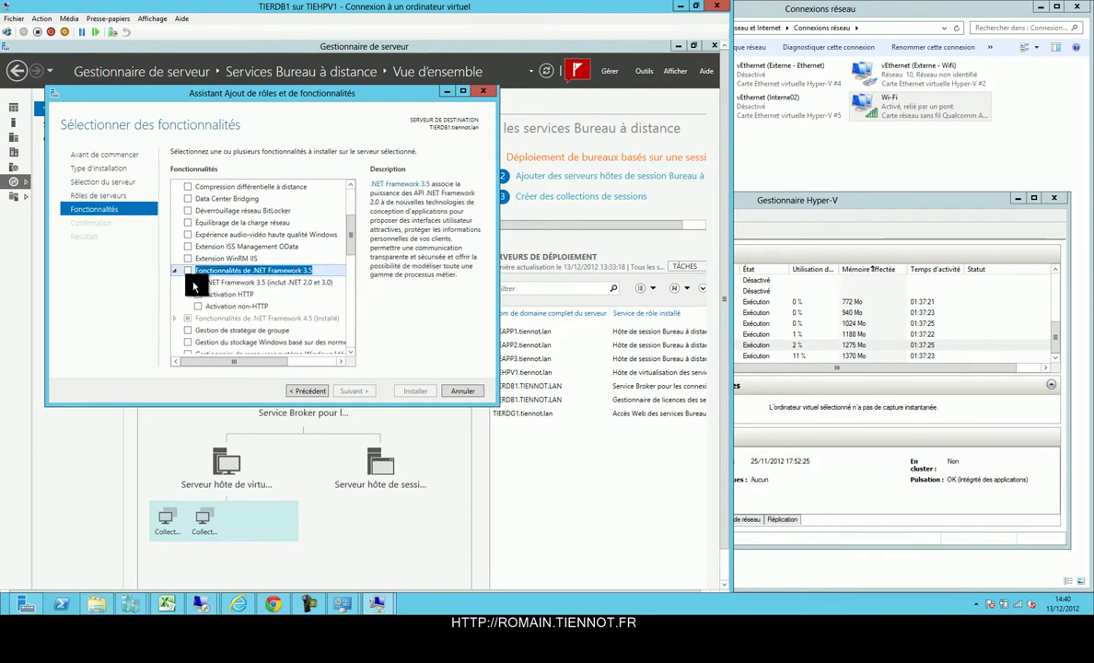
click(194, 282)
click(352, 390)
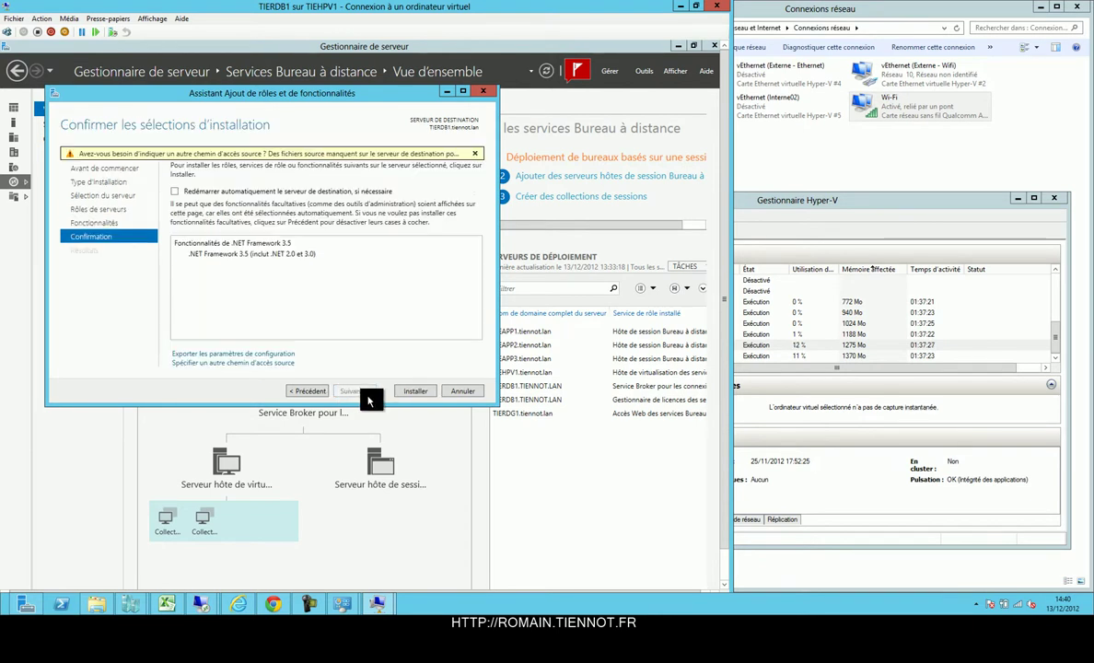
click(416, 391)
key(super+Right)
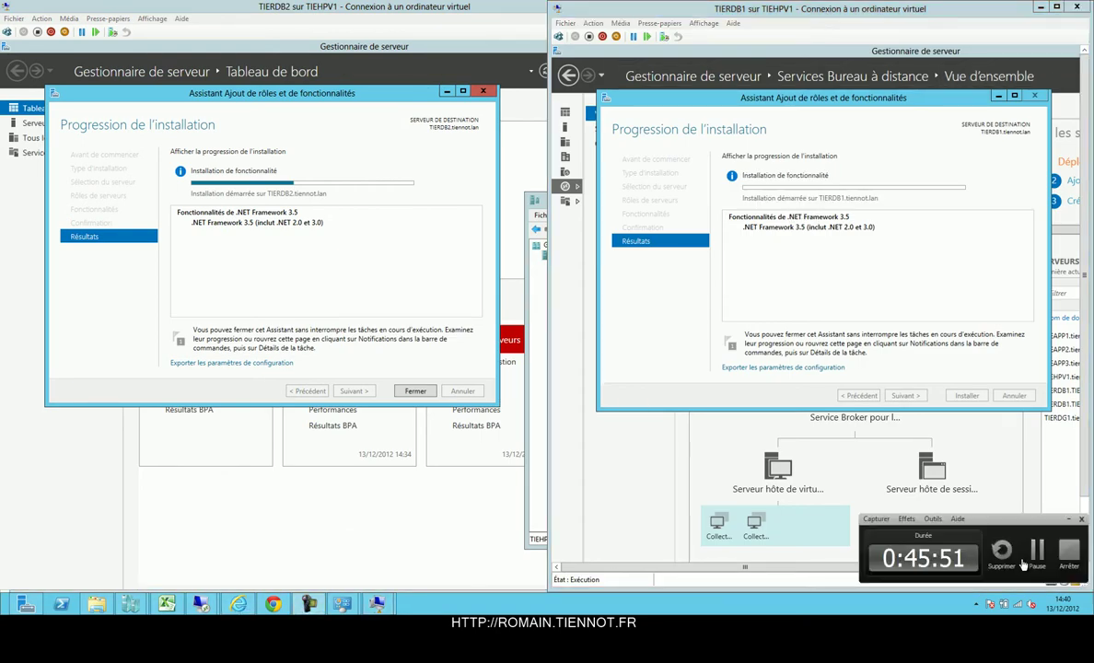
Close both finished wizards and open the SQL Server Setup\x64 folder.
click(1039, 550)
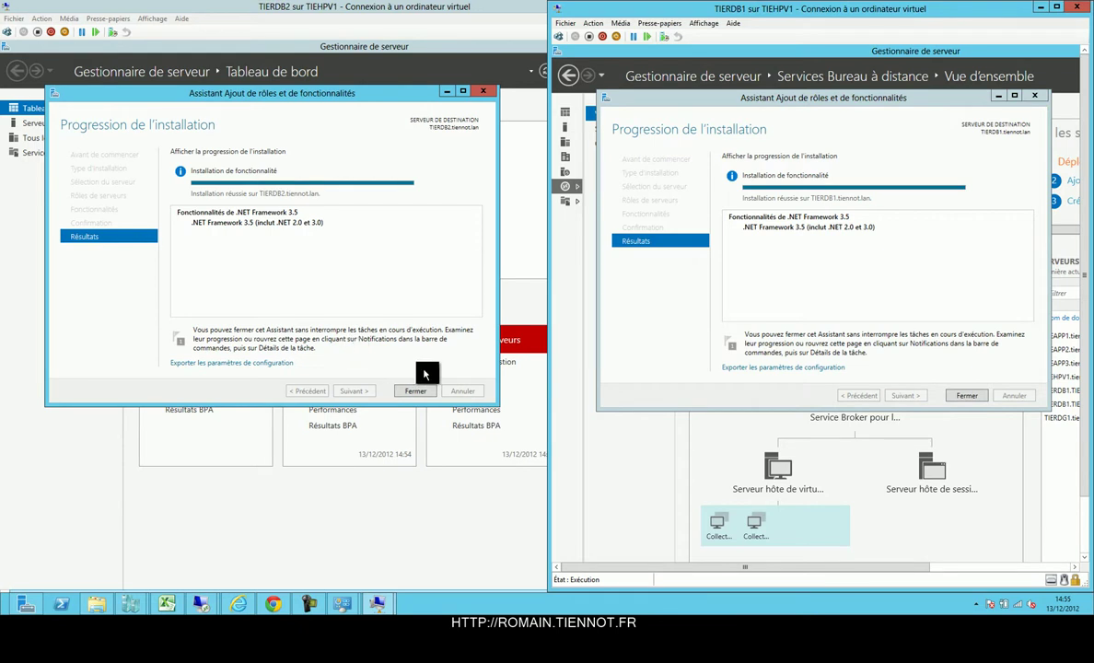
click(415, 390)
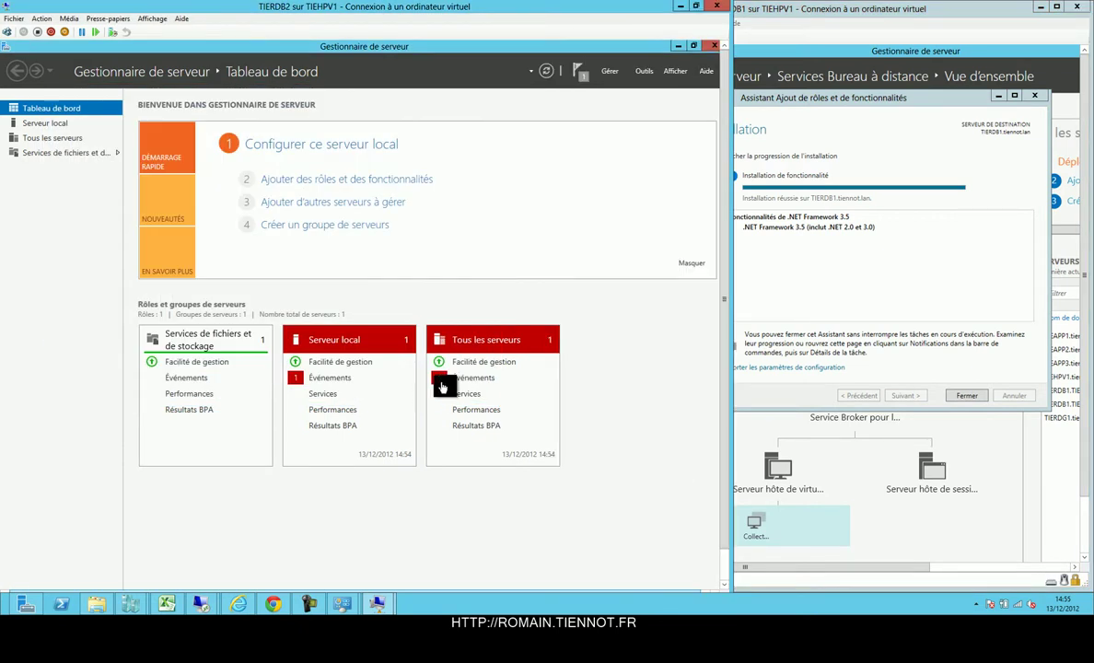
click(966, 395)
click(967, 395)
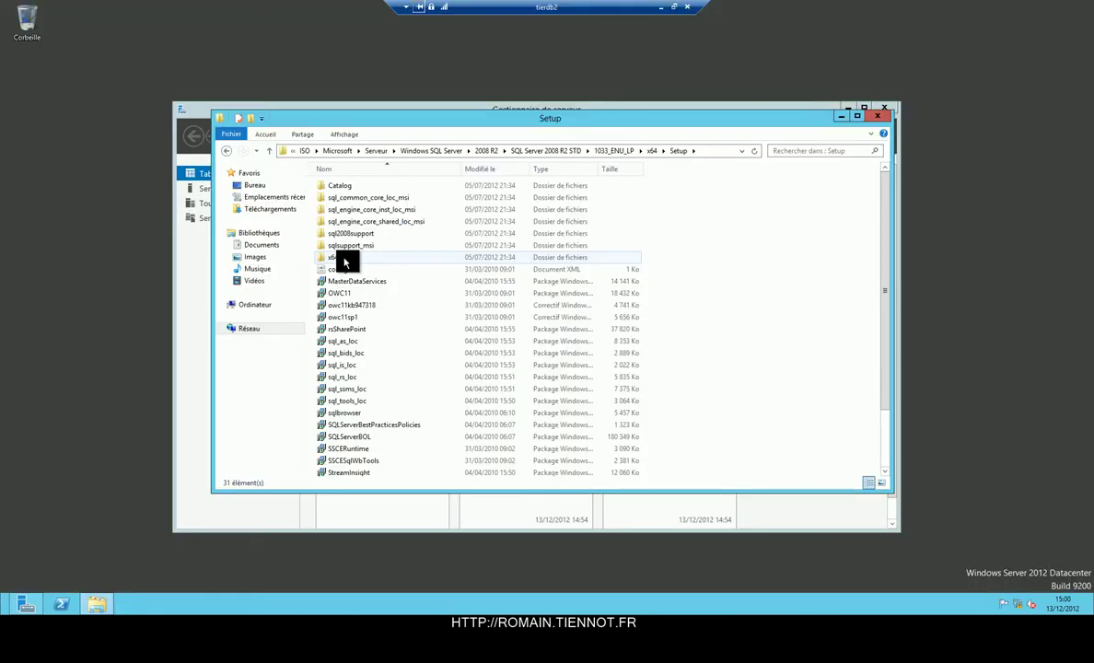
double_click(340, 257)
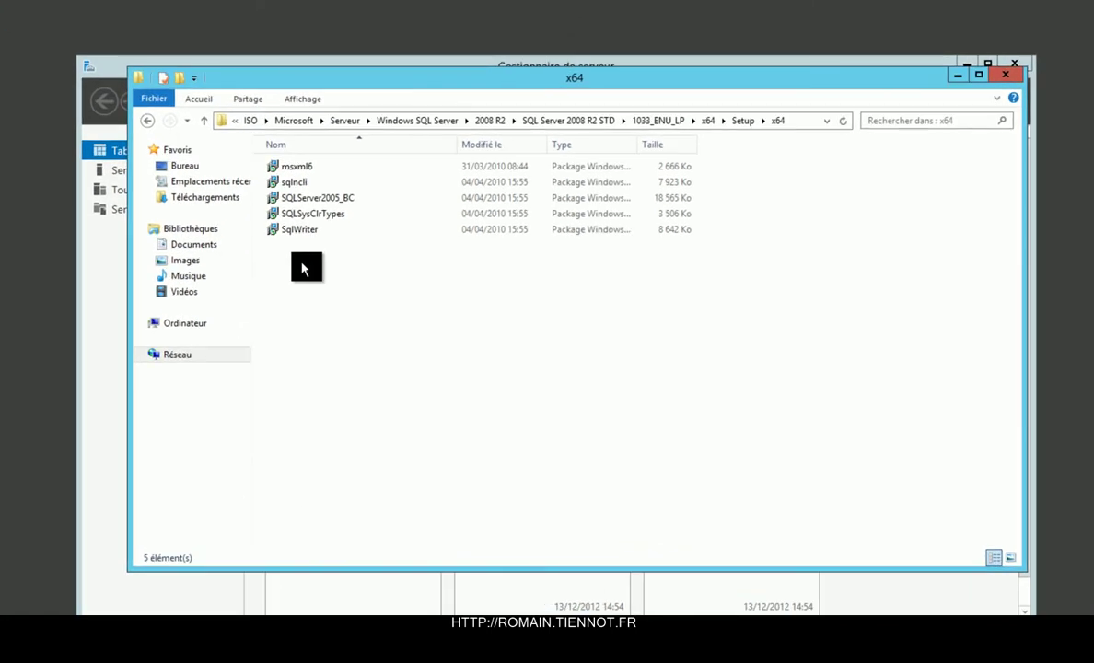
Run sqlncli and install the SQL Server 2008 R2 Native Client with default Client Components on tierdb2.
double_click(308, 183)
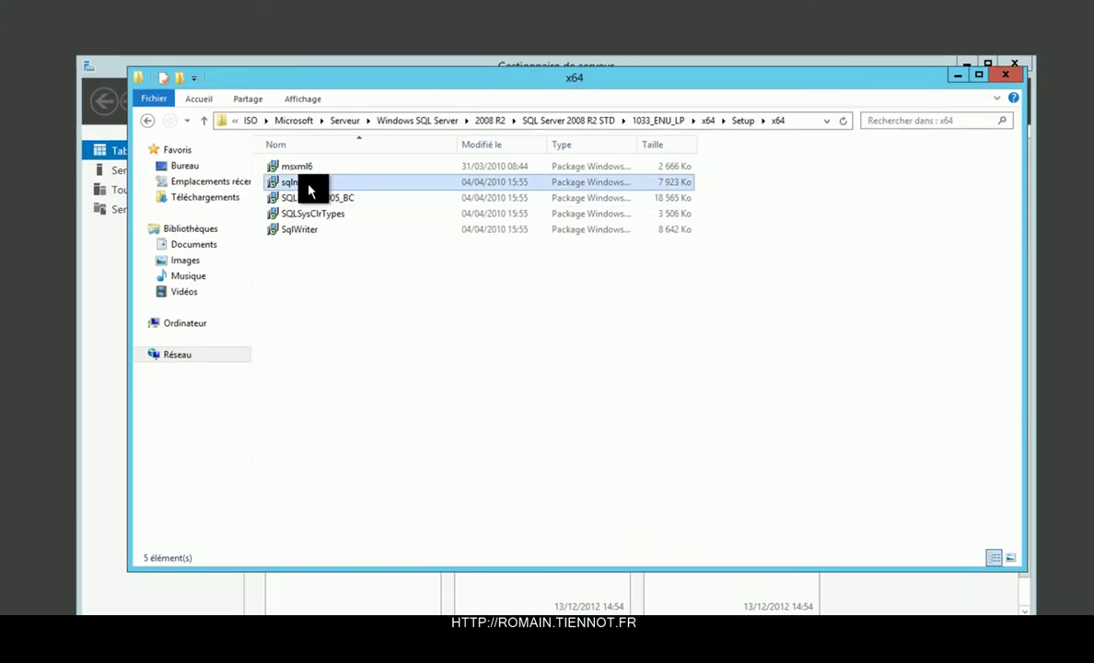
click(609, 351)
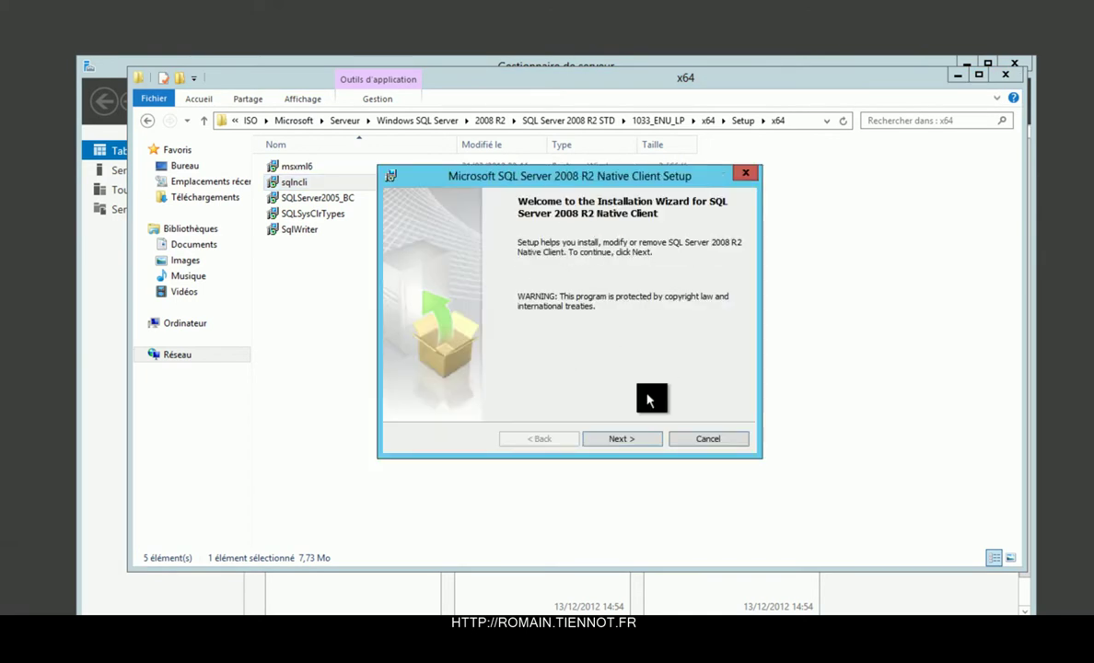
click(623, 441)
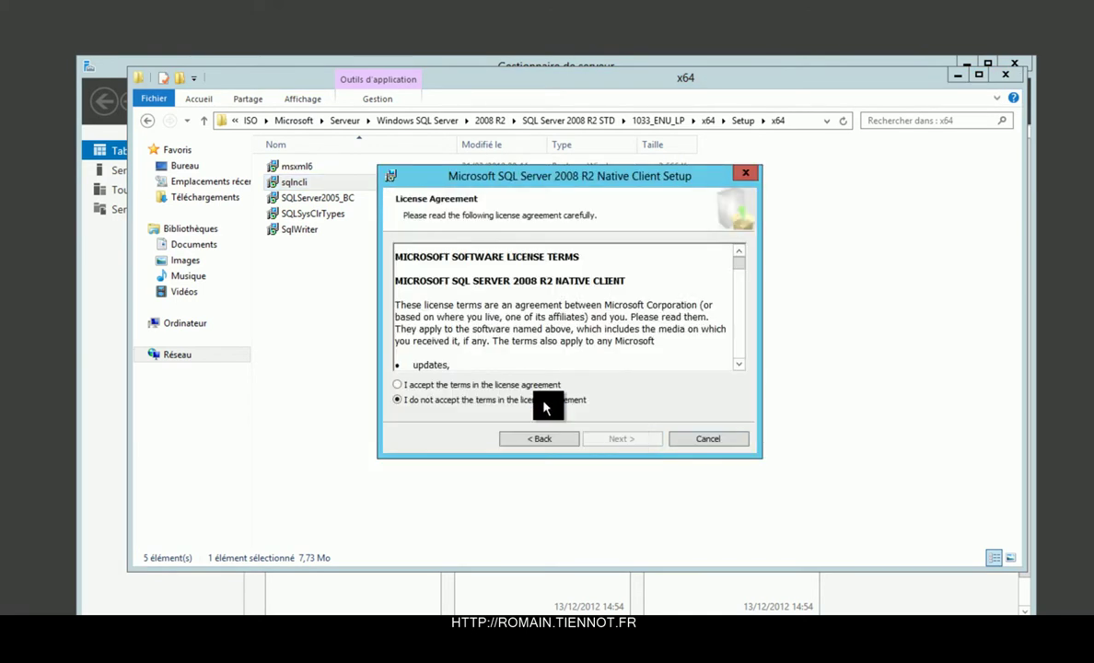
click(525, 385)
click(622, 440)
click(621, 440)
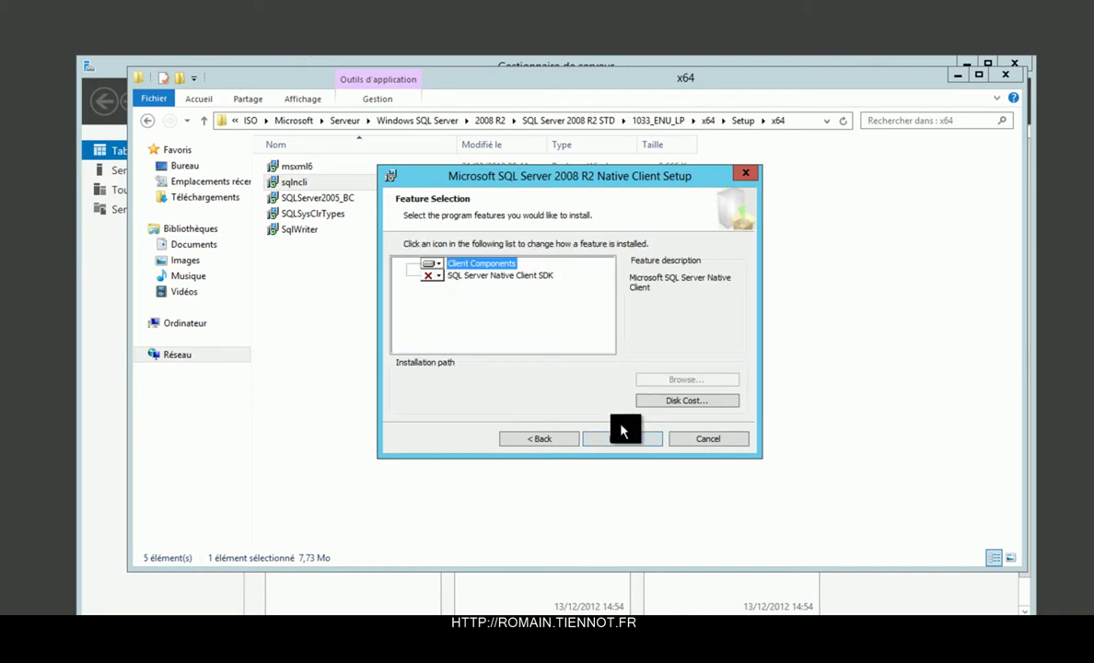
click(620, 439)
click(620, 440)
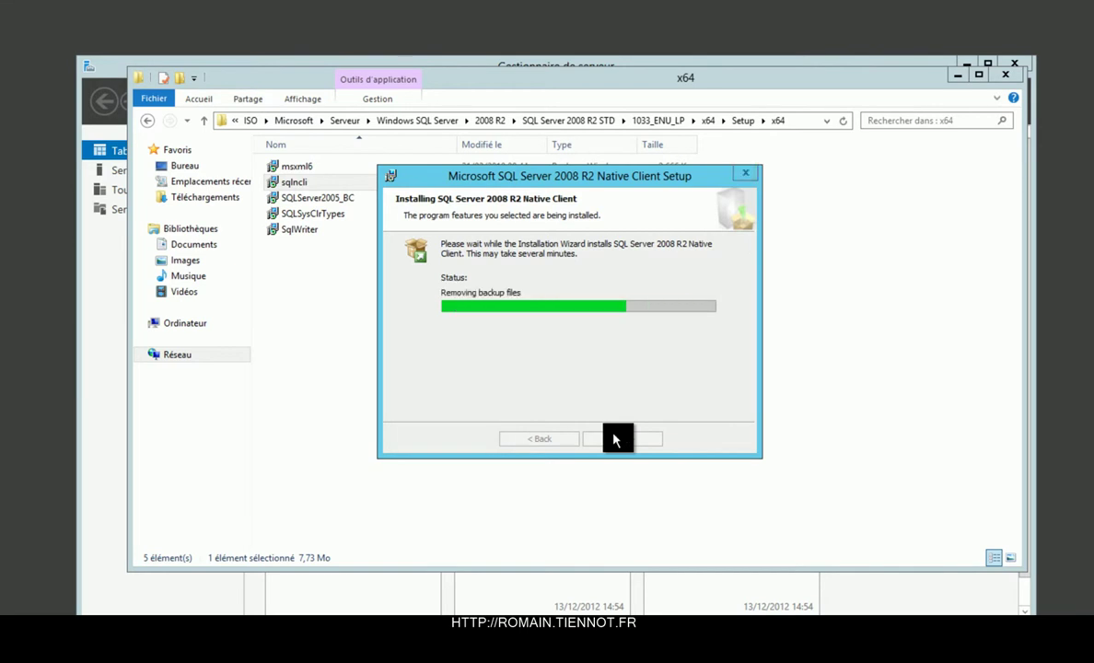
click(616, 439)
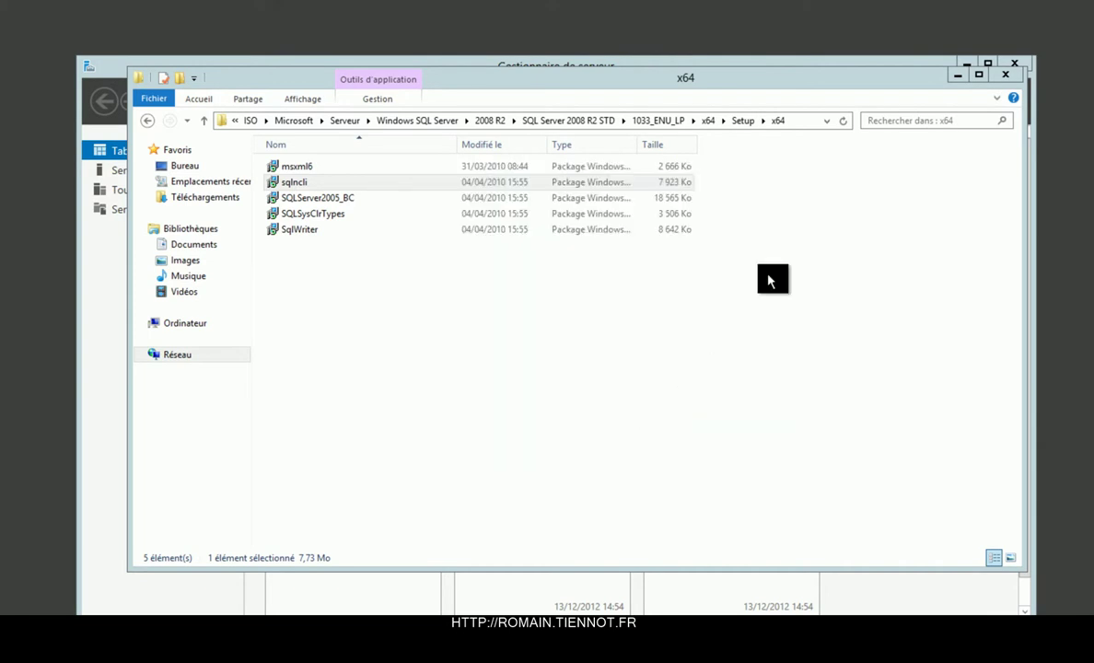
click(795, 123)
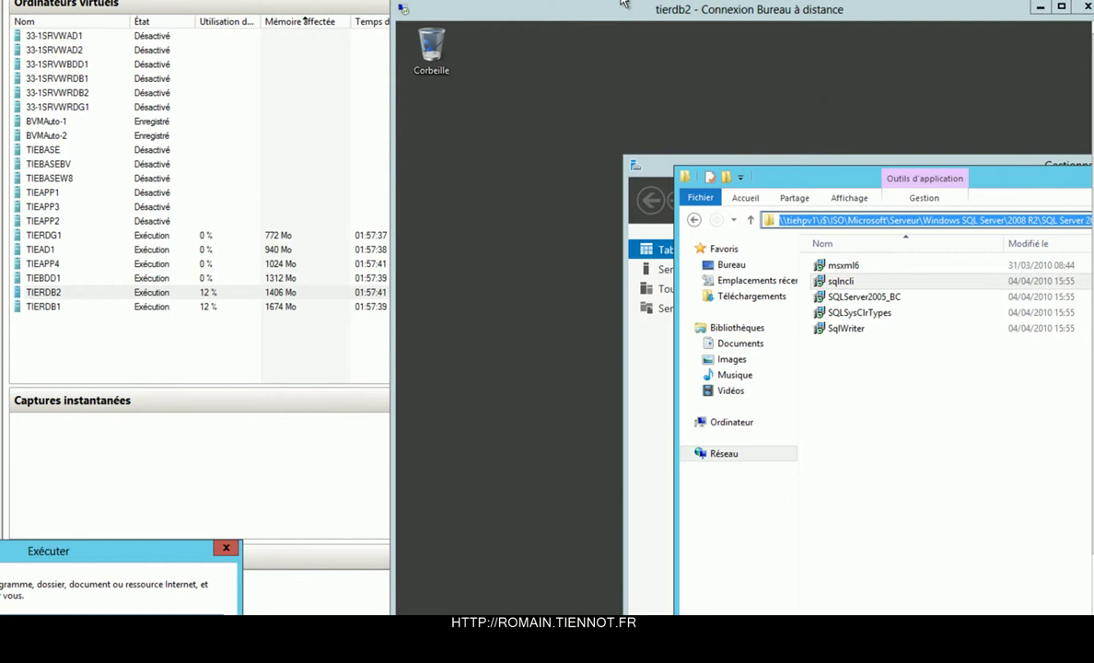
Connect to tierdb1 over Remote Desktop in a full-screen session.
key(Return)
text(tierdb1)
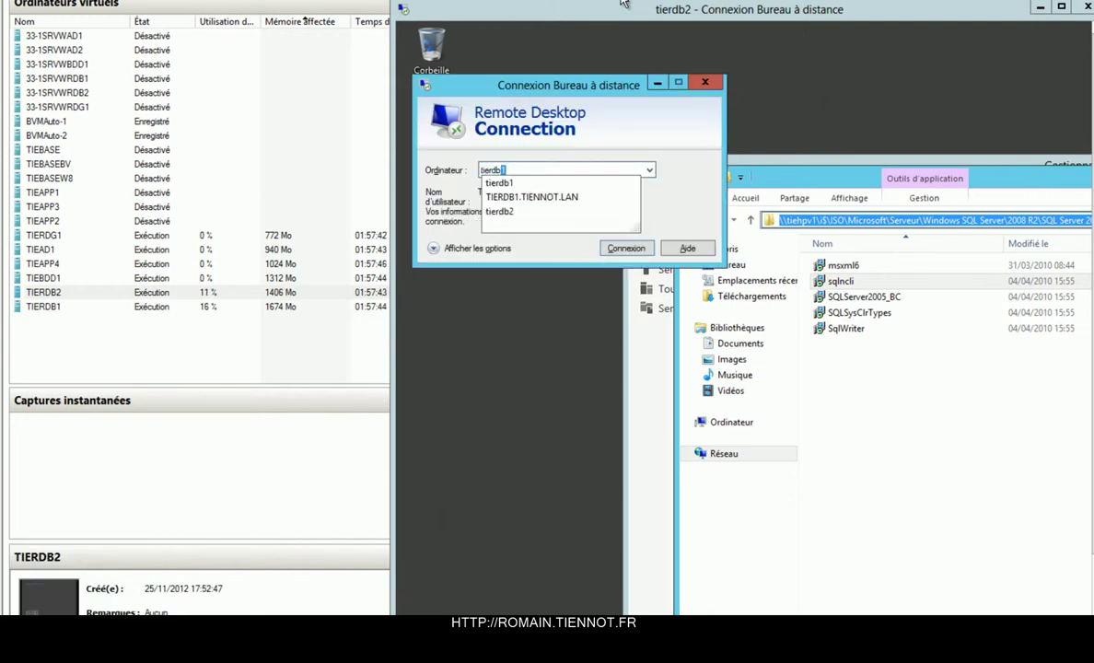
key(Return)
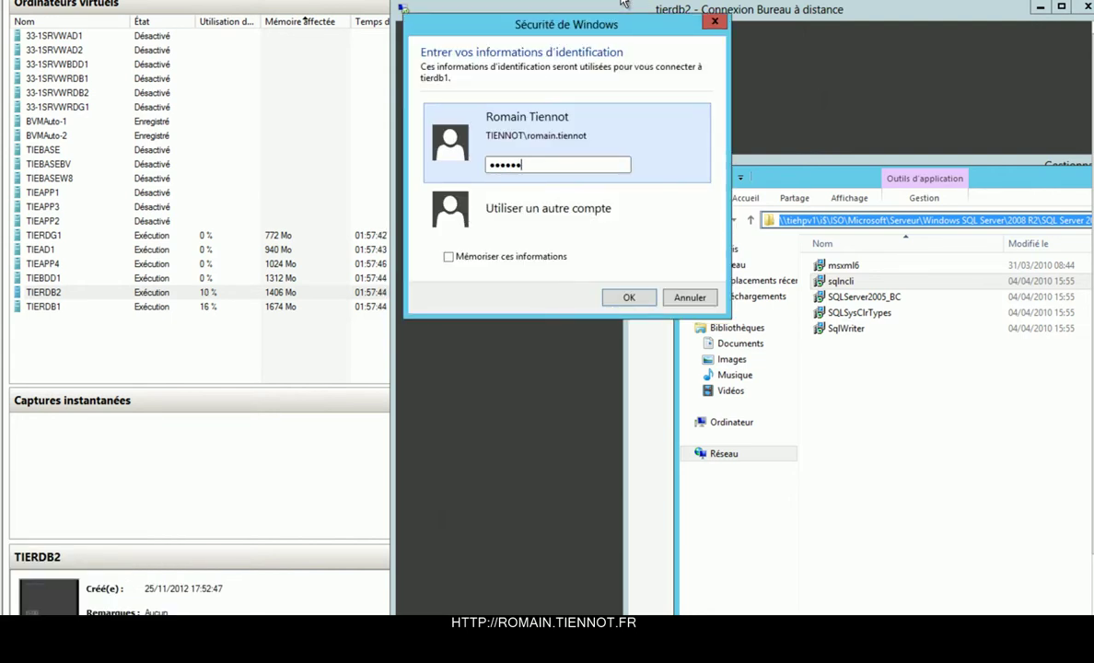
key(Return)
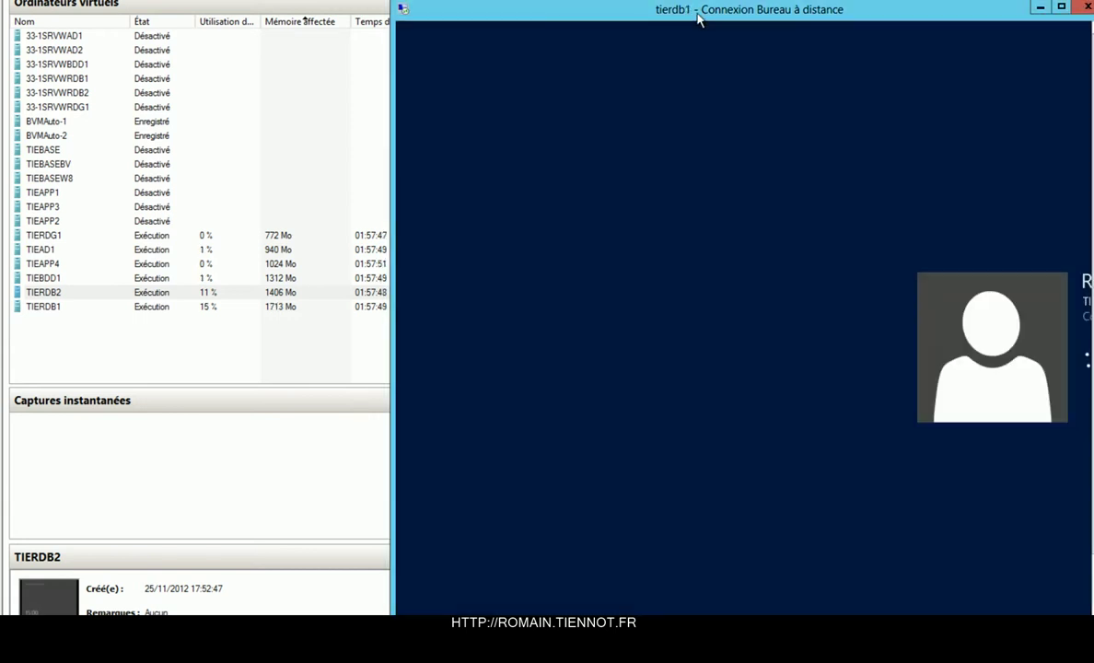
double_click(691, 13)
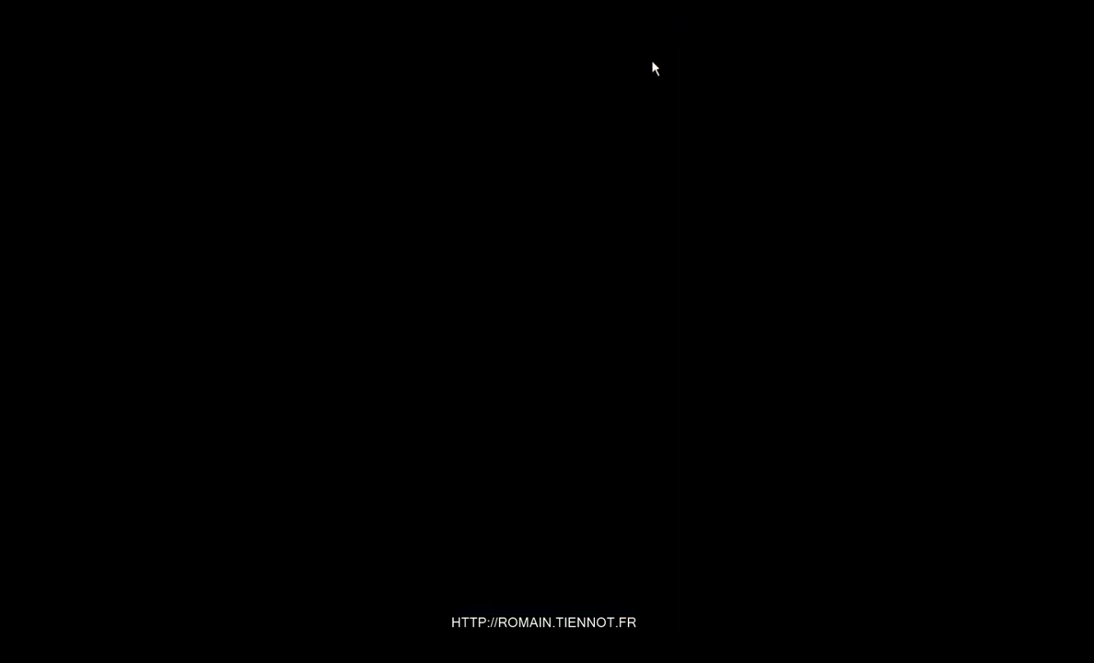
On tierdb1, run sqlncli from the x64 folder, install the Native Client, and close the folder.
key(super+r)
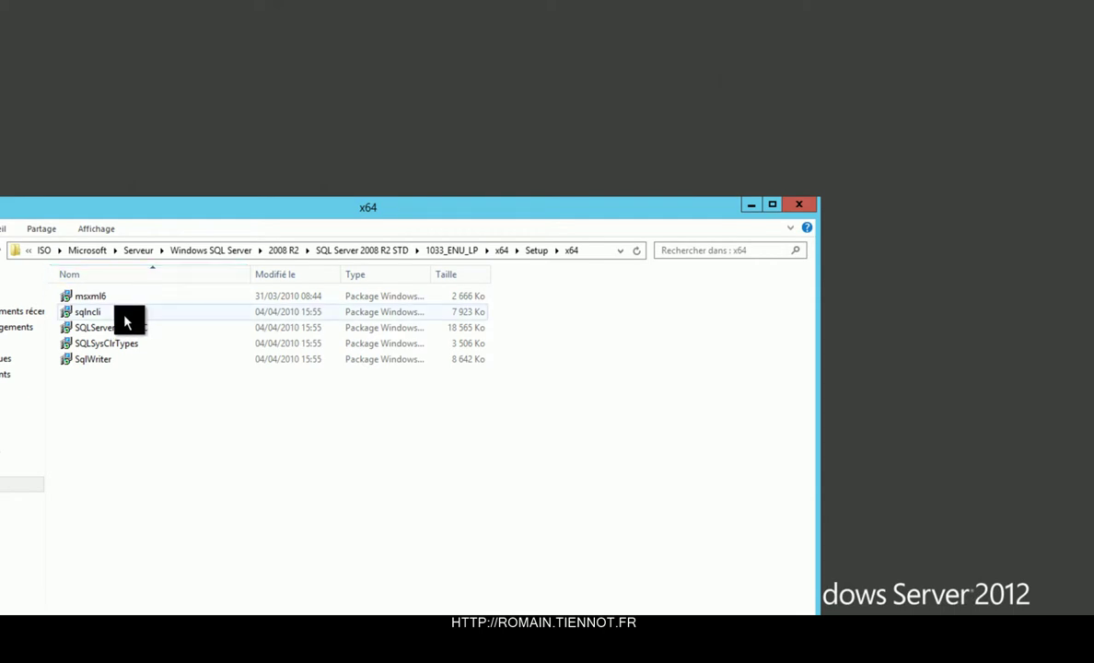
click(117, 315)
double_click(117, 314)
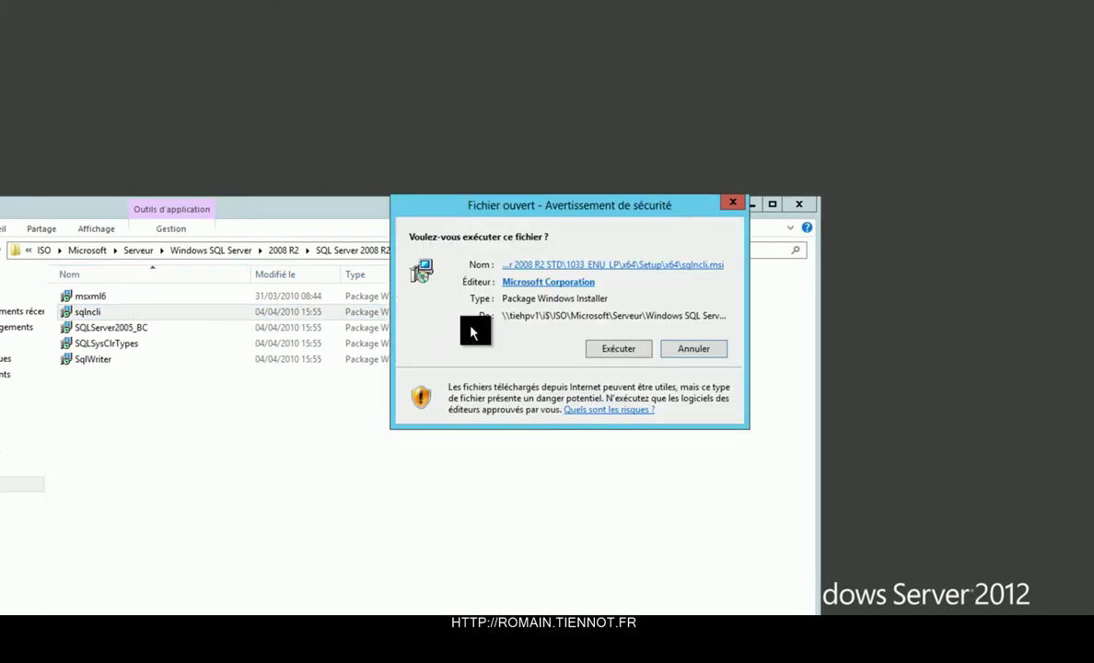
click(614, 349)
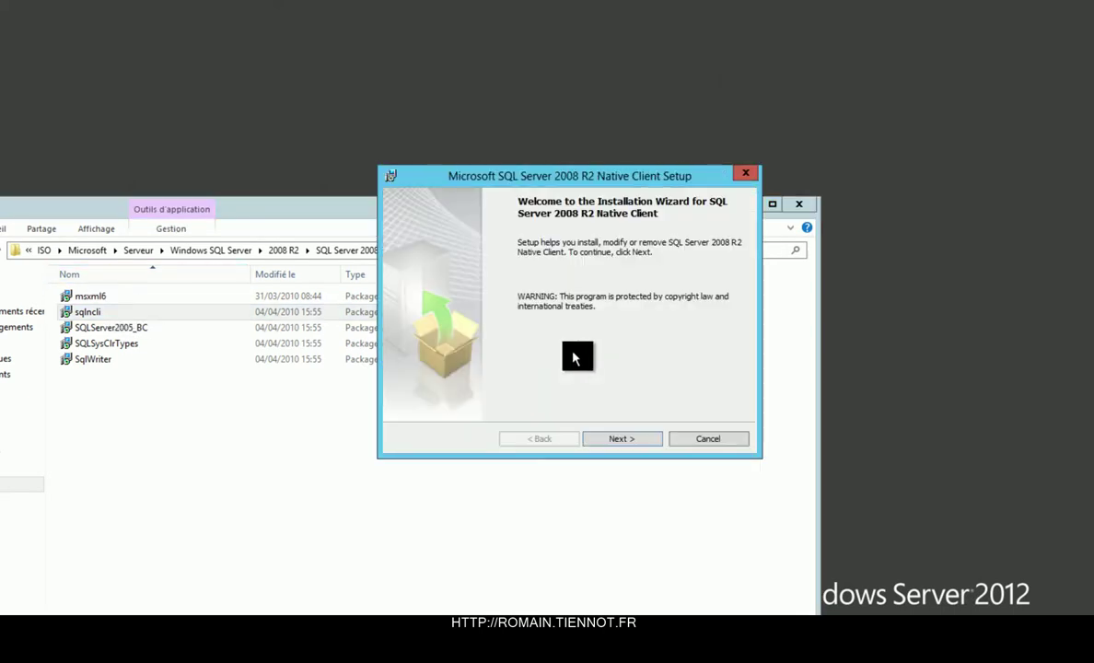
click(625, 440)
click(515, 385)
click(637, 445)
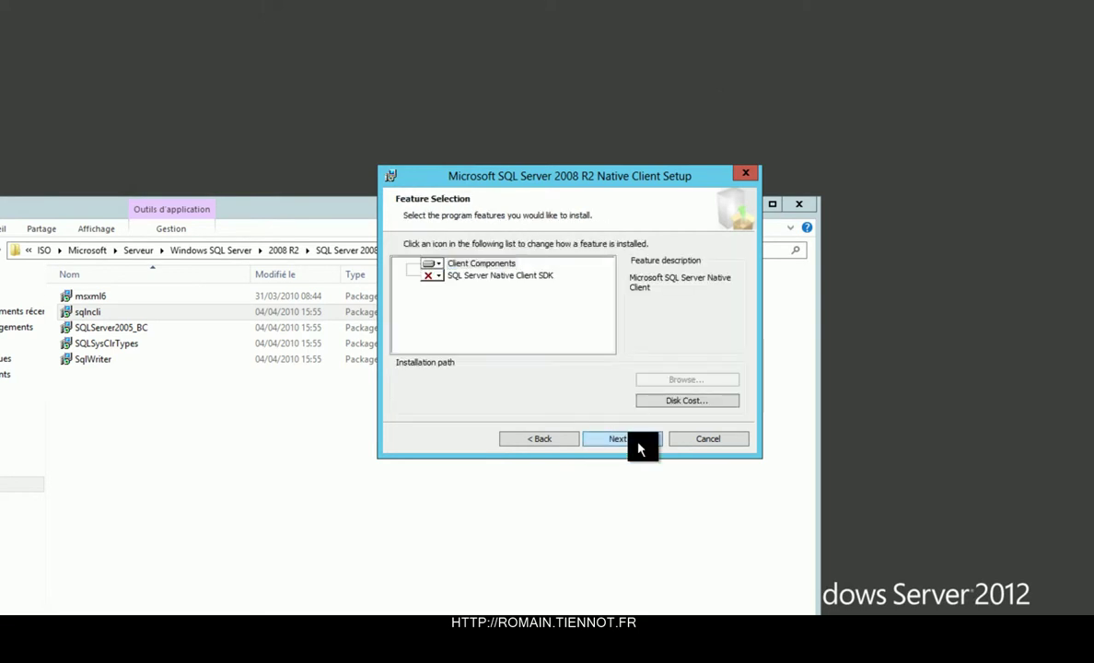
click(639, 447)
click(639, 448)
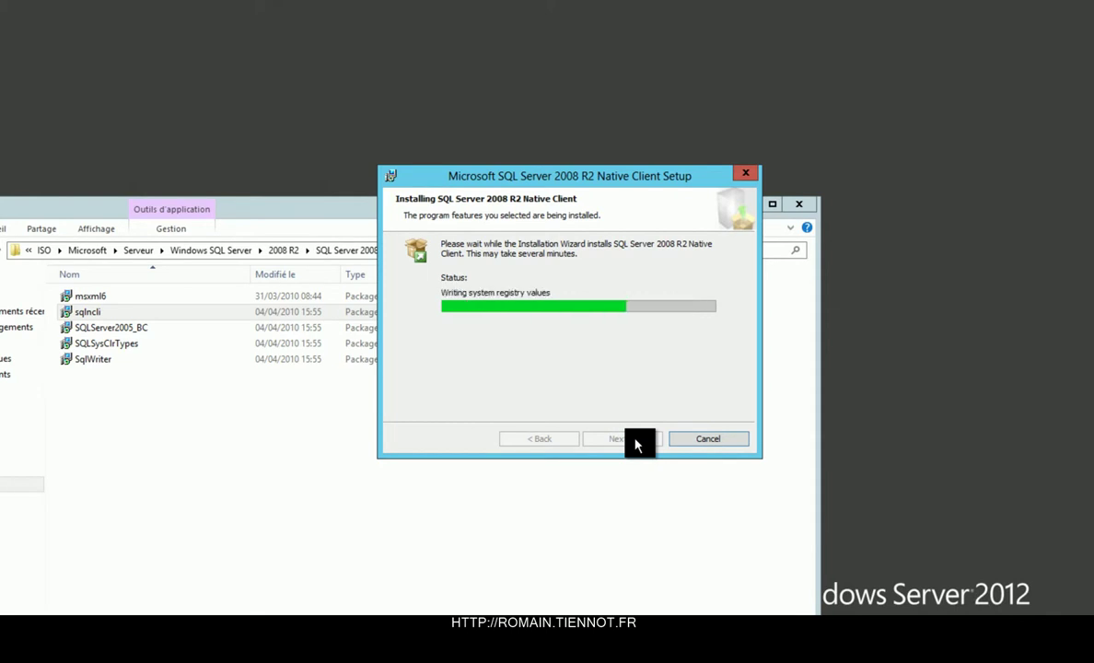
click(635, 444)
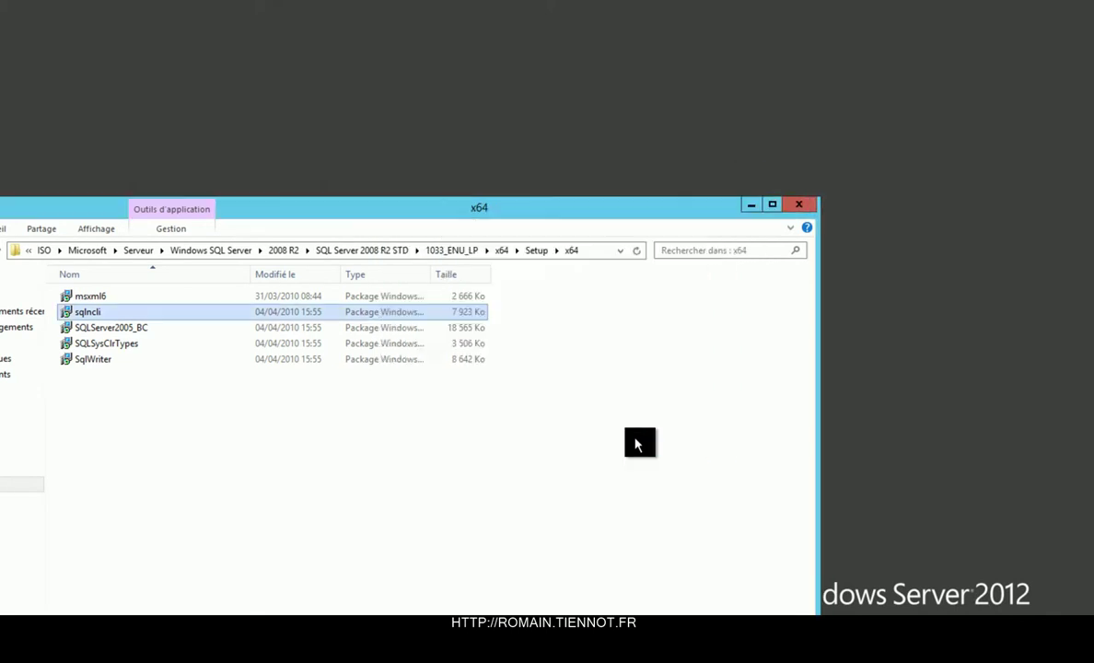
click(795, 208)
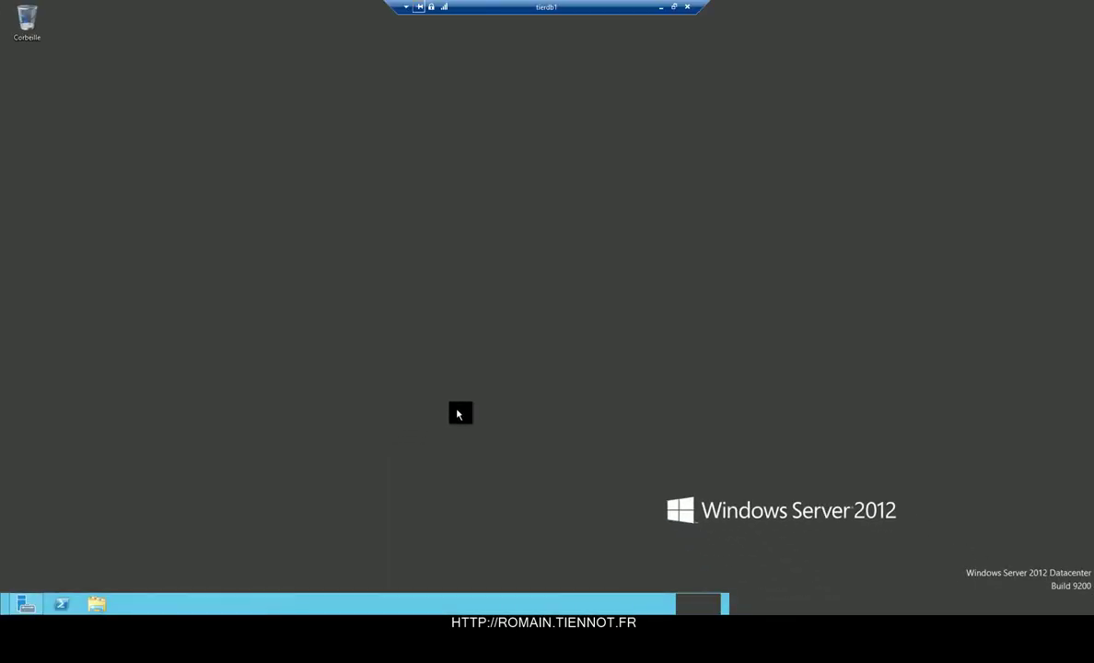
Open a full-screen Remote Desktop session to tiead1 with mstsc.
key(ctrl+alt+Break)
text(mstsc)
key(Return)
text(tiead1)
key(Return)
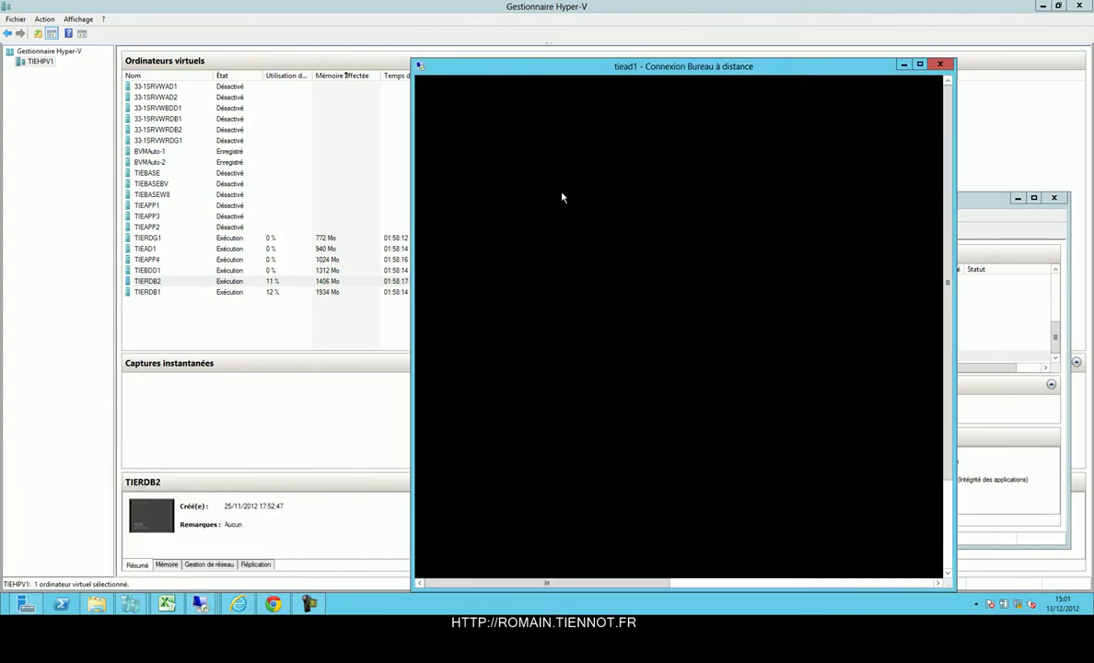
double_click(651, 70)
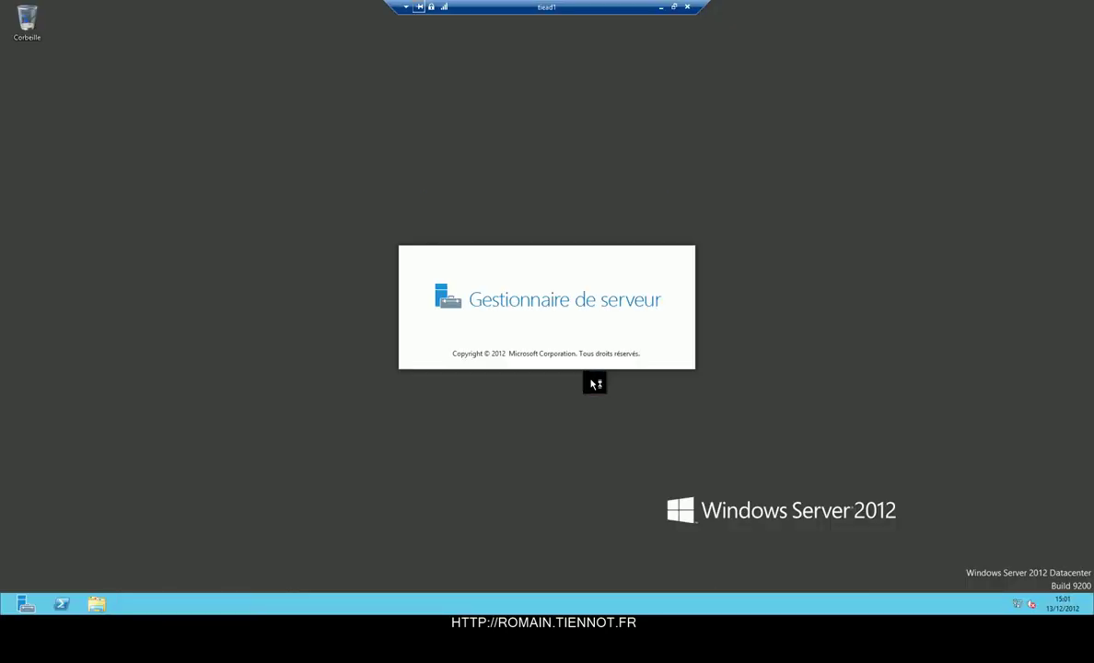
Open DNS Manager on tiead1 and expand Forward Lookup Zones to the tiennot.lan zone.
key(super)
text(dns)
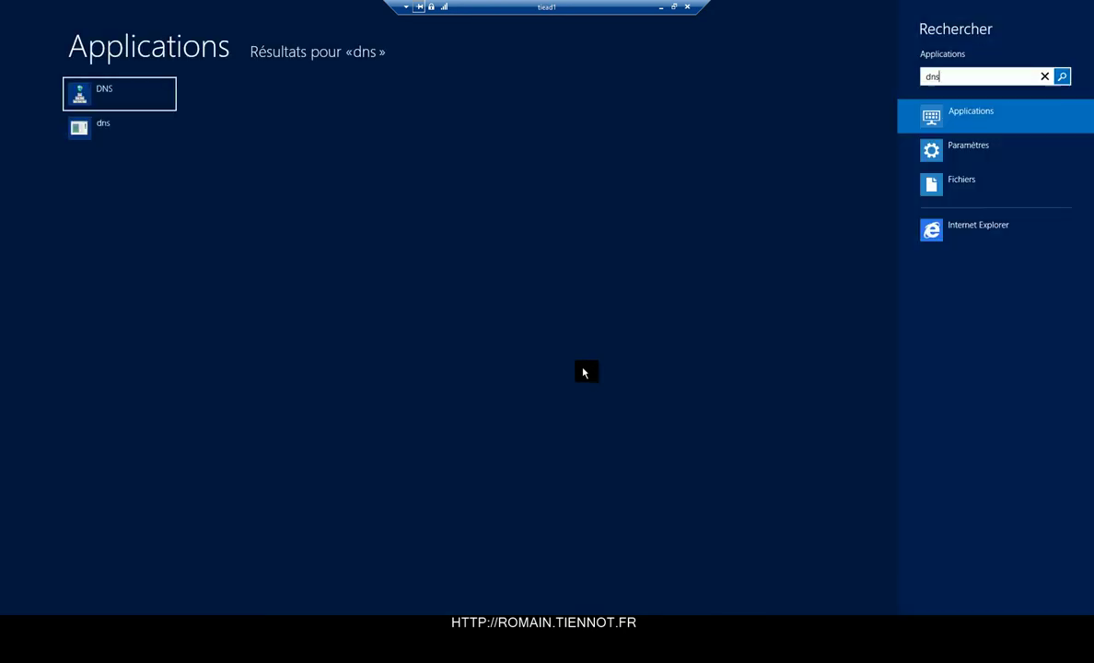
key(Return)
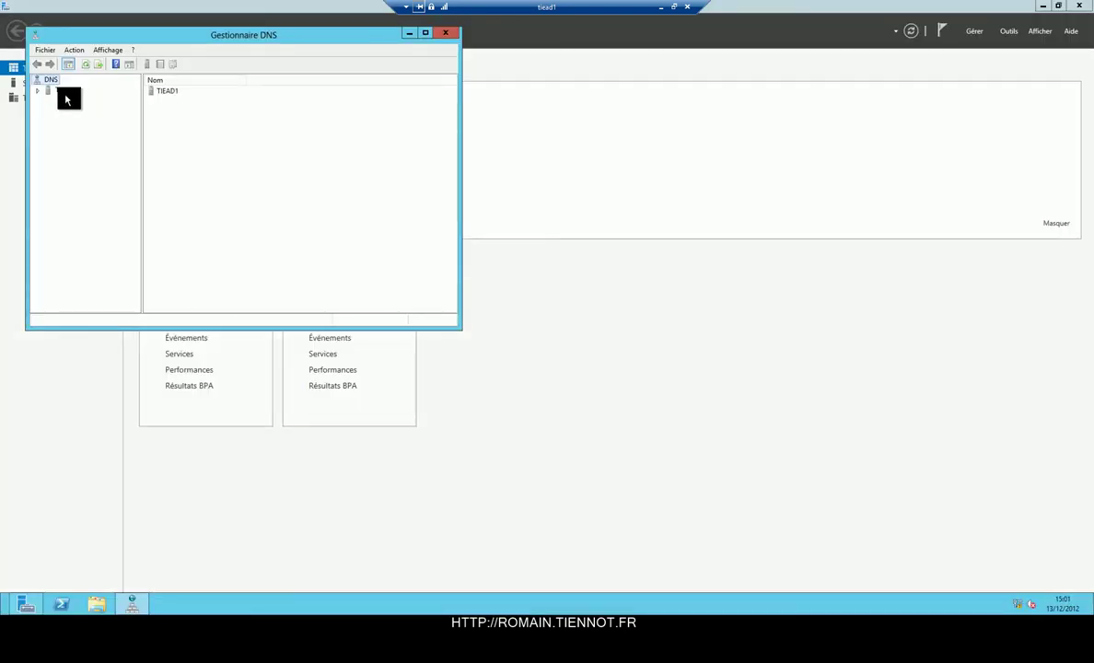
double_click(66, 90)
double_click(67, 122)
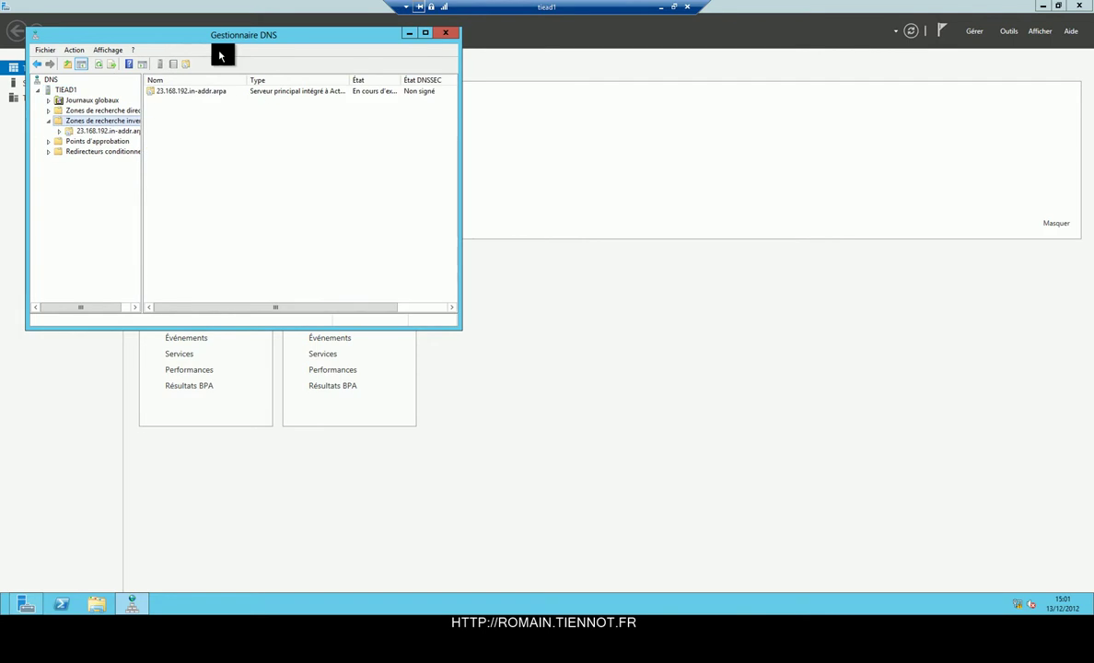
double_click(237, 34)
double_click(20, 80)
double_click(41, 99)
Add a broker host record at 192.168.23.151 in tiennot.lan with its pointer record.
right_click(74, 136)
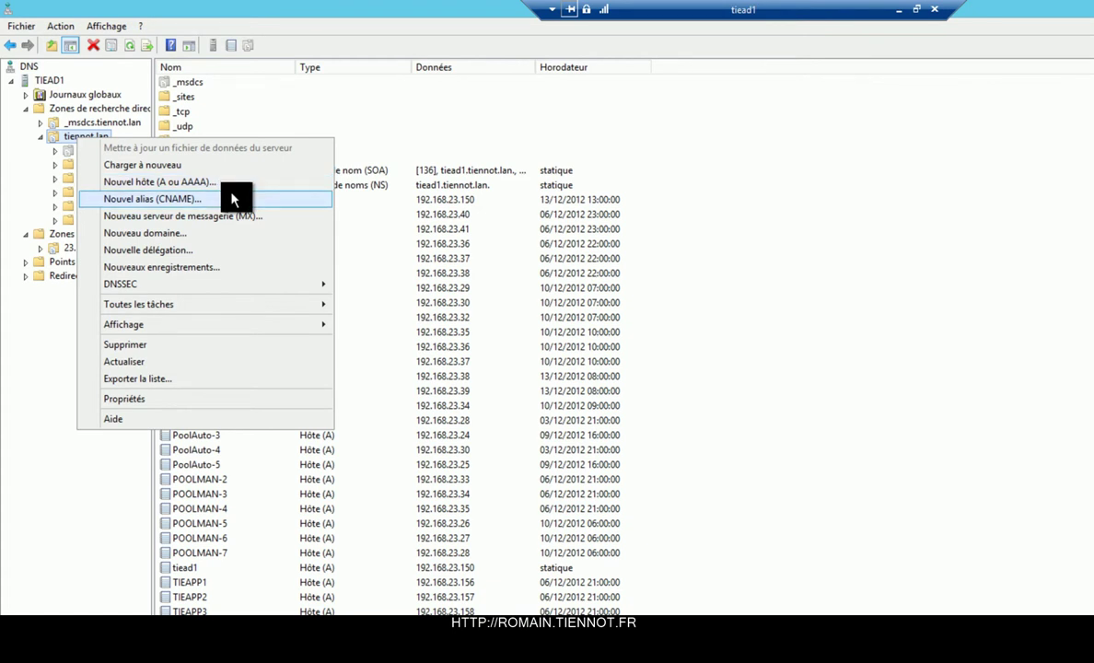
click(225, 182)
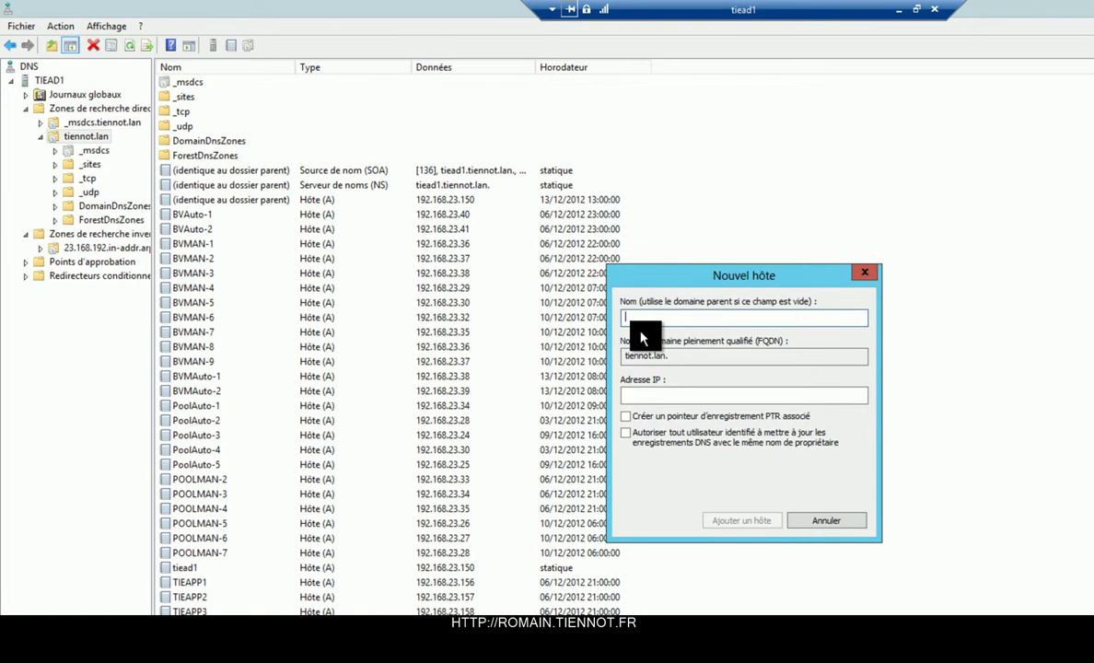
text(broker)
click(709, 394)
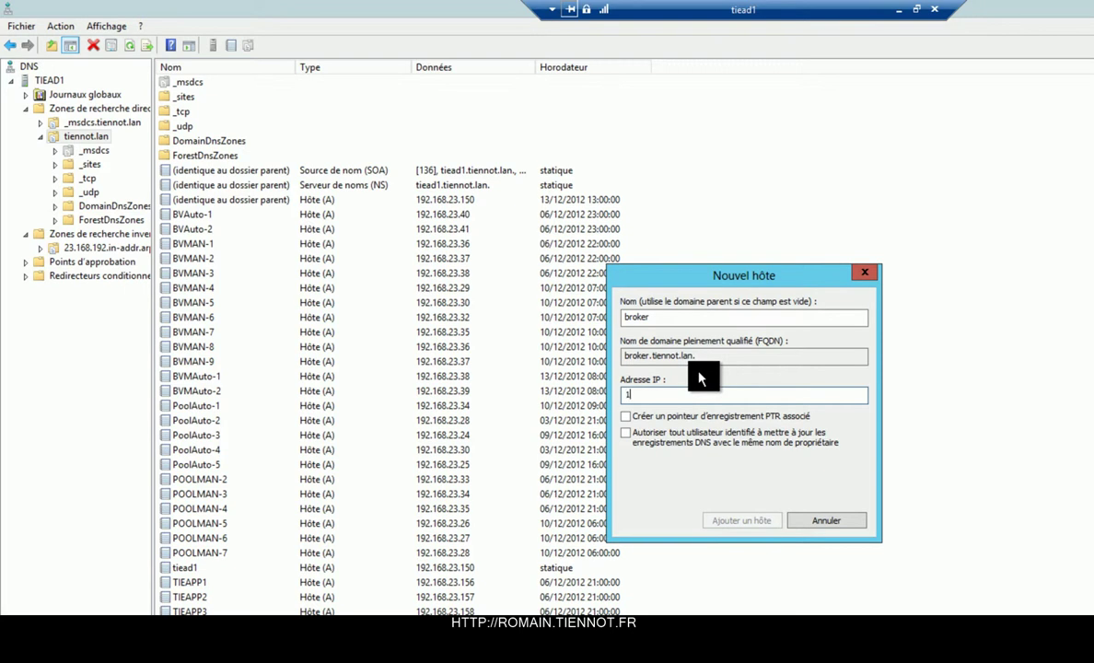
text(192.168.23.1)
key(Tab)
key(space)
key(Tab)
key(space)
key(Return)
key(Return)
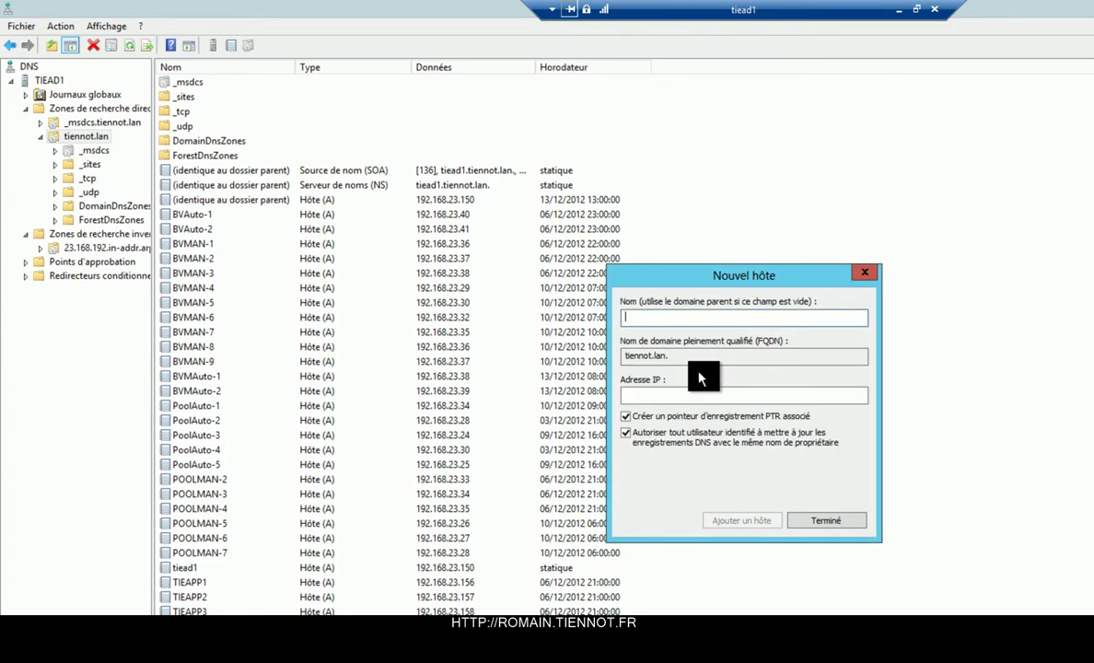
Add a second broker host record at 192.168.23.152.
text(broker)
key(Tab)
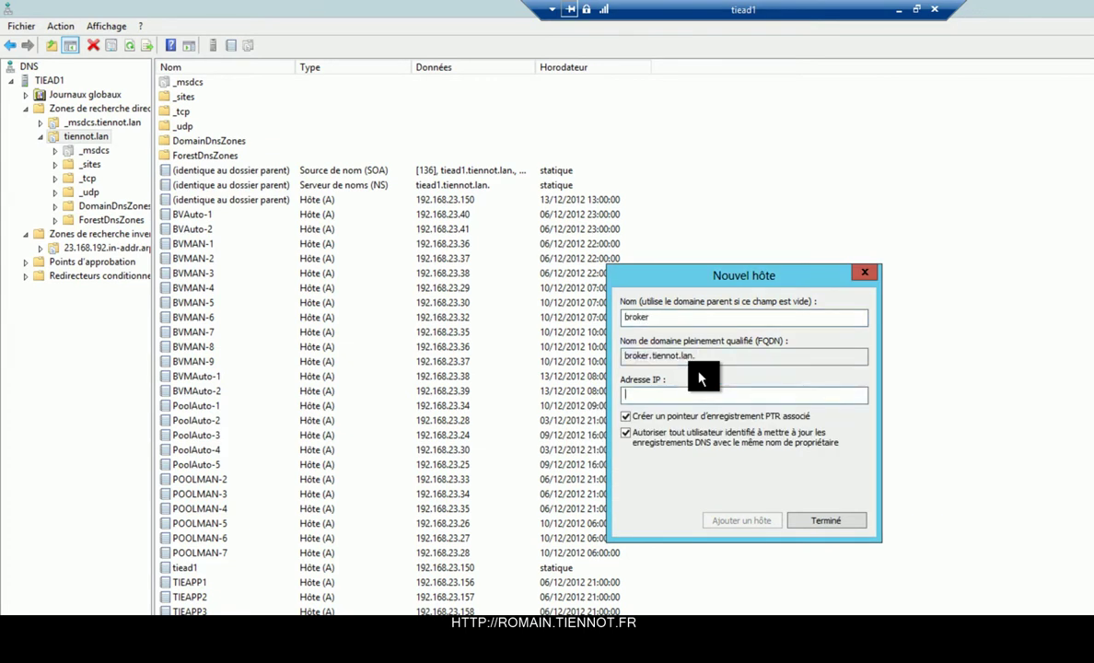
text(192.168.23.152)
key(Return)
key(Return)
Run ipconfig /flushdns in a regular command prompt, then exit it.
key(super+r)
text(cmd)
key(Return)
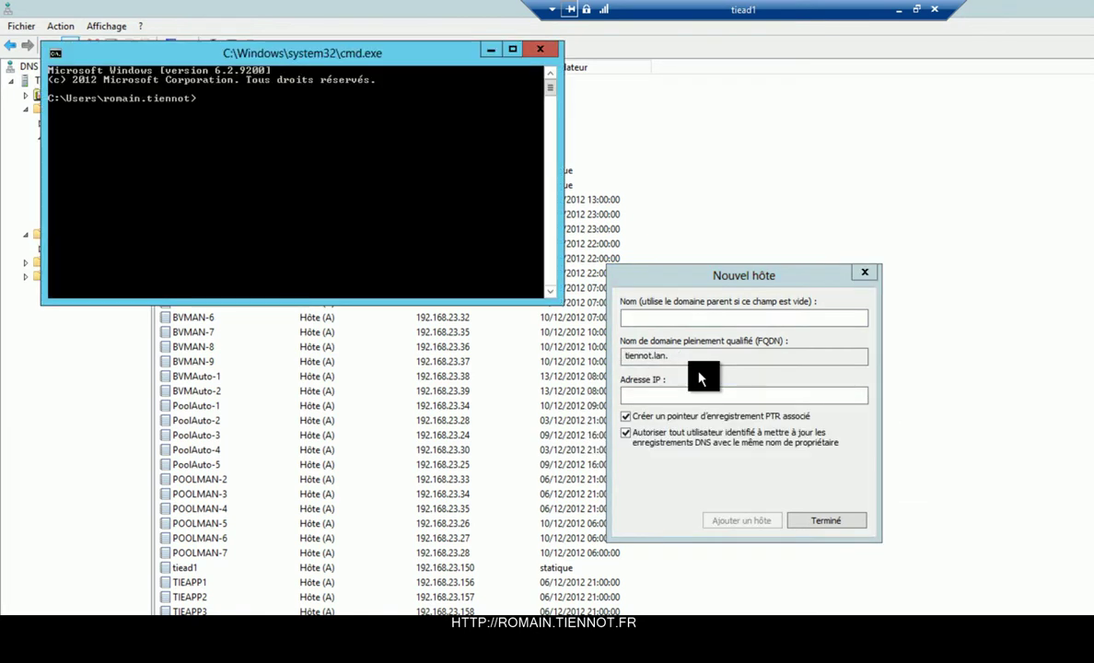
text(ipconfig /f)
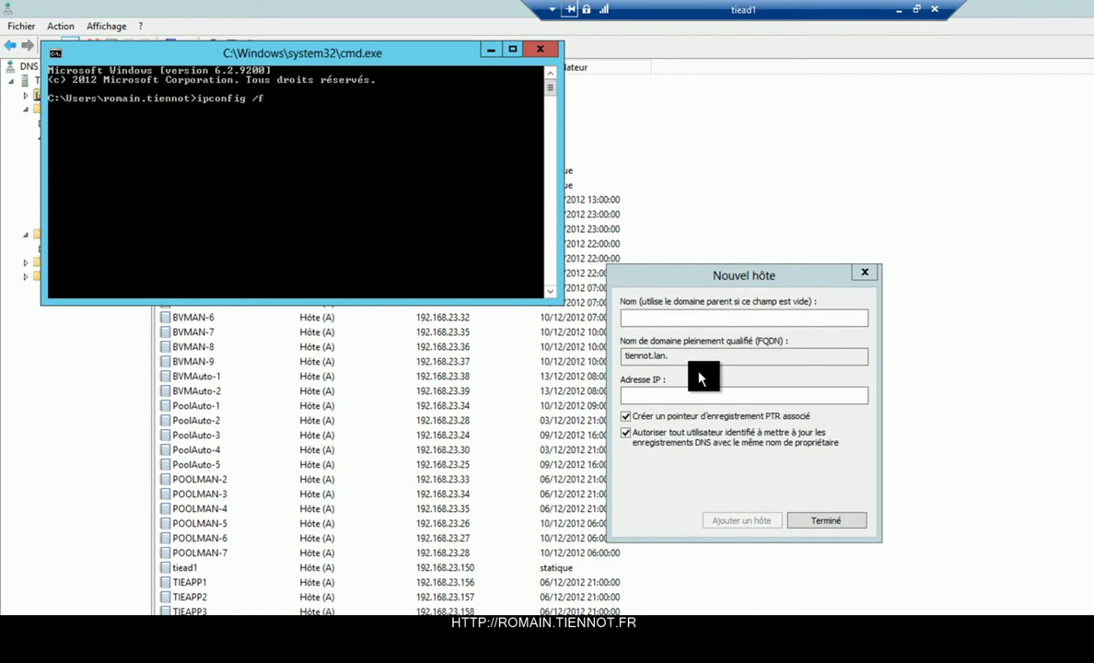
text(lushdns)
key(Return)
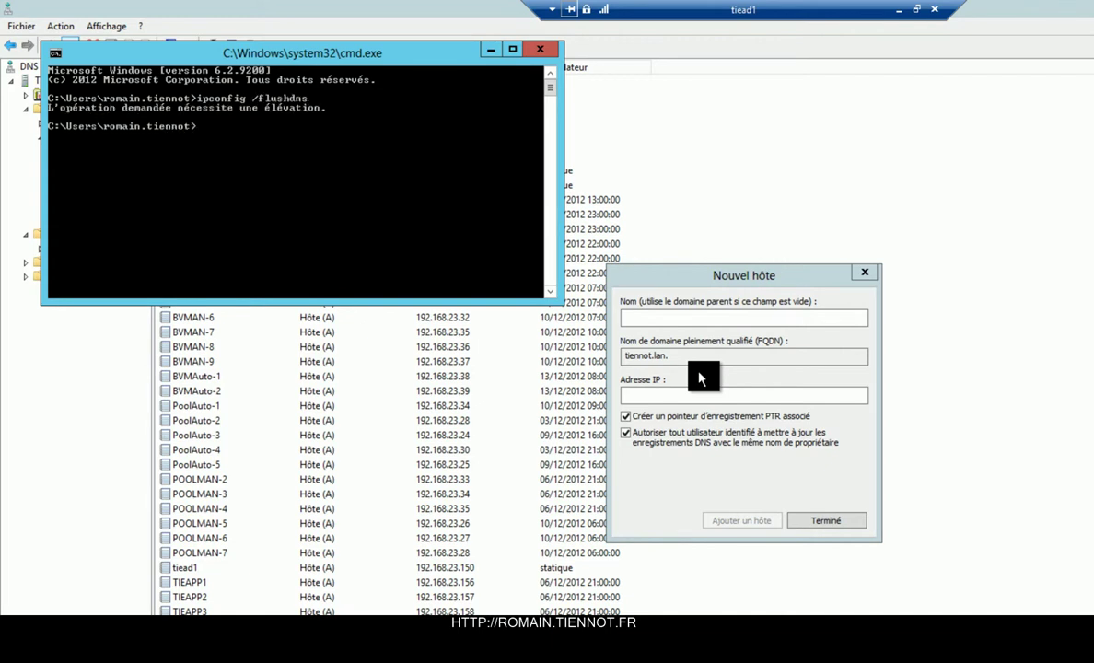
text(exit)
key(Return)
Flush the DNS cache again from an administrator Command Prompt.
key(super)
text(cmd)
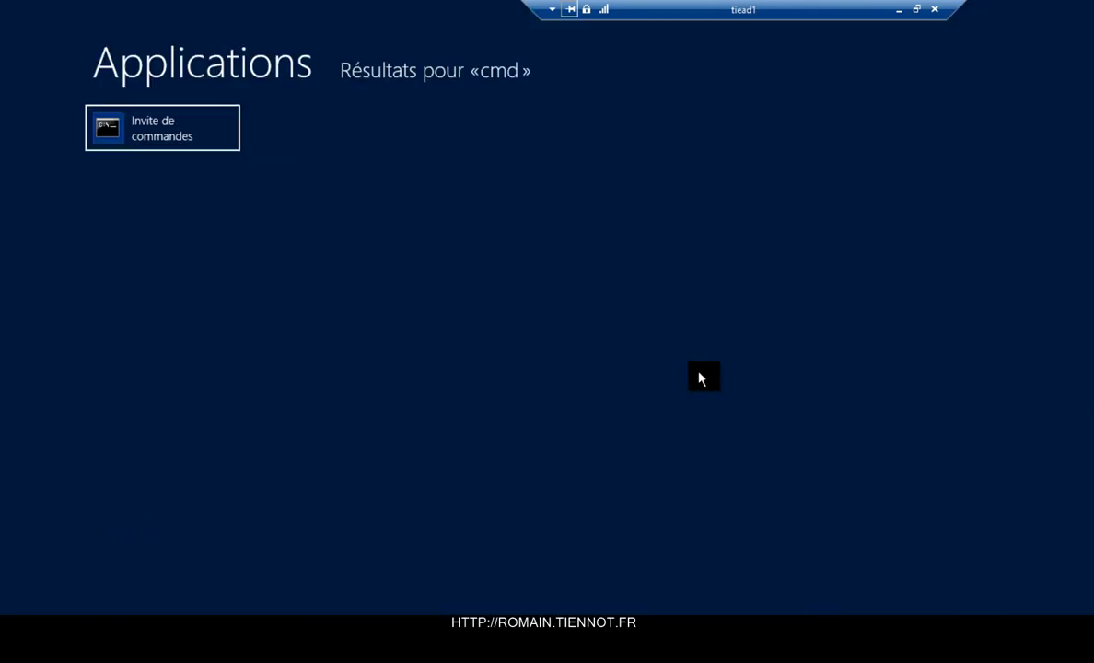
right_click(129, 117)
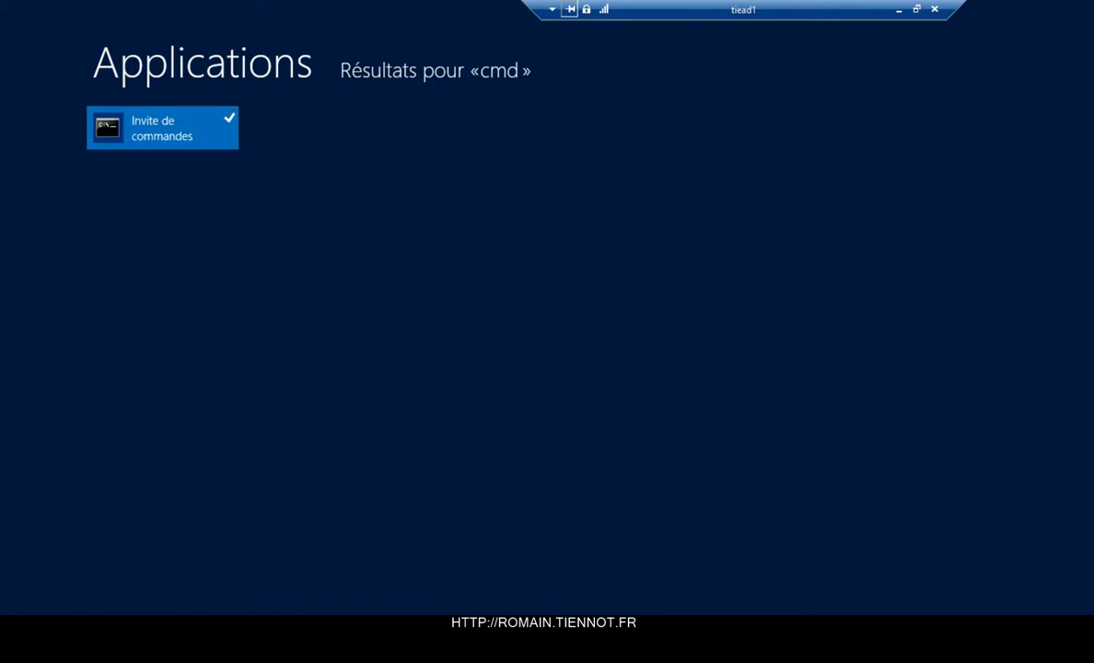
text(ipconfig)
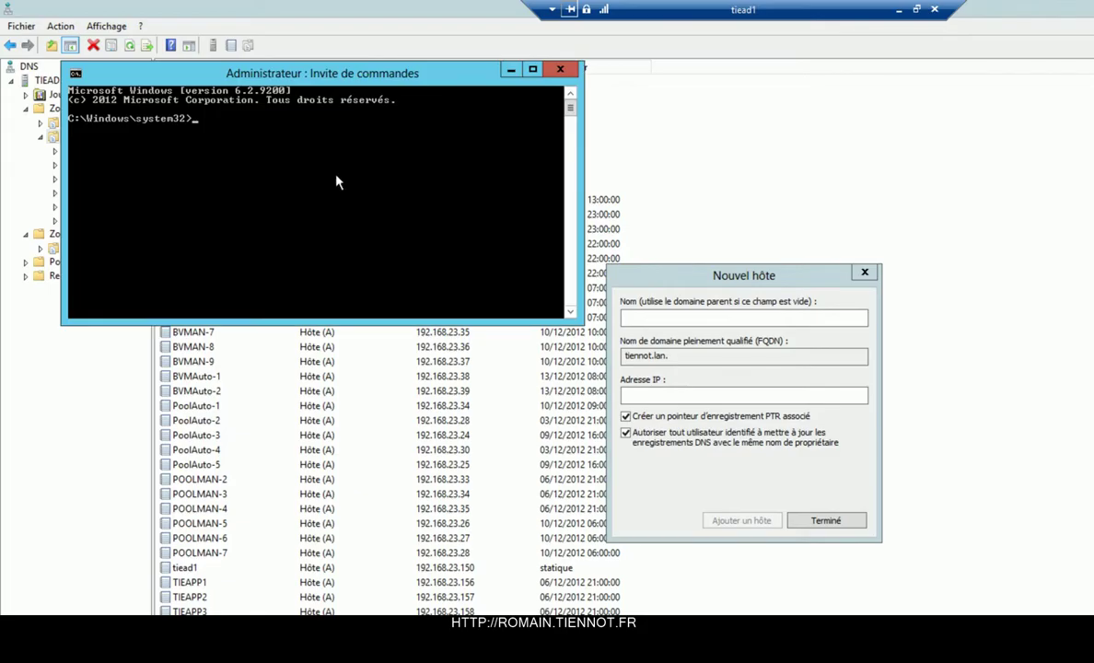
text( /flushdns)
key(Return)
Query broker in nslookup to confirm it returns 192.168.23.151 and 192.168.23.152.
text(nslookup)
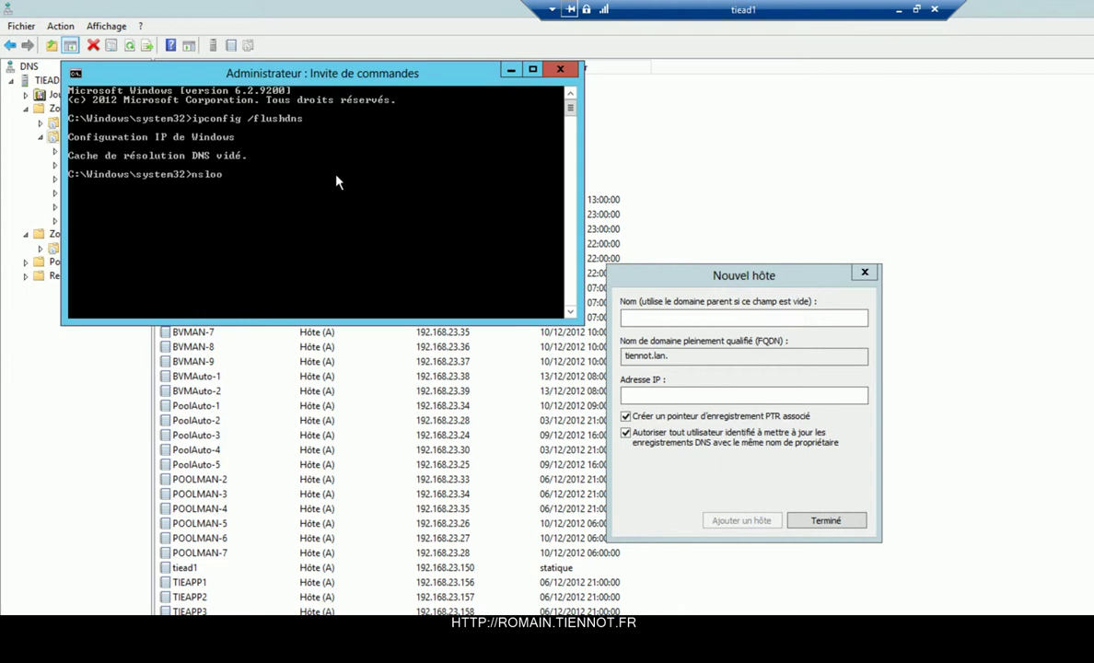
key(Return)
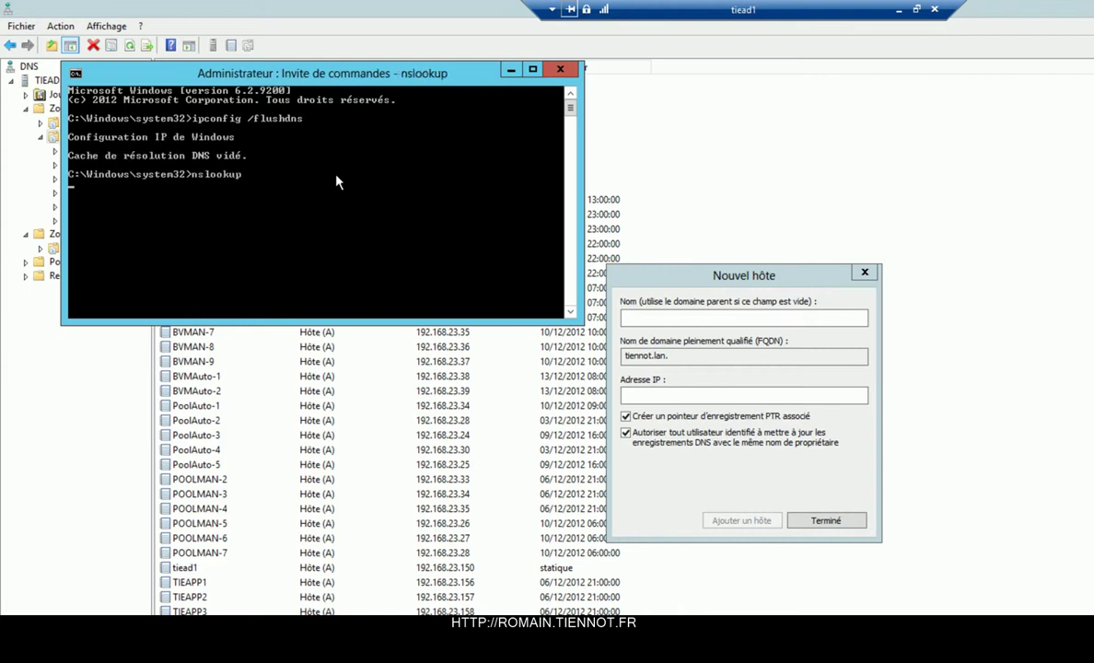
text(briker)
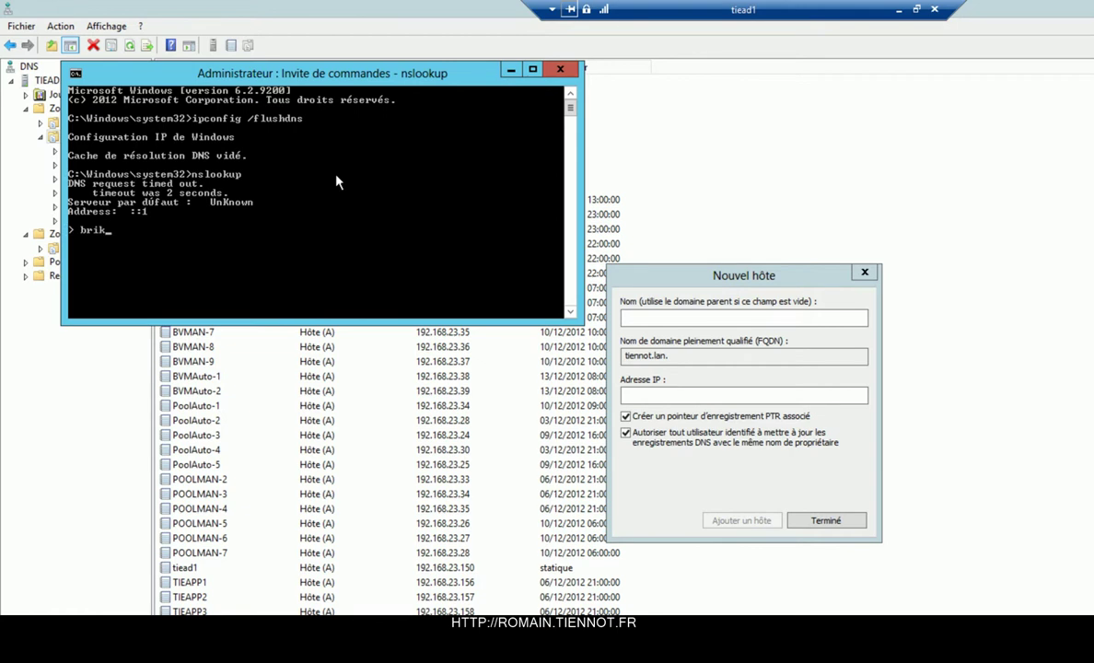
key(Return)
text(brocker)
key(Return)
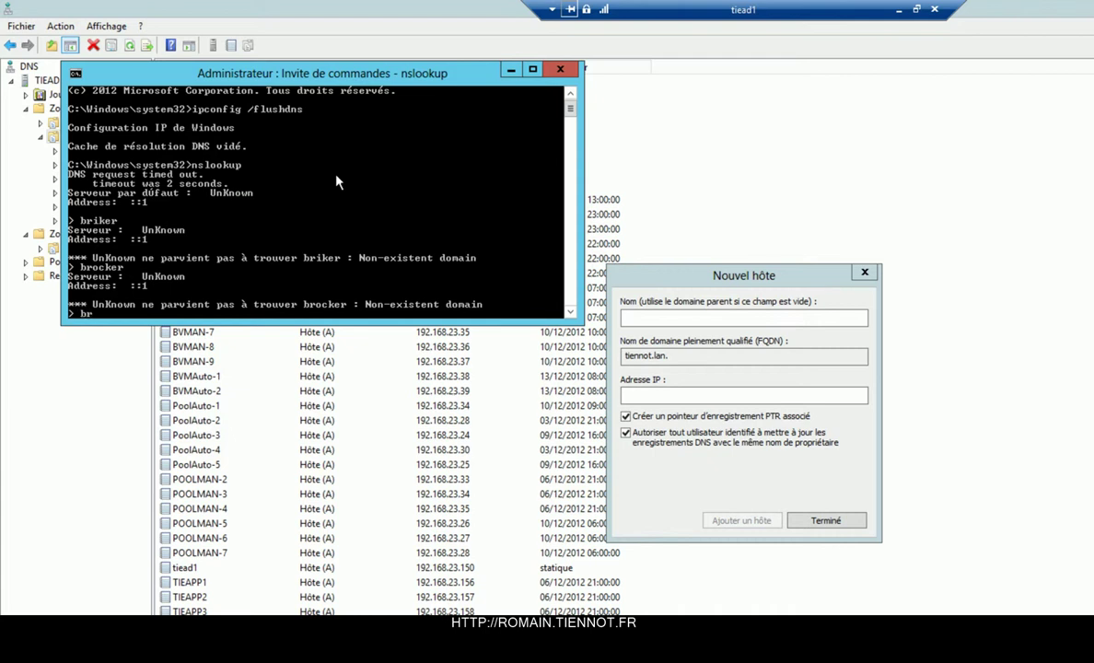
key(Return)
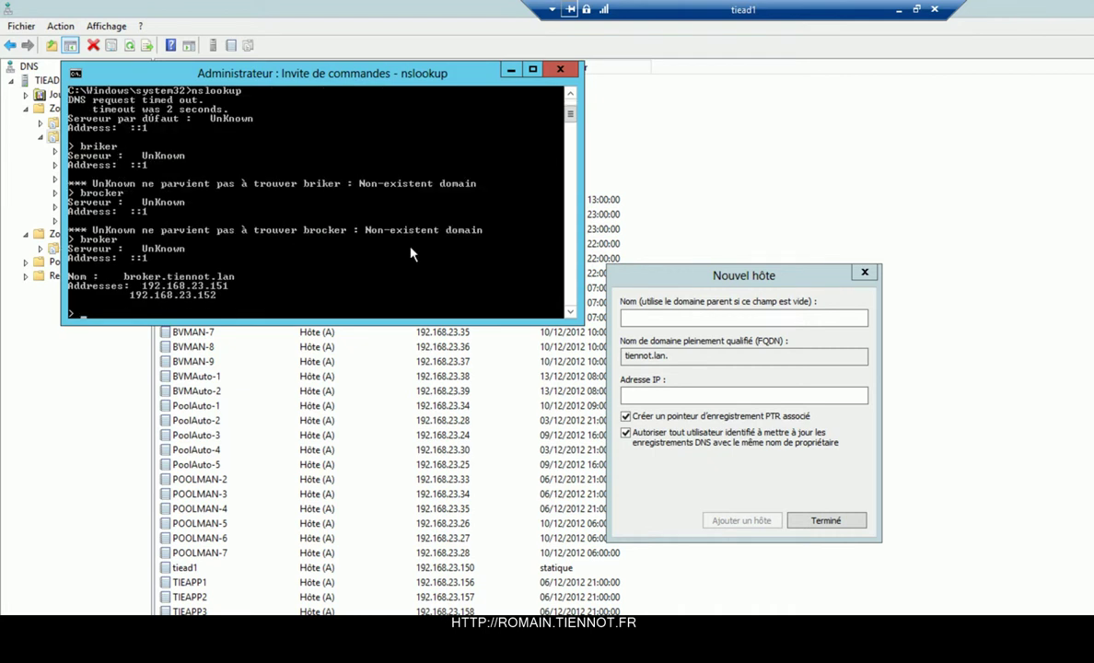
click(560, 69)
Close the Nouvel hôte dialog and DNS Manager, and minimize the tiead1 session.
click(826, 521)
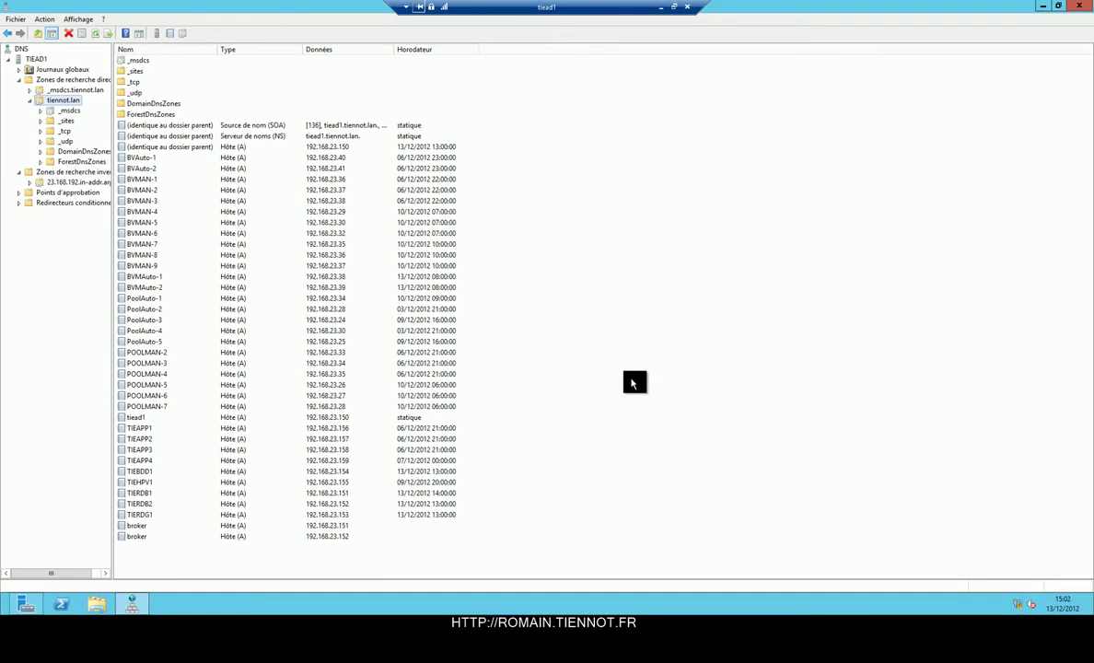
click(1079, 5)
click(673, 7)
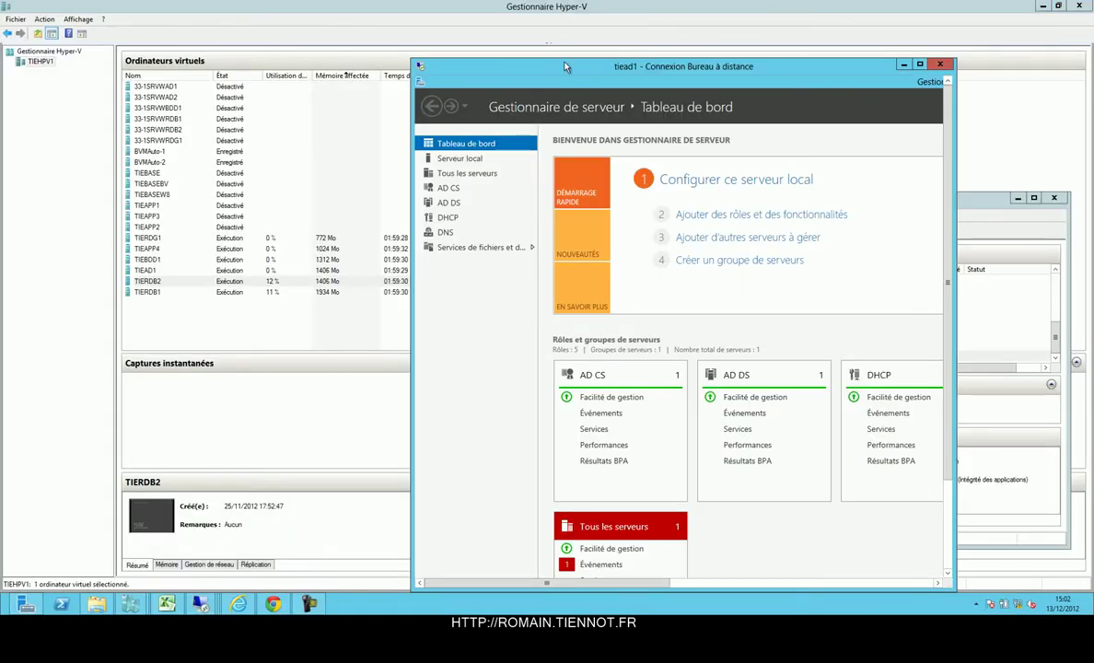
click(903, 71)
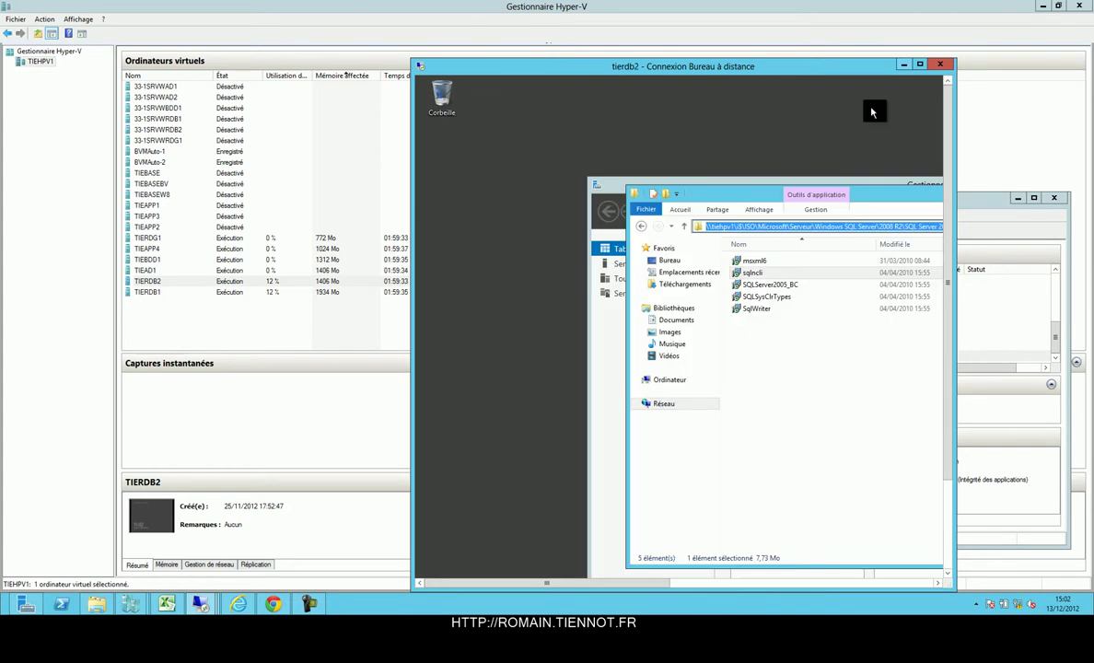
Switch to the tiebdd1 remote session, reconnect and enter the account password.
click(903, 67)
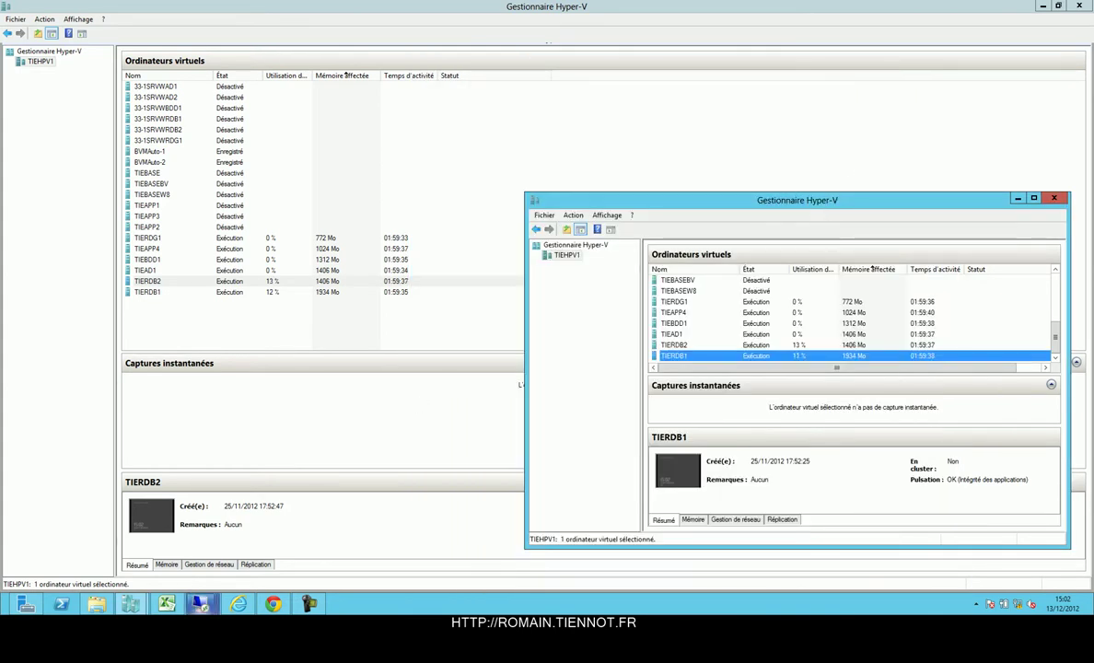
mouse_move(198, 603)
click(516, 520)
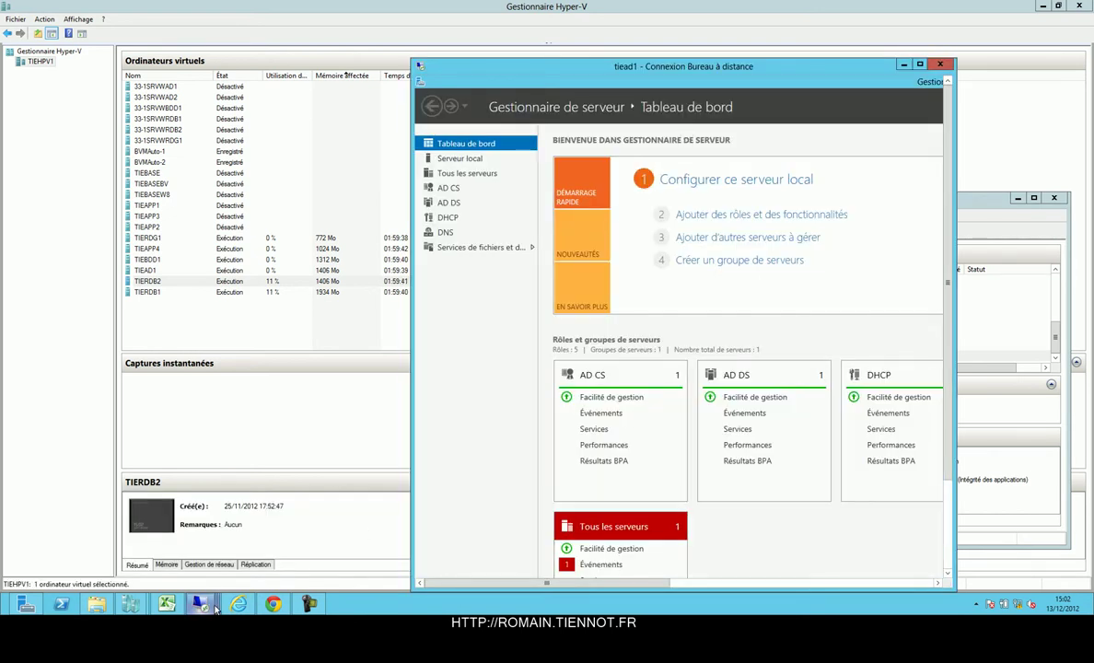
mouse_move(205, 604)
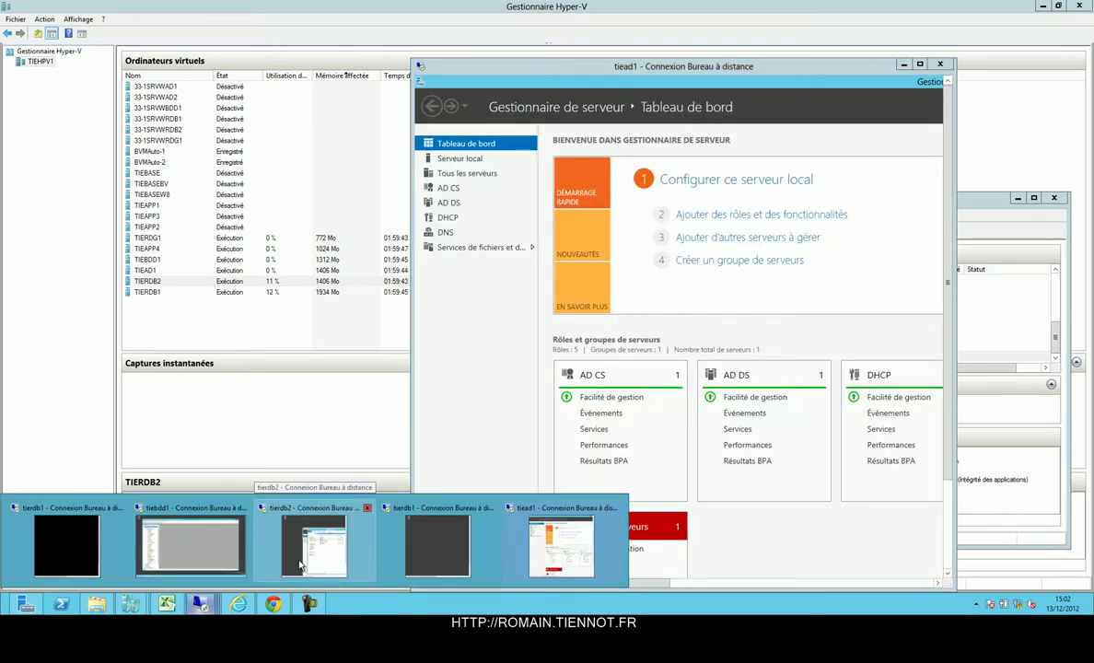
click(212, 514)
click(635, 309)
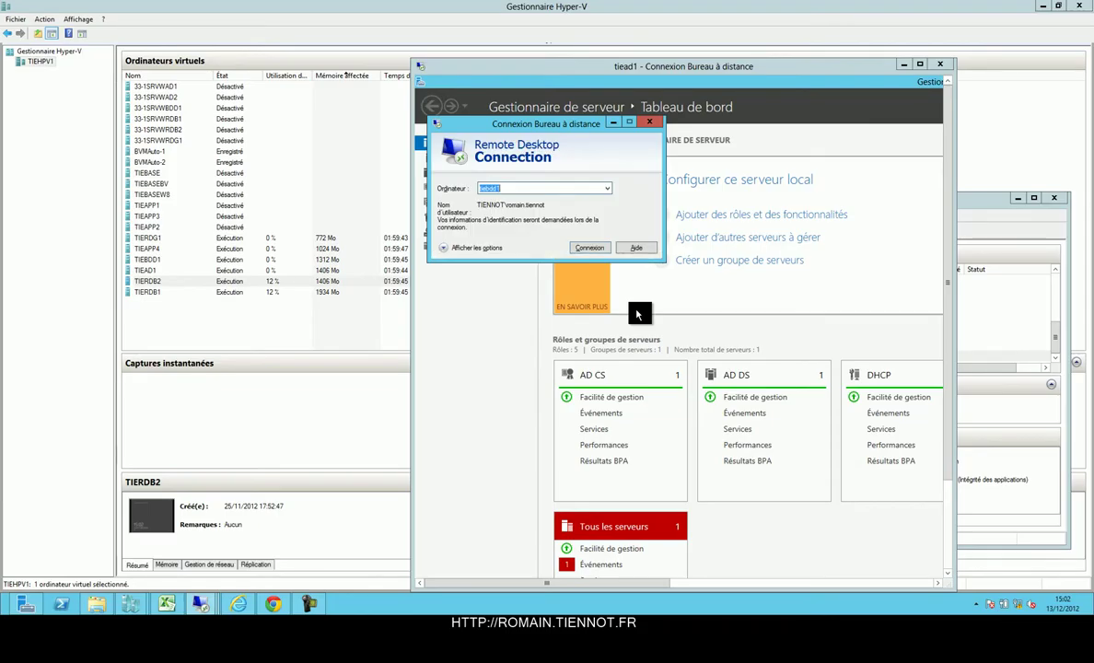
click(590, 249)
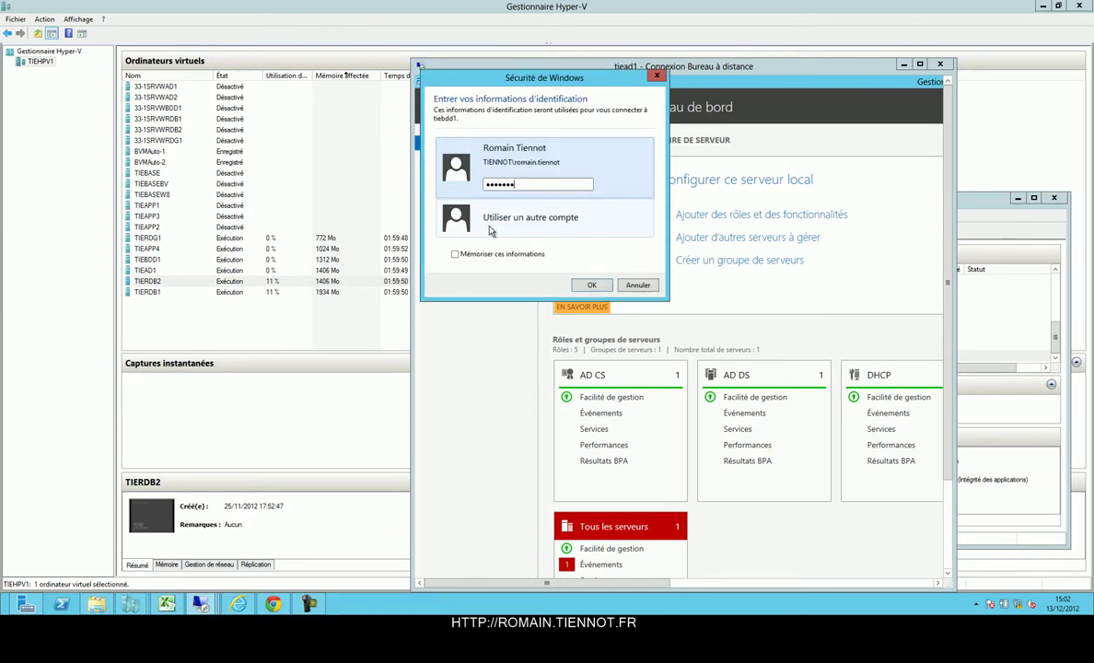
key(Return)
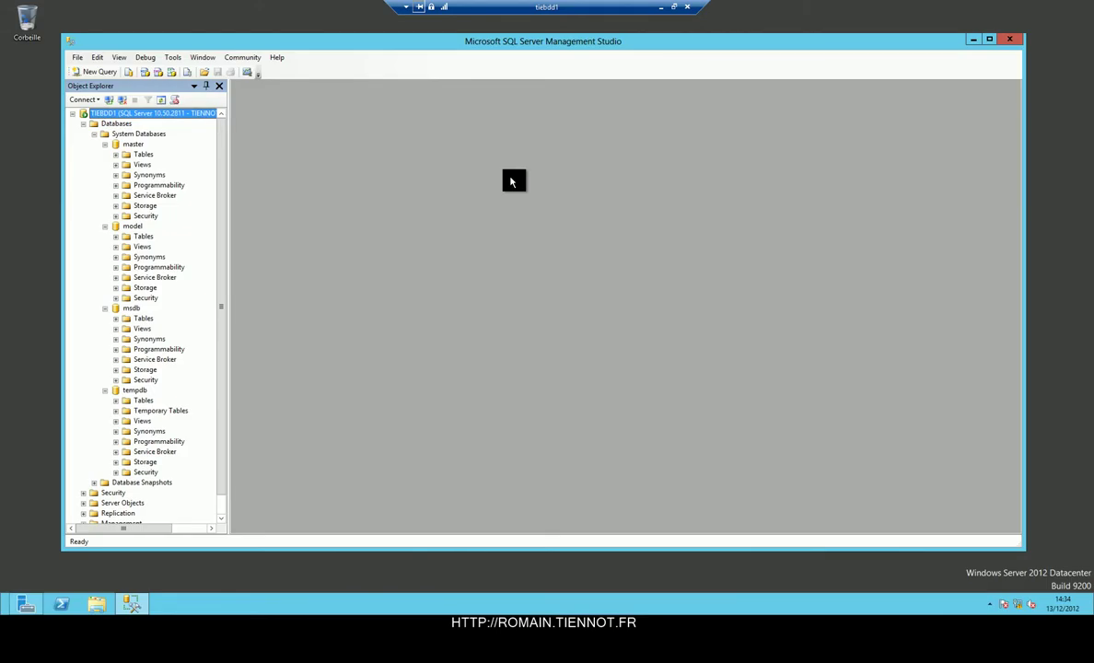
Open the properties of the BDD folder on DATA (E:) at its Sharing settings.
key(super+e)
double_click(609, 297)
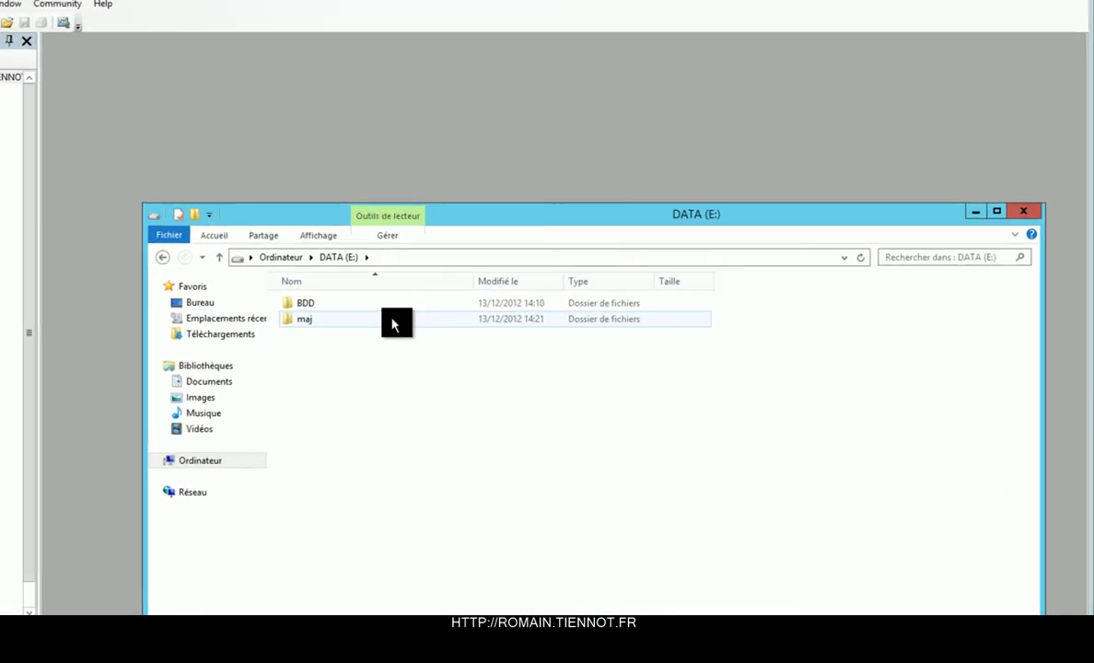
double_click(363, 302)
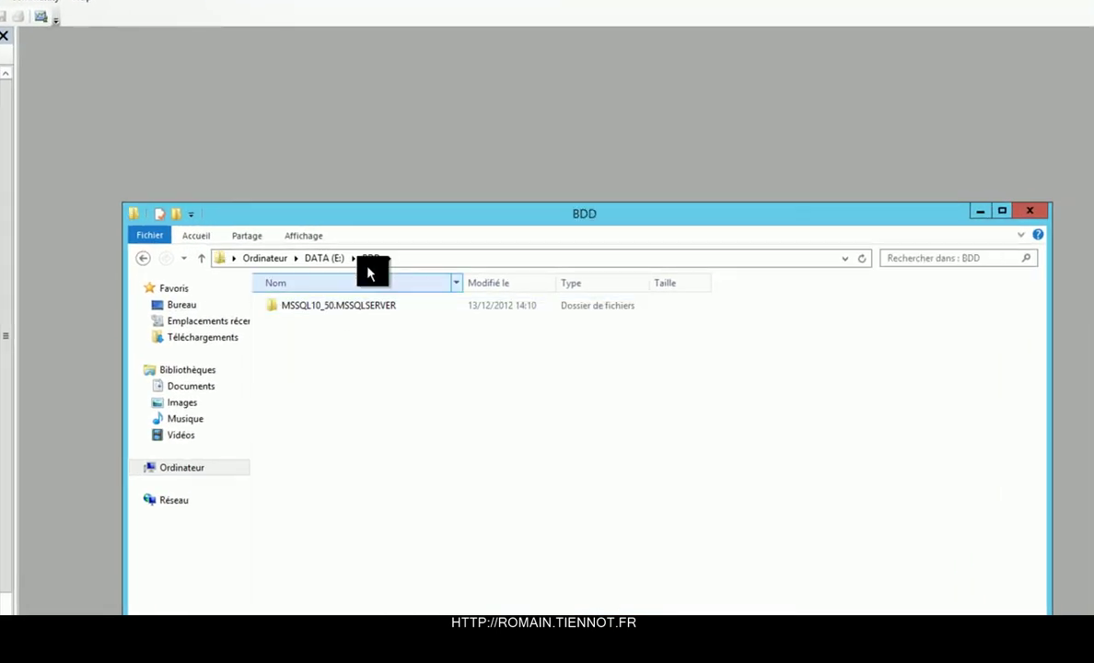
click(325, 257)
right_click(305, 310)
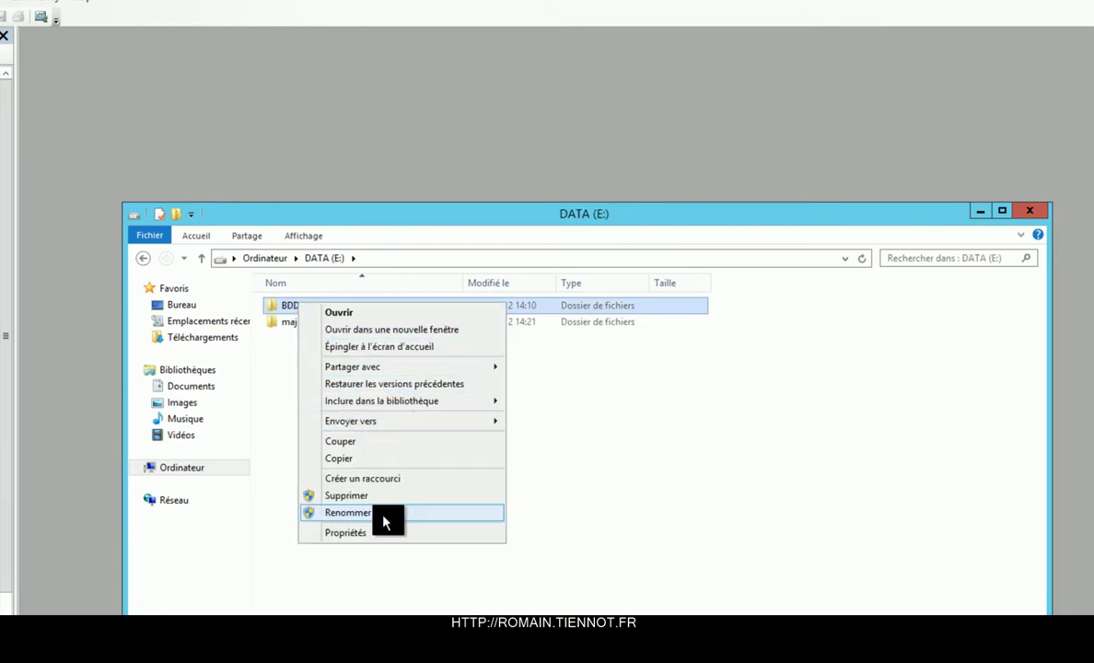
click(374, 532)
click(404, 341)
click(373, 341)
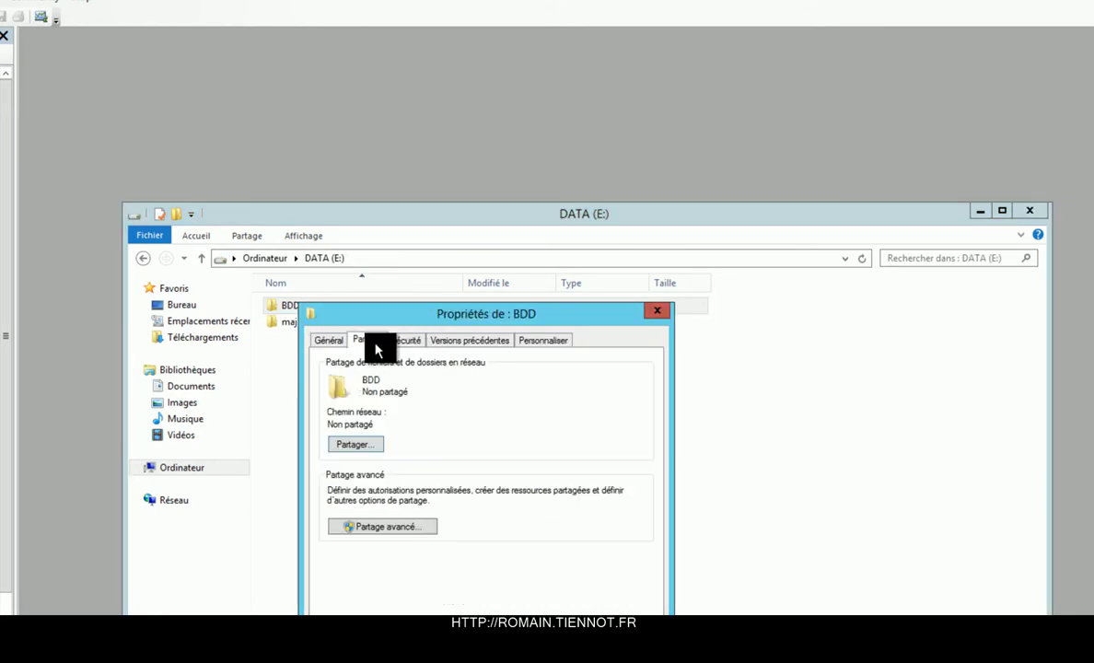
click(367, 450)
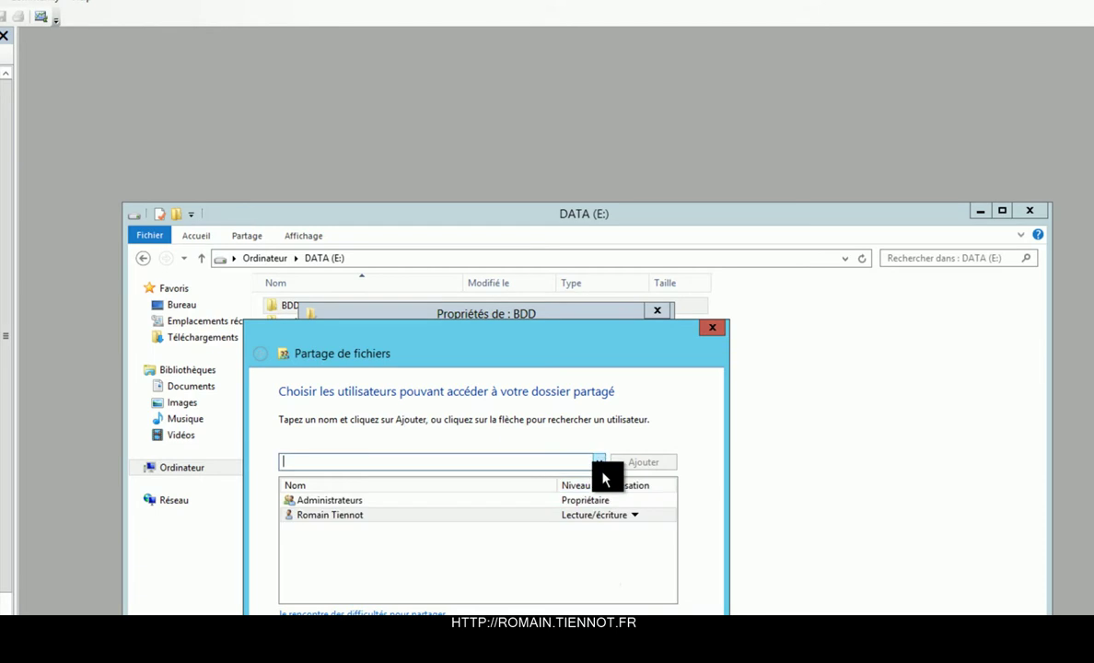
key(Escape)
Share BDD under the name BDD with Full Control share permissions.
click(388, 530)
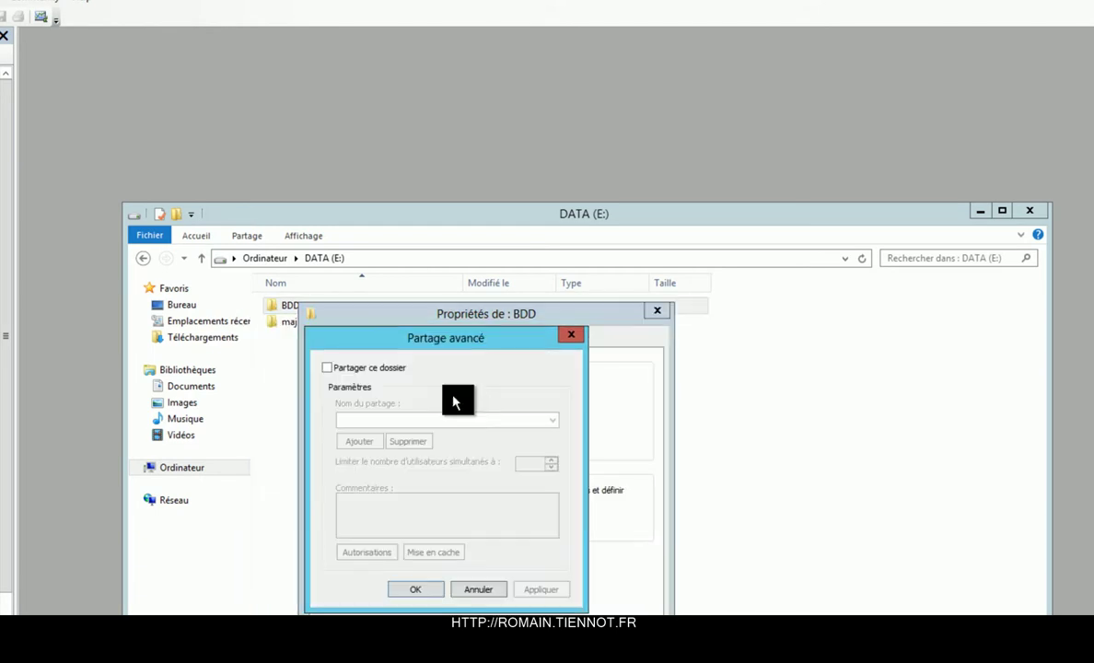
click(328, 367)
click(378, 554)
click(512, 543)
key(Return)
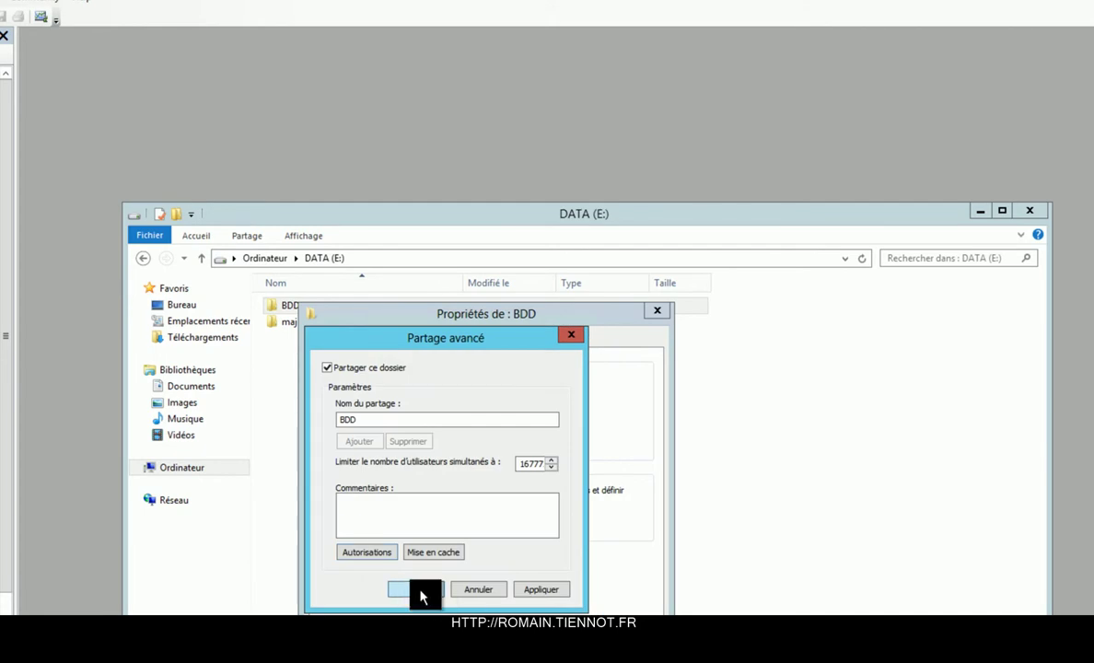
click(415, 589)
key(Return)
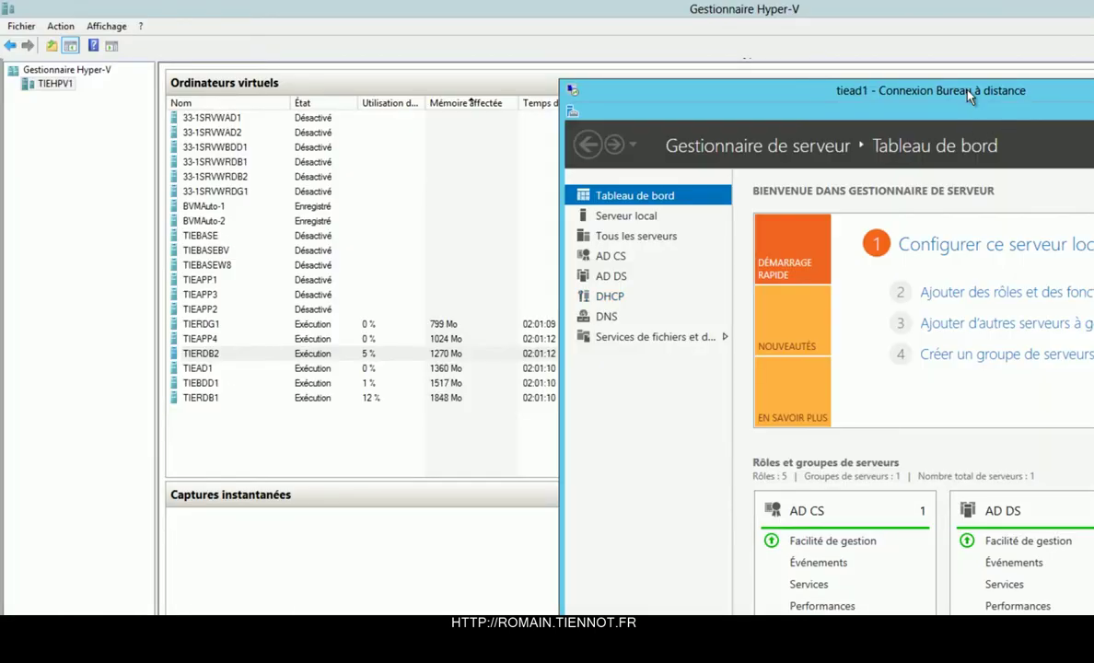
Create a group named Broker in the Ordinateurs OU of tiennot.lan.
double_click(898, 88)
key(super)
text(util)
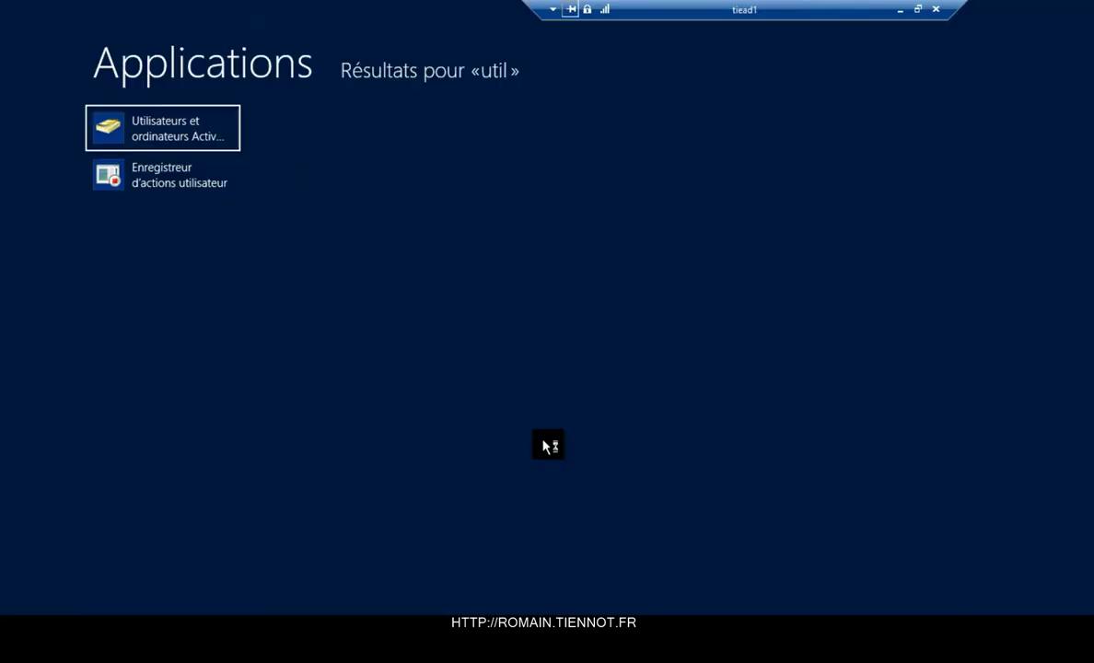
key(Return)
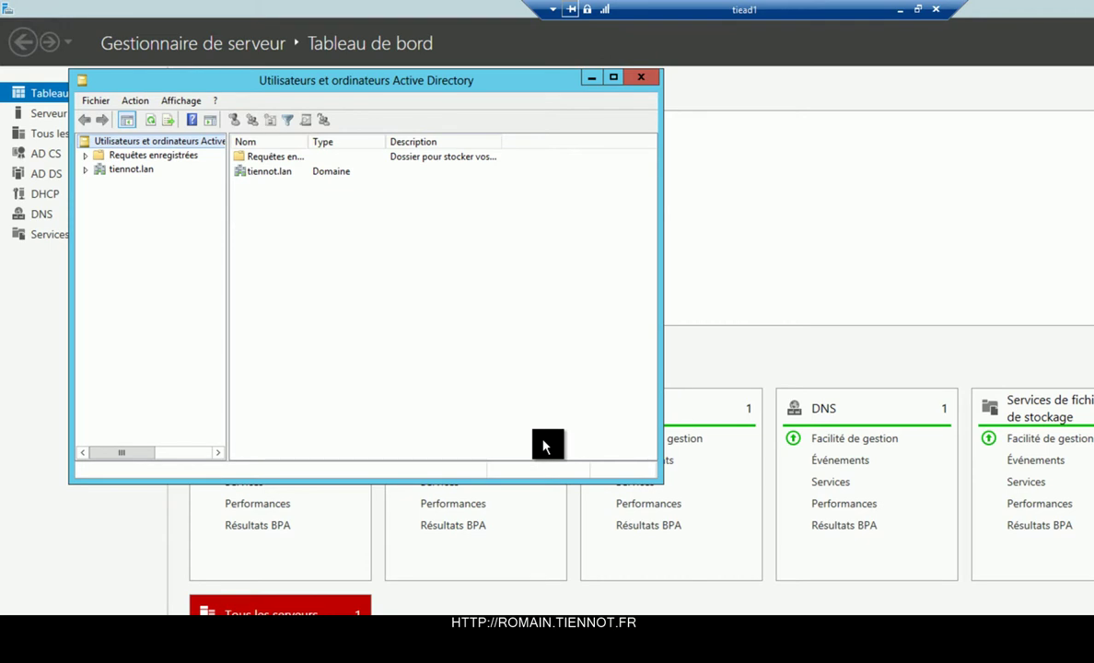
click(86, 170)
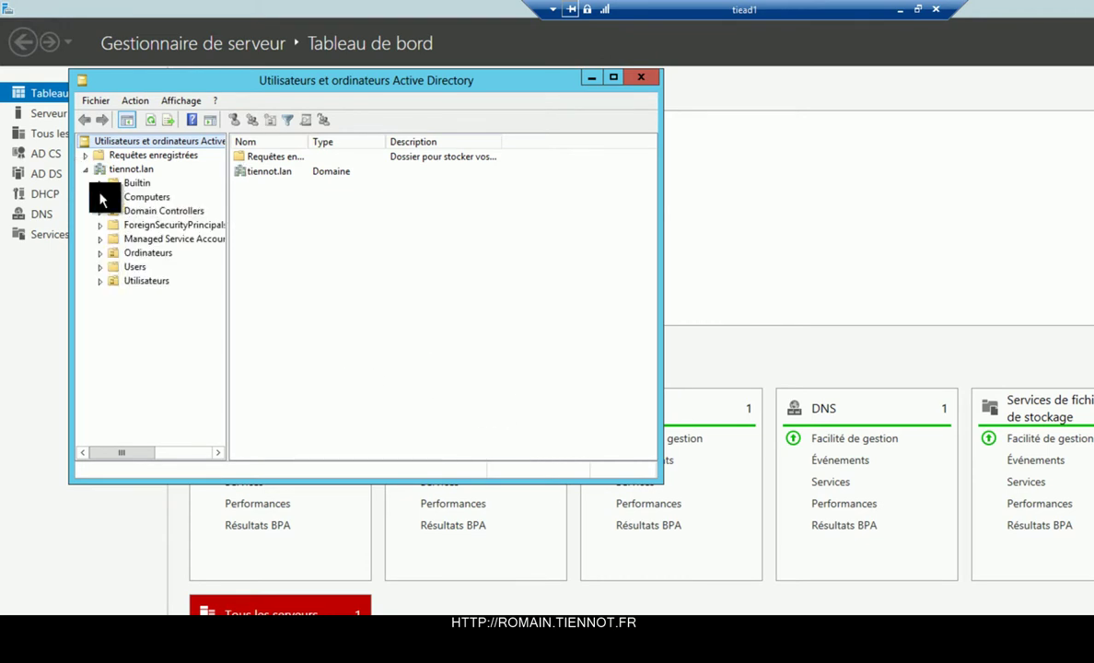
click(99, 282)
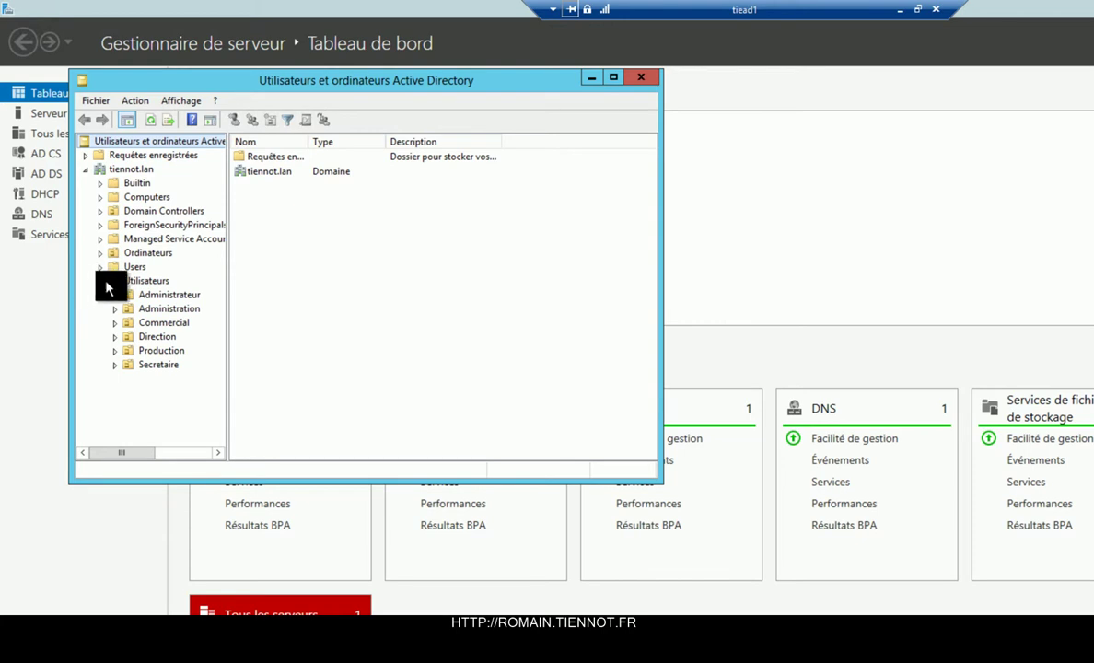
click(122, 252)
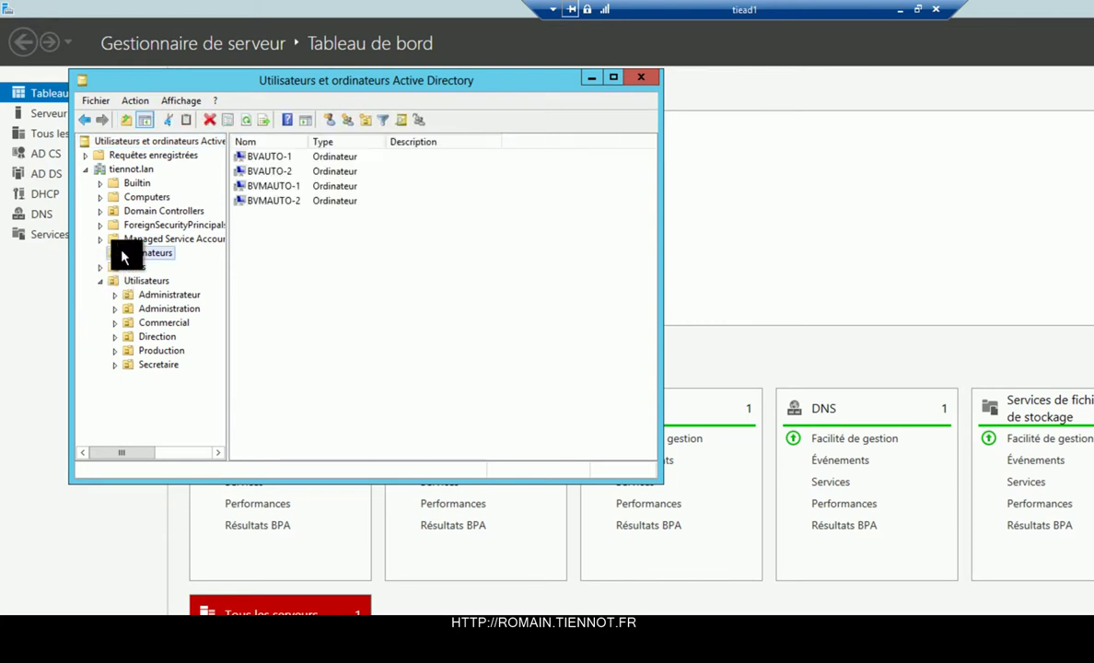
click(312, 121)
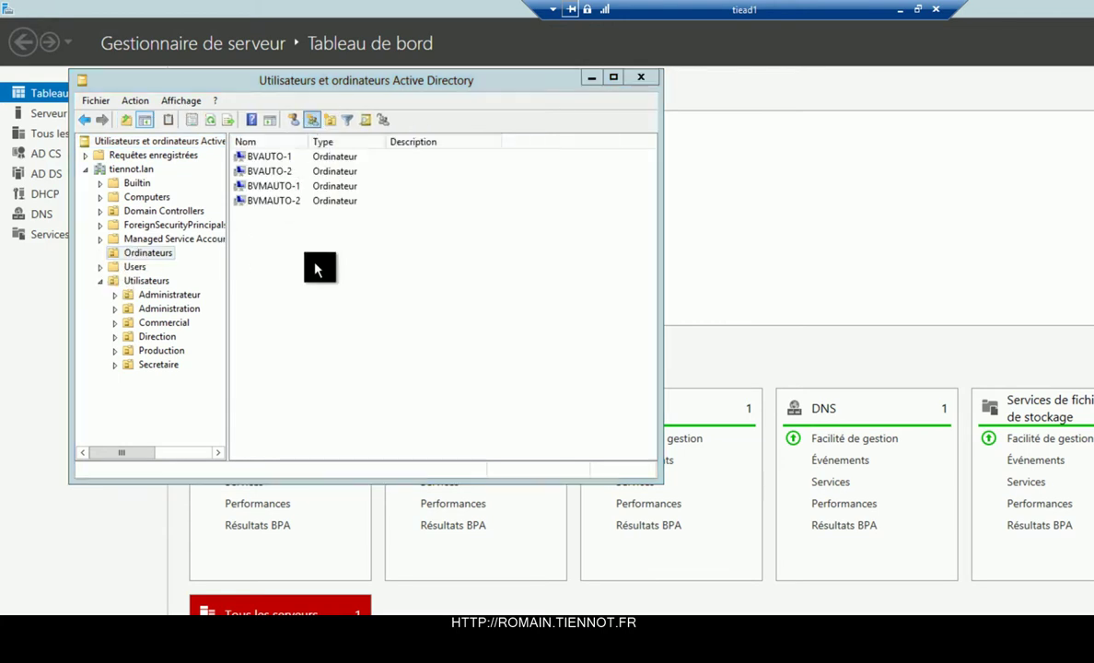
text(Broker)
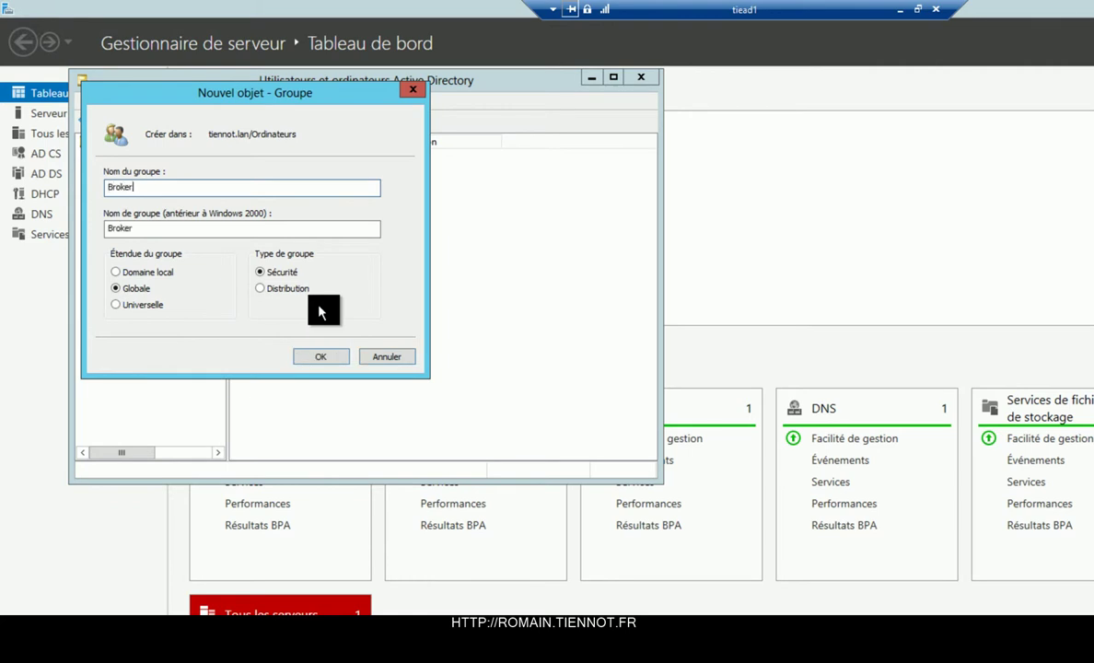
key(Return)
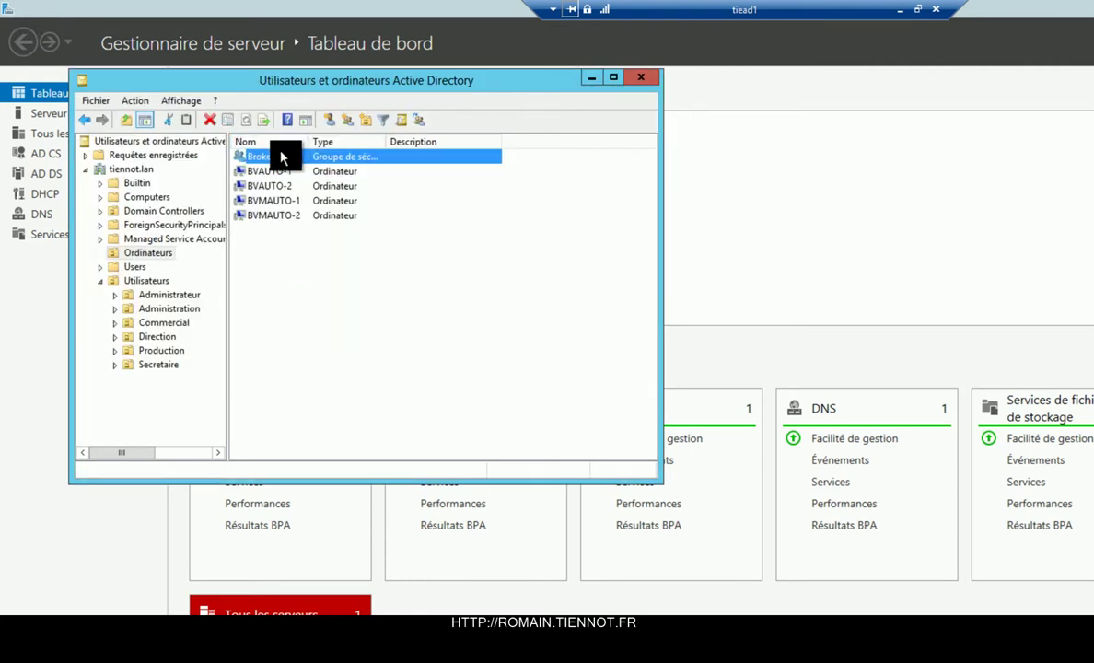
Add computers TIERDB1 and TIERDB2 as members of the Broker group.
double_click(283, 155)
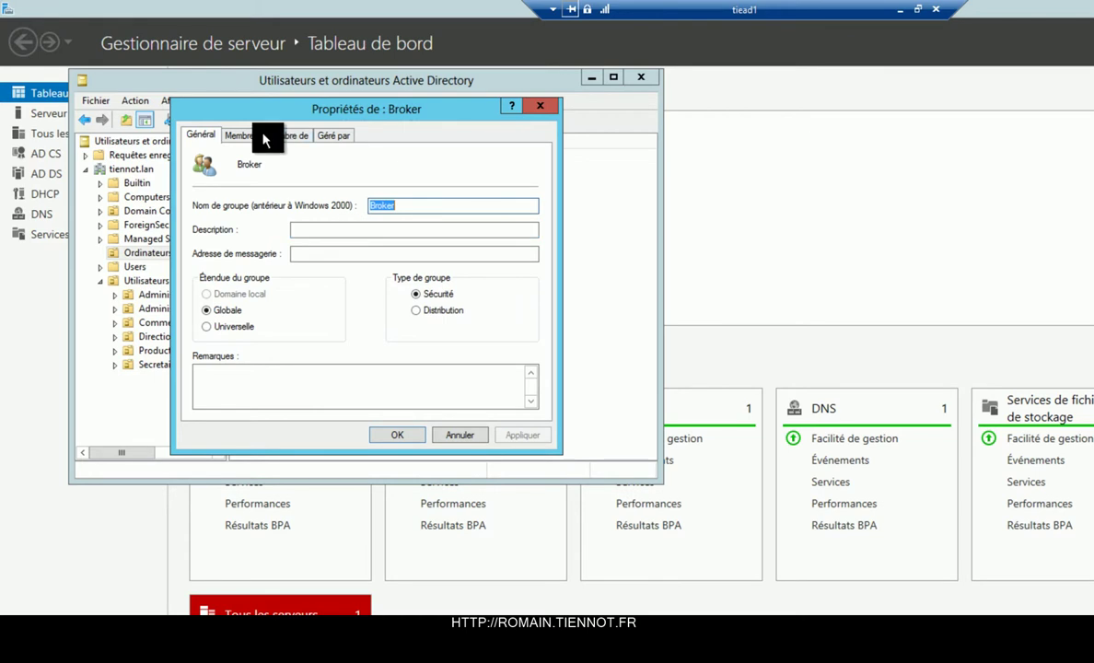
click(242, 136)
click(226, 388)
click(540, 178)
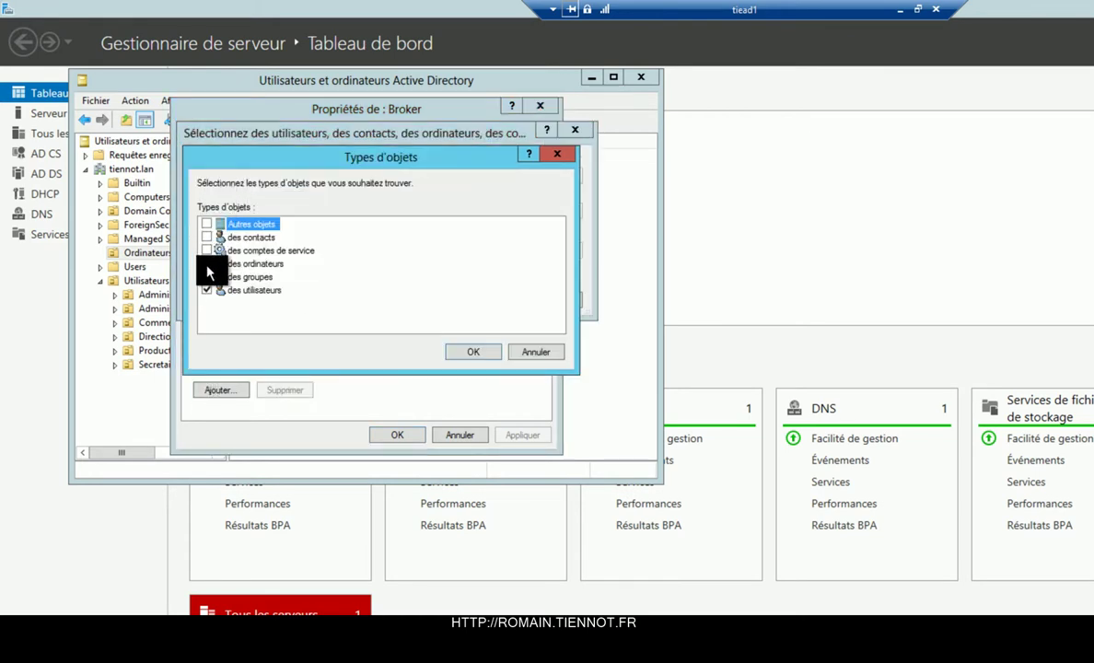
click(206, 264)
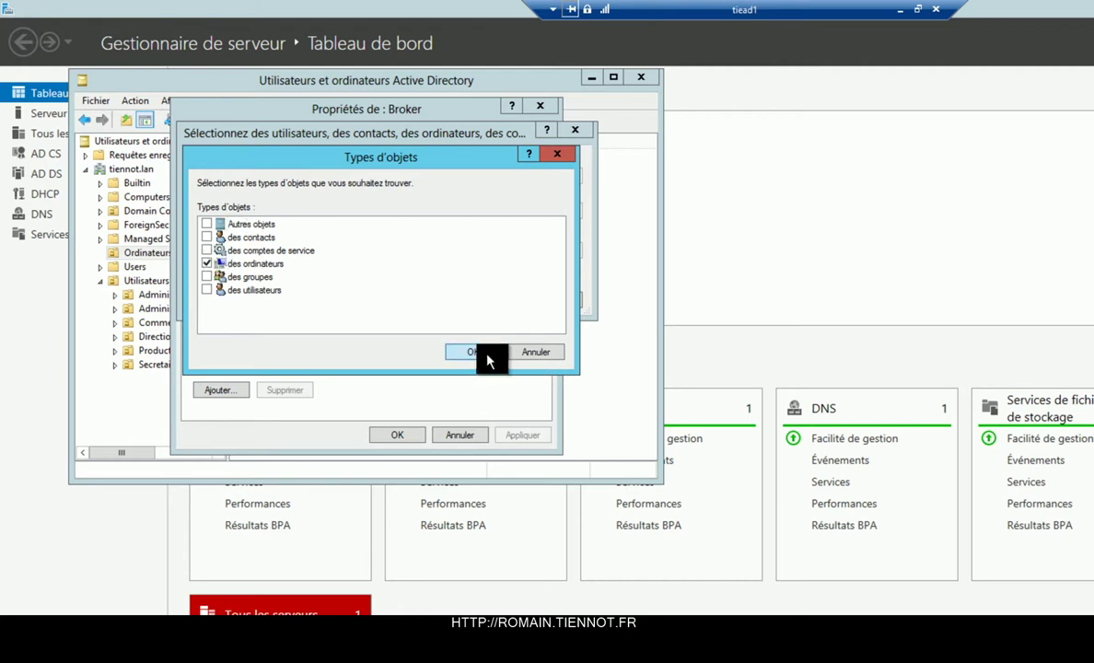
click(487, 353)
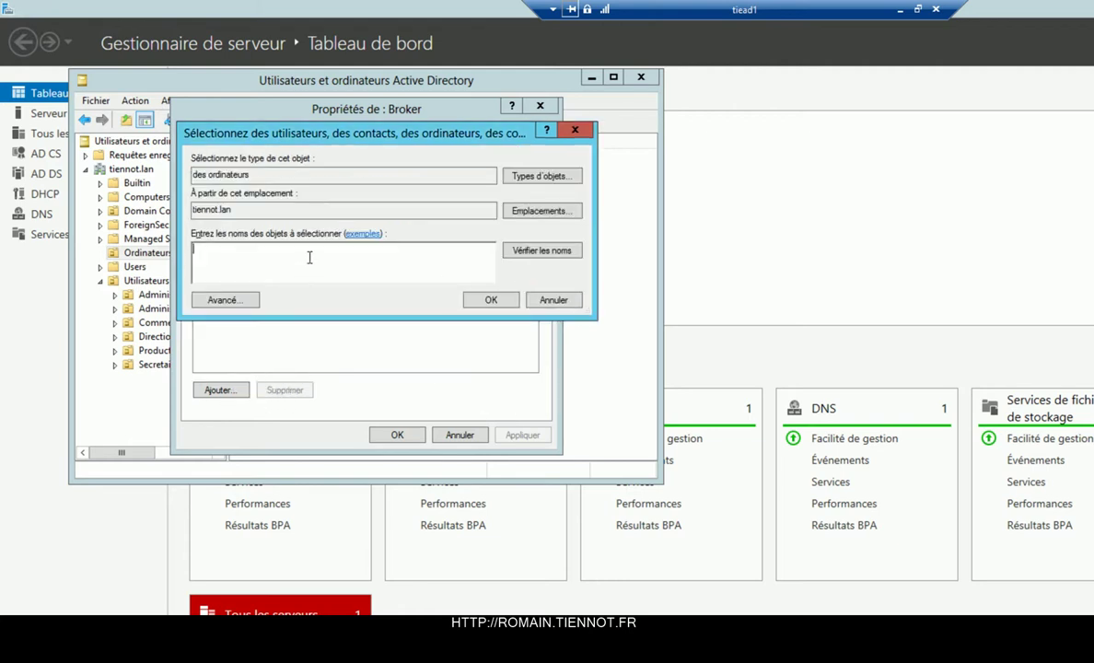
text(tierdb)
key(Return)
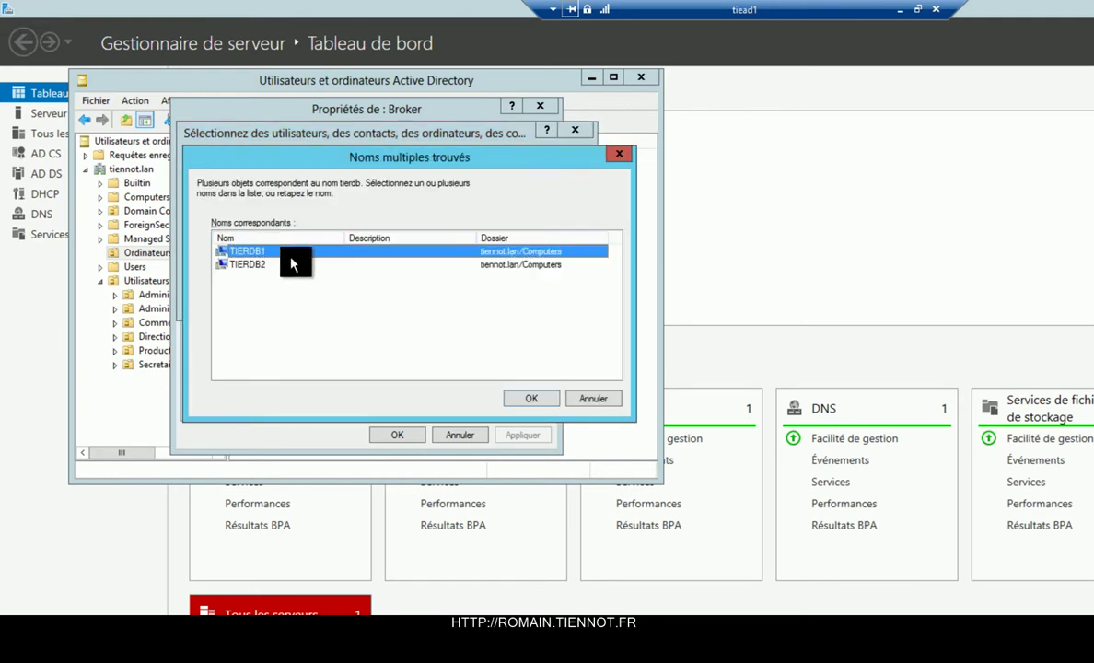
shift+click(284, 266)
click(534, 399)
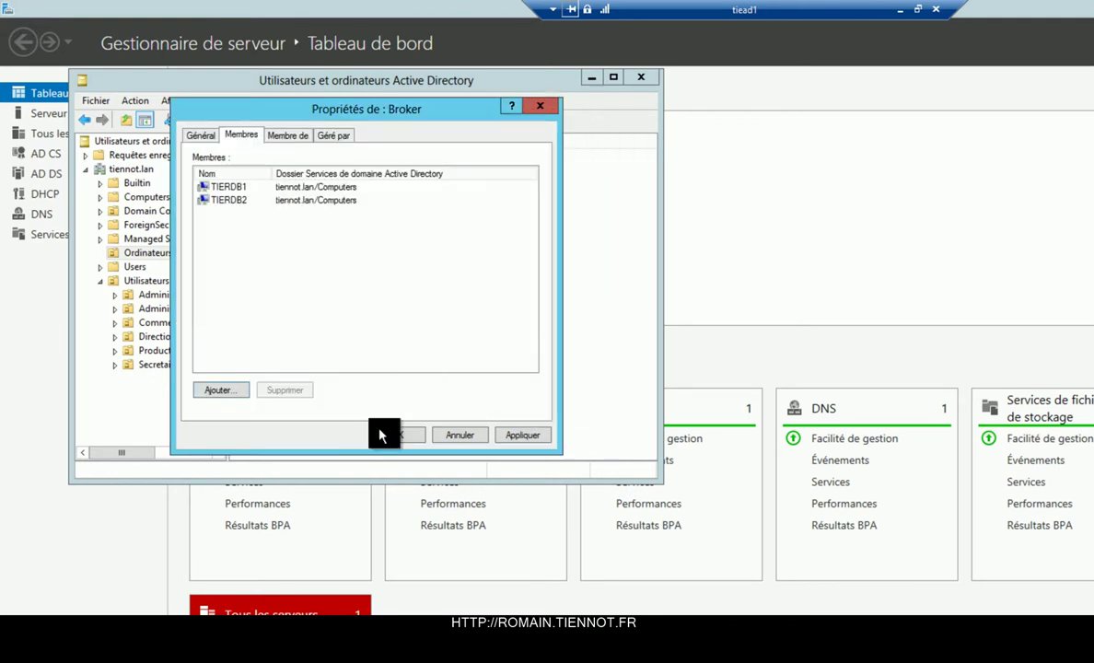
click(380, 431)
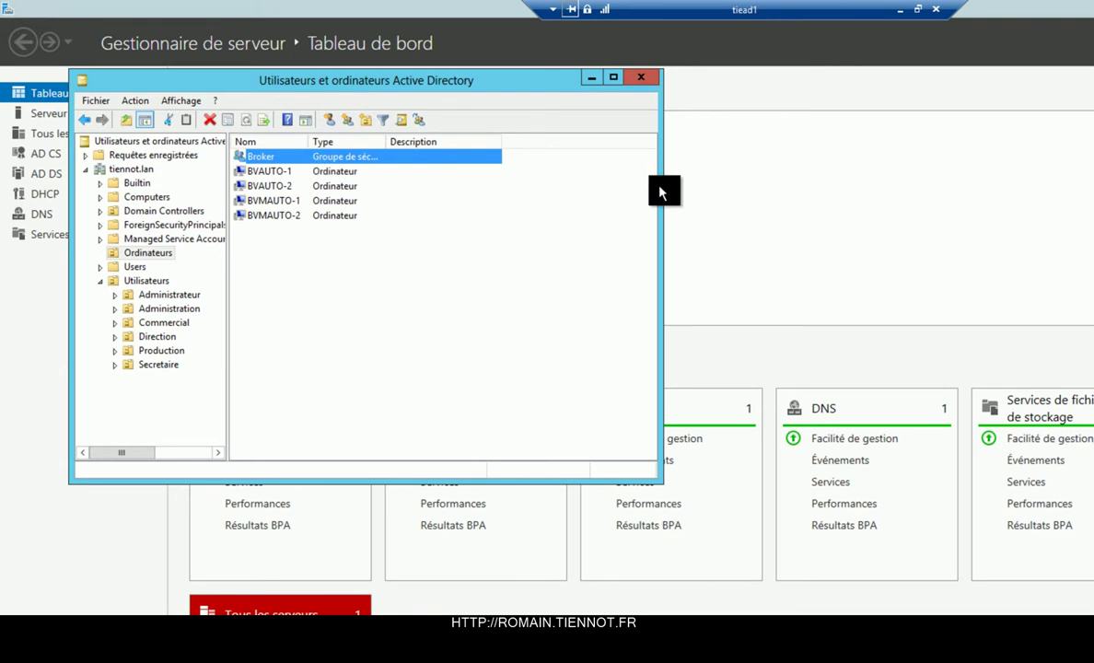
double_click(736, 9)
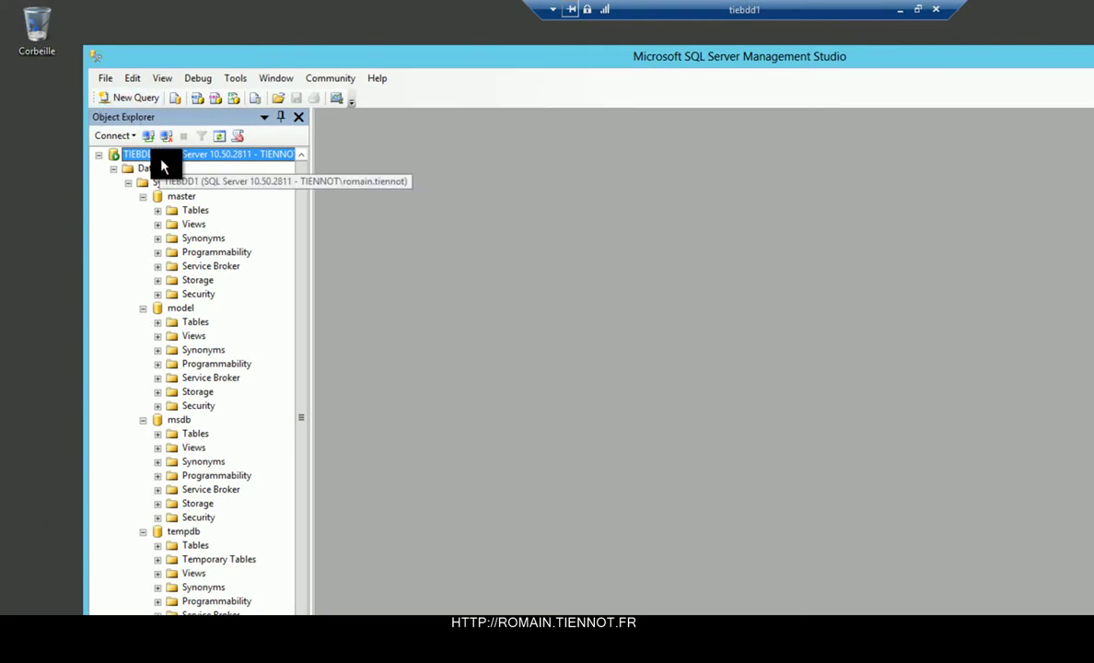
Start a new login under Security > Logins on TIEBDD1.
right_click(161, 166)
mouse_move(244, 440)
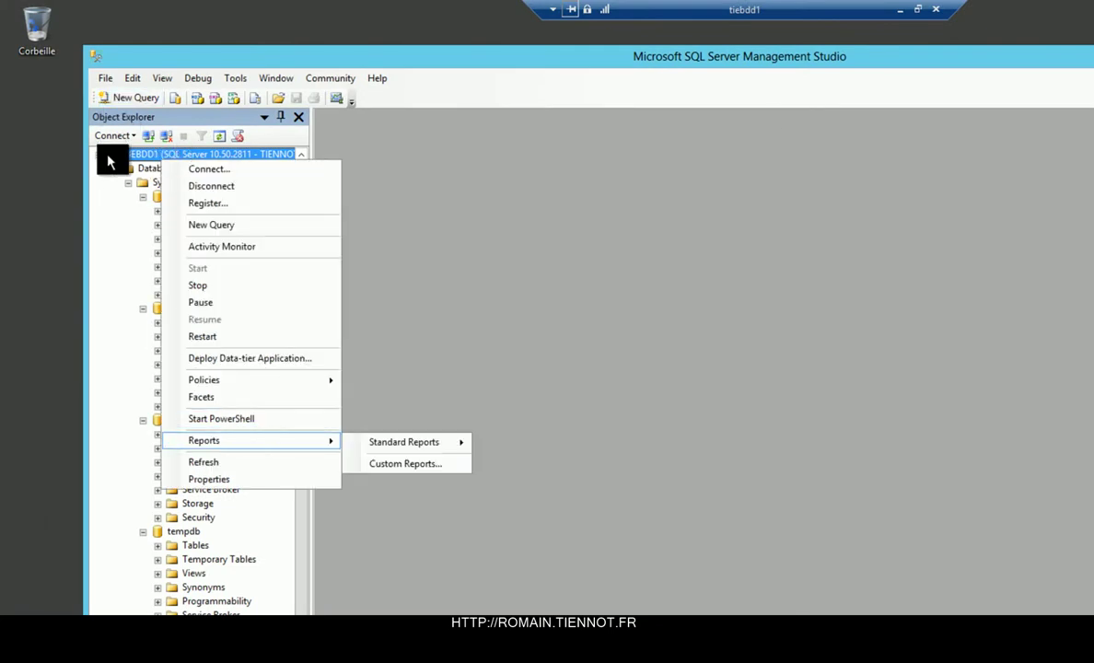
click(99, 155)
click(100, 155)
click(113, 169)
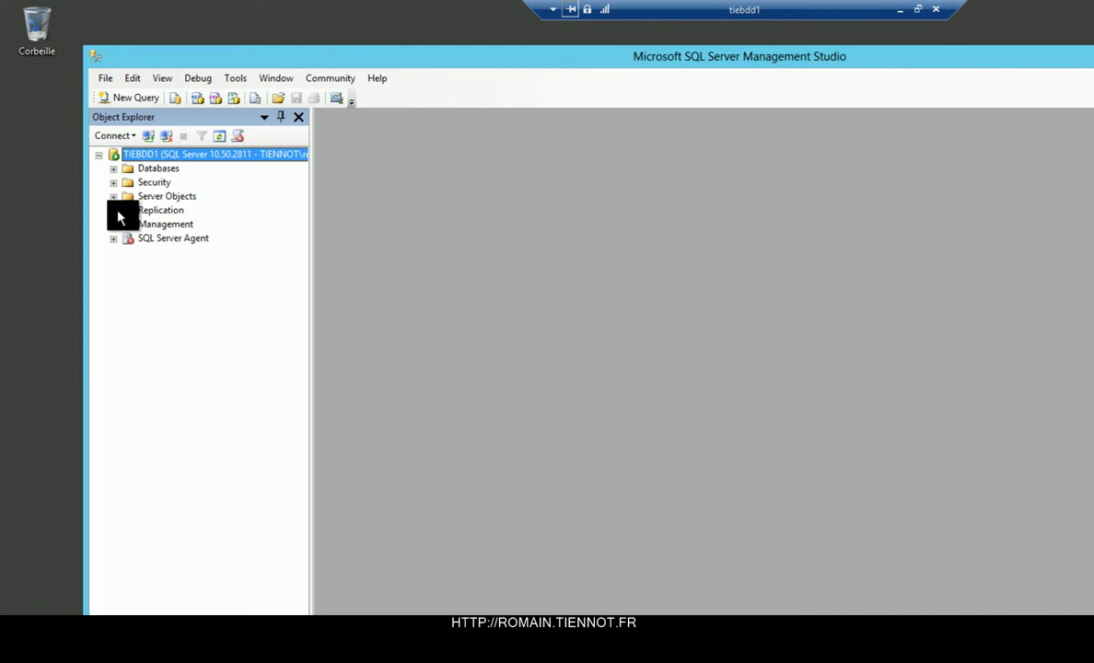
click(113, 183)
click(128, 196)
right_click(153, 197)
click(177, 206)
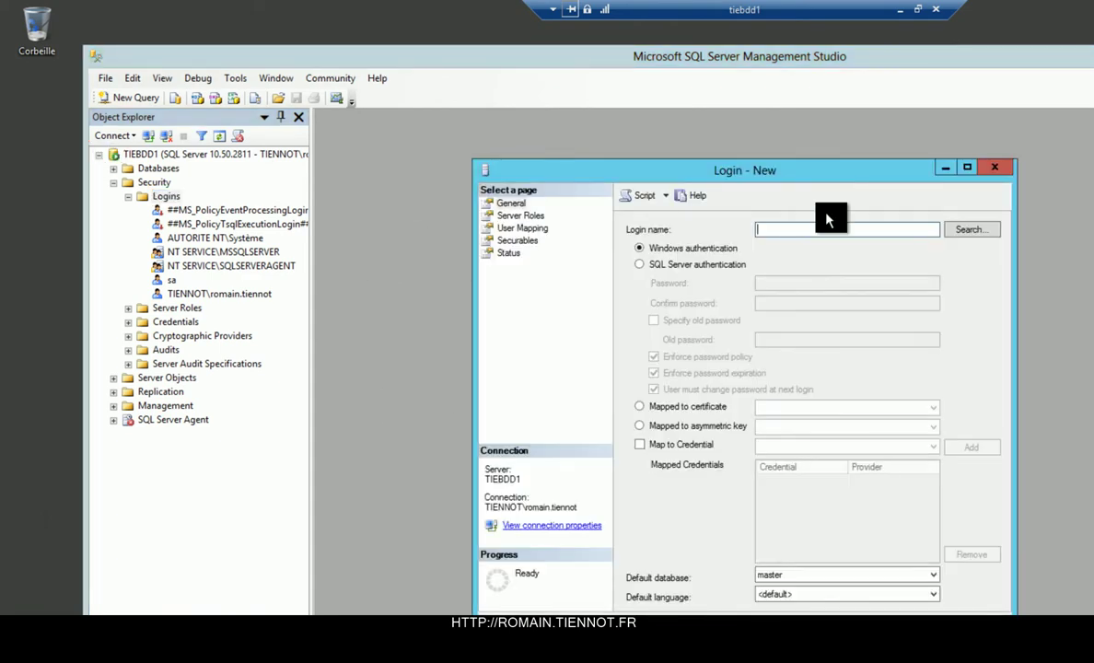
Pick the TIENNOT\Broker group from the entire directory as the login's Windows account.
click(968, 229)
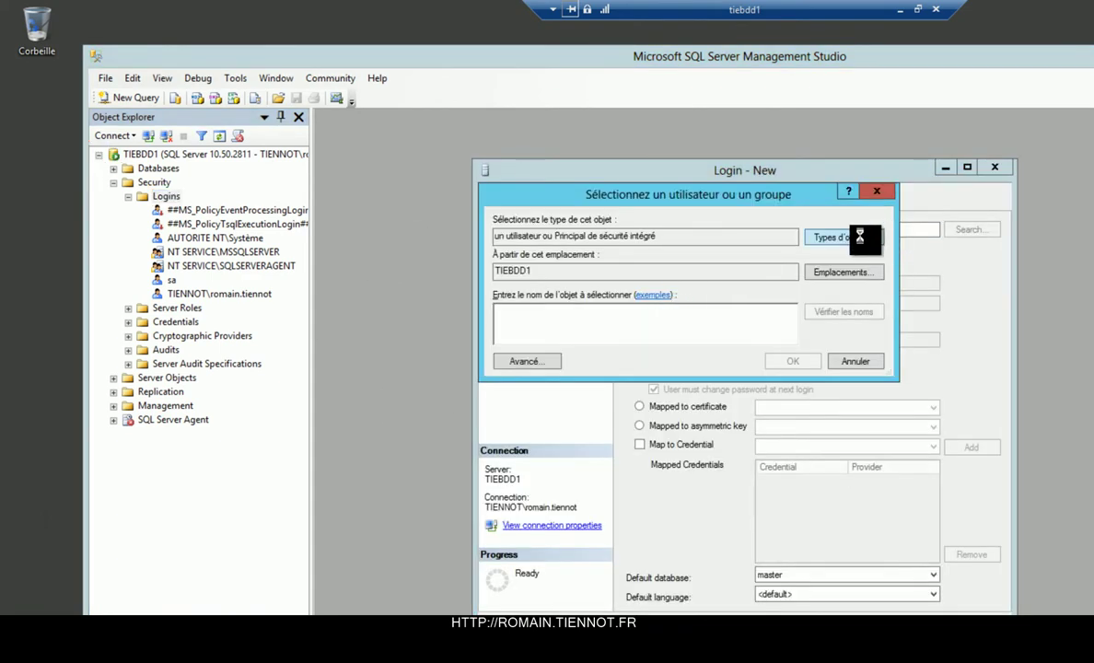
key(alt+t)
key(space)
key(Down)
key(space)
key(Down)
key(space)
key(Down)
key(space)
click(770, 408)
text(bro)
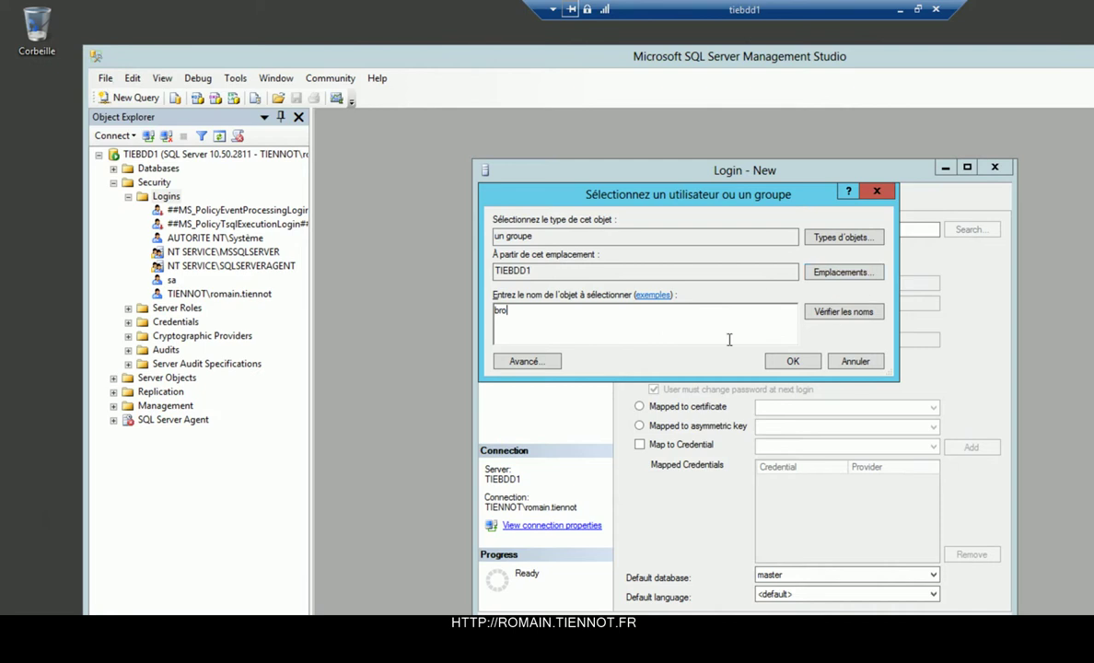
click(822, 274)
click(543, 299)
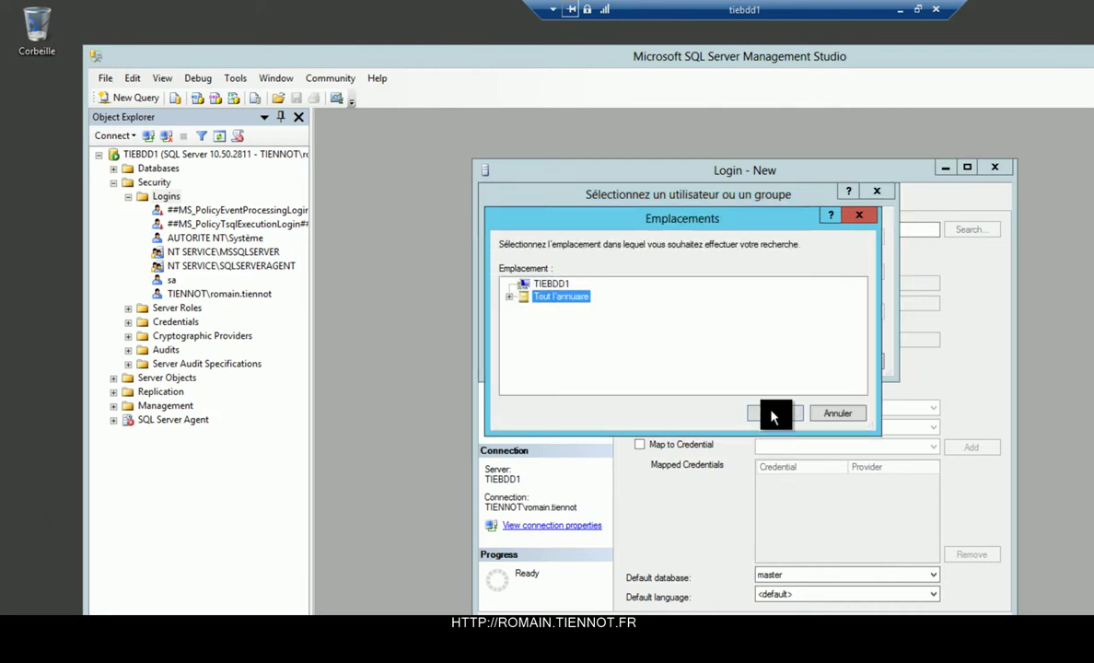
click(774, 411)
click(789, 362)
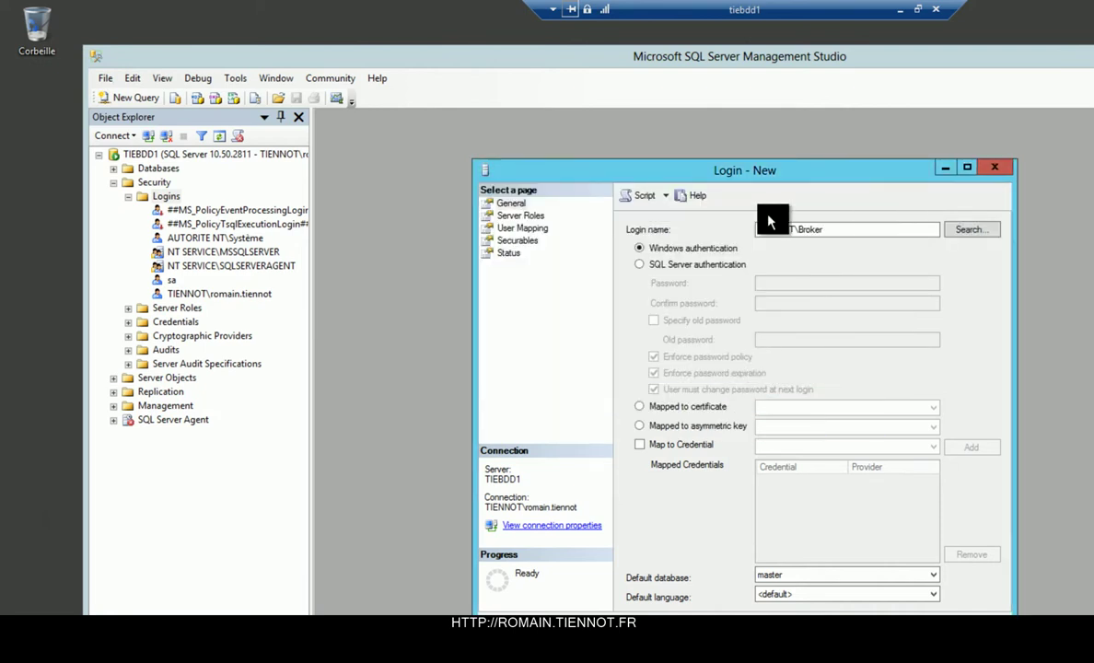
Give the login the dbcreator server role without sysadmin and create it.
click(517, 218)
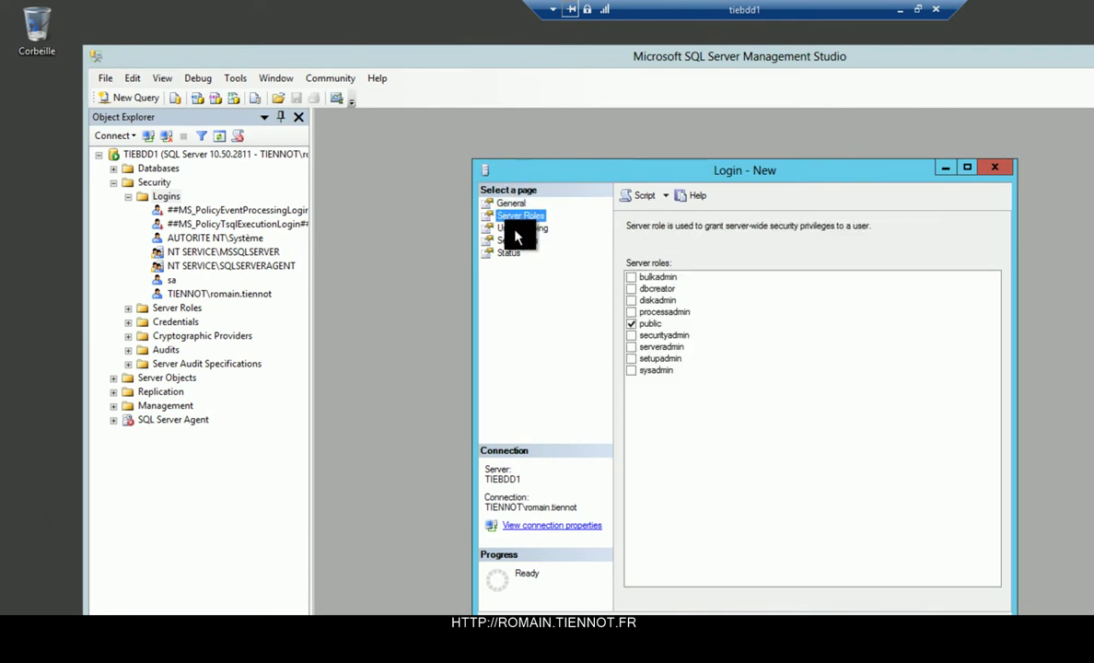
click(631, 371)
click(526, 230)
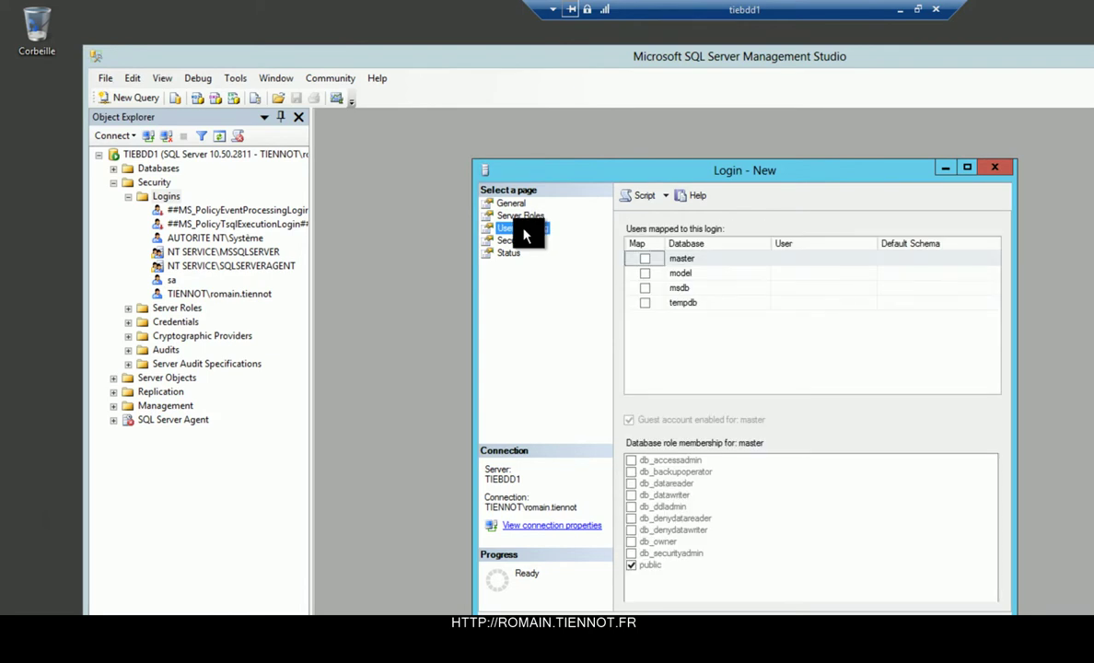
click(516, 221)
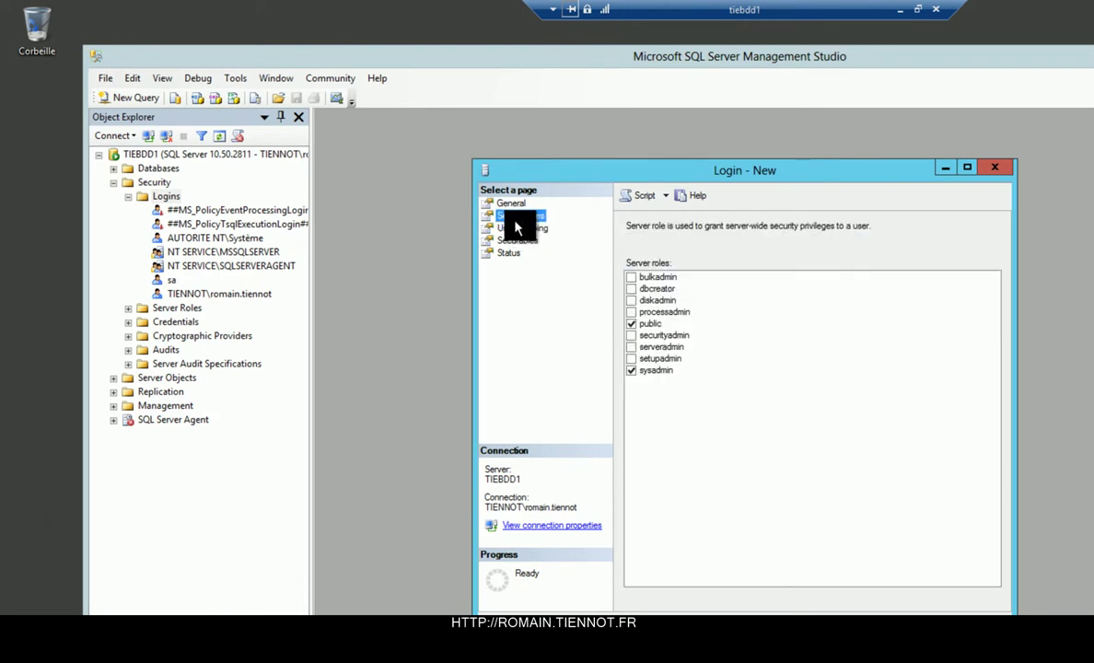
click(631, 288)
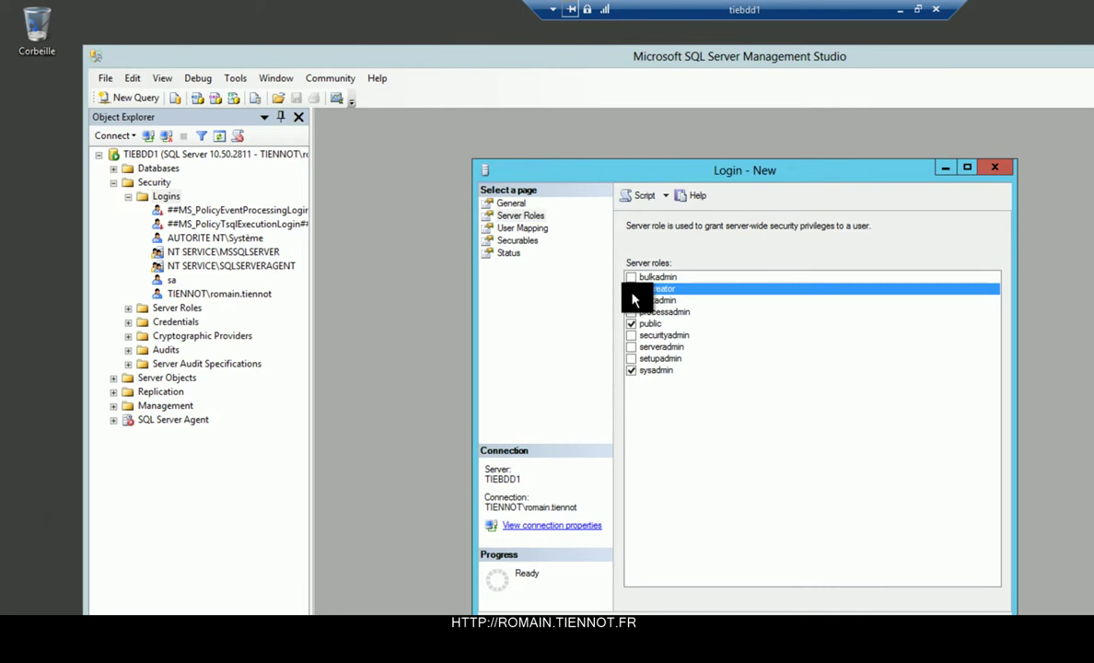
click(645, 370)
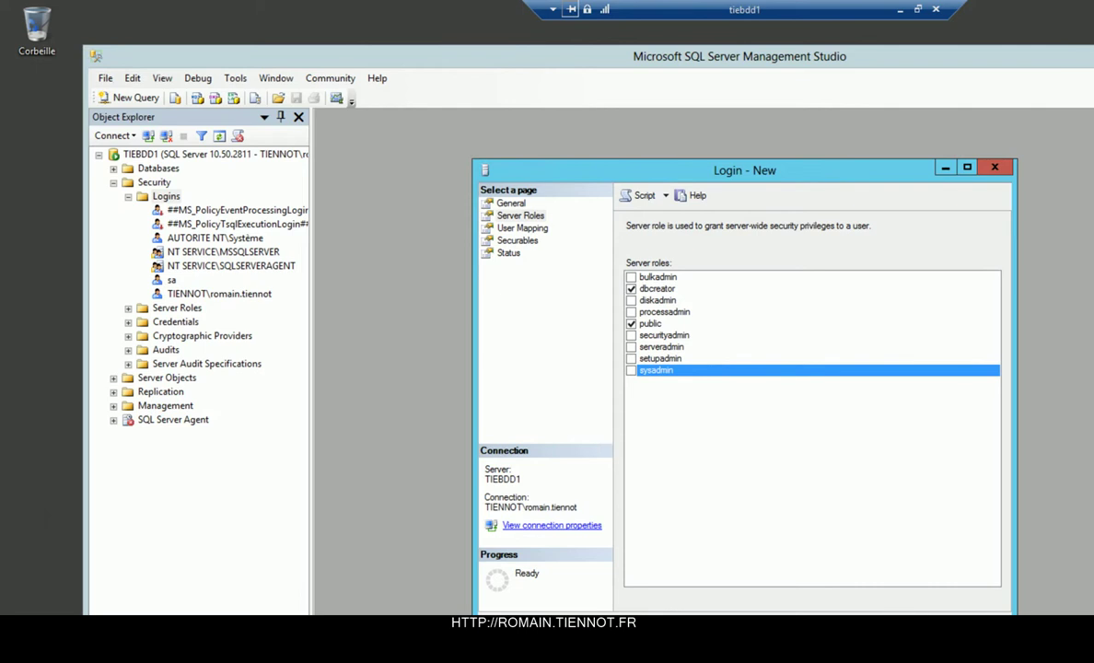
key(Return)
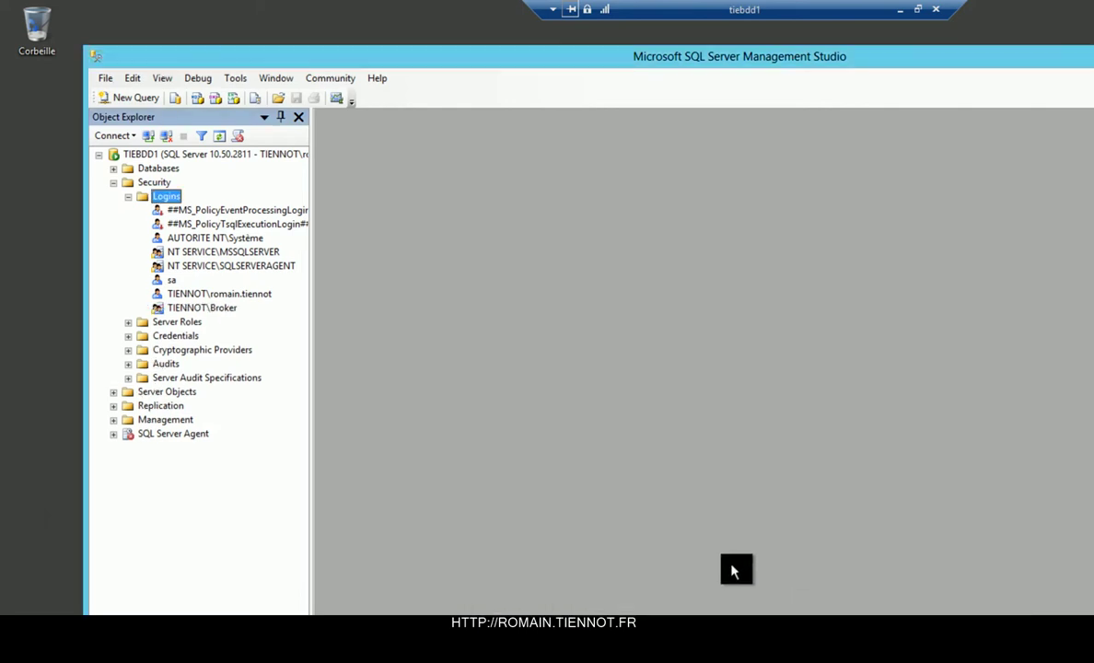
Switch to the tierdb1 session and start the Connection Broker high-availability wizard.
click(893, 13)
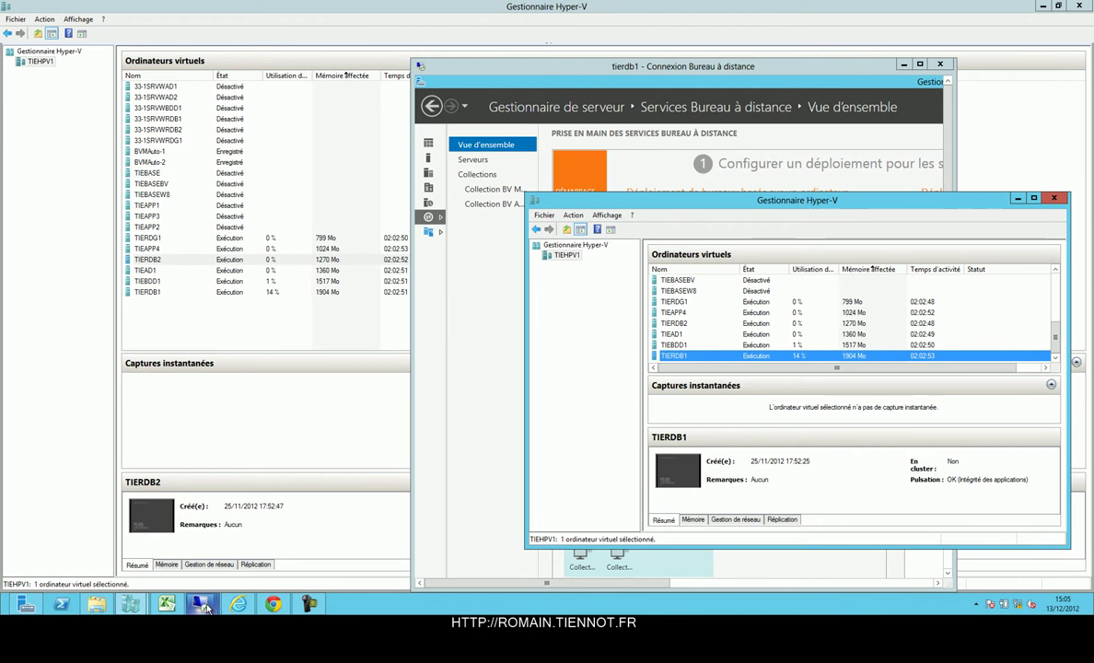
click(200, 603)
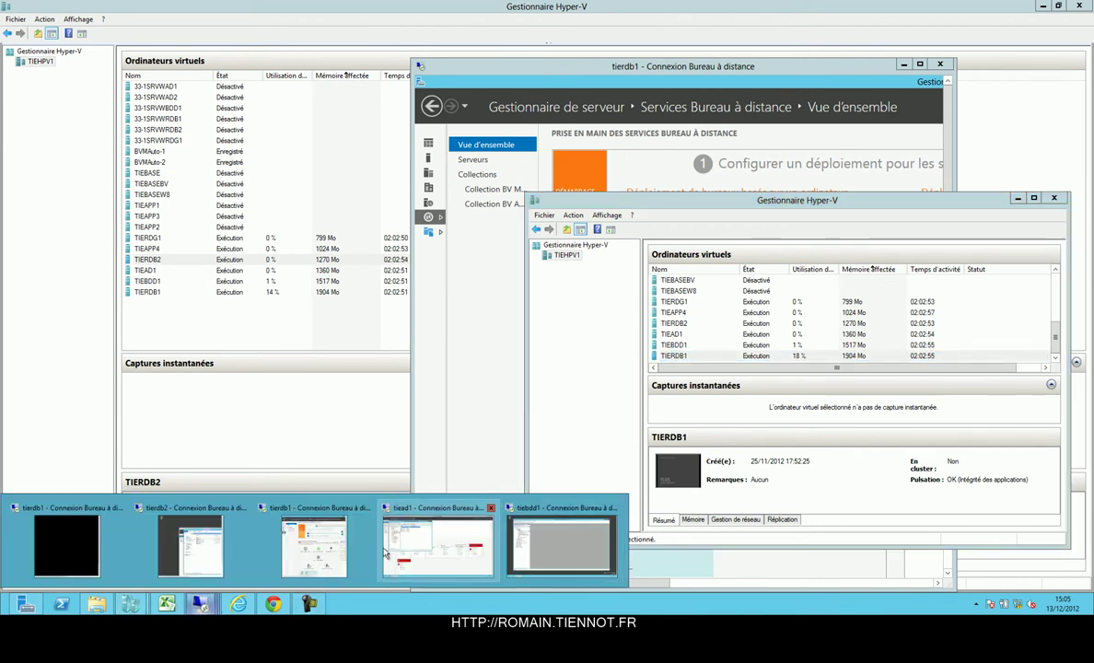
click(295, 536)
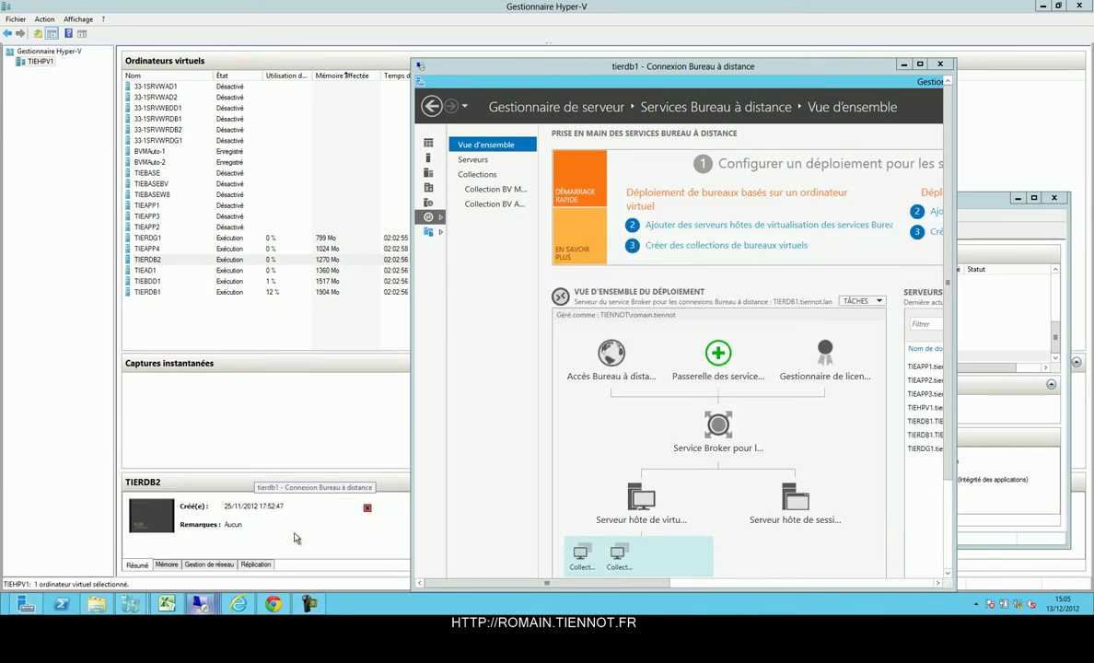
double_click(757, 67)
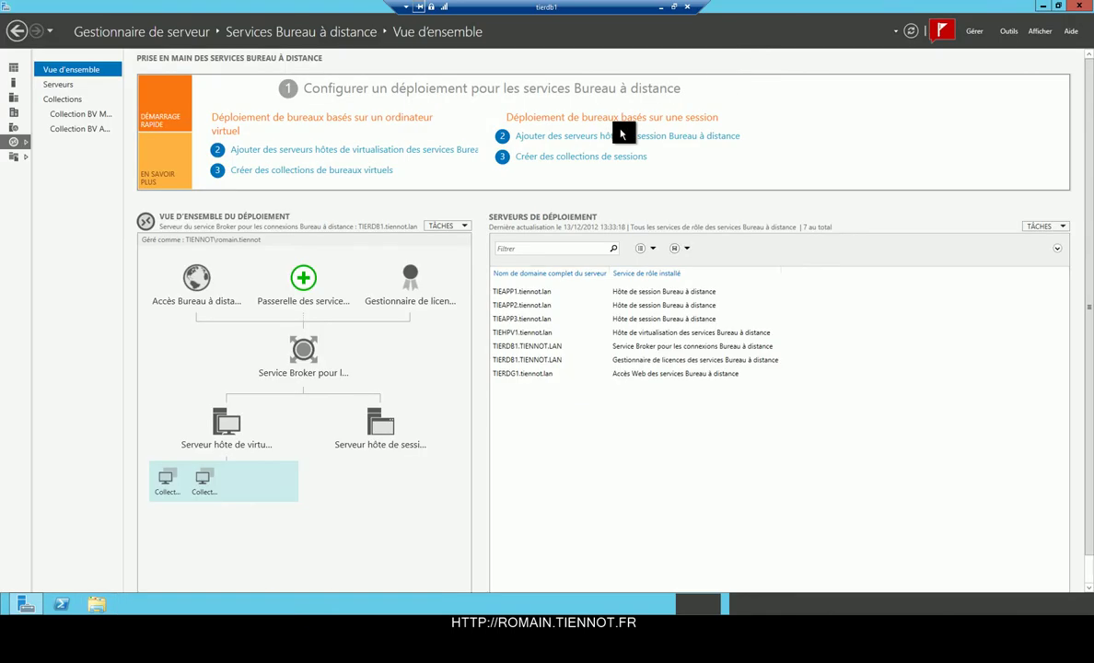
right_click(315, 358)
click(347, 363)
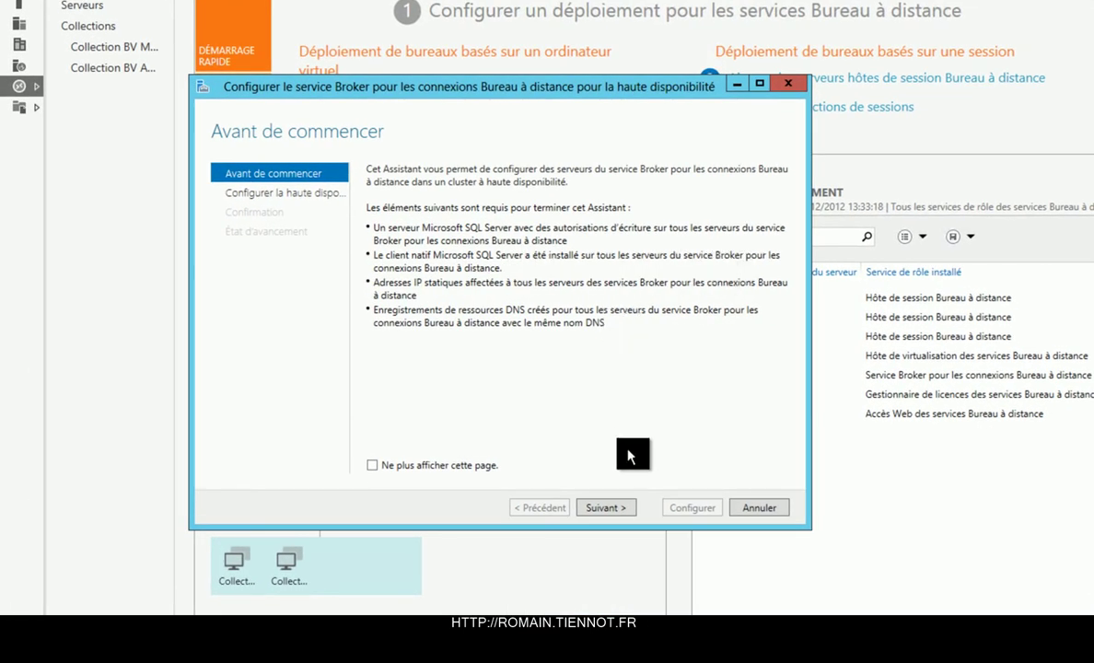
click(606, 508)
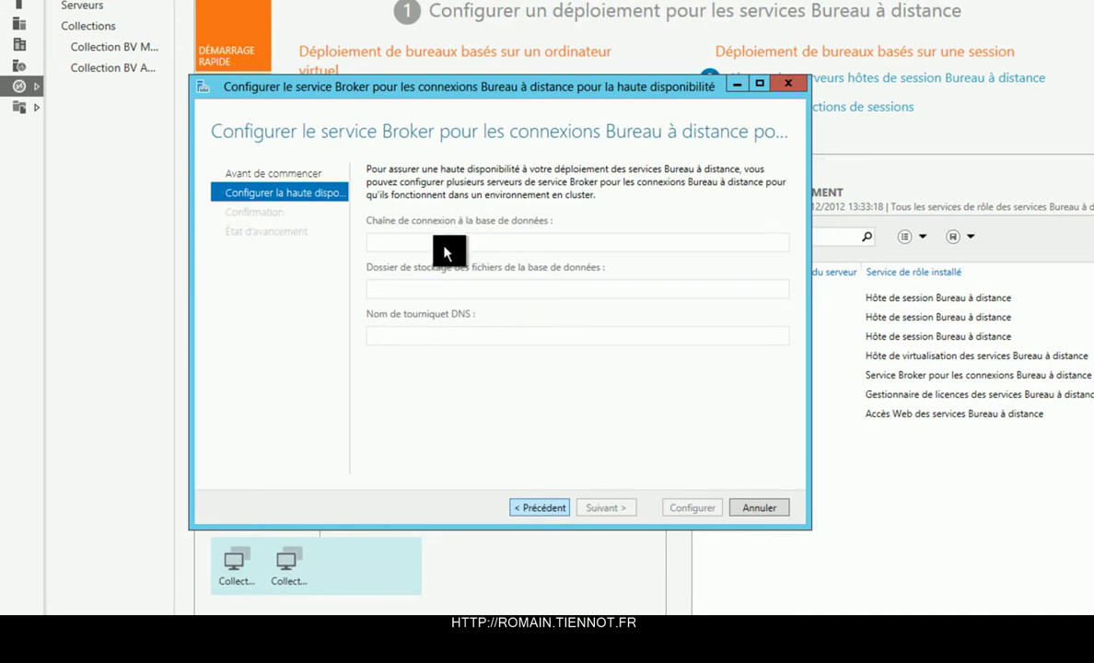
Fill the connection string with server TIEBDD1.tiennot.lan and database MSSQLSERVER.
click(520, 243)
text(Connection=Yes;APP=Remote Desktop Services Connection Broker;Database=<name of database>)
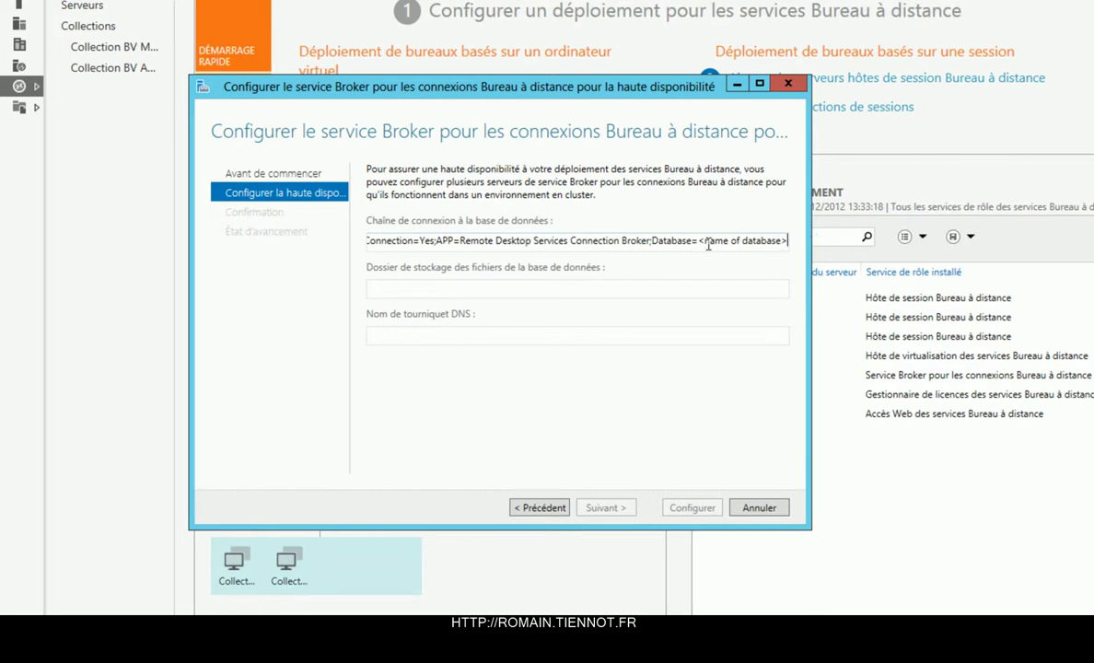
drag(701, 242, 850, 256)
key(BackSpace)
text(M)
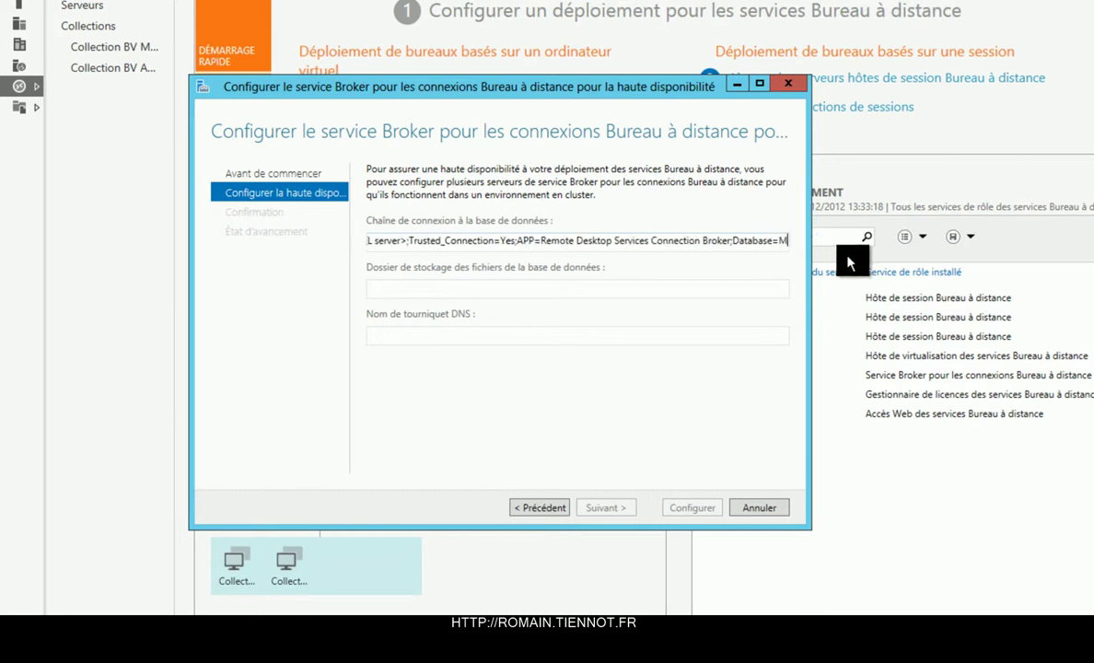
text(SS)
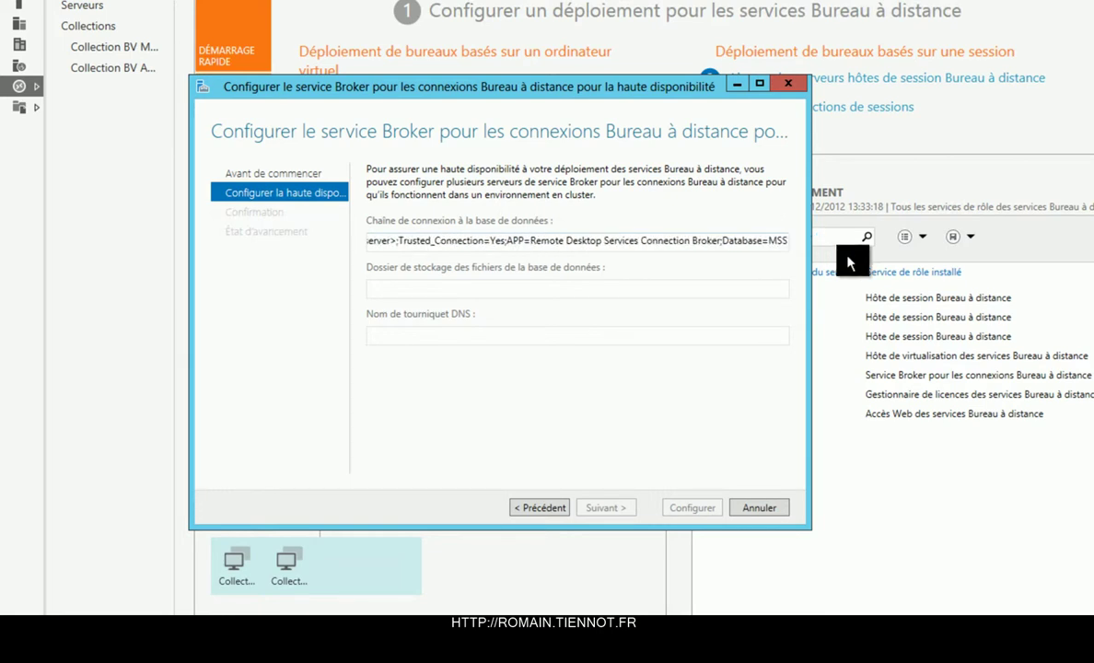
text(QLS)
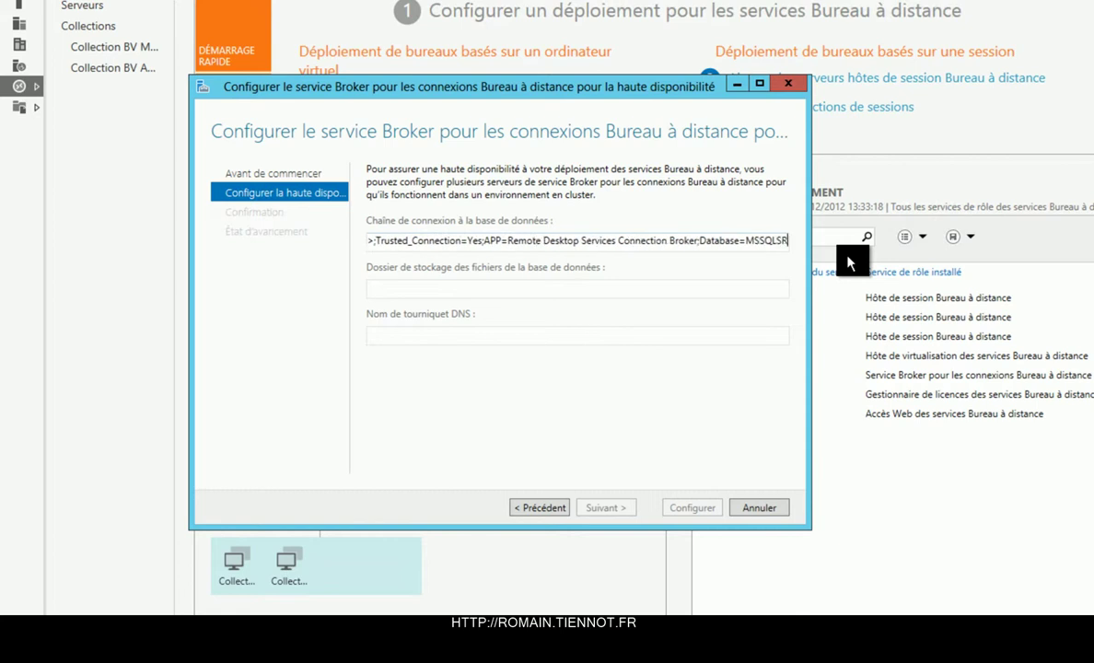
text(ERVER)
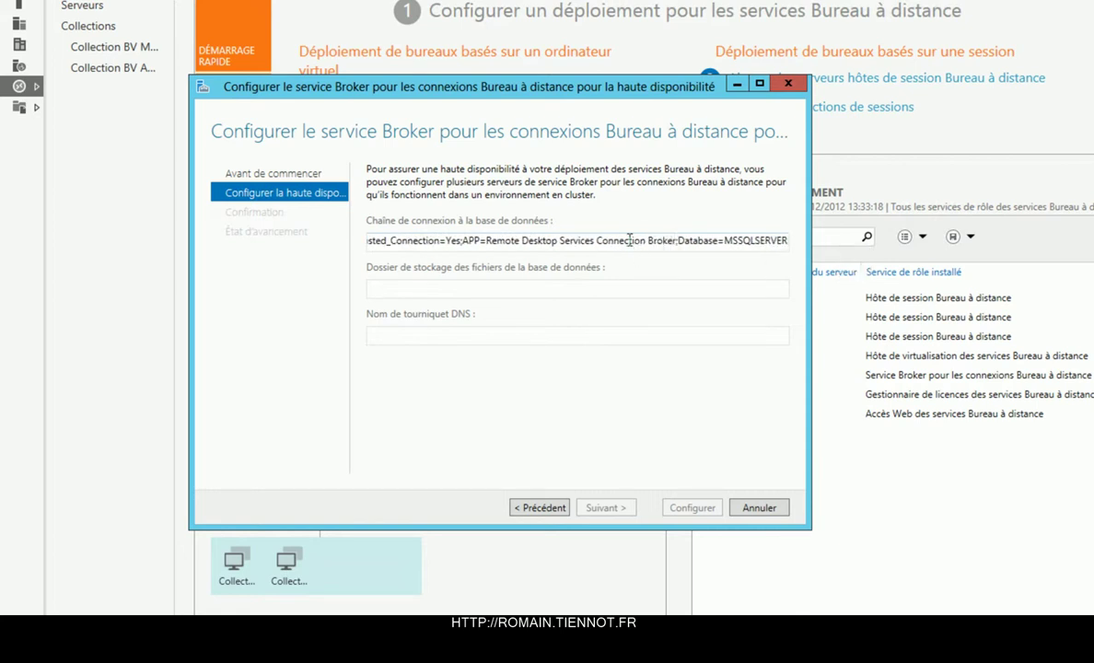
key(shift+Home)
click(431, 240)
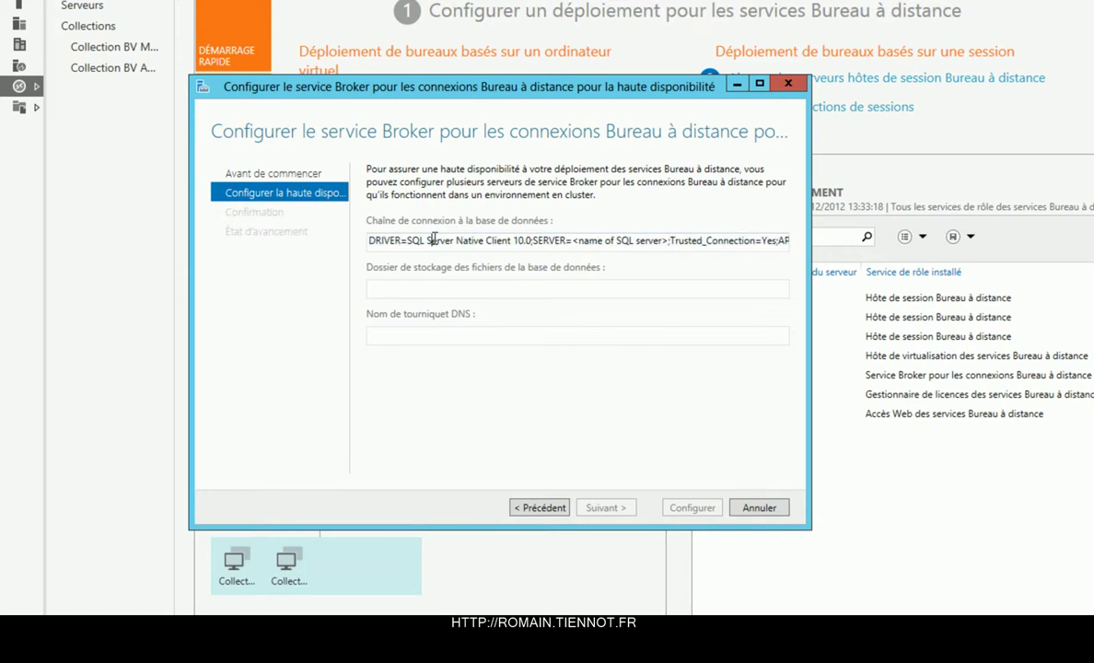
drag(572, 241, 668, 244)
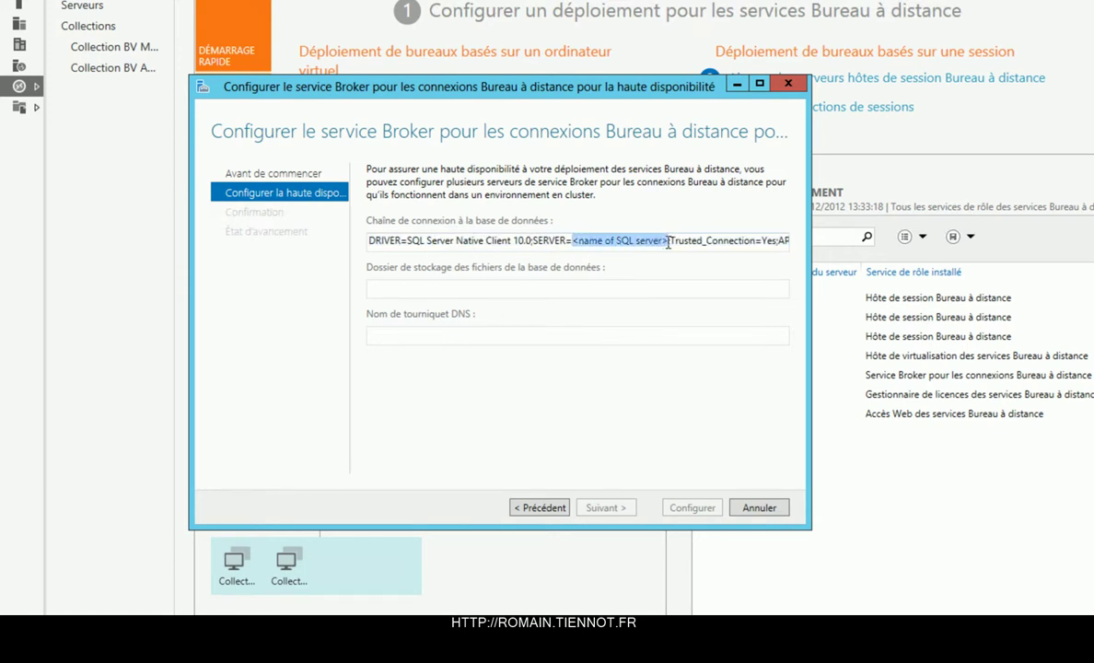
key(Delete)
text(TIEBDD1.c)
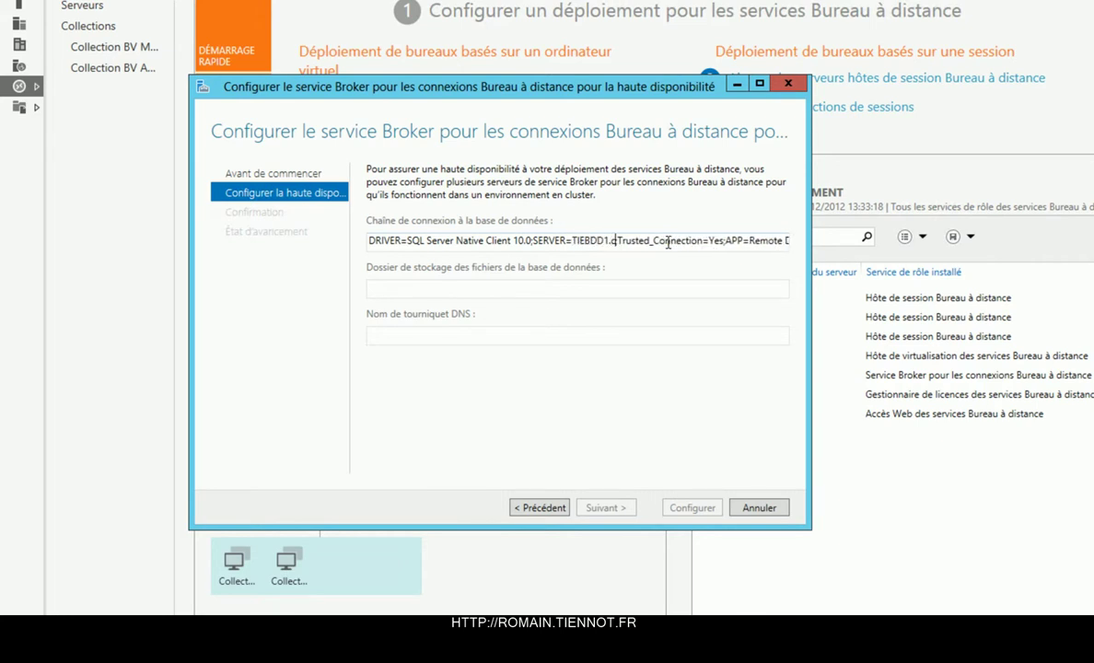
key(BackSpace)
key(BackSpace)
text(.tiennot)
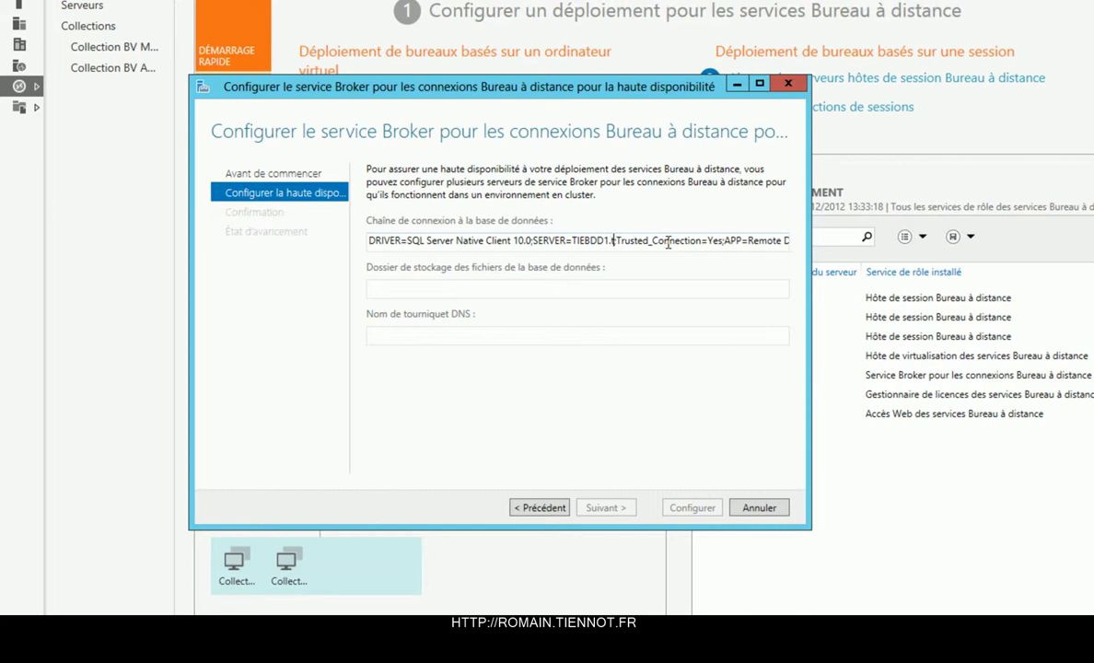
text(.lan)
key(Tab)
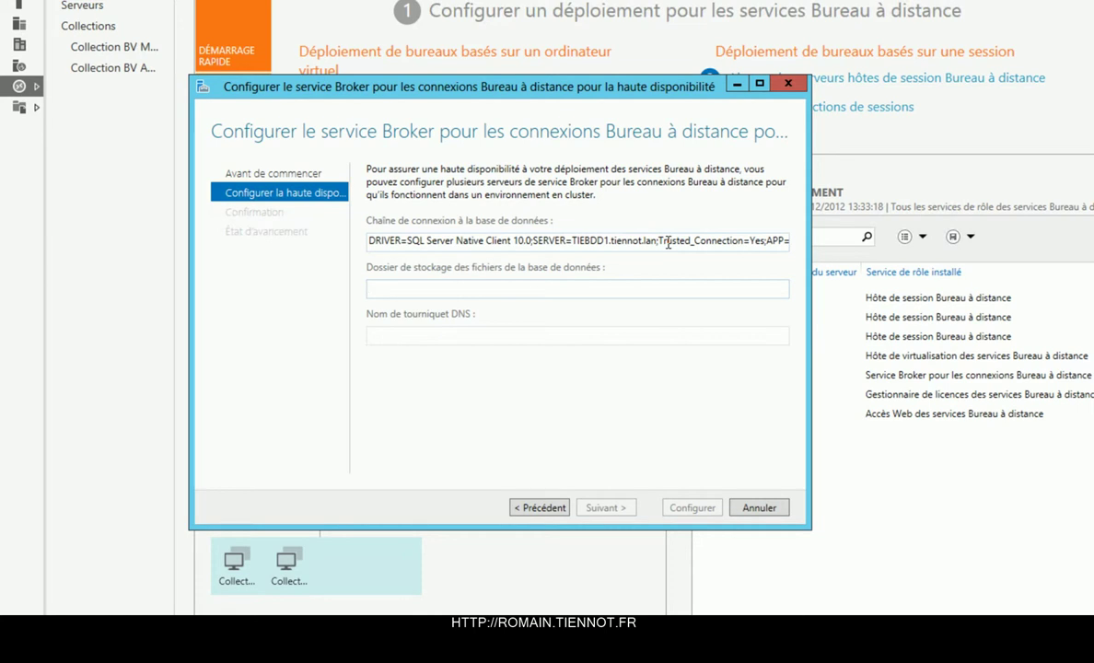
Open the tiebdd1 server's shared folders through the Run prompt.
key(super+r)
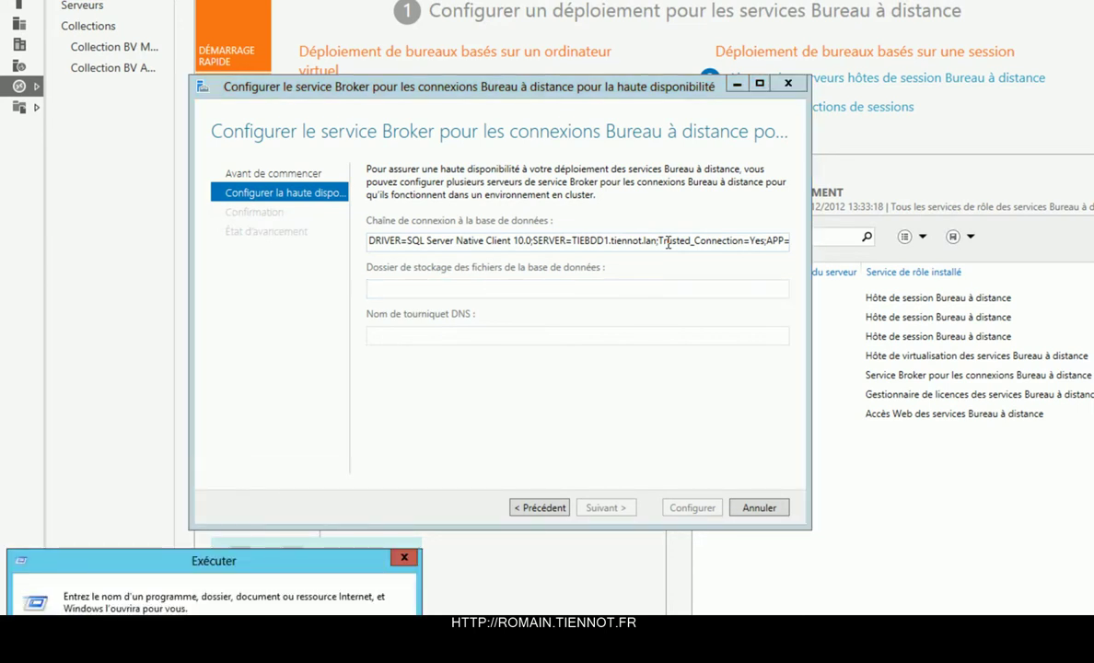
key(Escape)
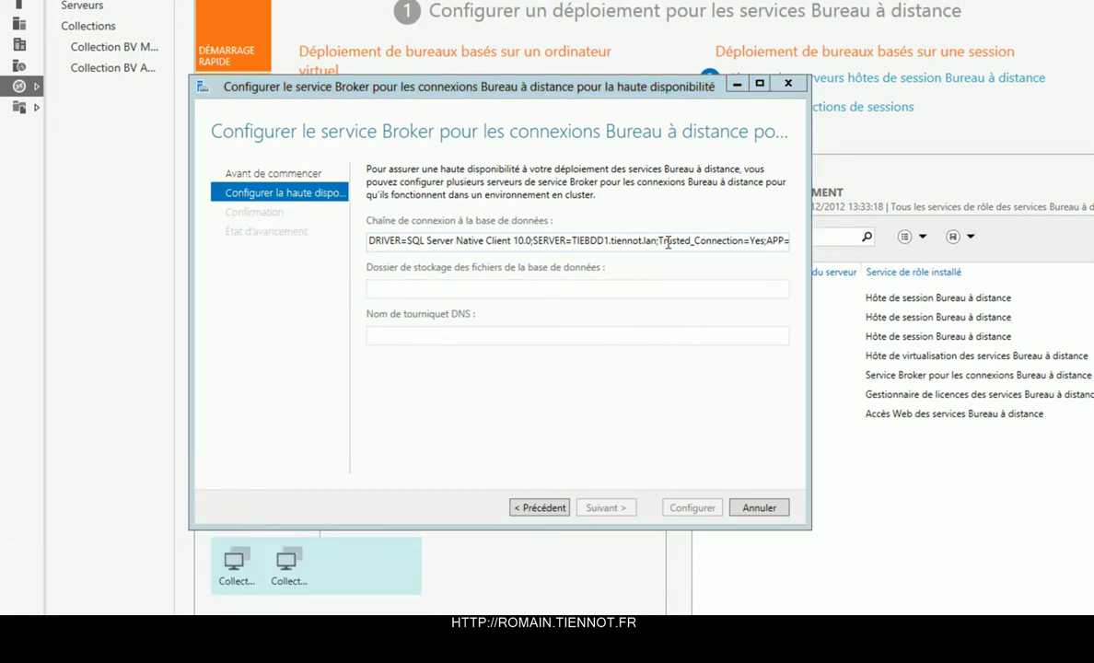
key(super+r)
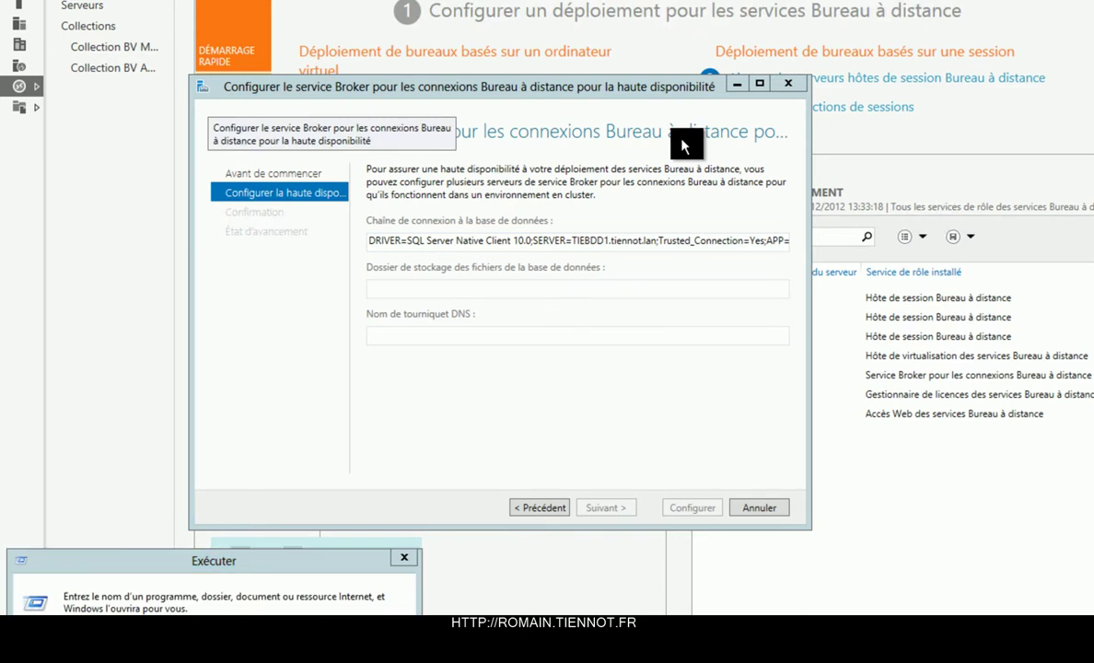
key(Return)
key(alt+Up)
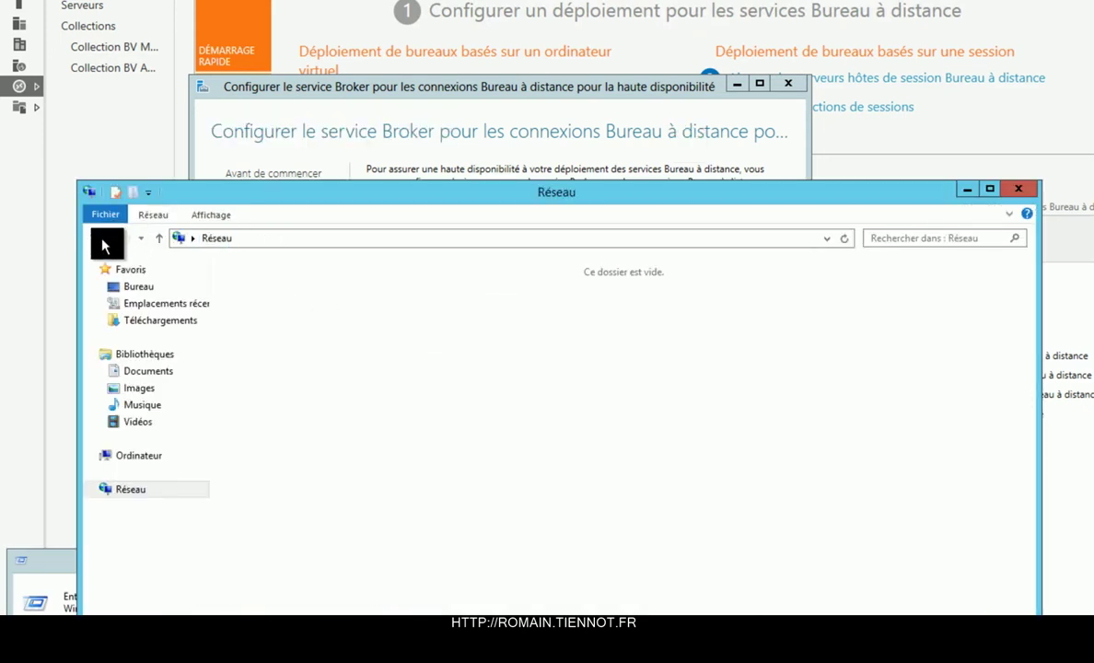
Copy the \\tiebdd1\BDD share path from Explorer into the wizard's storage folder field.
click(99, 237)
double_click(263, 299)
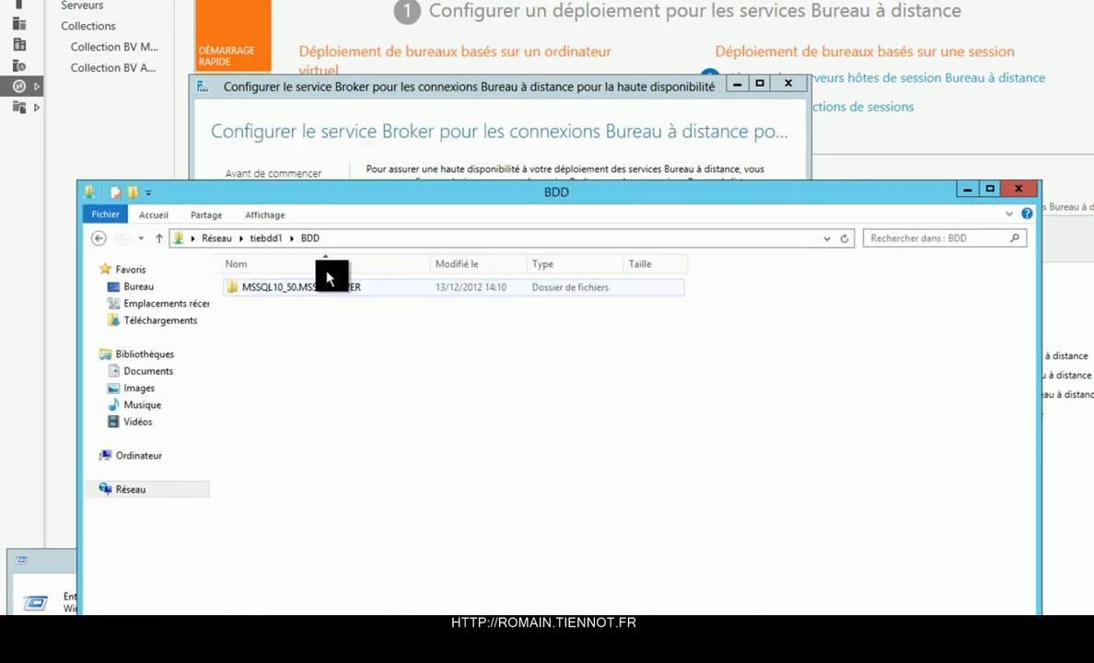
click(379, 237)
key(ctrl+c)
click(1021, 193)
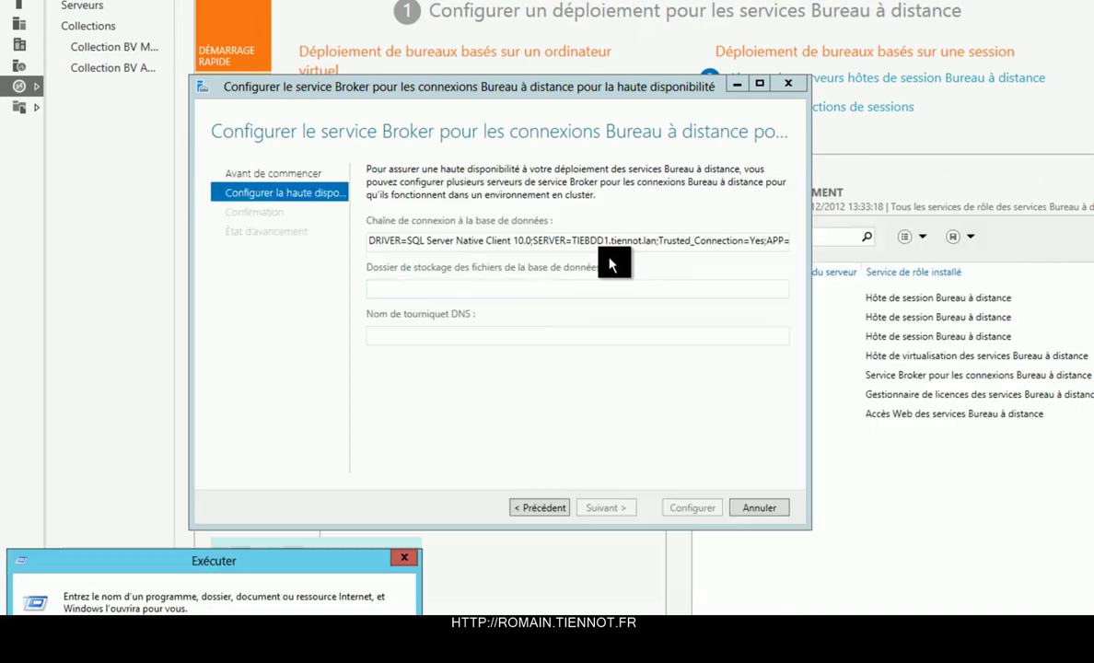
click(532, 285)
key(ctrl+v)
click(406, 557)
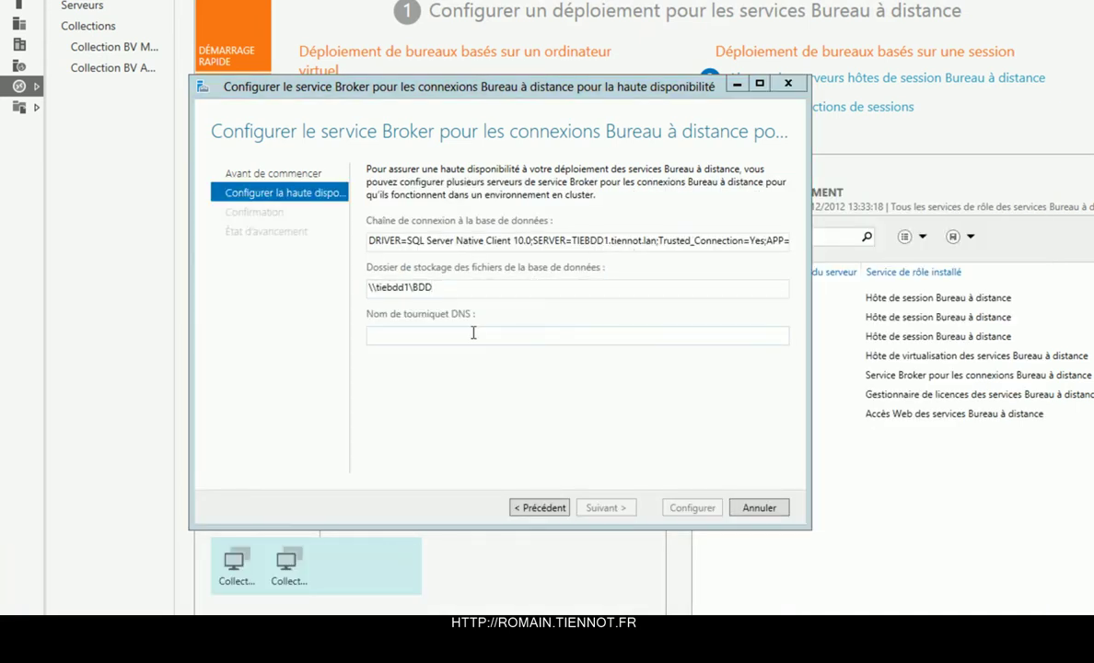
Enter broker.tiennot.lan as the DNS round-robin name and validate the high-availability settings.
click(471, 334)
text(bro)
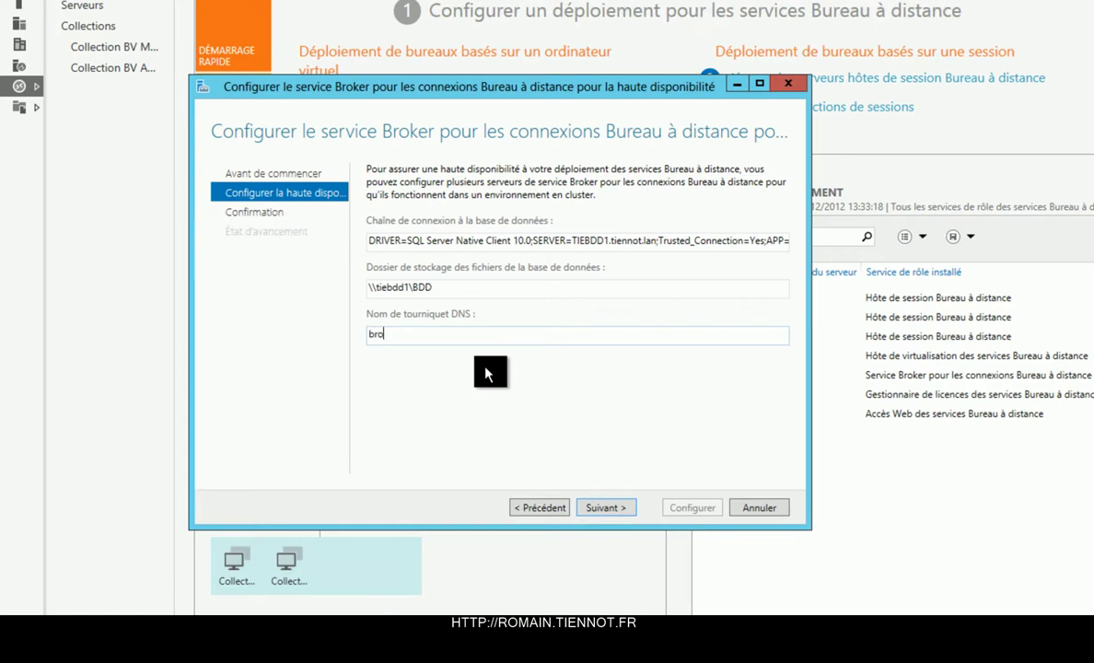
text(ker.tiennot.lan)
click(398, 335)
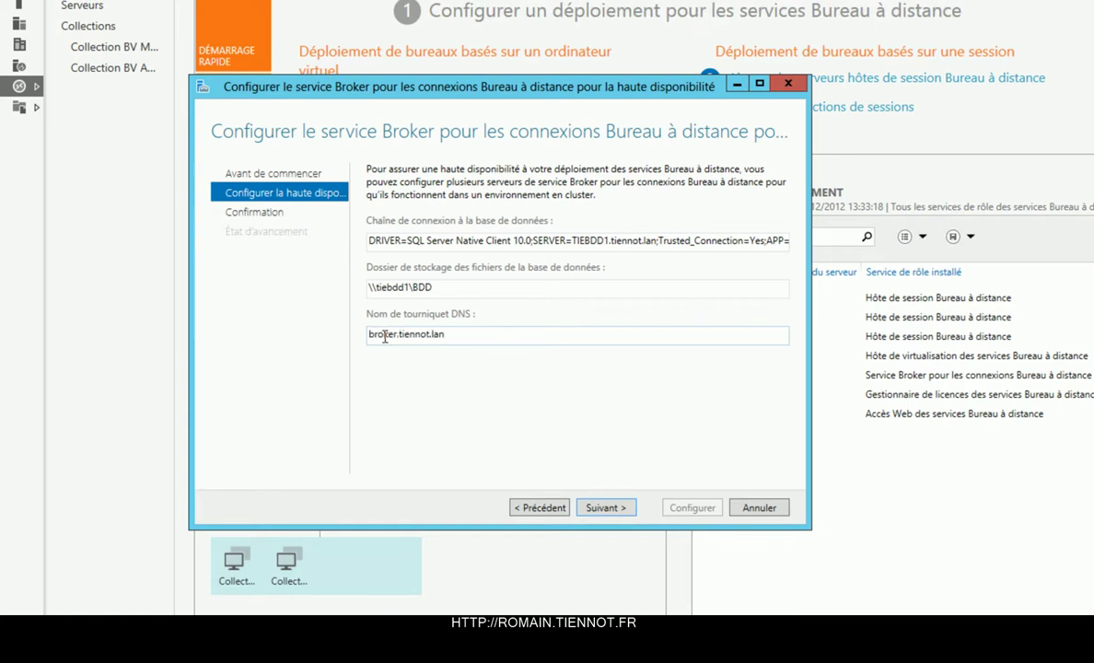
key(Return)
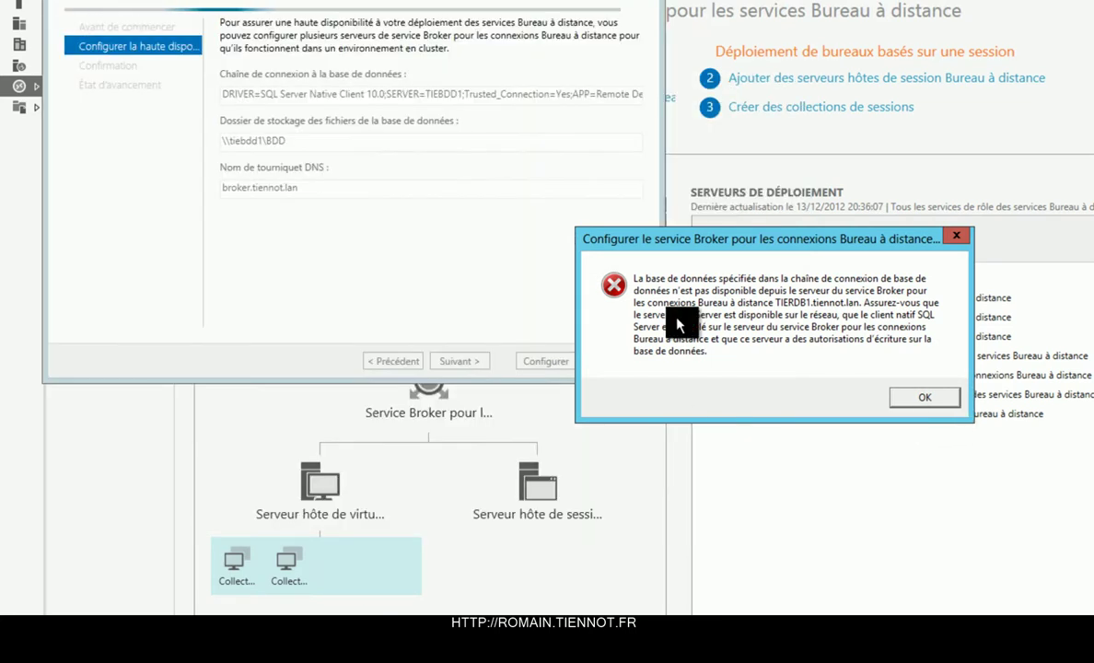
Dismiss the database error and add a user data source in 64-bit ODBC using SQL Server Native Client 10.0.
key(Return)
key(super)
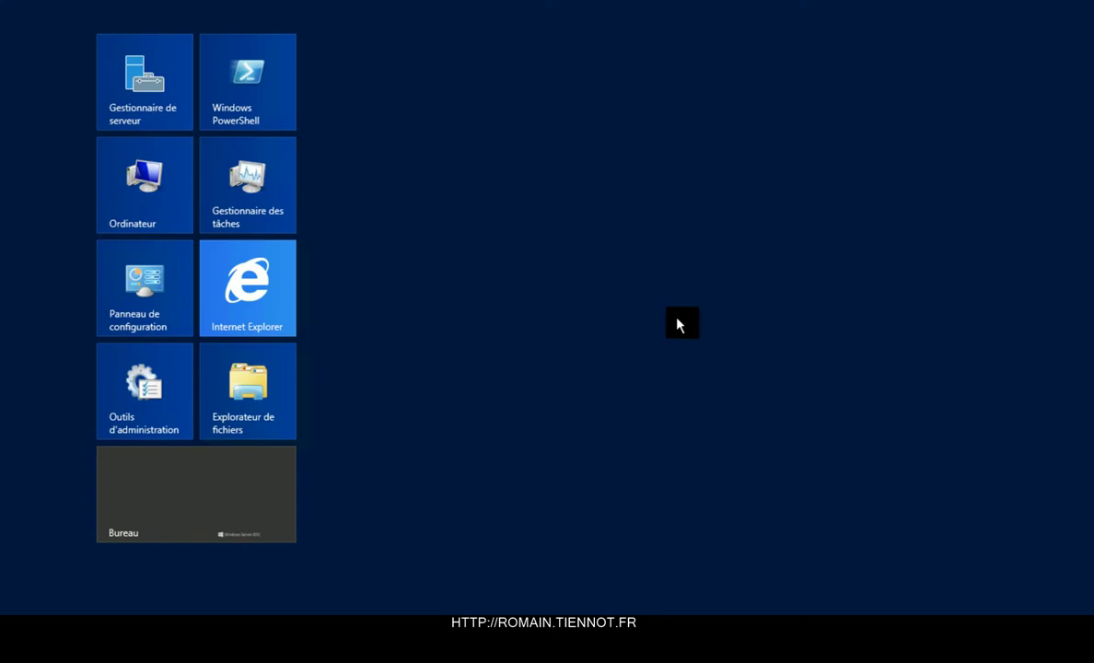
text(pare-feu)
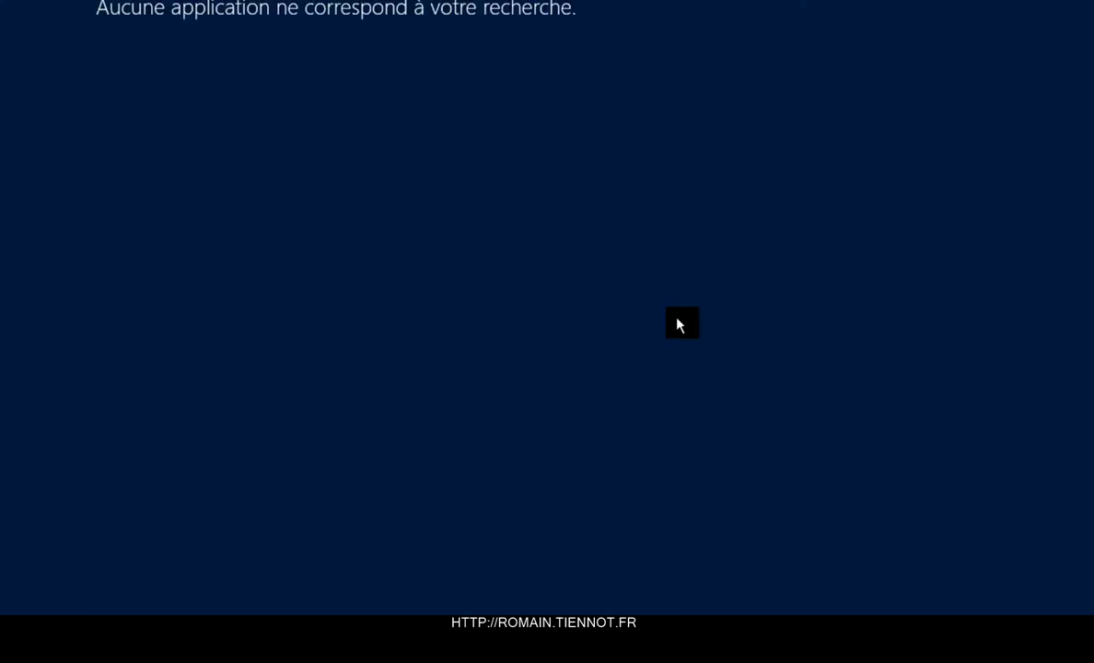
text(odbc)
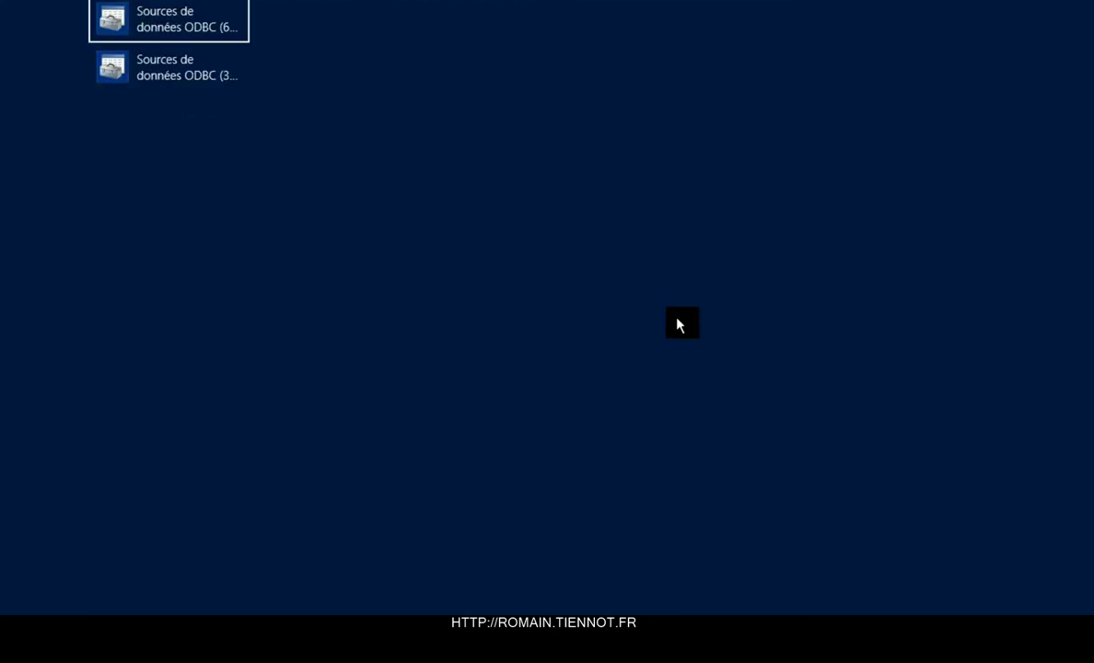
key(Return)
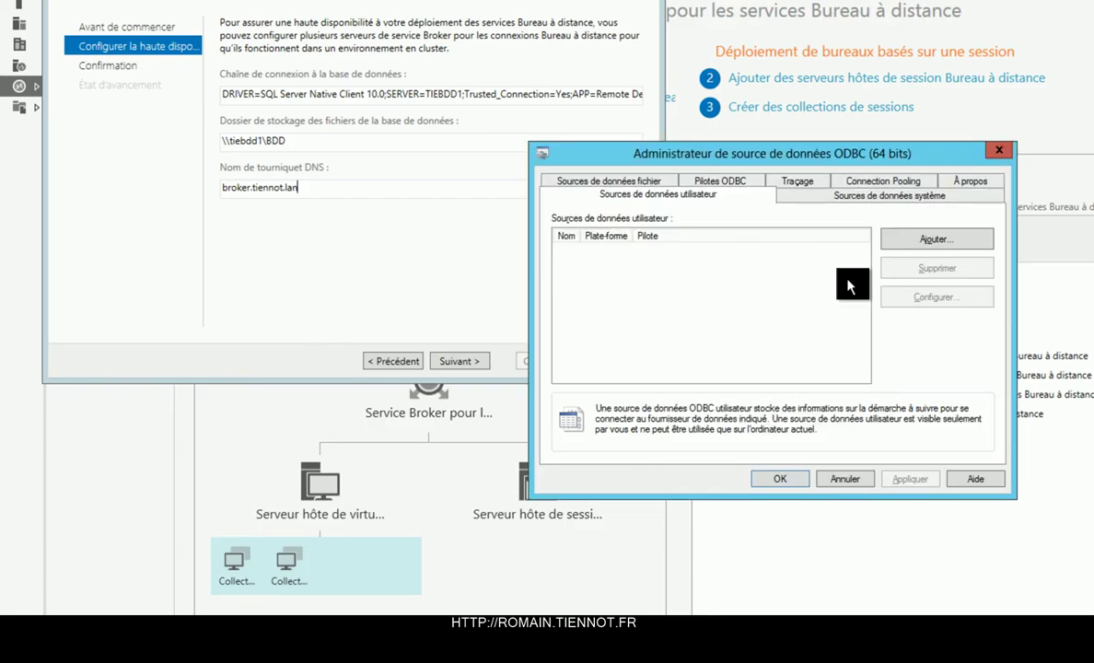
click(949, 242)
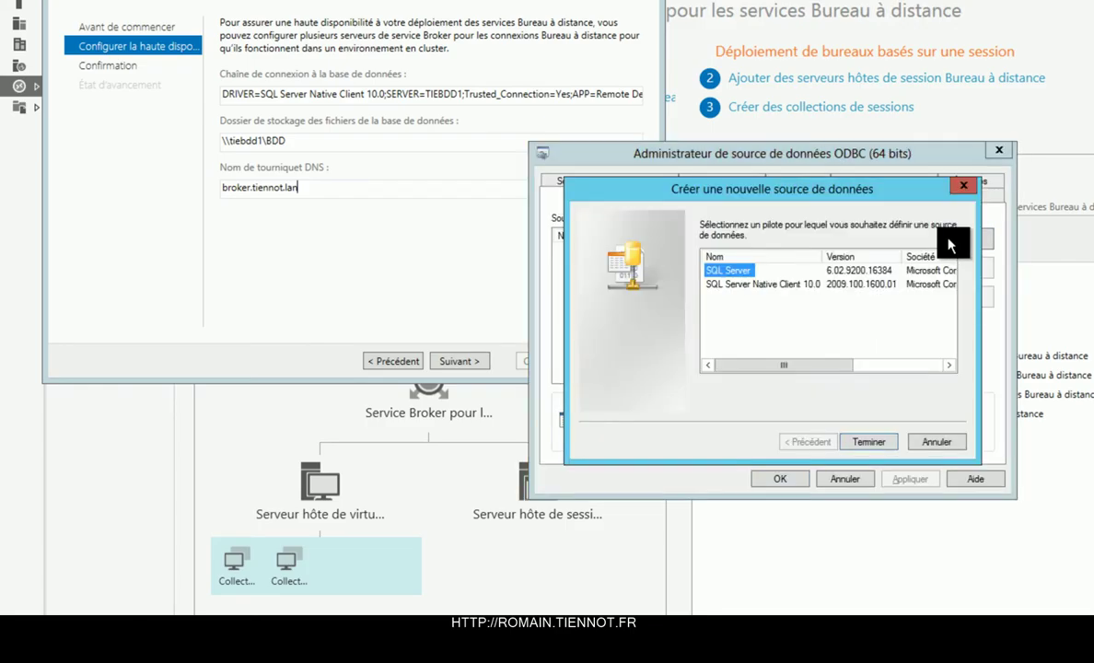
click(799, 284)
double_click(807, 293)
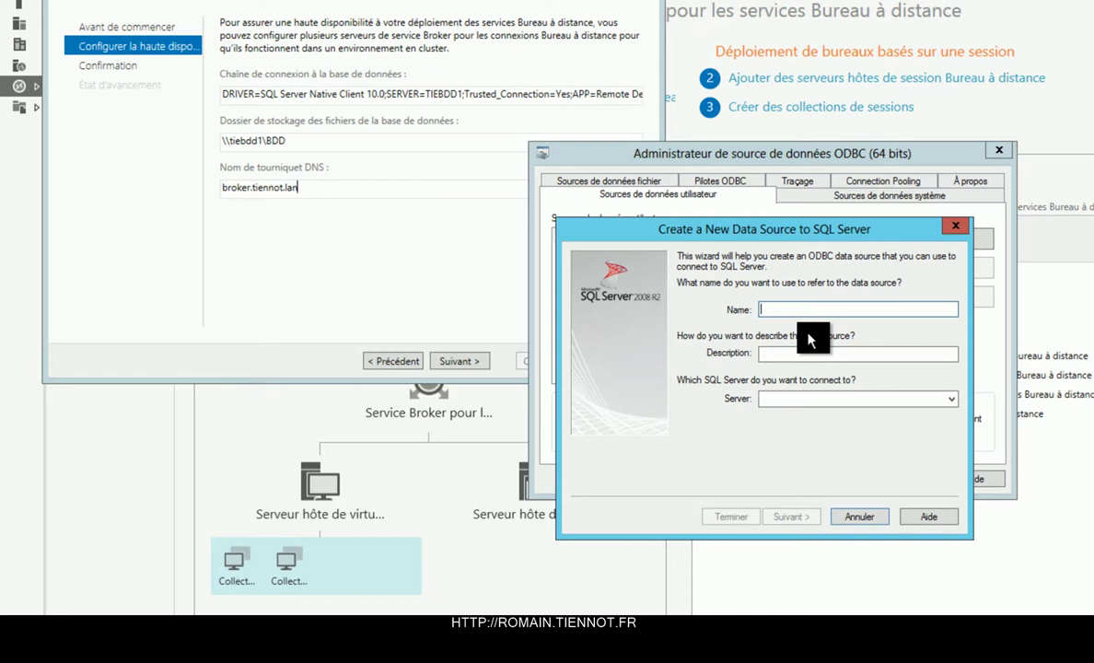
Name the data source bdd with server tiebdd1.tiennot.lan and review its summary.
text(bdd)
key(Tab)
key(Tab)
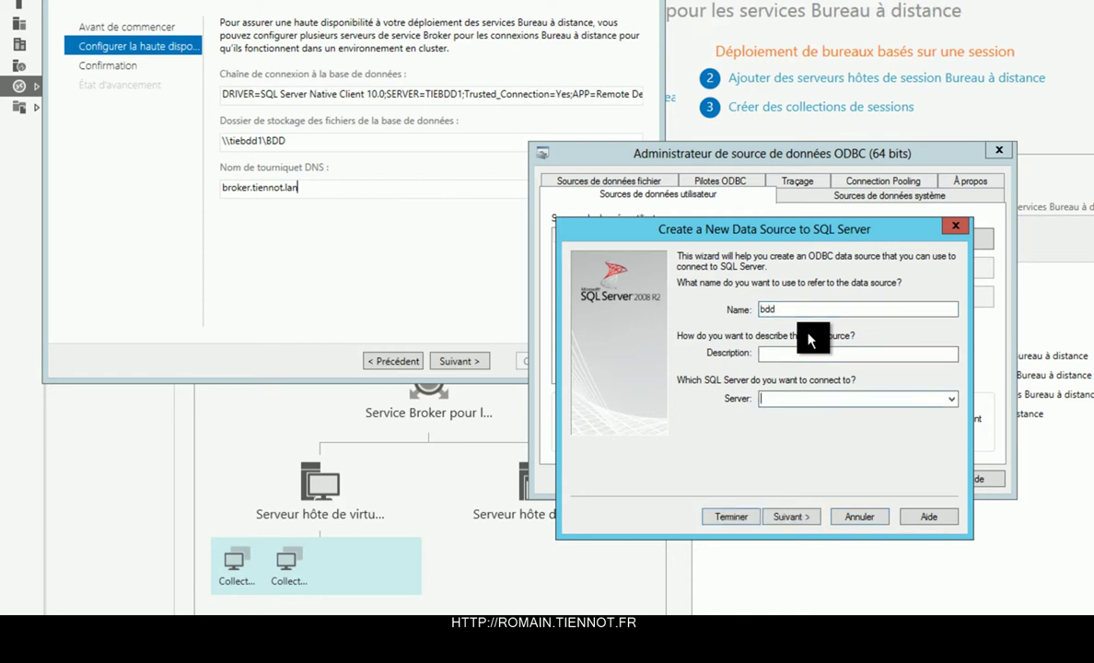
text(tiebdd1)
click(790, 516)
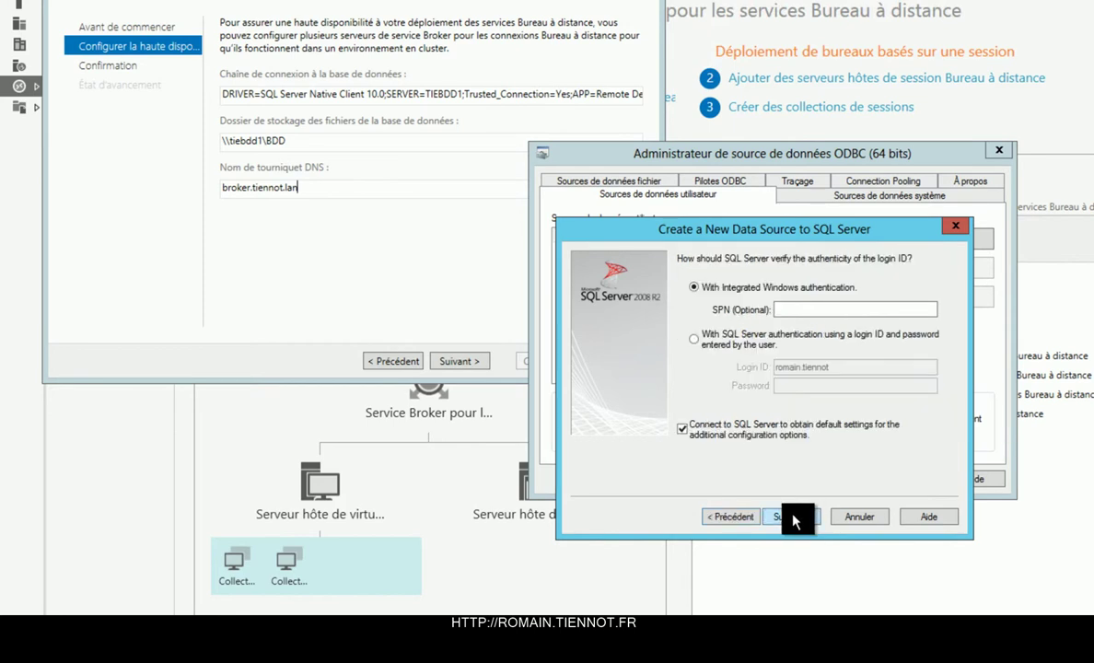
click(742, 516)
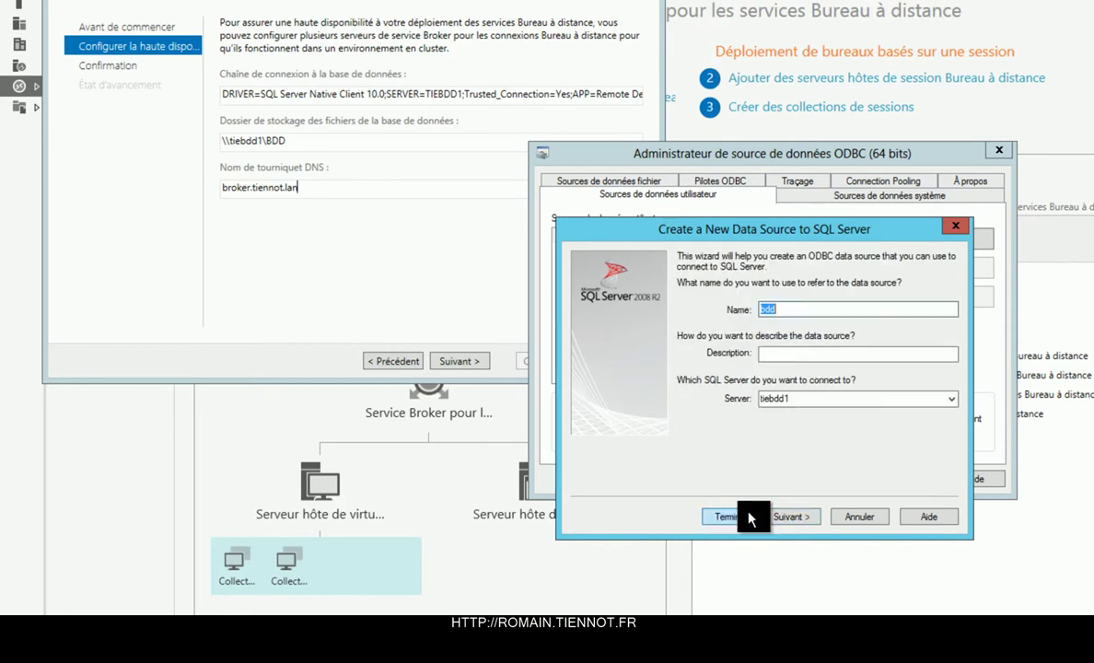
double_click(831, 403)
key(End)
text(.tiennot.lan)
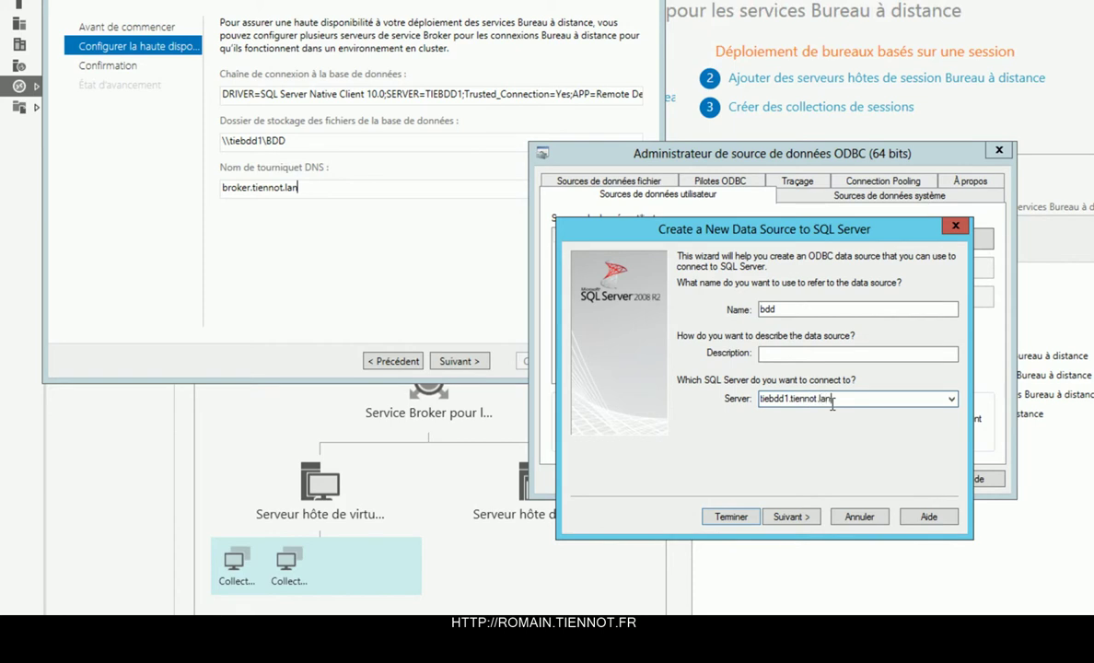
key(Return)
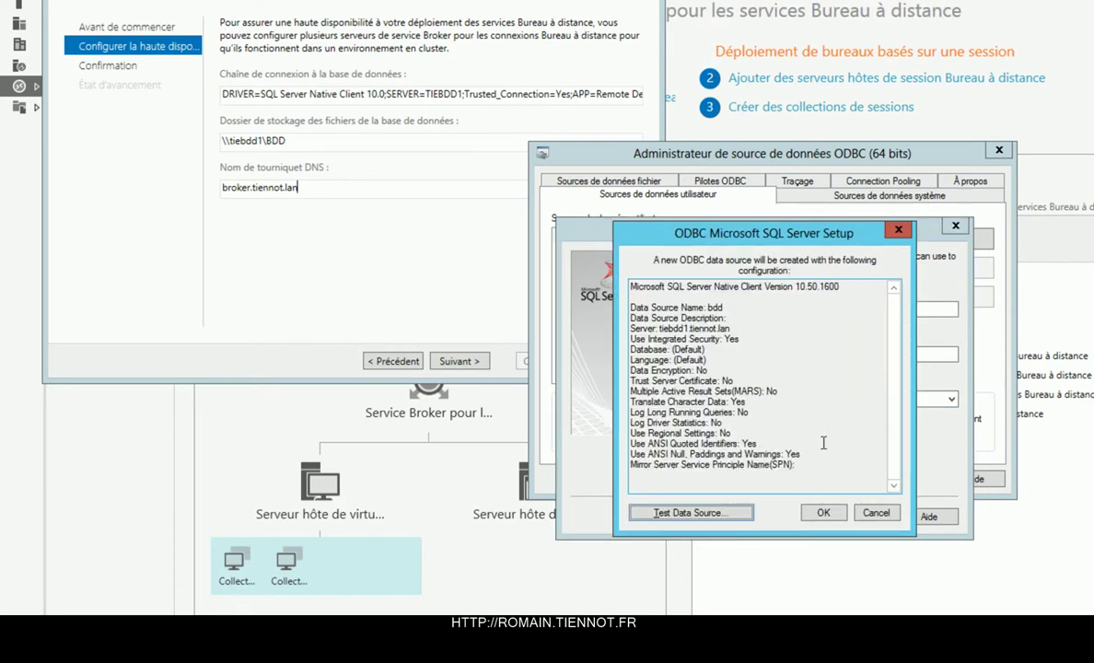
click(870, 516)
Keep Integrated Windows authentication, enter SPN tierdb1$, and test the connection.
click(797, 518)
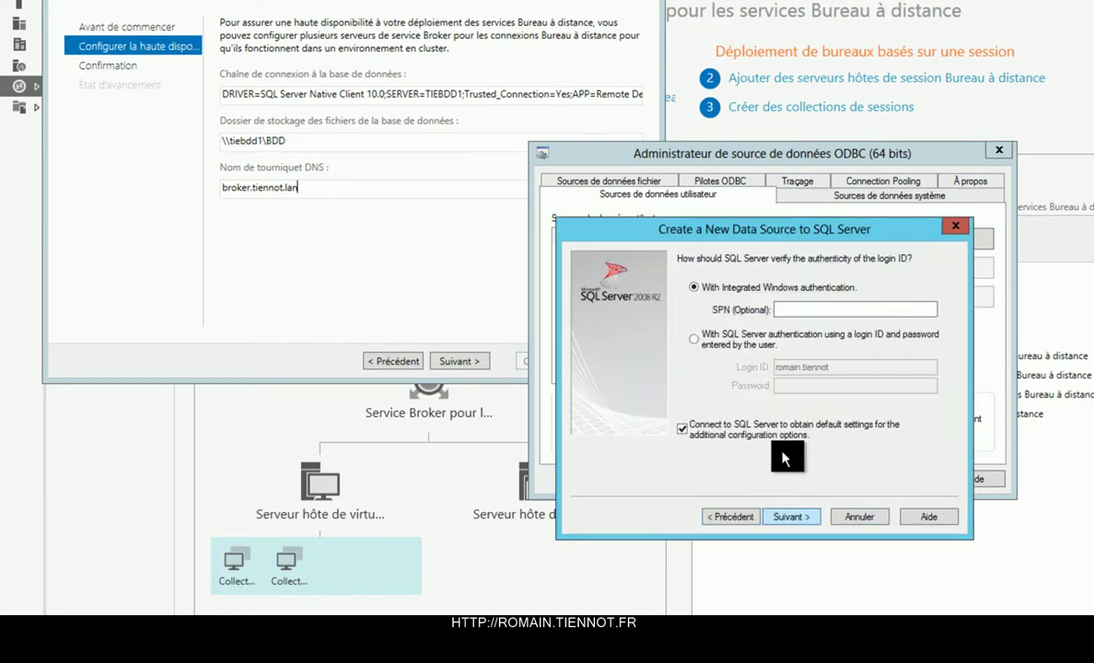
click(754, 342)
click(755, 287)
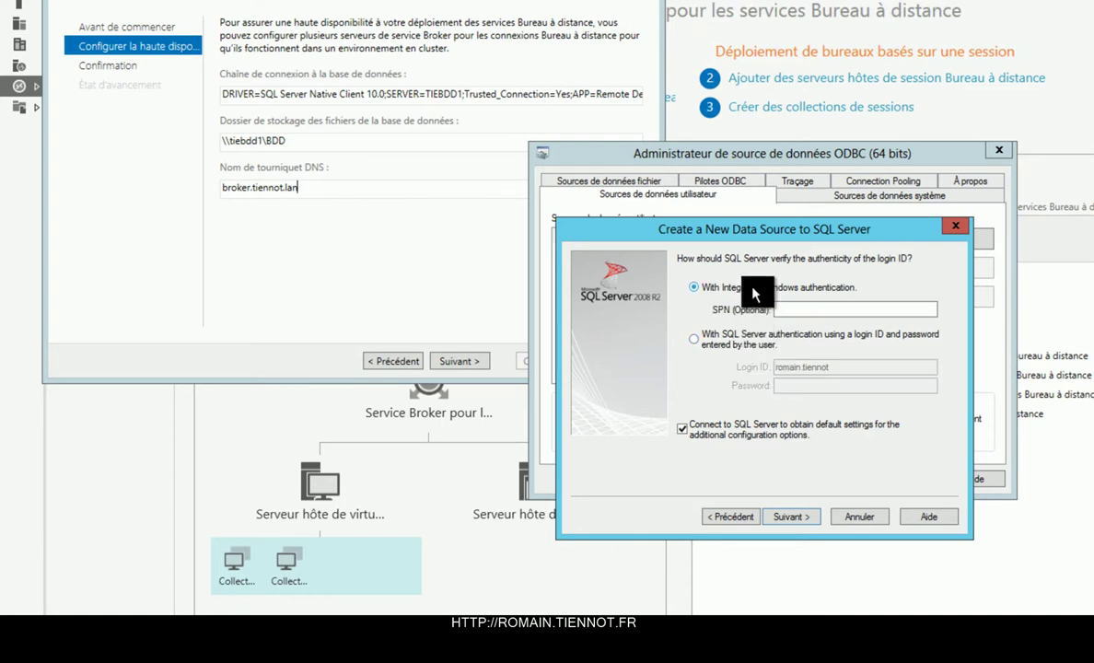
click(806, 311)
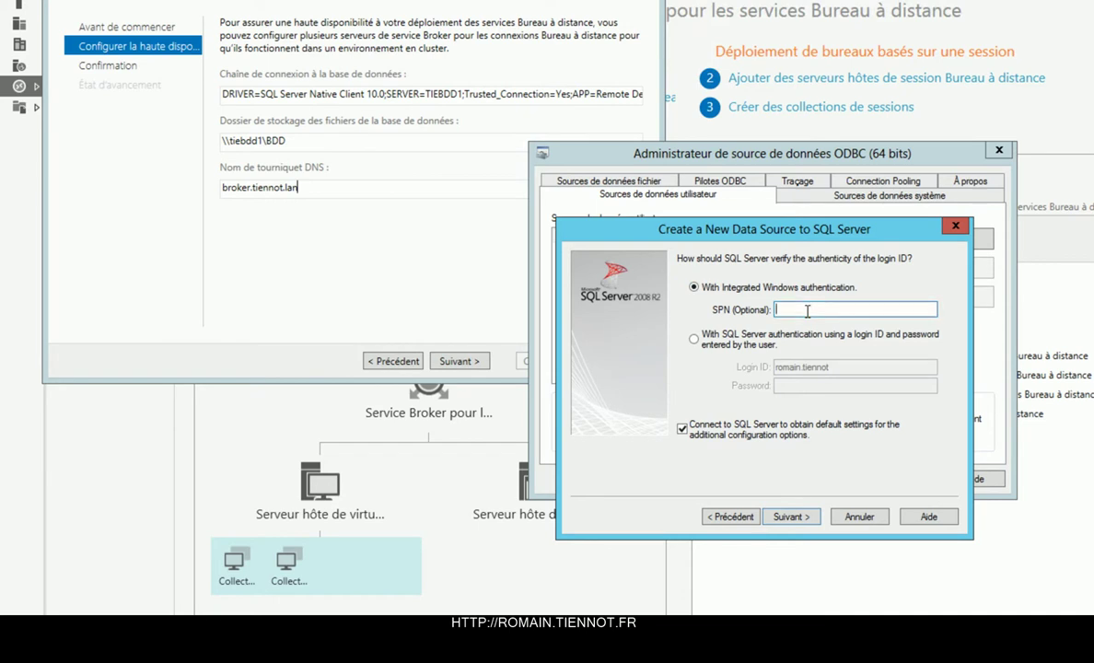
text(tierdb1S)
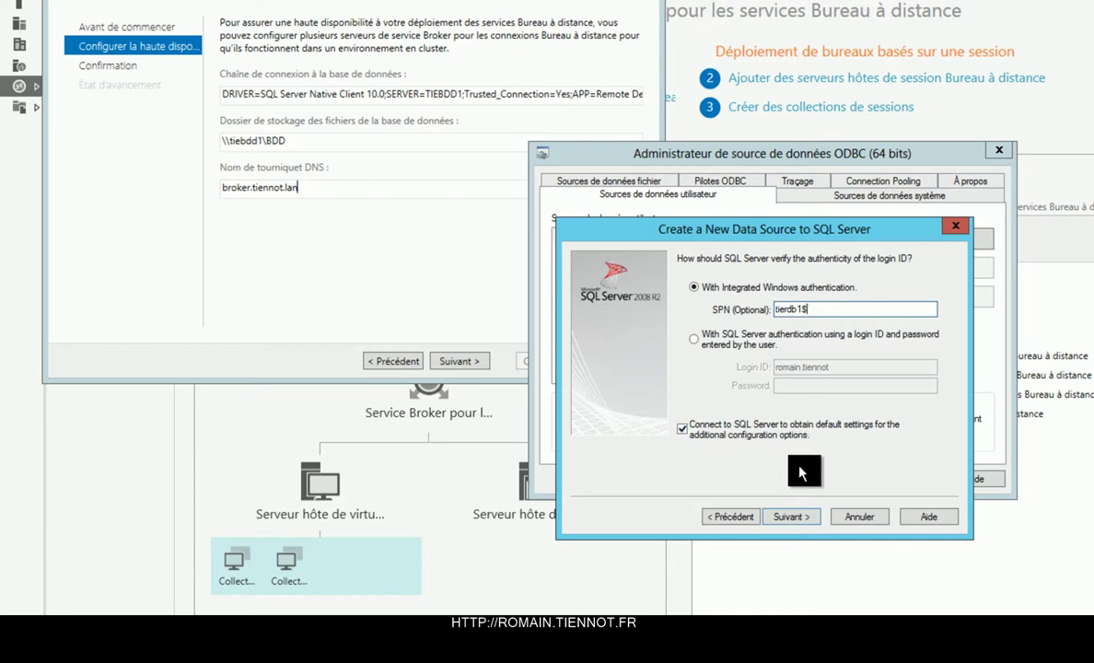
click(787, 516)
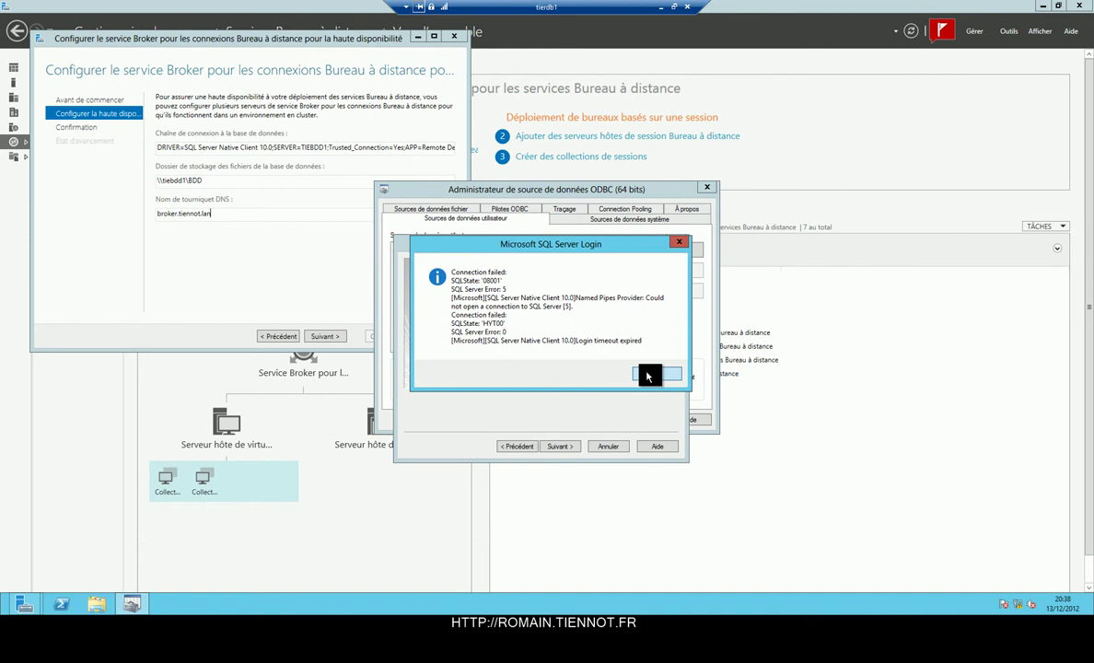
Dismiss the connection failure and switch to the tiebdD1 remote session in full screen.
click(647, 376)
key(ctrl+alt+Pause)
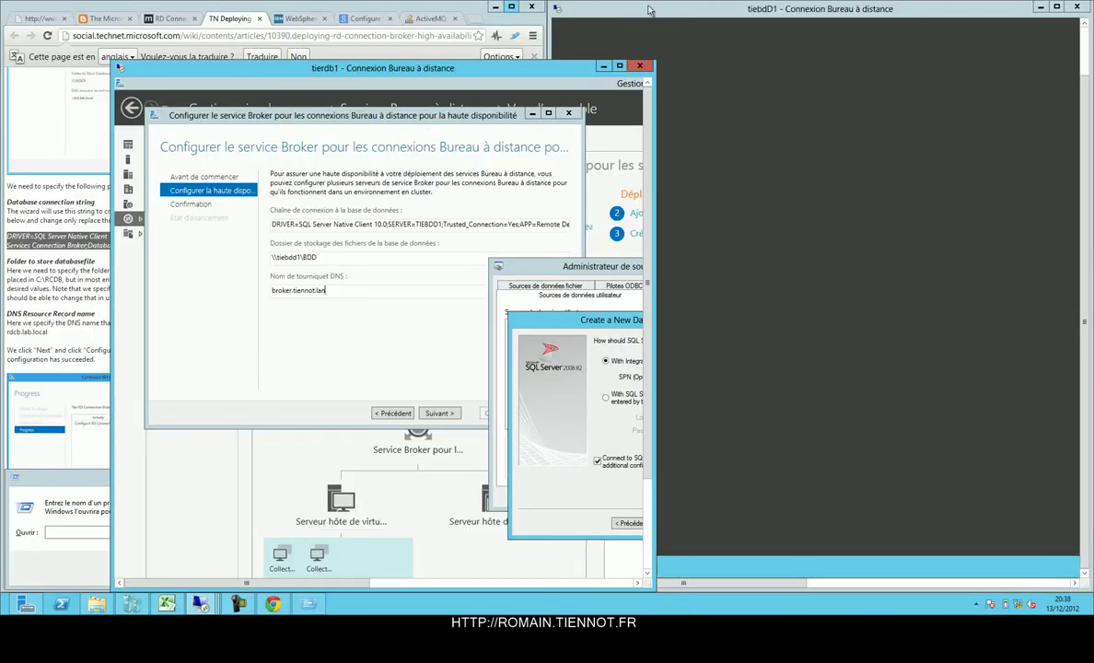
double_click(601, 8)
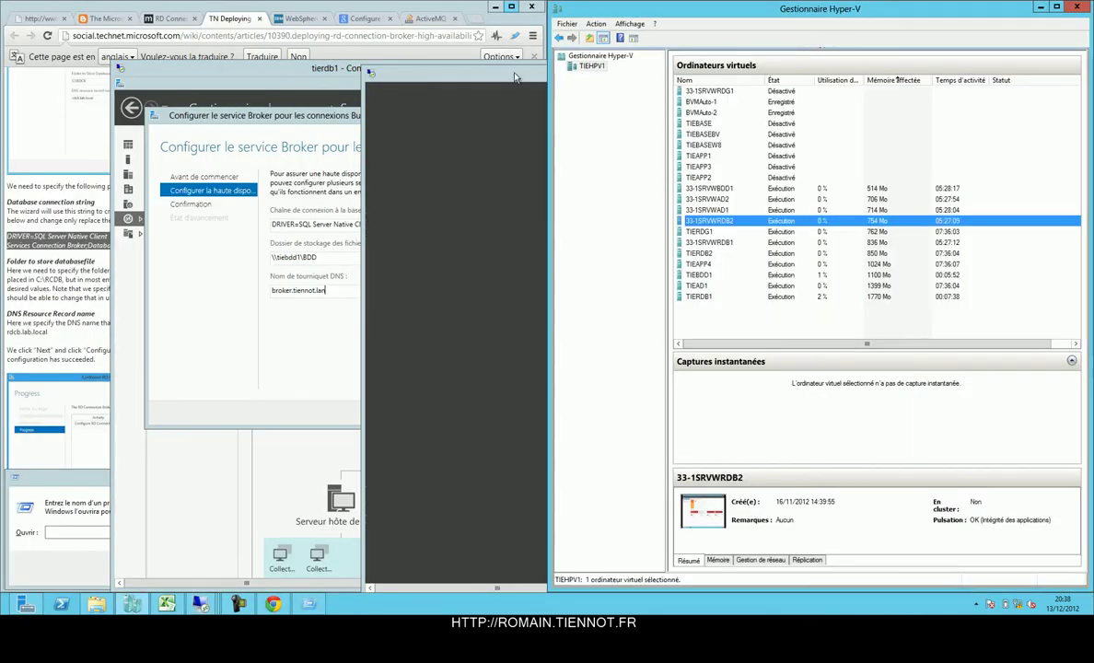
click(476, 69)
double_click(539, 76)
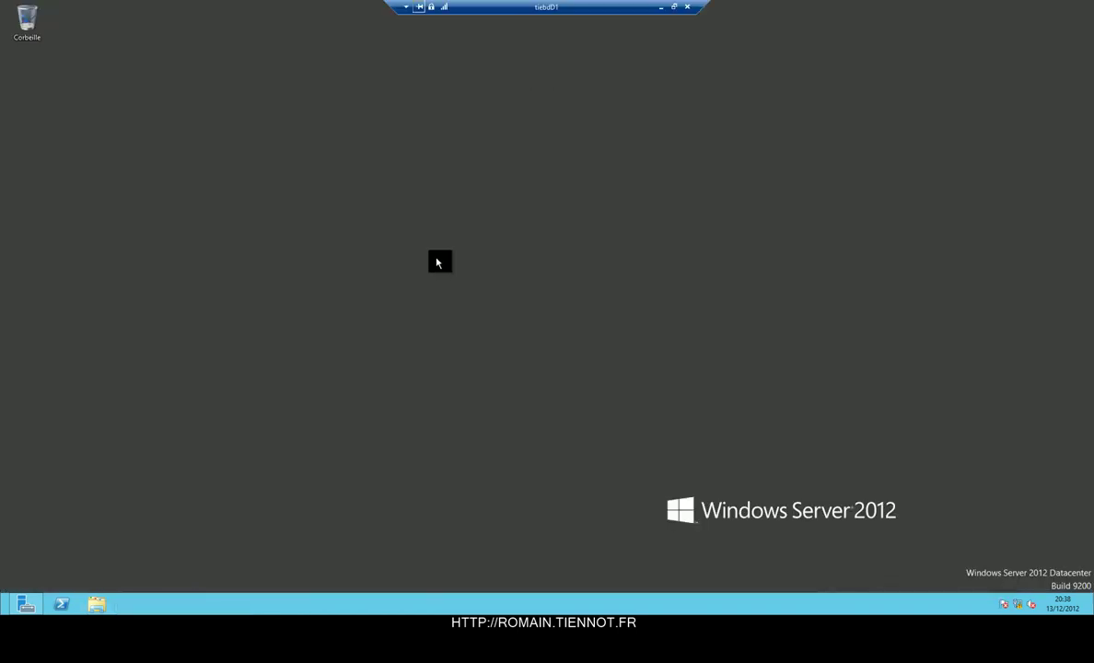
key(super)
key(super)
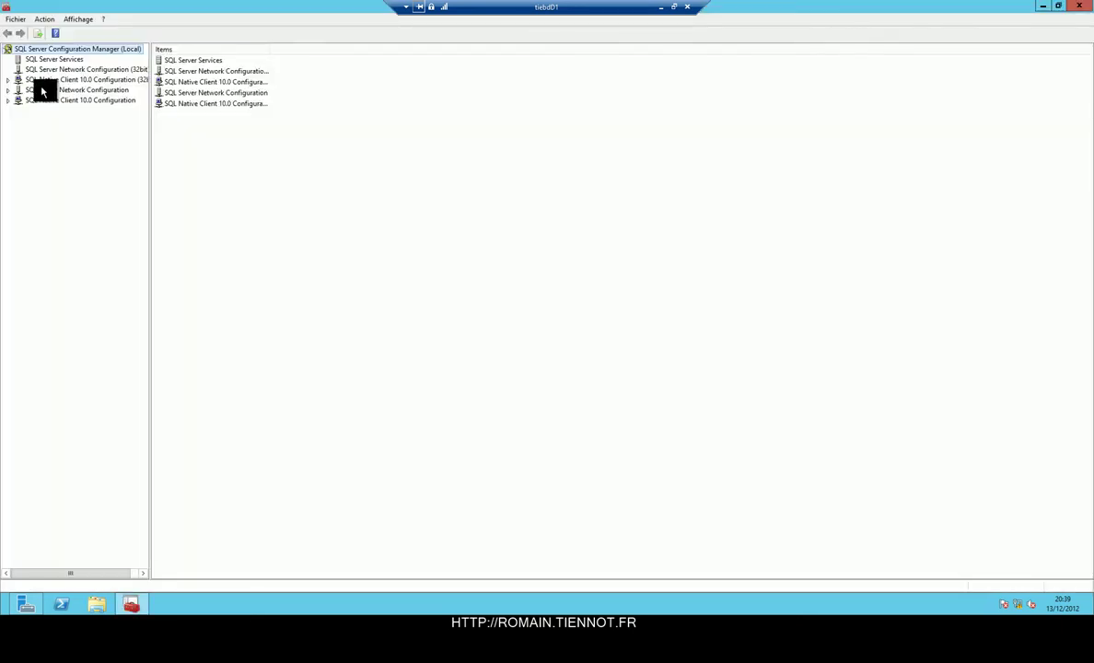
Browse the 32-bit Native Client settings and show the protocols for MSSQLSERVER.
click(11, 80)
click(37, 89)
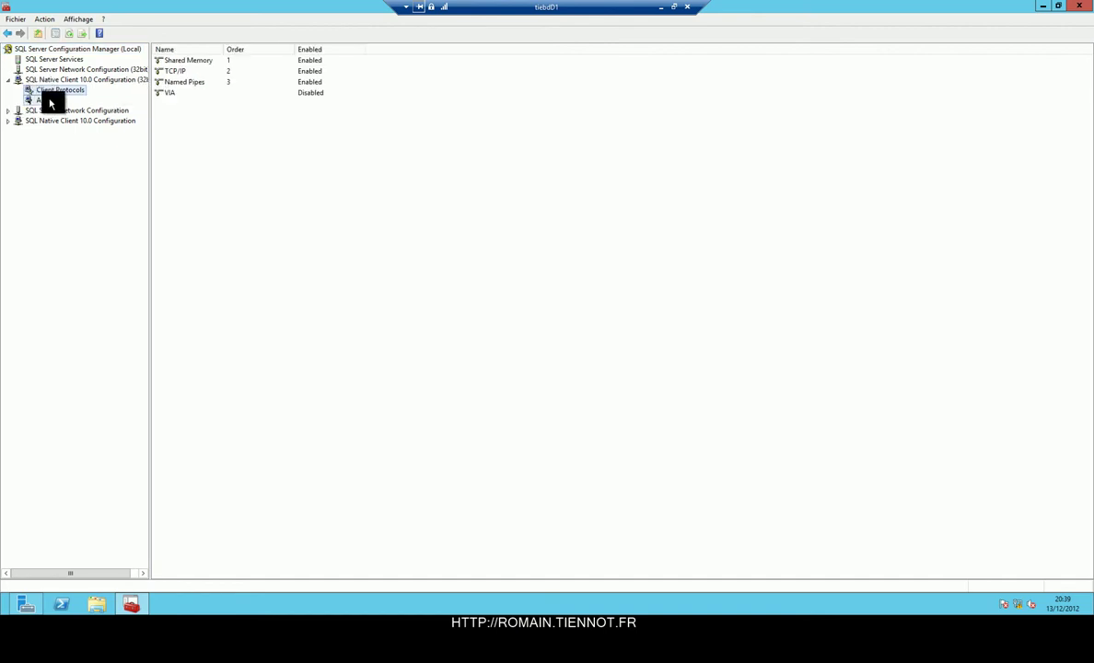
click(48, 99)
double_click(40, 111)
click(41, 120)
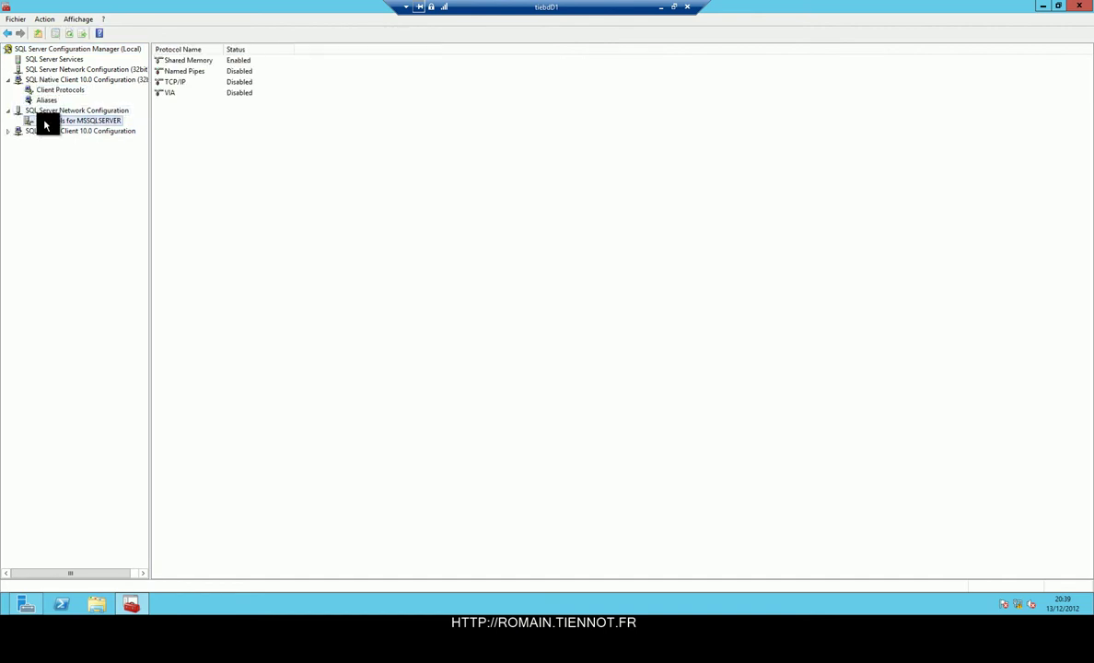
Enable the Named Pipes and TCP/IP protocols for MSSQLSERVER.
click(183, 73)
right_click(181, 72)
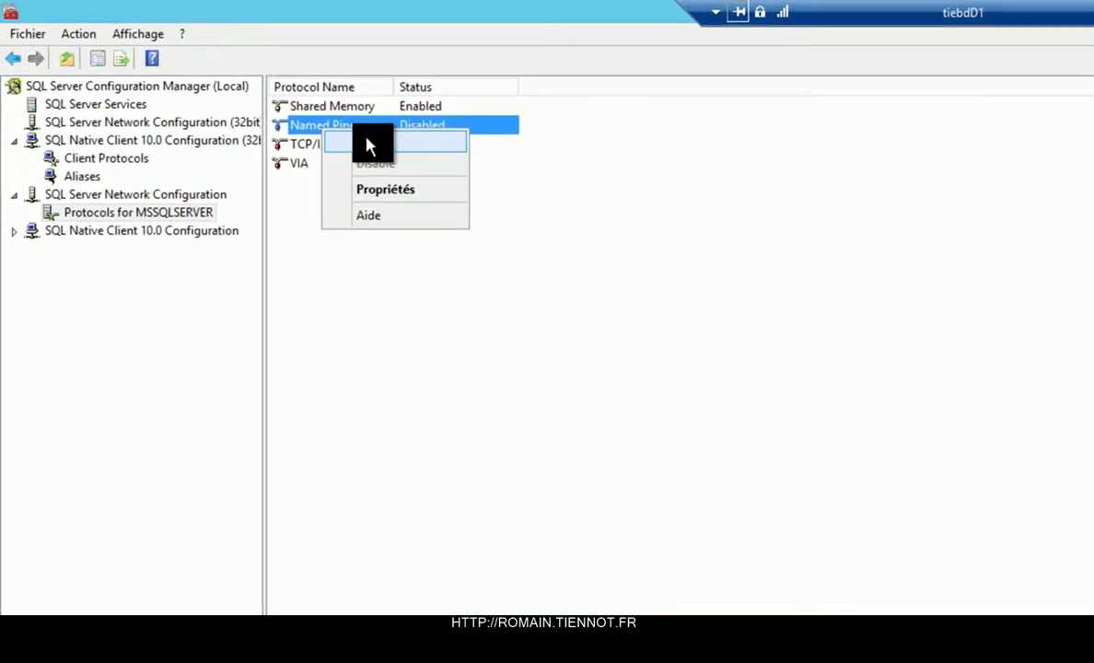
click(198, 86)
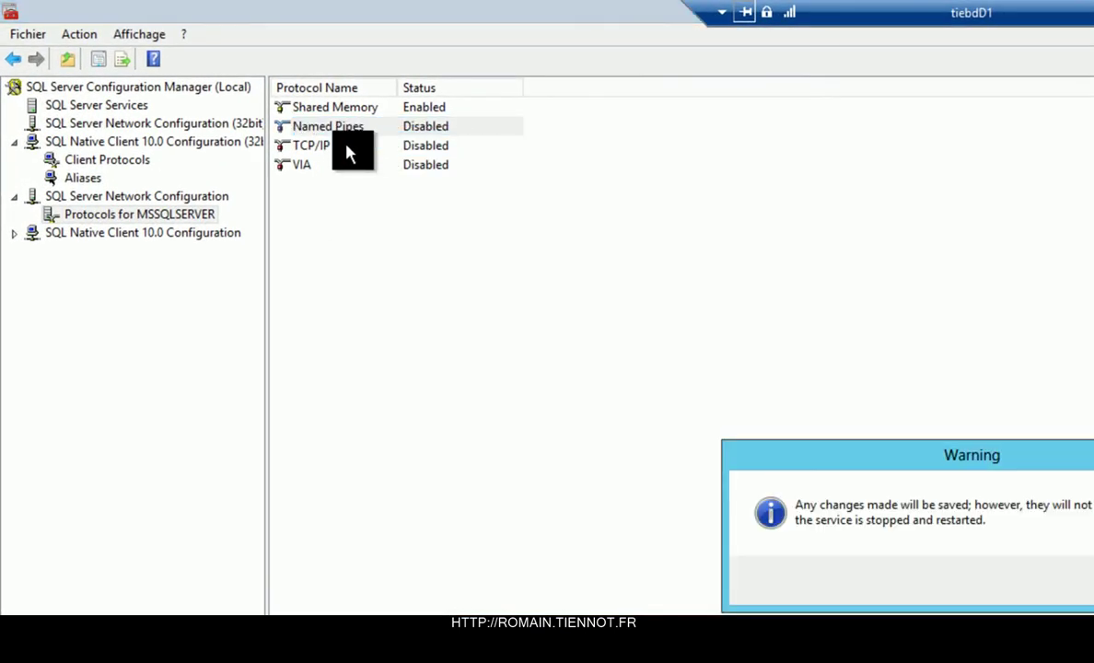
key(Return)
click(347, 148)
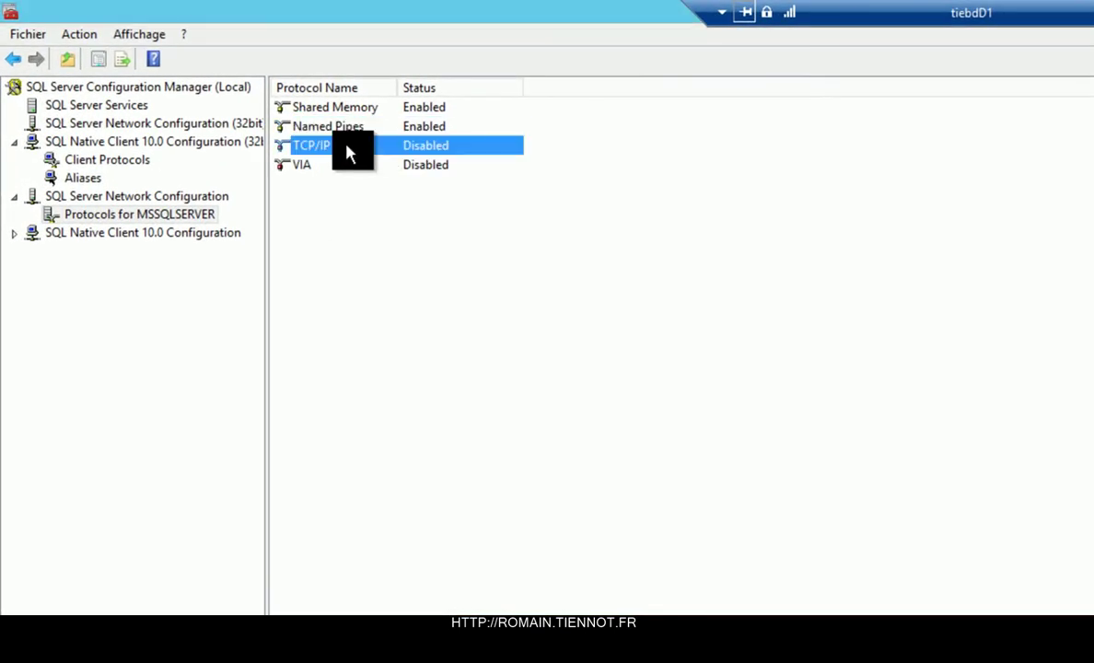
right_click(347, 148)
click(395, 162)
key(Return)
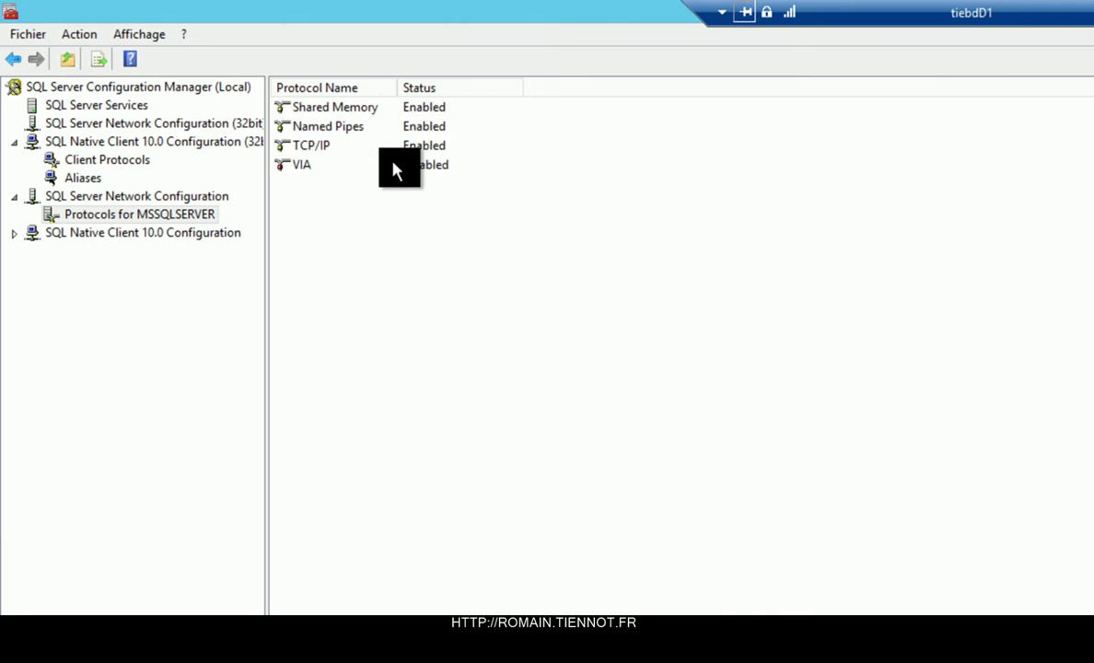
Inspect the VIA protocol and Native Client 10.0 settings, then list the SQL Server services.
double_click(388, 165)
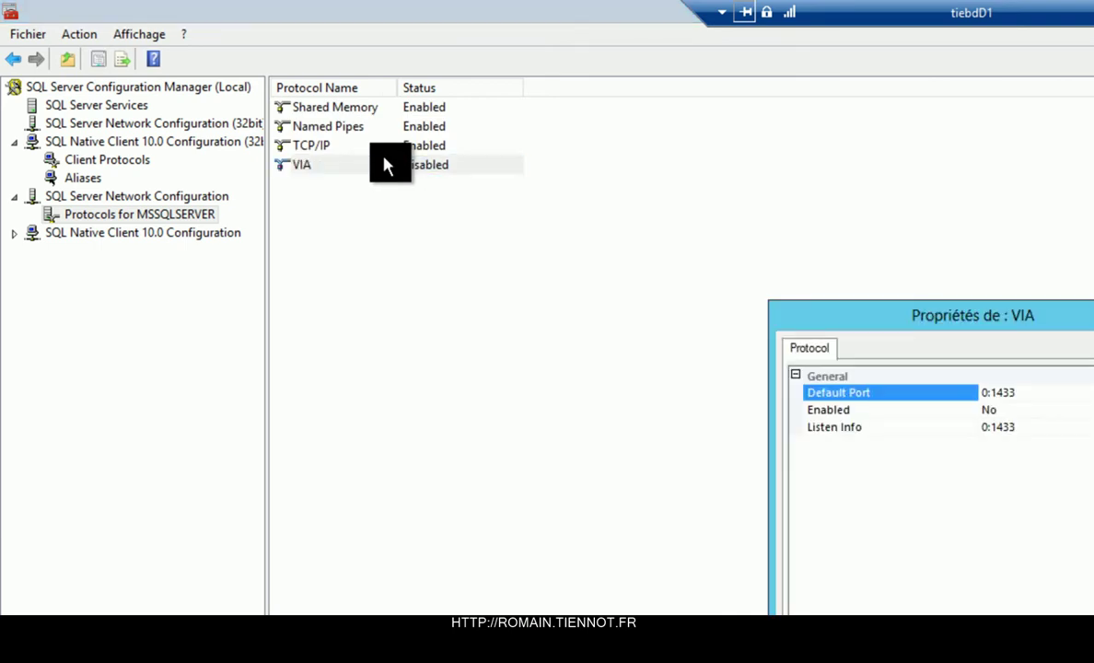
key(Escape)
double_click(83, 234)
click(86, 252)
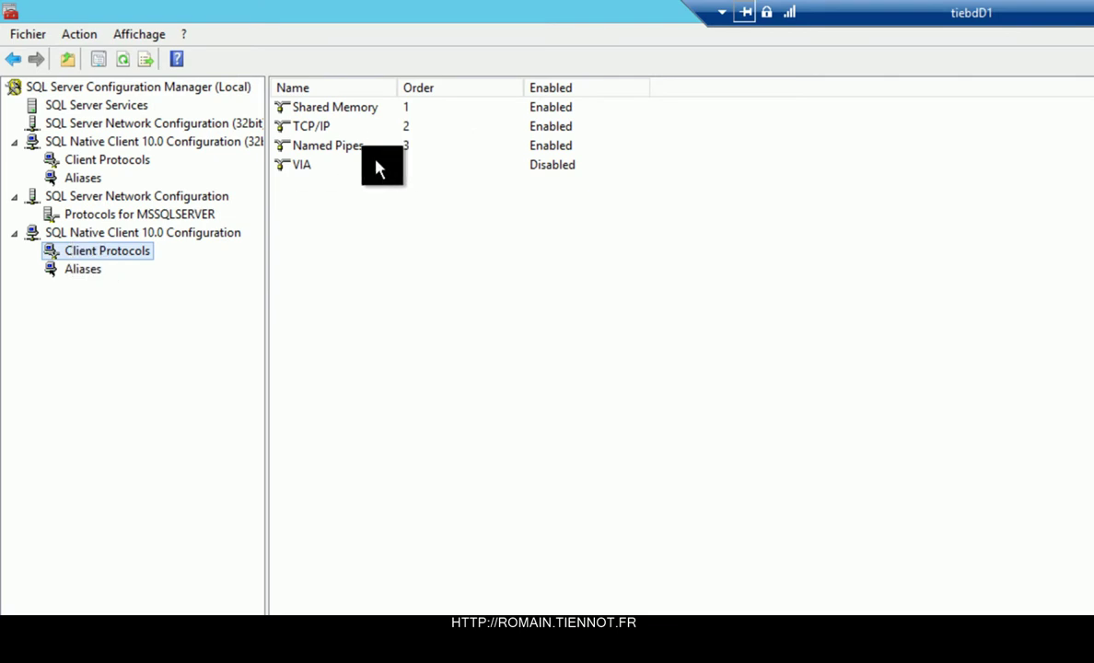
click(81, 268)
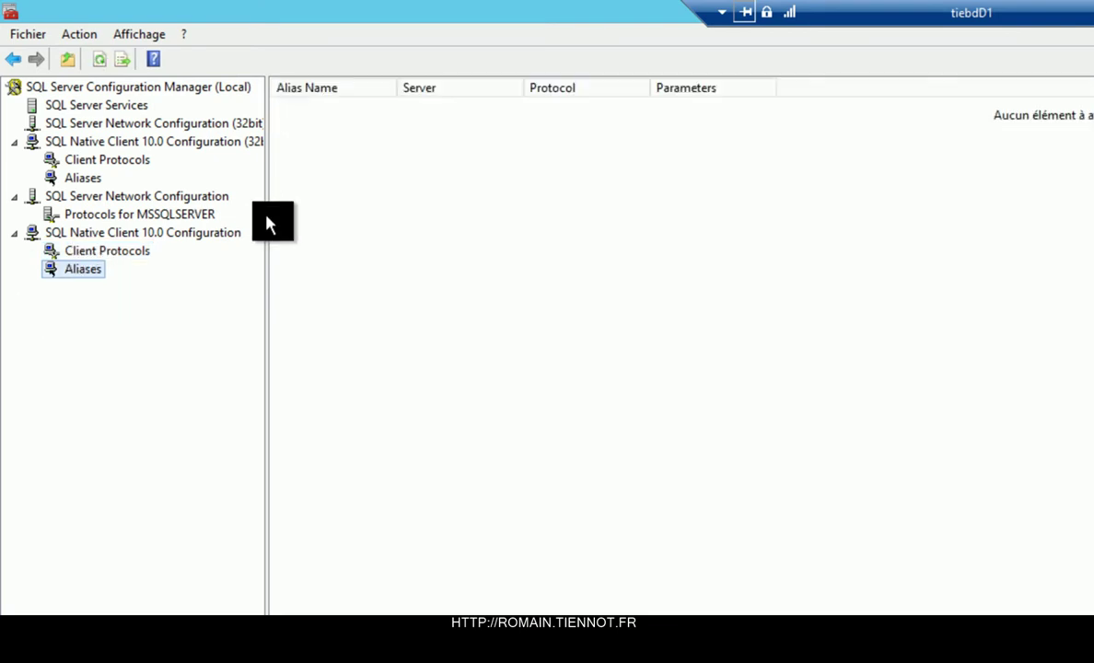
click(81, 105)
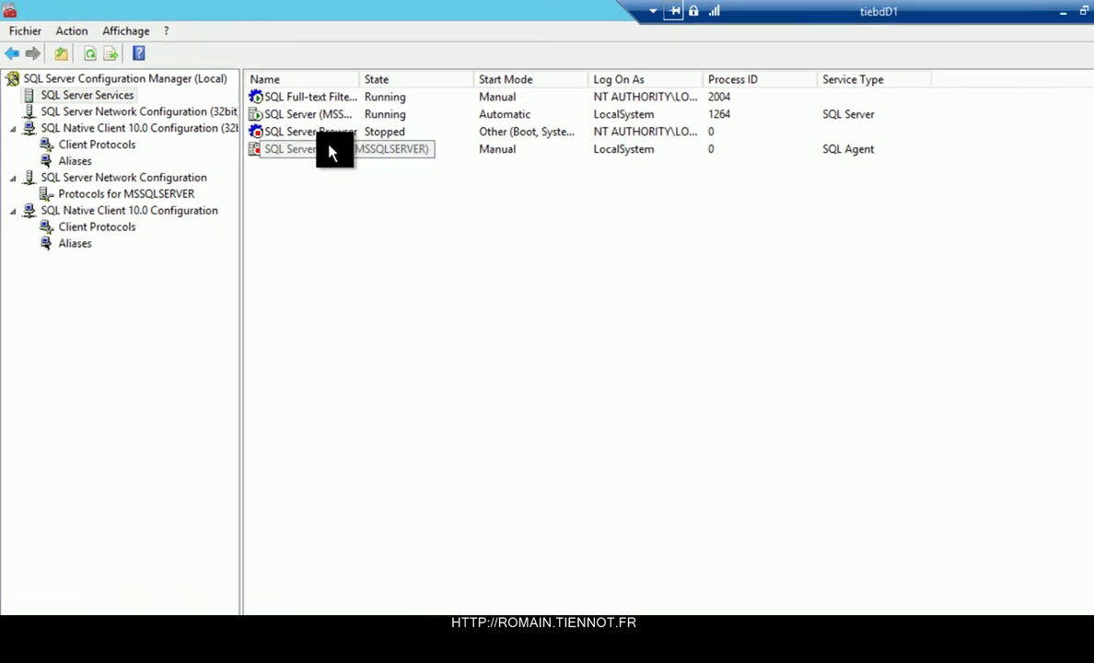
Restart the SQL Server (MSSQLSERVER) service so it runs again as process 1056.
click(333, 115)
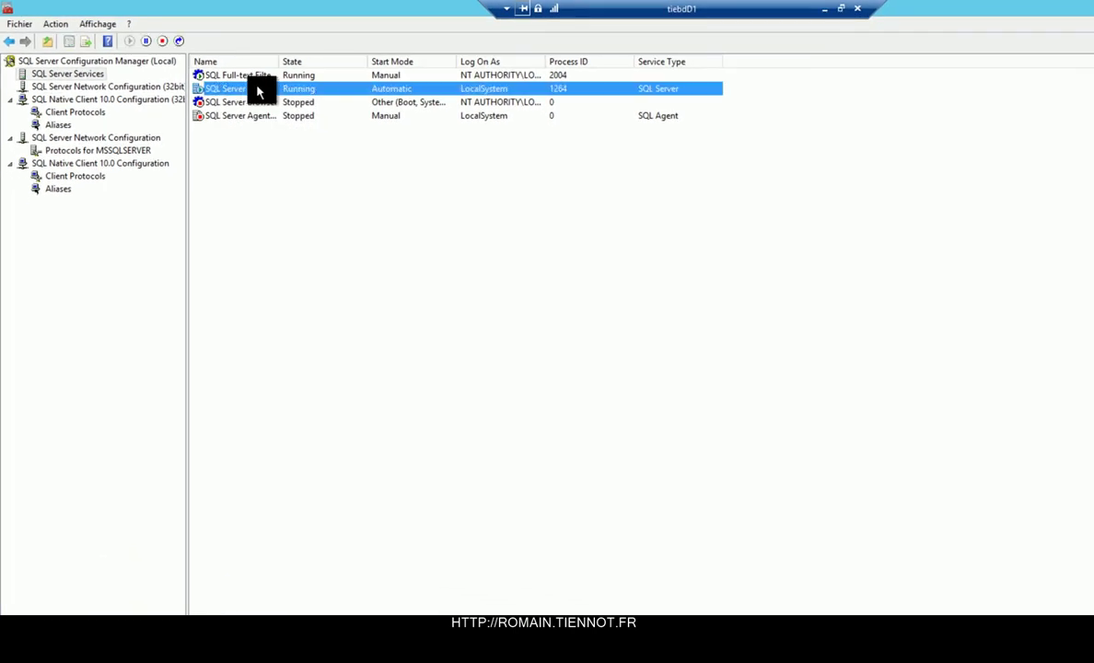
right_click(259, 92)
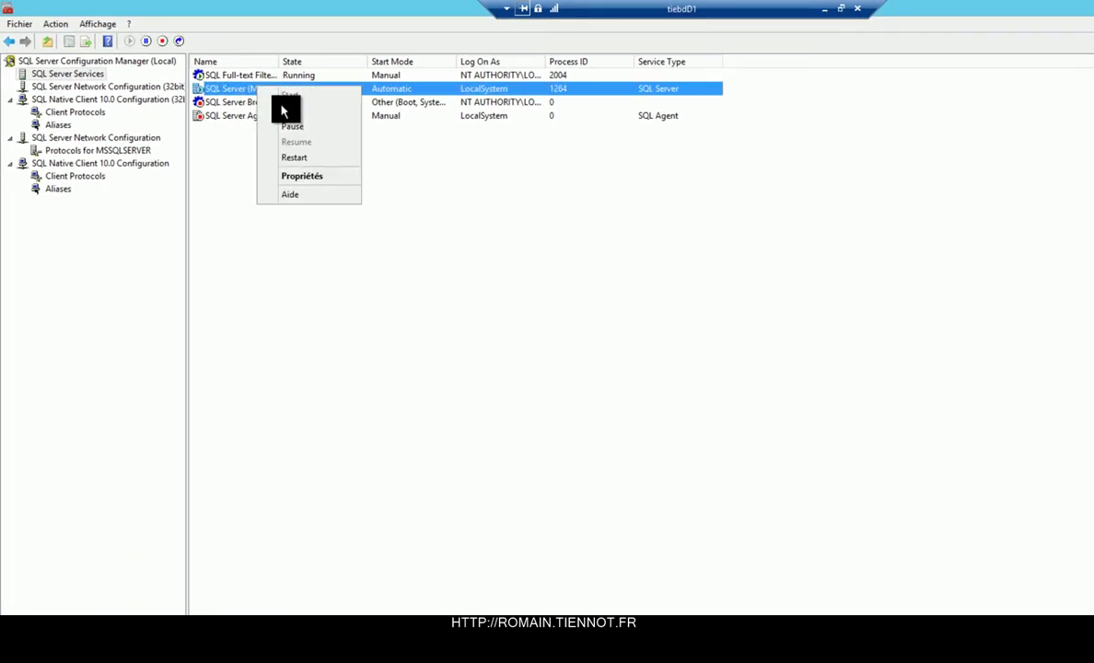
click(295, 161)
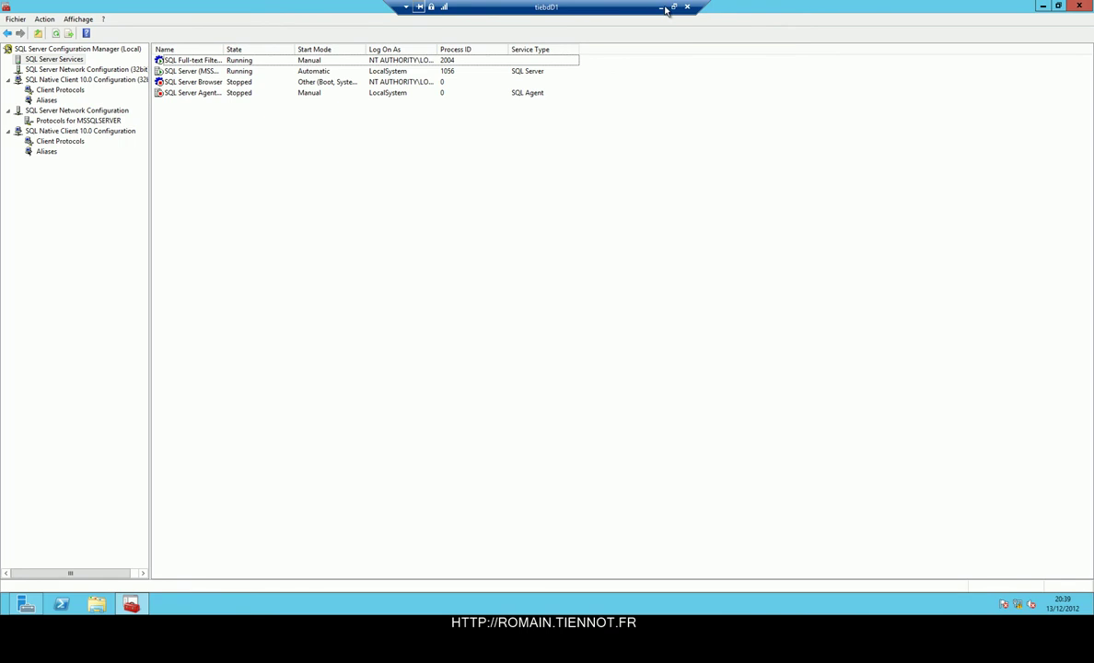
double_click(609, 10)
Retry the ODBC connection twice, dismiss the SSPI errors, and advance the Broker wizard to Confirmation.
double_click(470, 68)
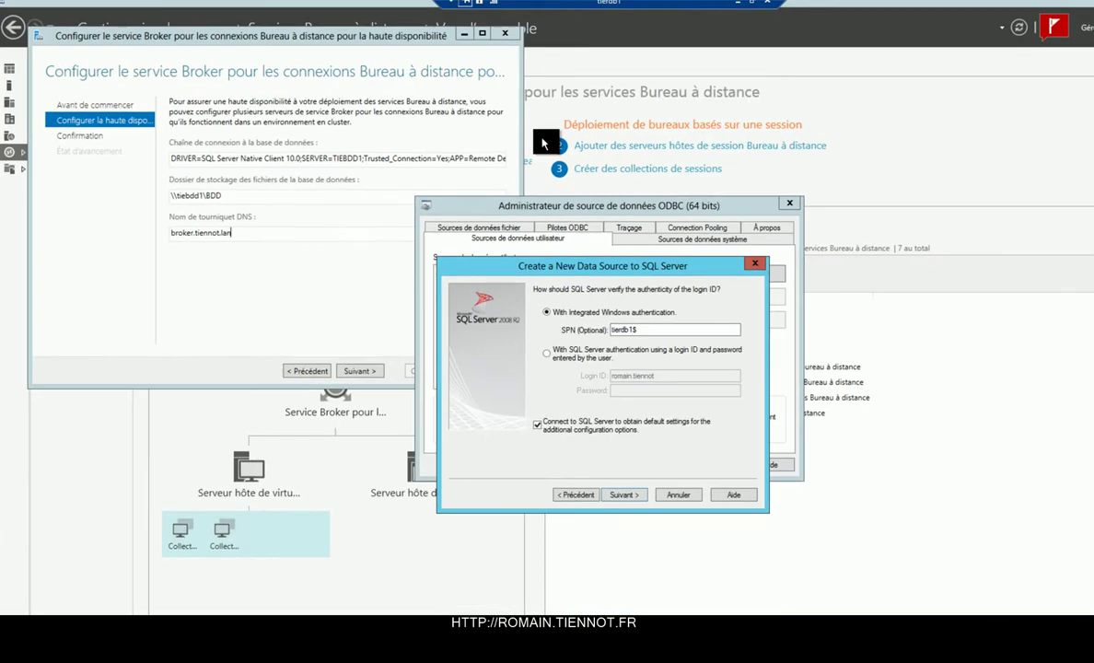
click(727, 578)
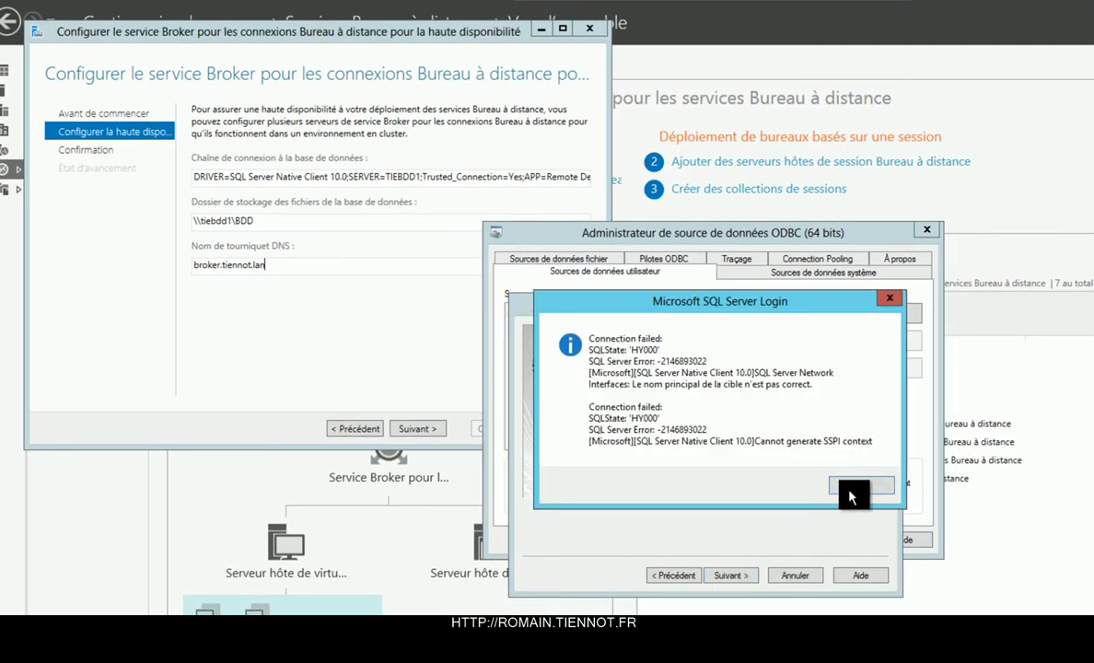
click(854, 488)
click(727, 576)
click(857, 488)
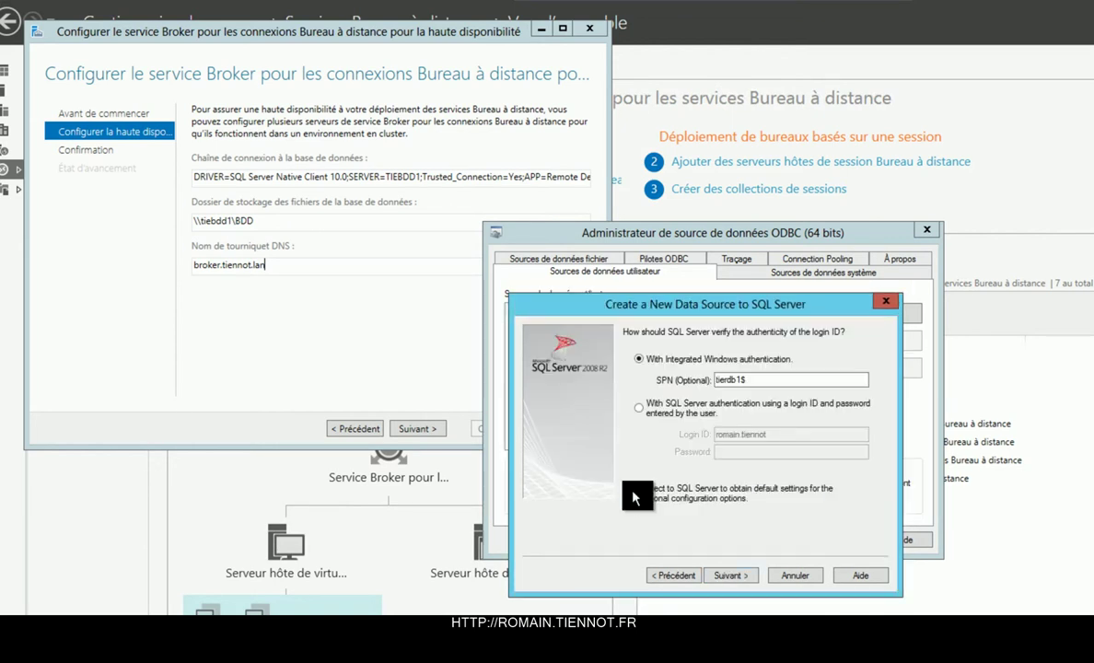
click(419, 430)
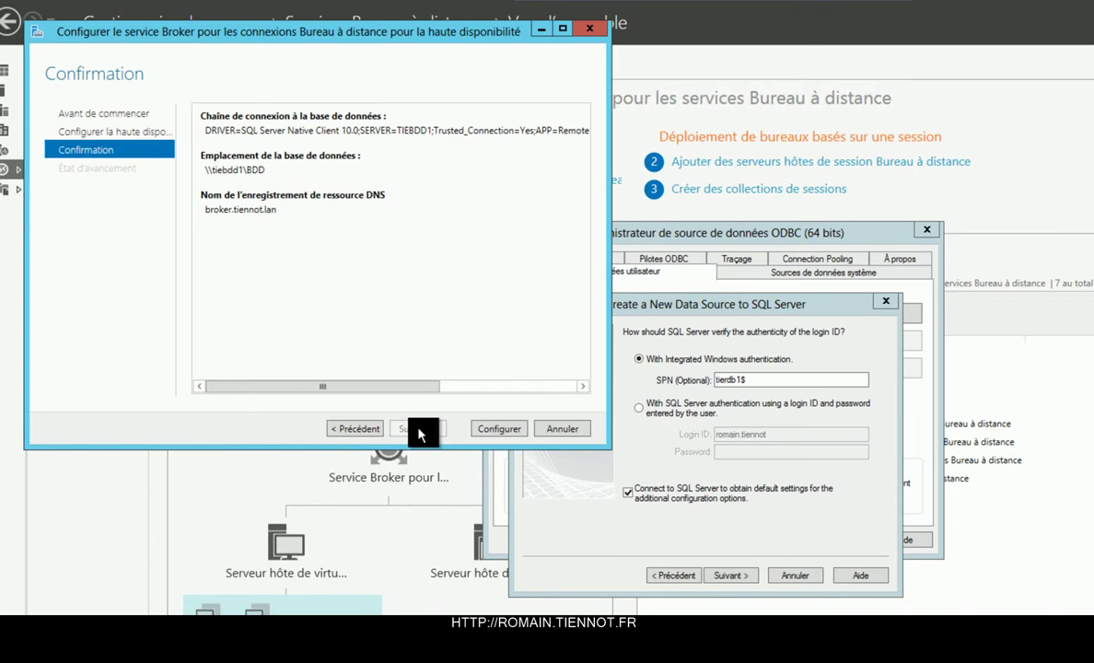
Apply the Broker high-availability configuration and close both ODBC dialogs.
click(485, 433)
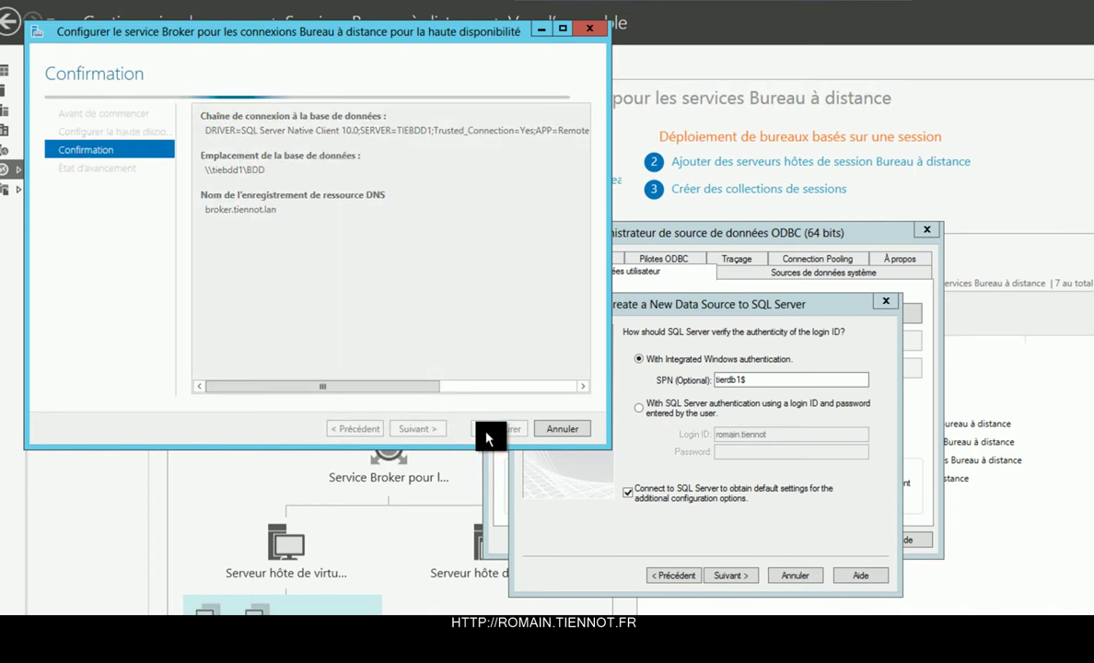
click(887, 303)
click(943, 237)
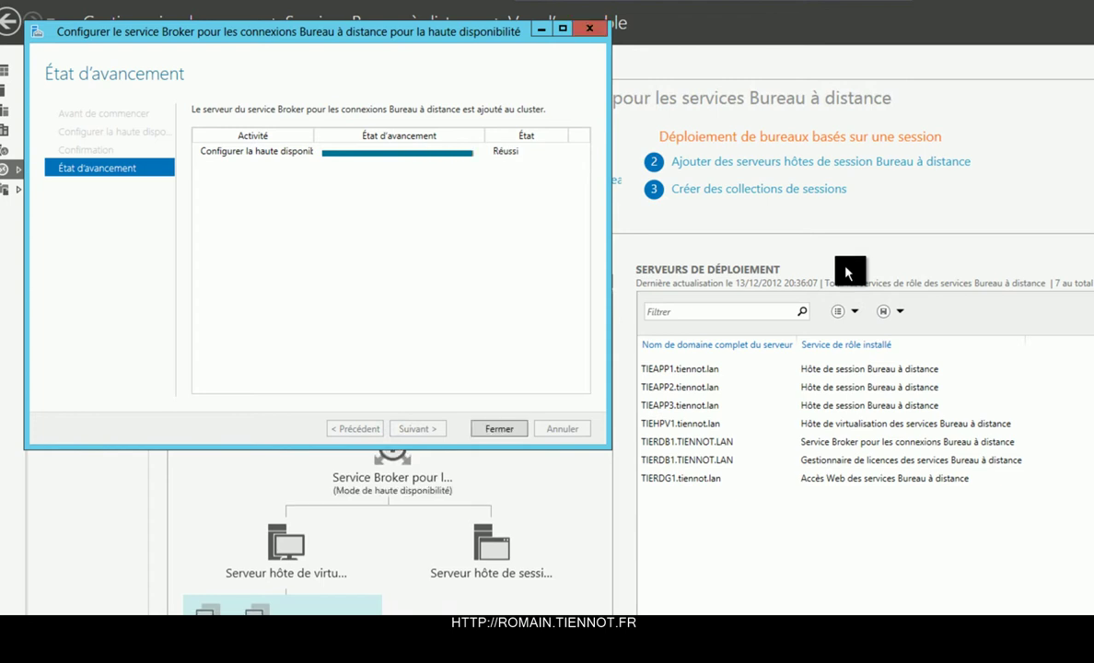
Close the finished wizard, then start and cancel adding another Connection Broker server.
click(499, 428)
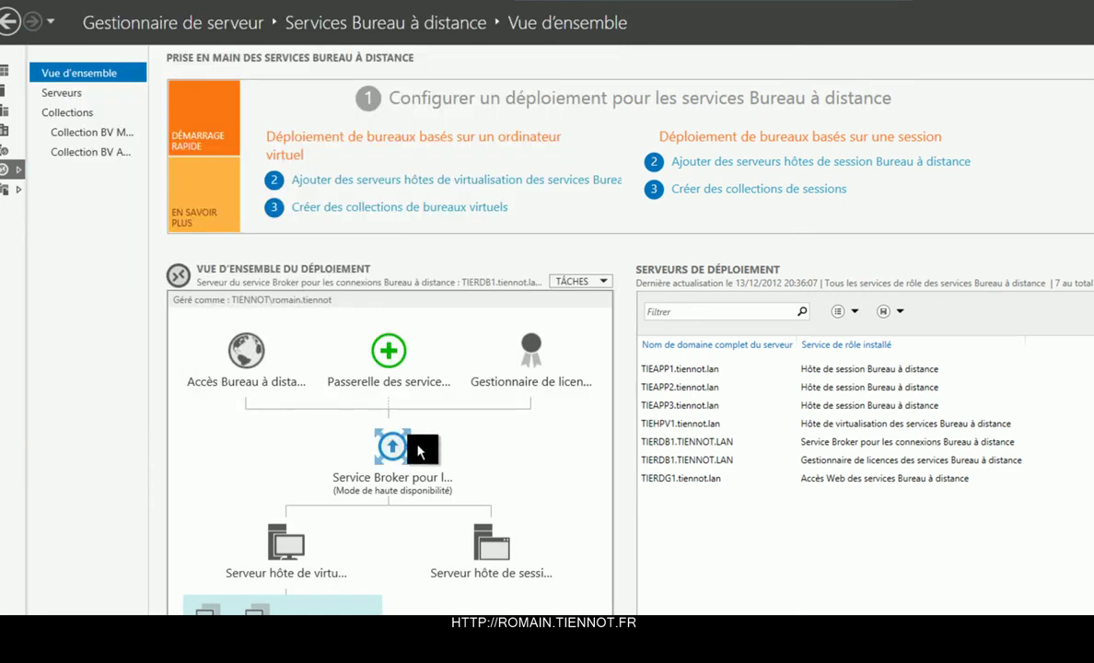
right_click(407, 442)
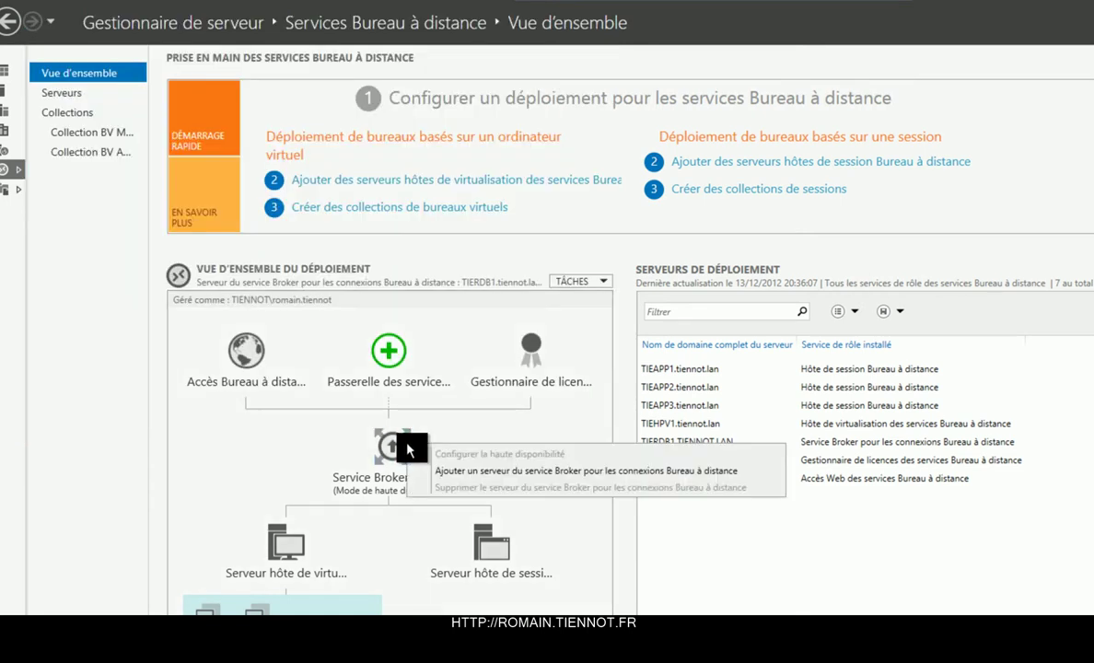
click(444, 471)
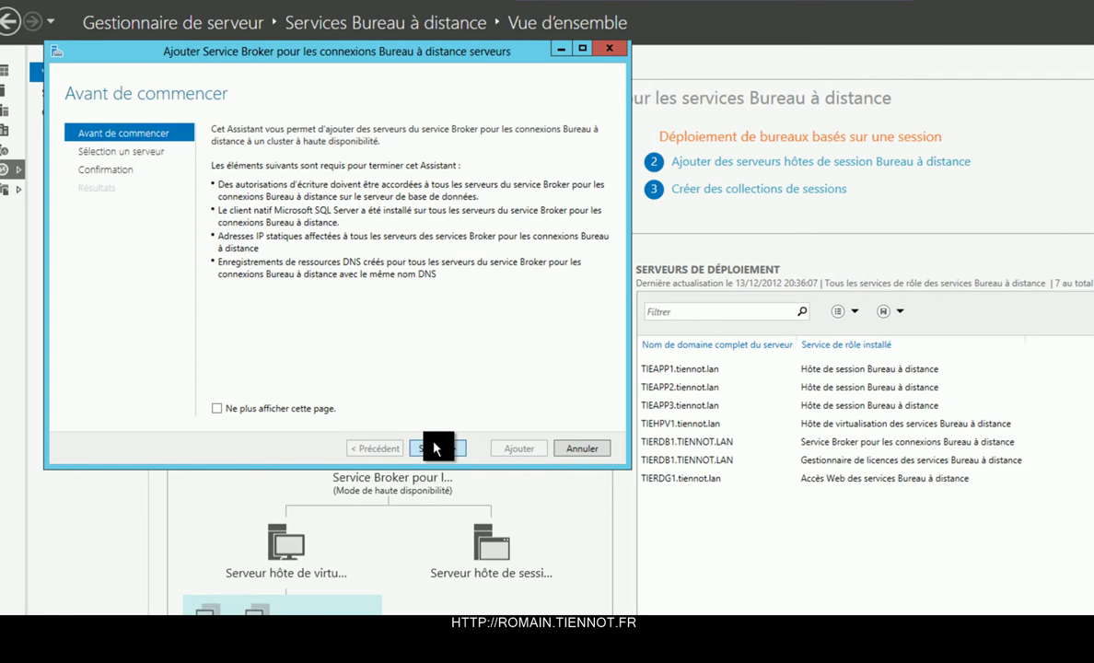
click(434, 446)
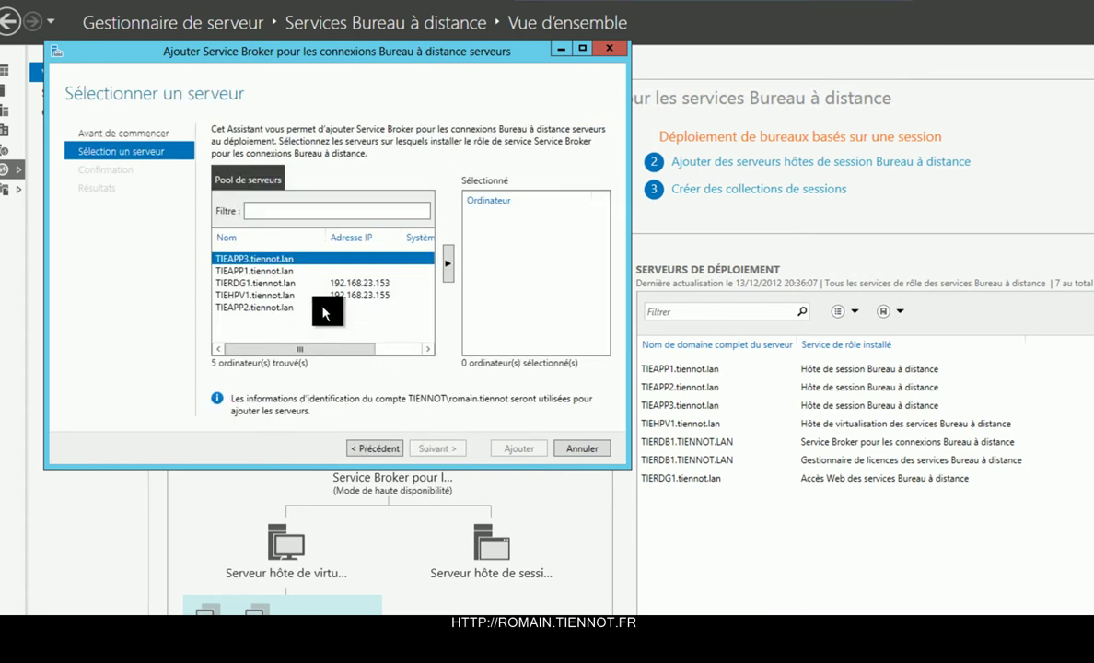
click(563, 448)
click(725, 437)
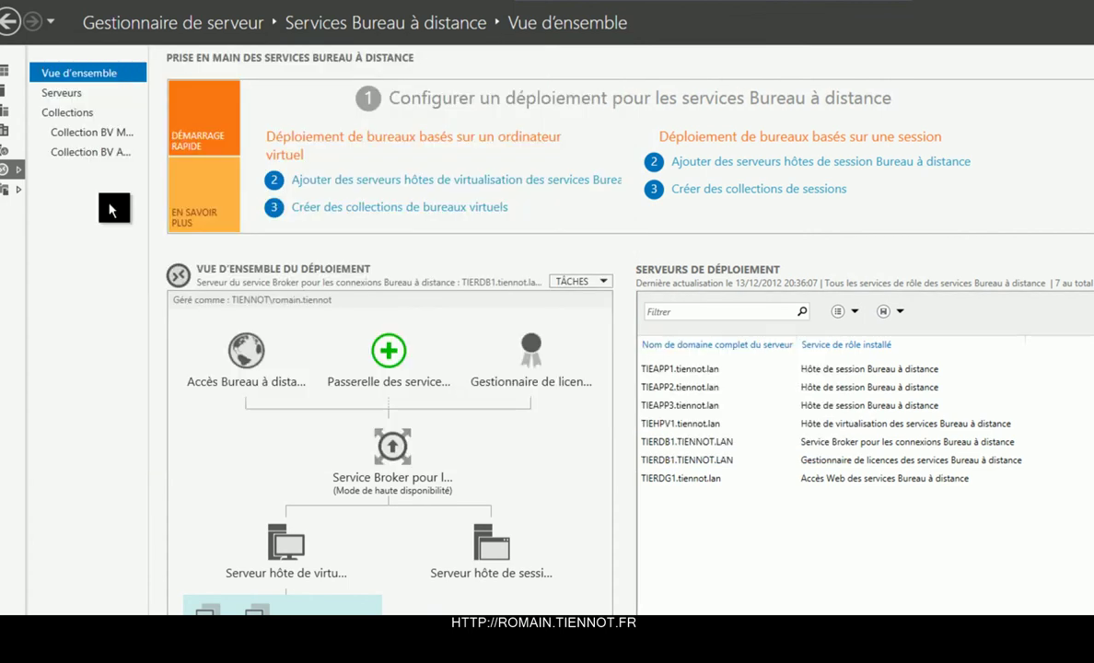
Search the directory and add TIERDB2 to the managed servers pool.
click(24, 153)
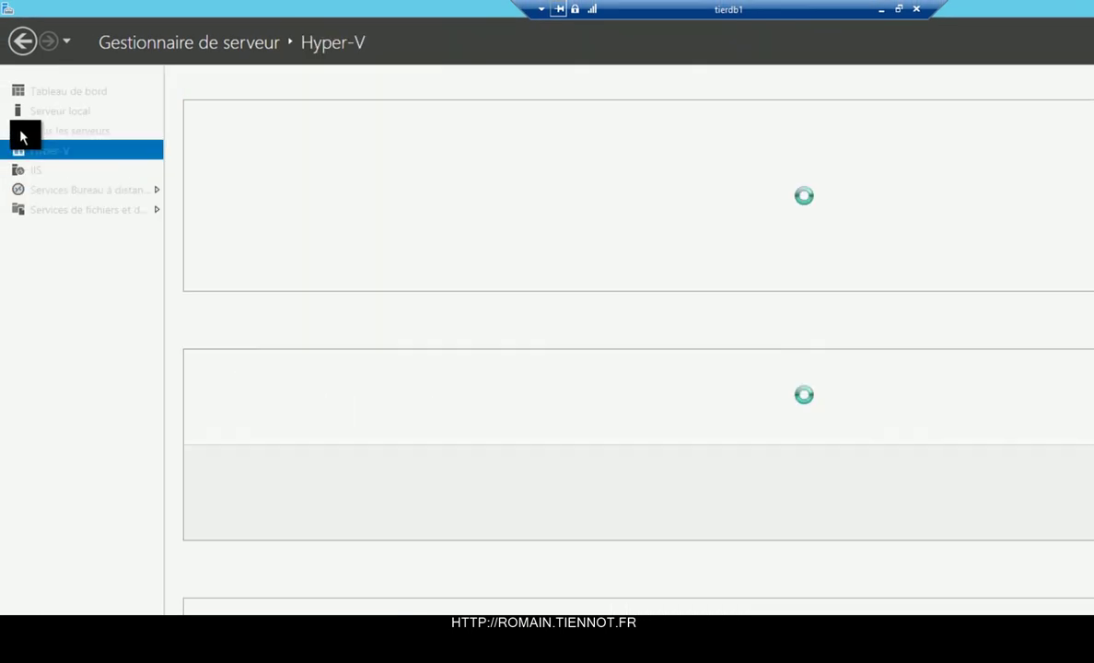
click(21, 131)
right_click(21, 132)
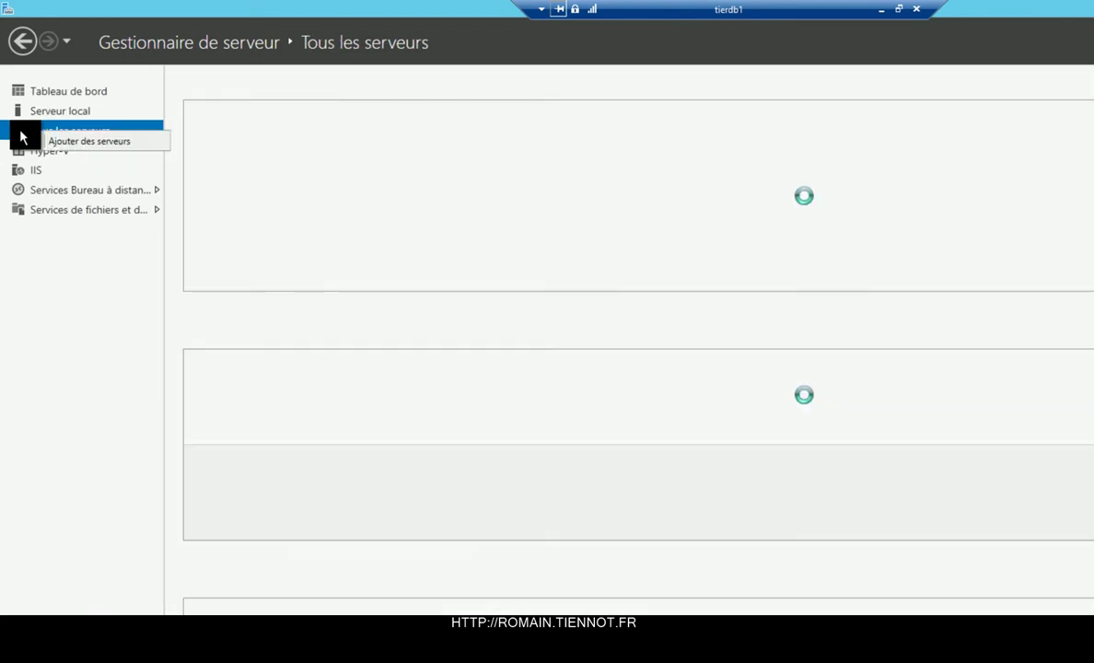
click(61, 144)
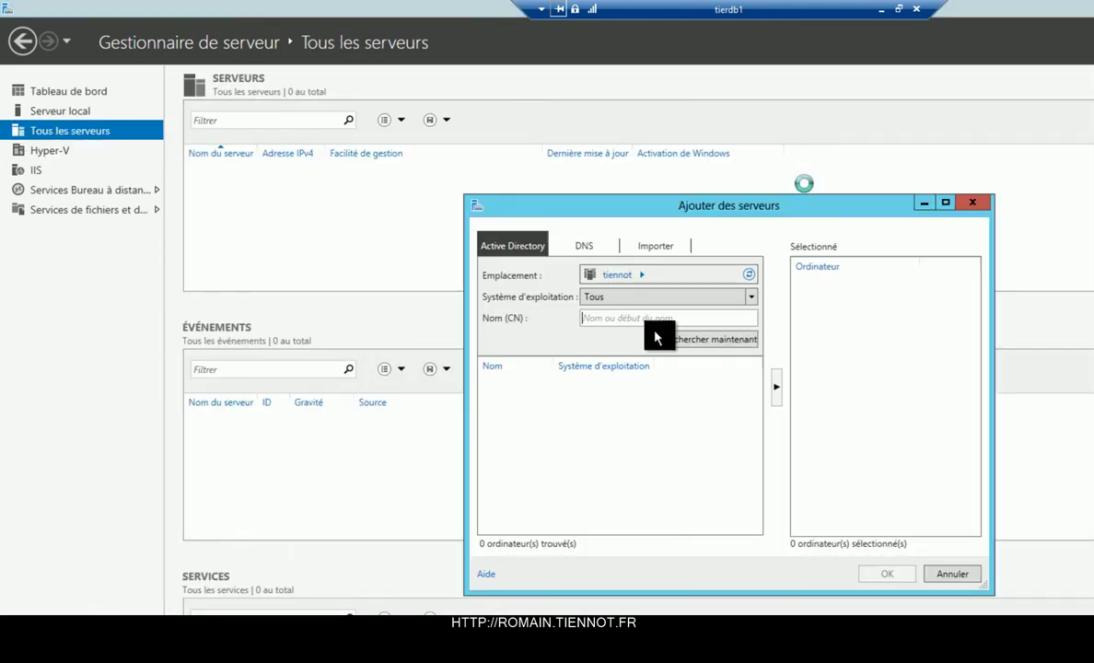
click(693, 341)
mouse_move(760, 411)
mouse_down()
mouse_move(761, 491)
mouse_move(762, 411)
mouse_up()
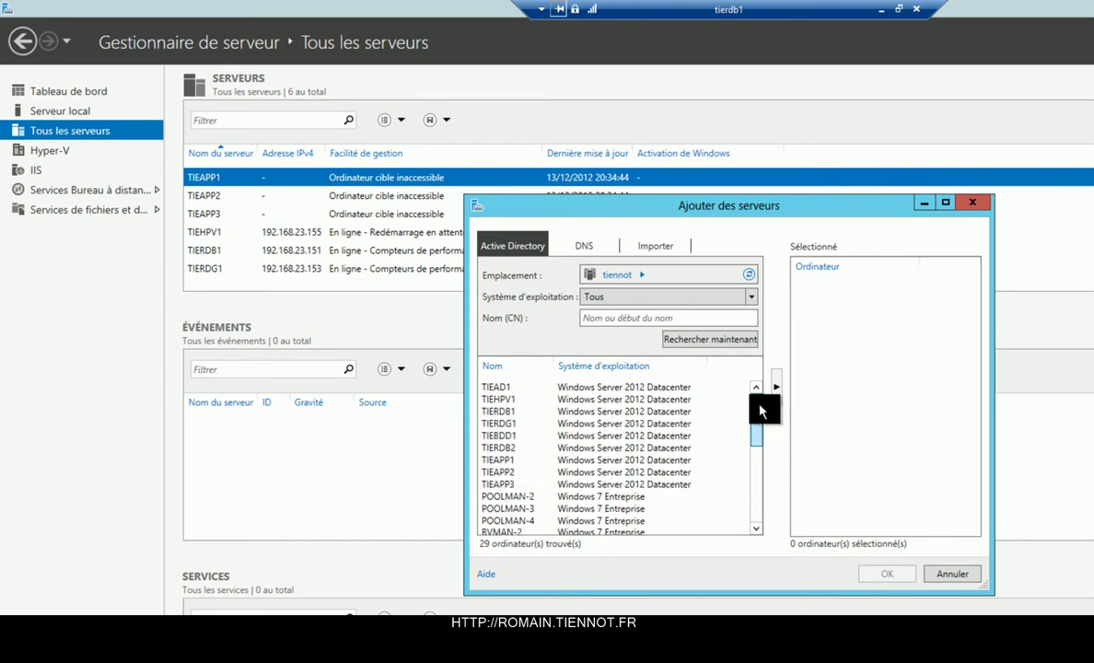
click(597, 401)
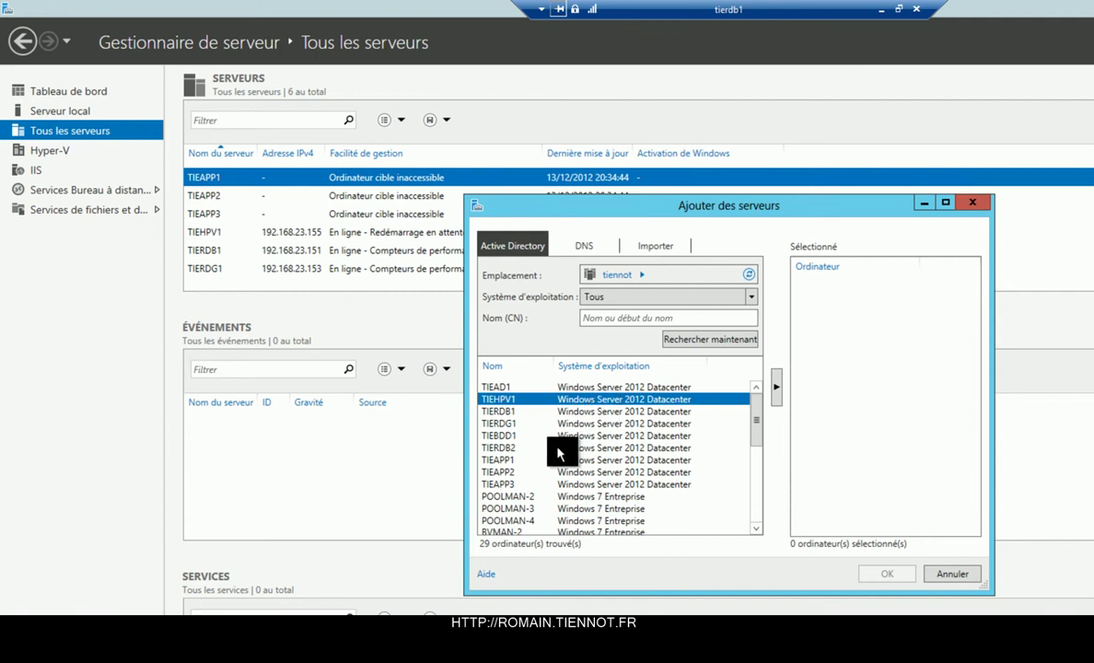
click(517, 372)
click(516, 372)
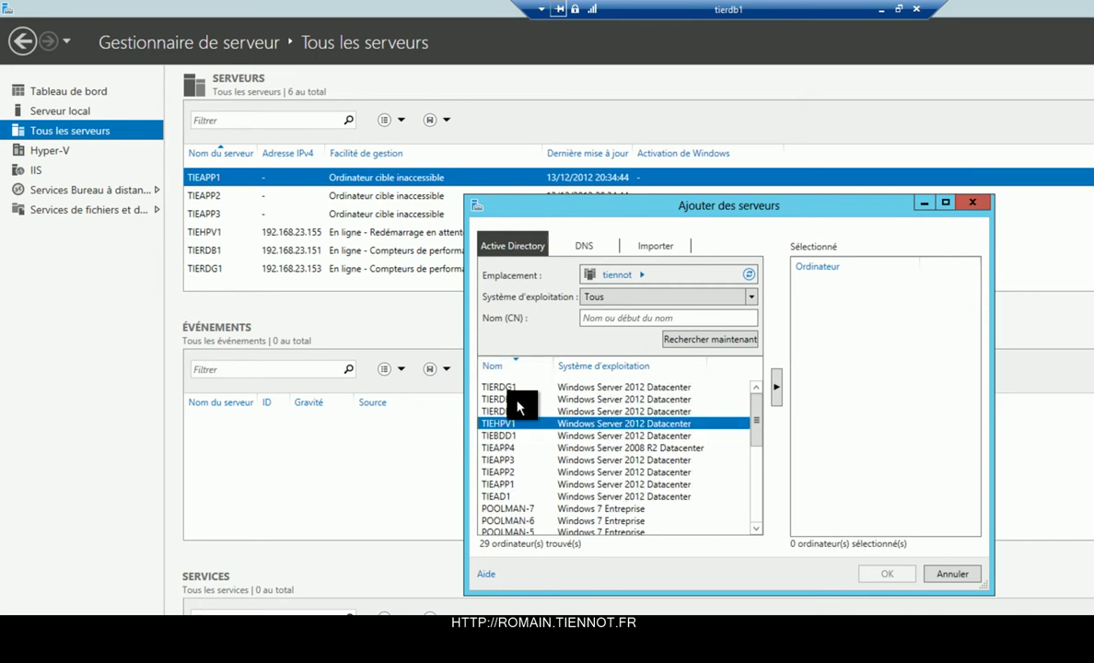
click(517, 402)
double_click(516, 403)
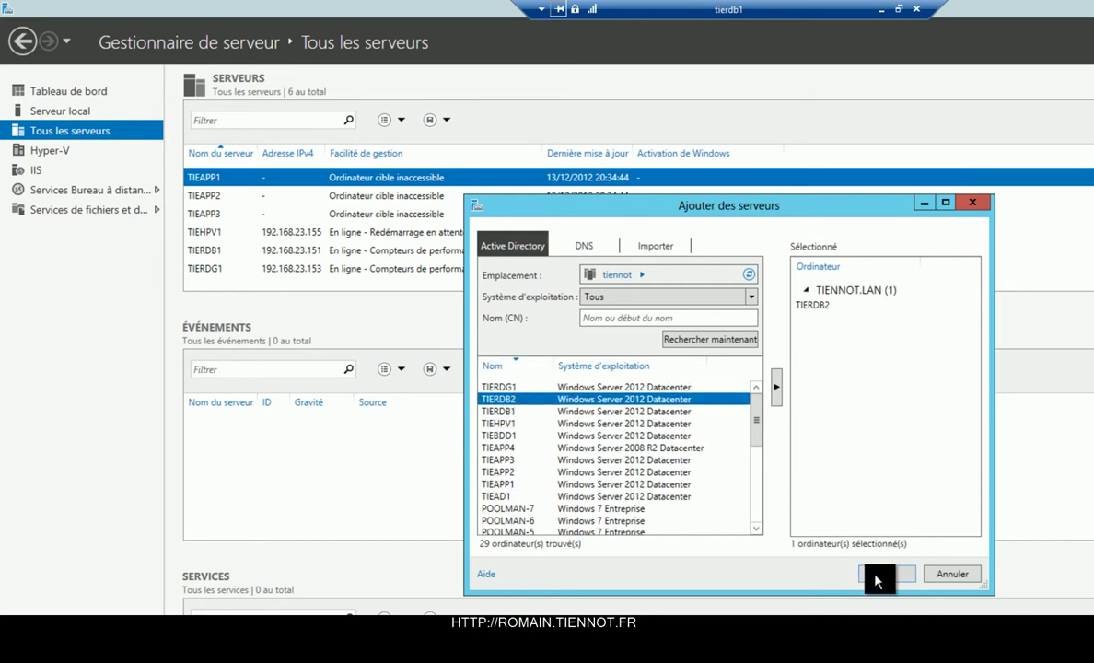
click(885, 574)
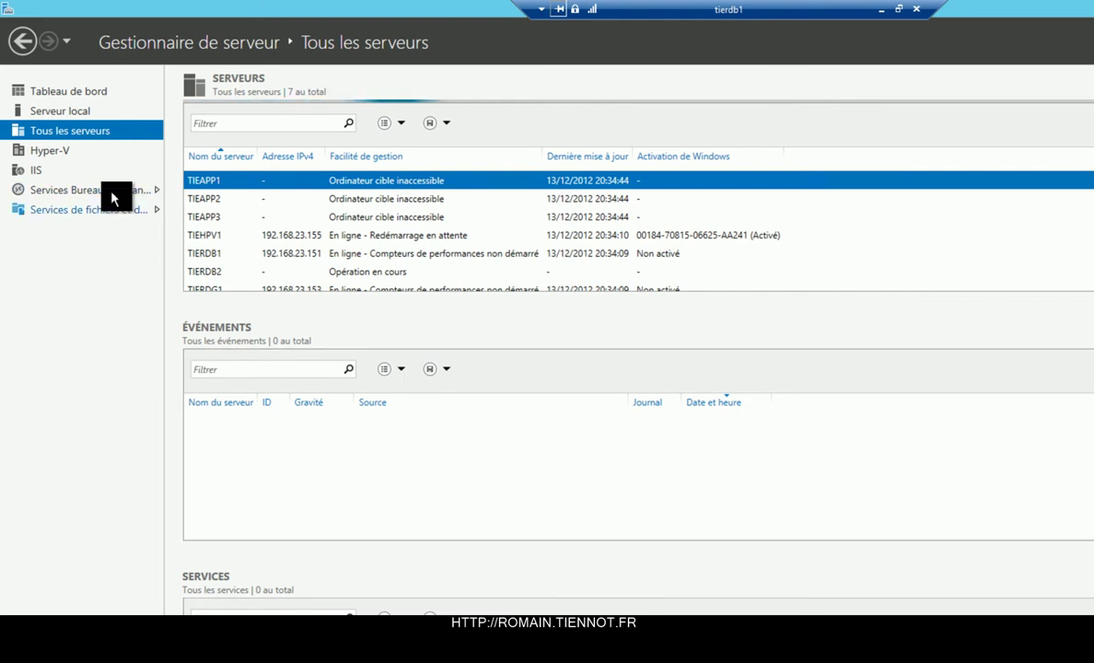
View the File and Storage Services iSCSI page, then return to the Remote Desktop Services overview.
click(112, 204)
click(109, 192)
click(21, 192)
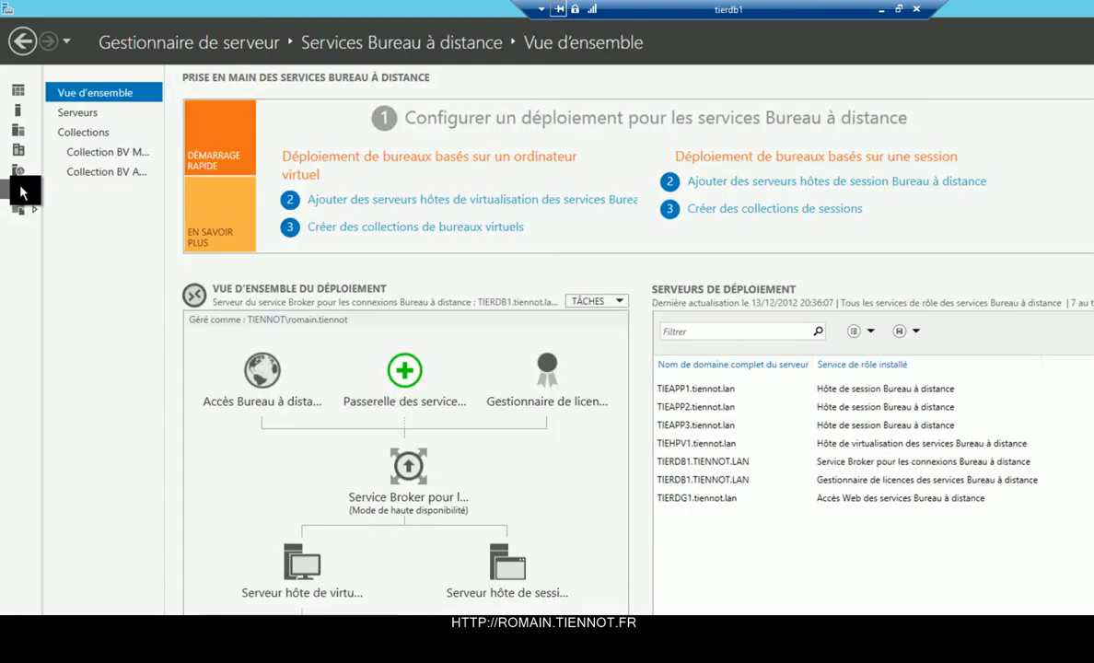
Add TIERDB2 from the server pool as a new Connection Broker server in the Broker wizard.
right_click(411, 478)
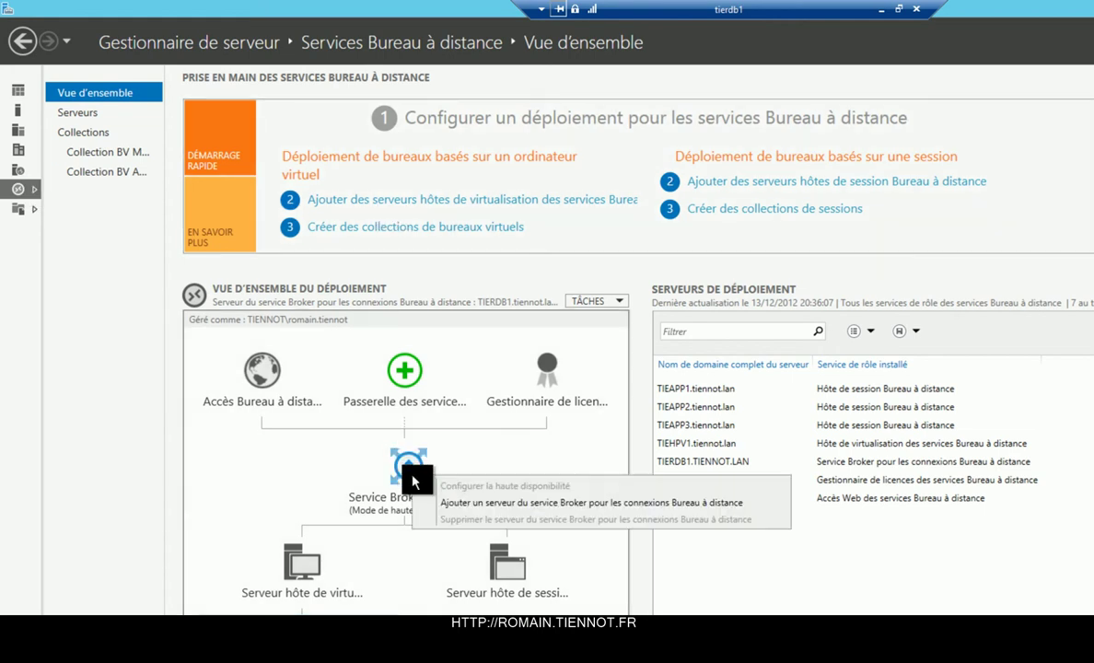
click(465, 504)
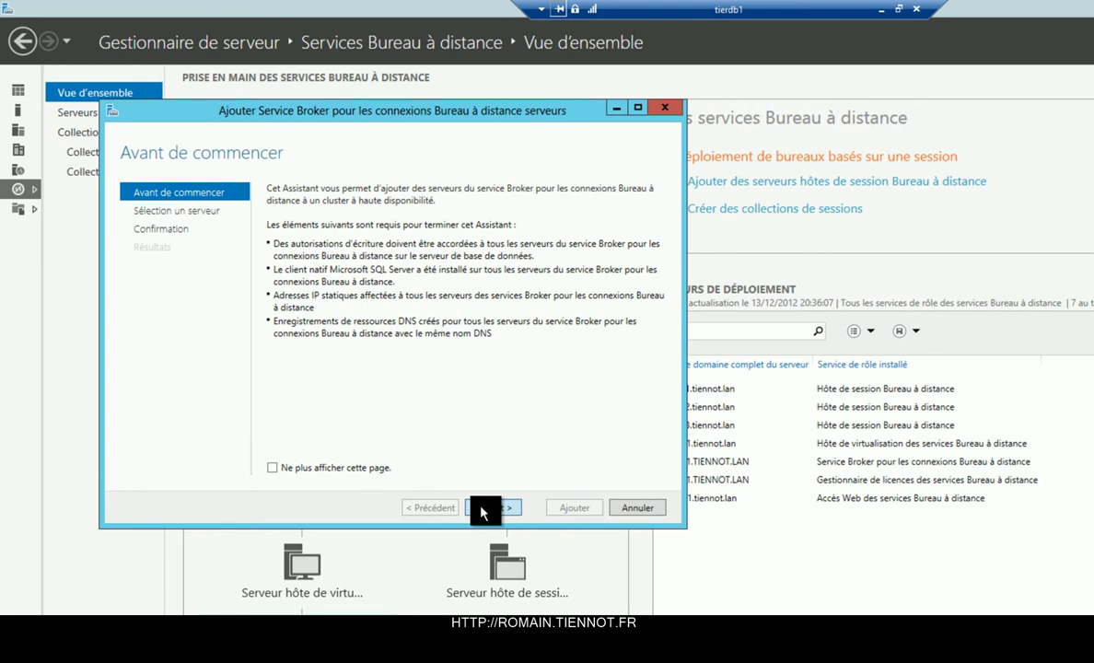
click(482, 507)
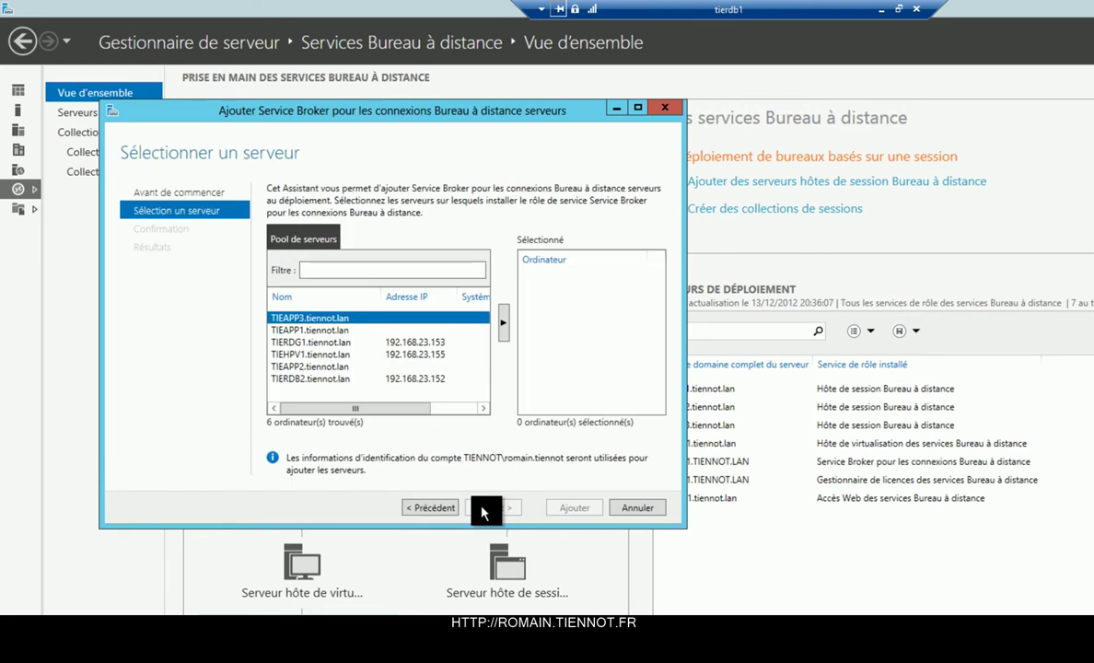
click(324, 379)
click(503, 324)
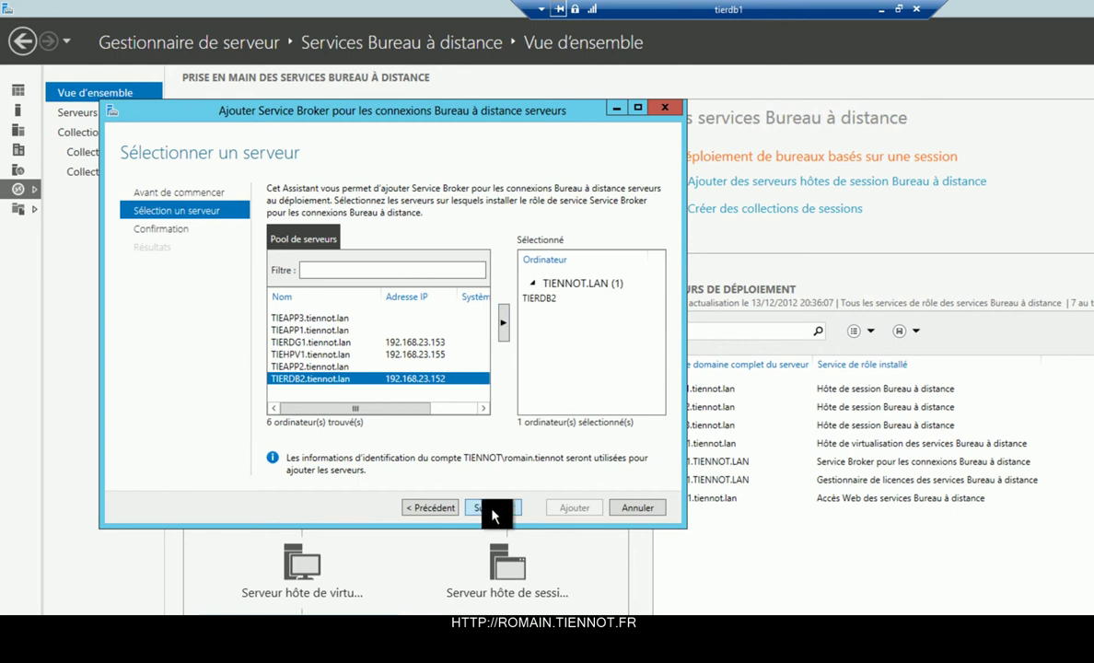
click(492, 512)
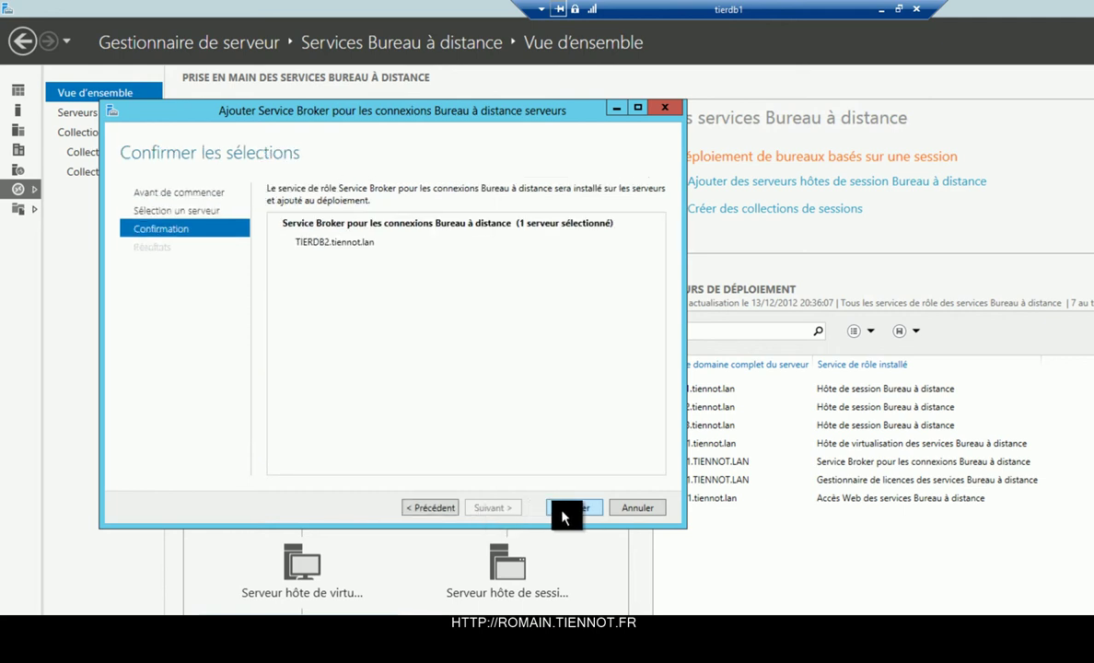
Install the Service Broker role on TIERDB2.tiennot.lan and wait until it reports Réussi.
click(563, 514)
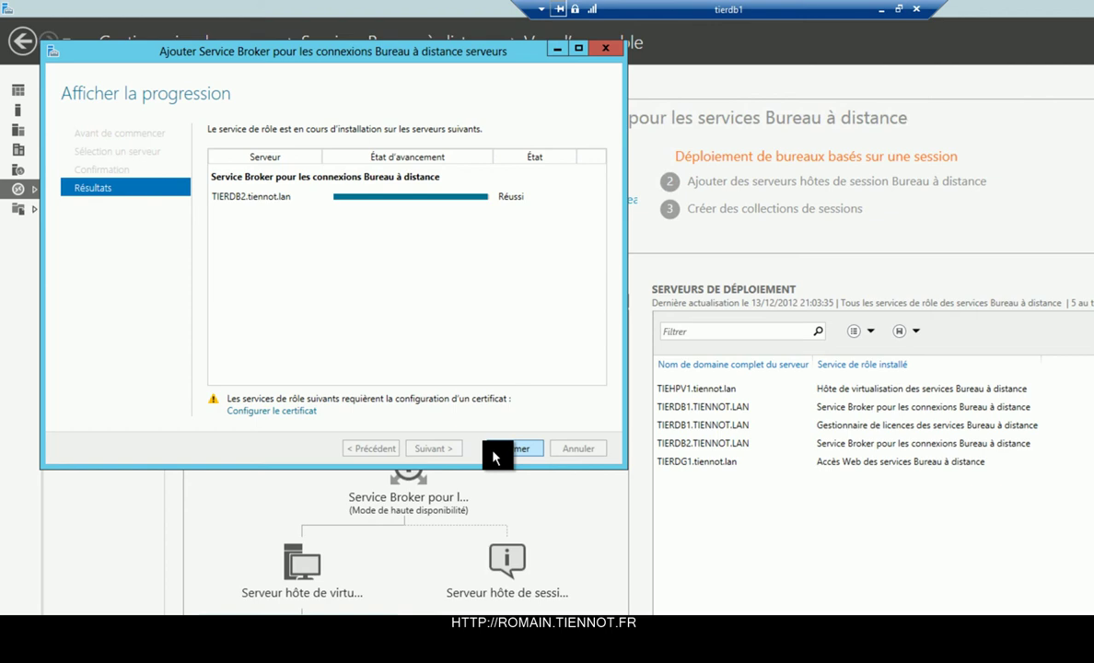
In the deployment certificate settings, select the Service Broker role row and start a new certificate.
click(301, 411)
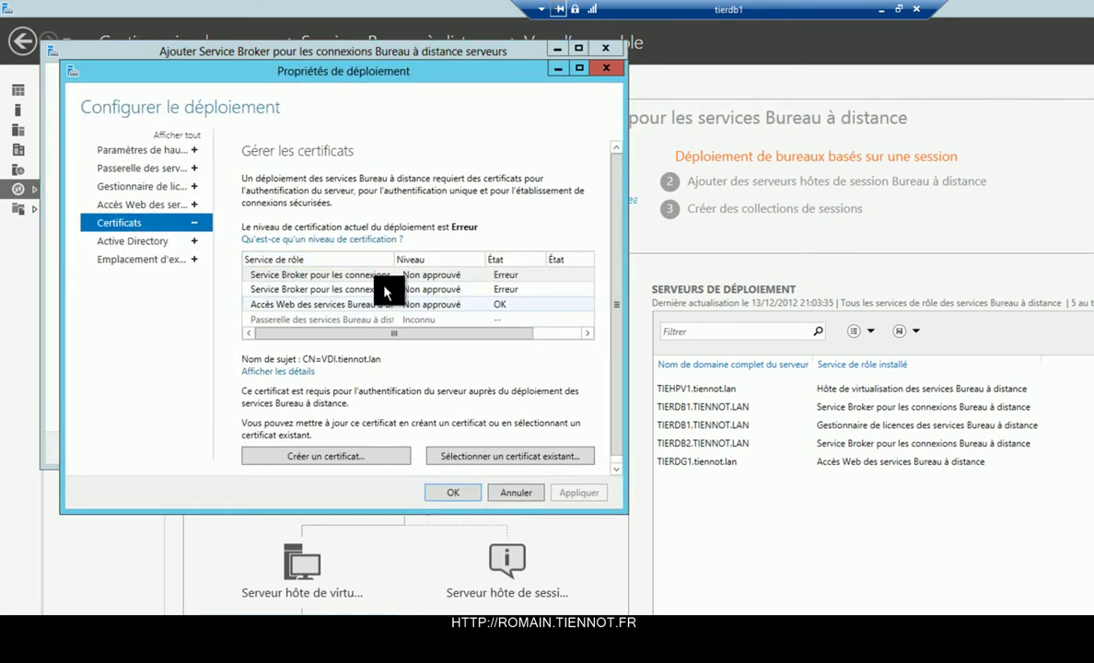
click(355, 274)
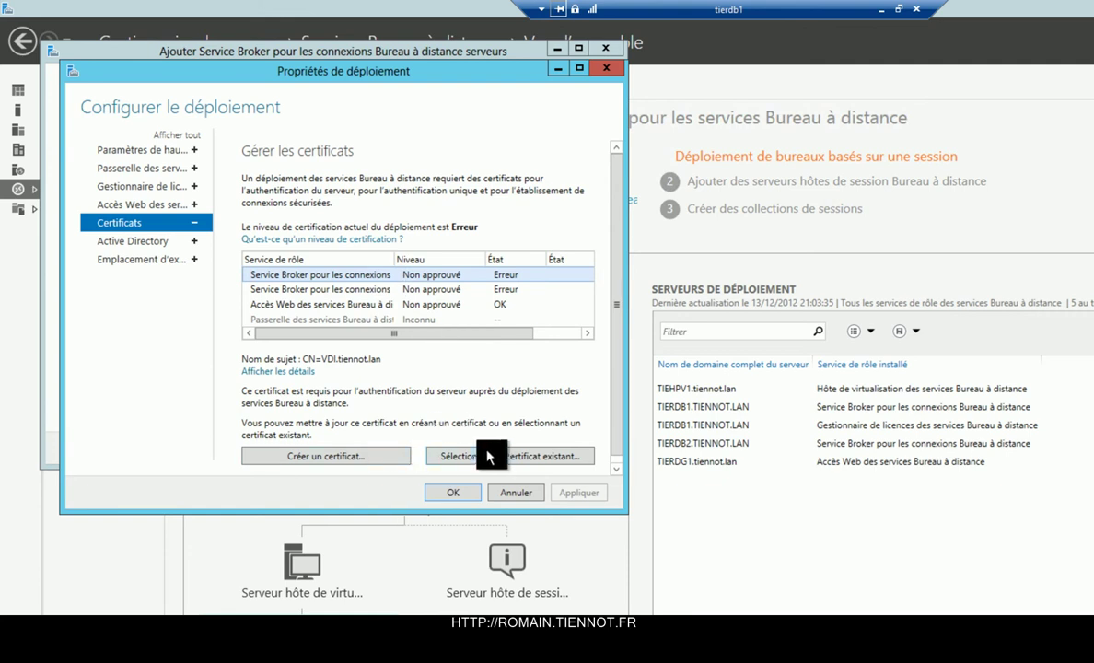
click(369, 455)
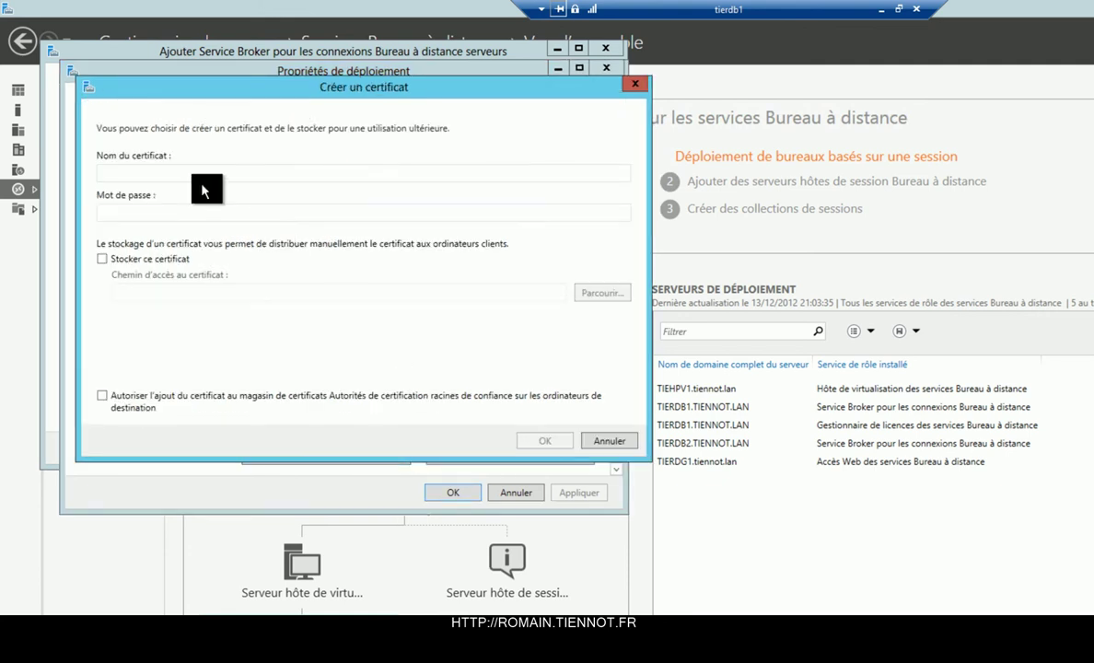
Name the new certificate broker.tiennot.lan and enter its password.
click(133, 168)
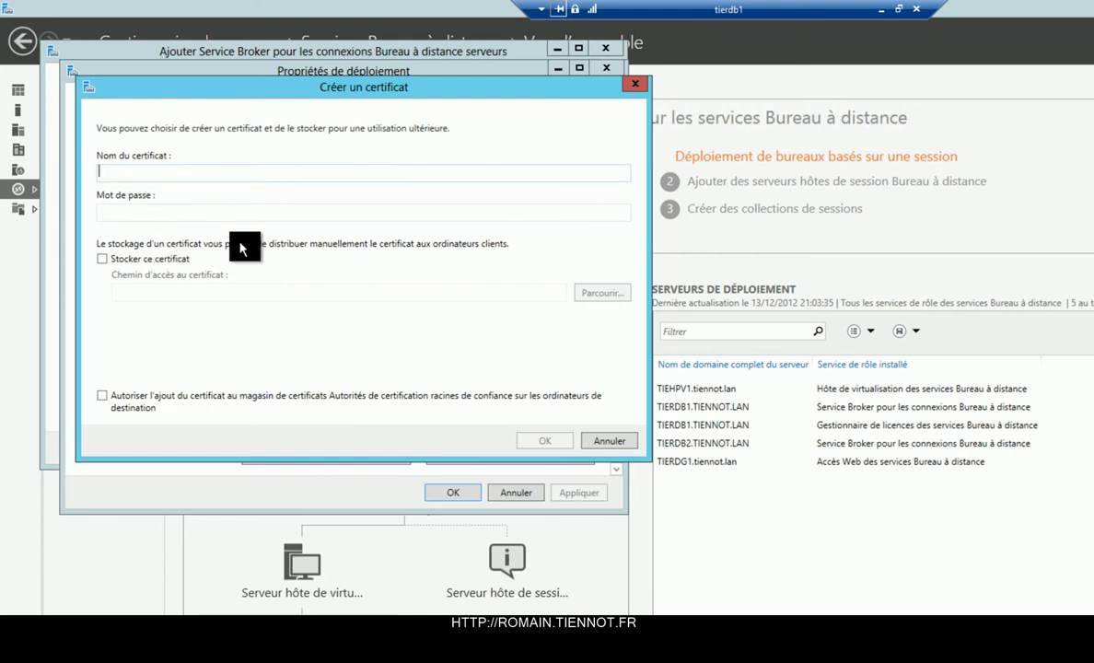
text(nroker)
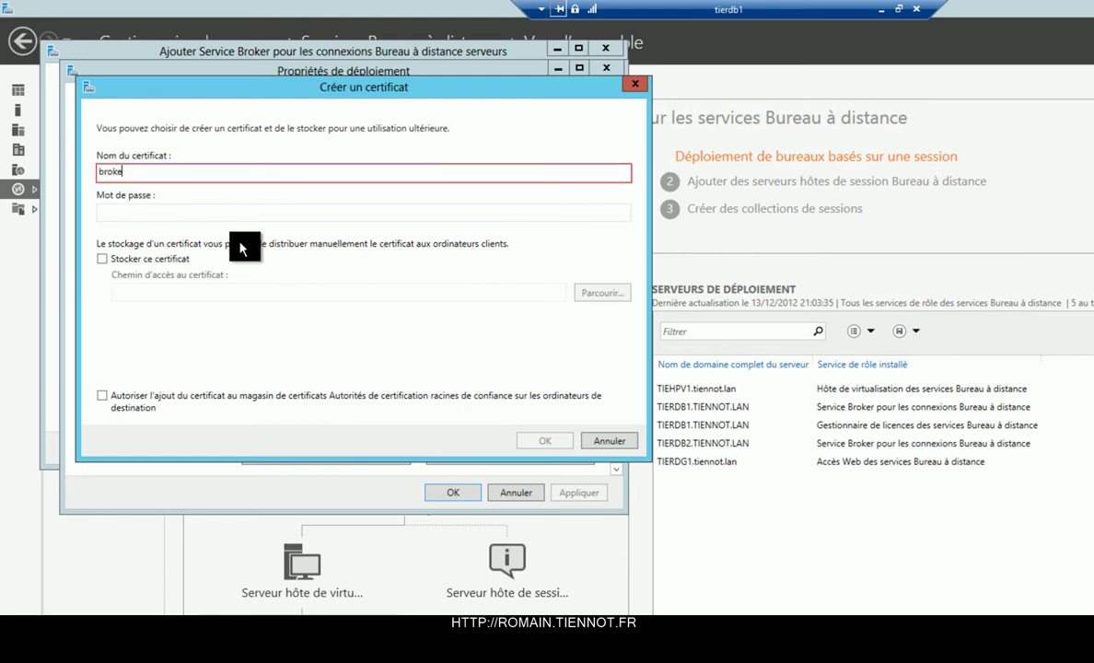
text(.tiennot.lan)
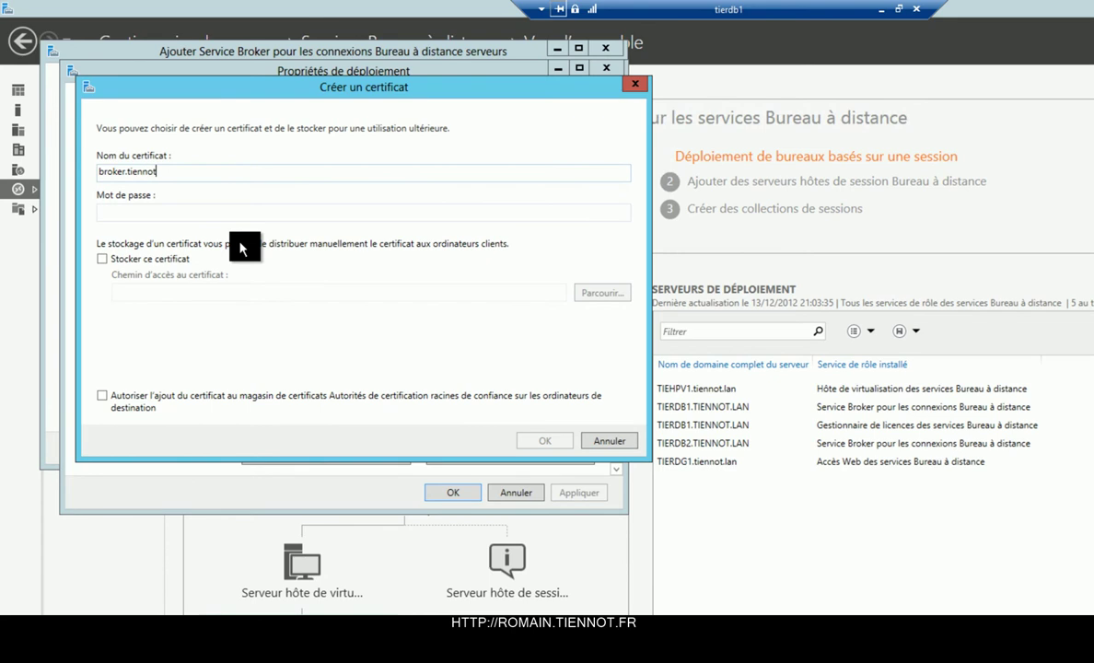
click(224, 211)
text(••••••••)
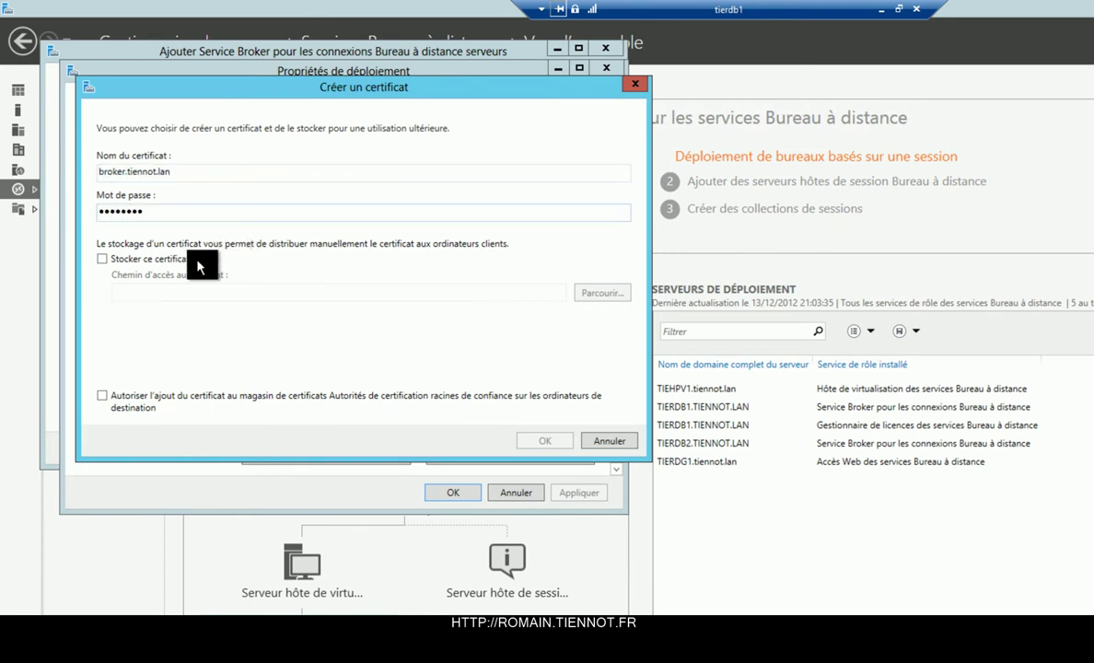
Save the certificate as broker.tiennot.lan.pfx on the Desktop, allow it in trusted root stores, and confirm.
click(195, 248)
click(619, 293)
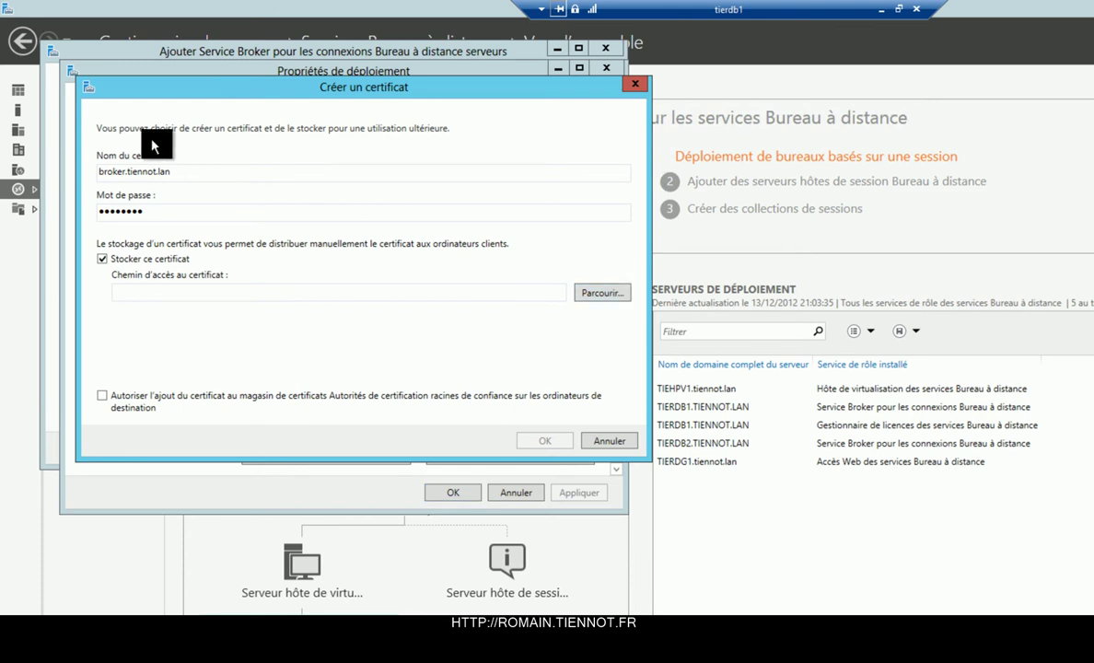
click(140, 205)
click(307, 430)
text(broker.)
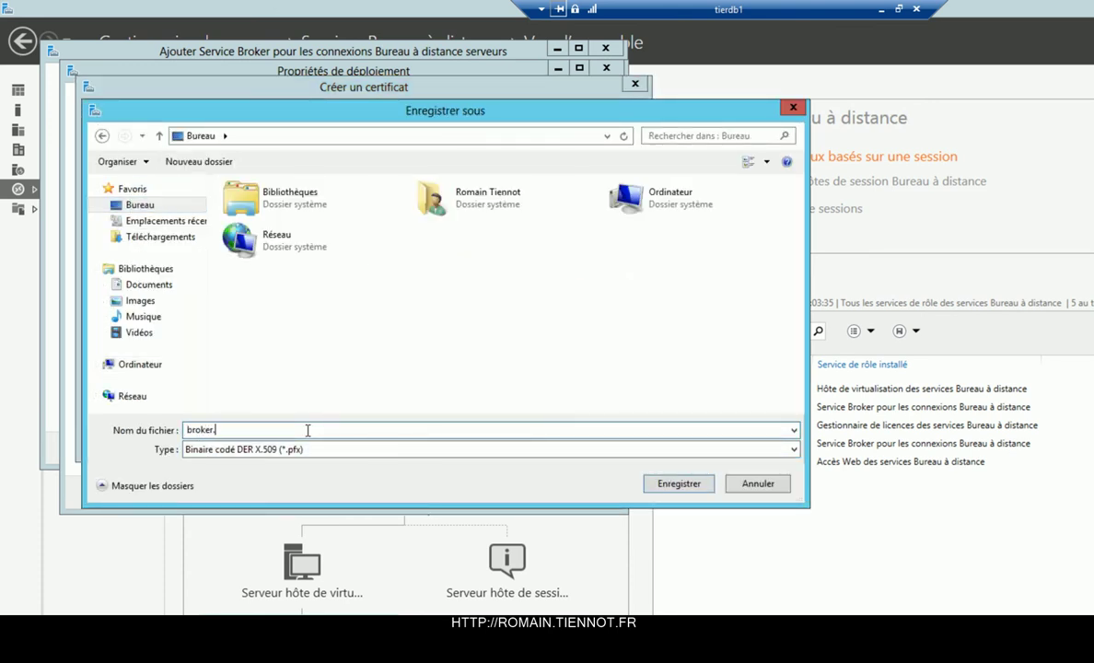
text(tiennot.lan)
key(Return)
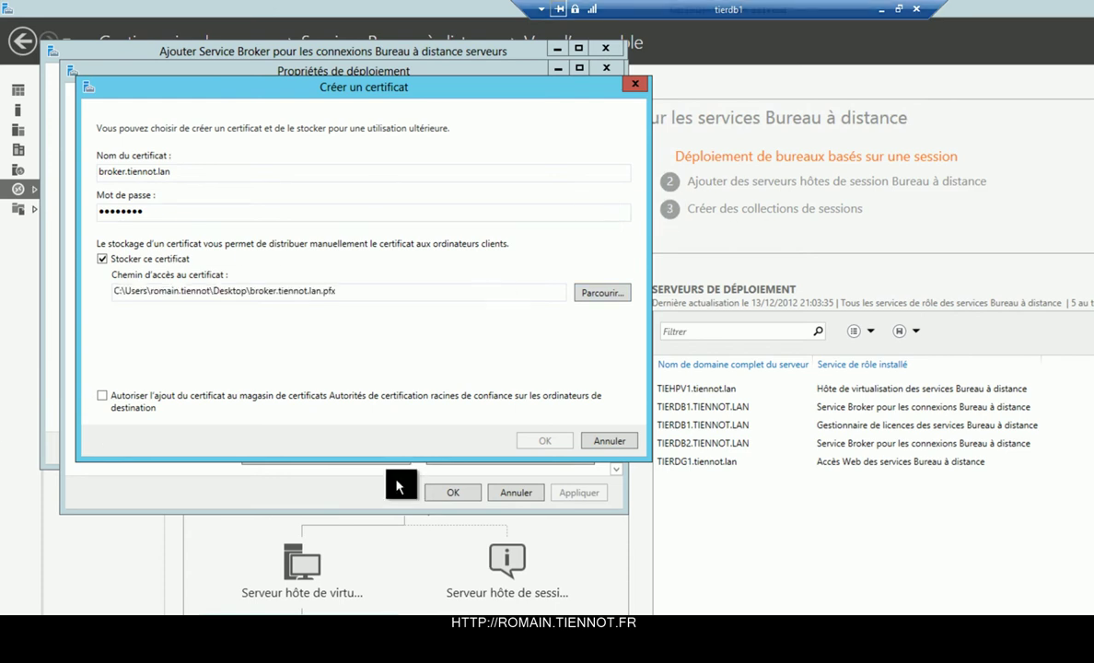
click(293, 402)
click(552, 440)
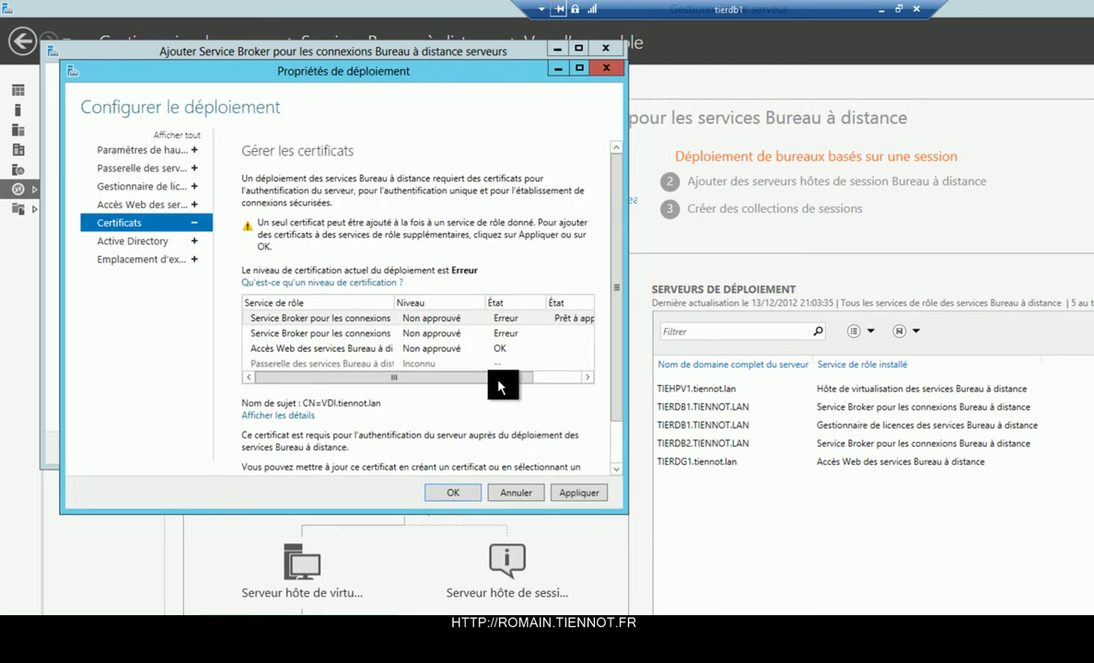
Apply the new certificate to the first broker, then assign the stored .pfx to the second broker.
click(575, 494)
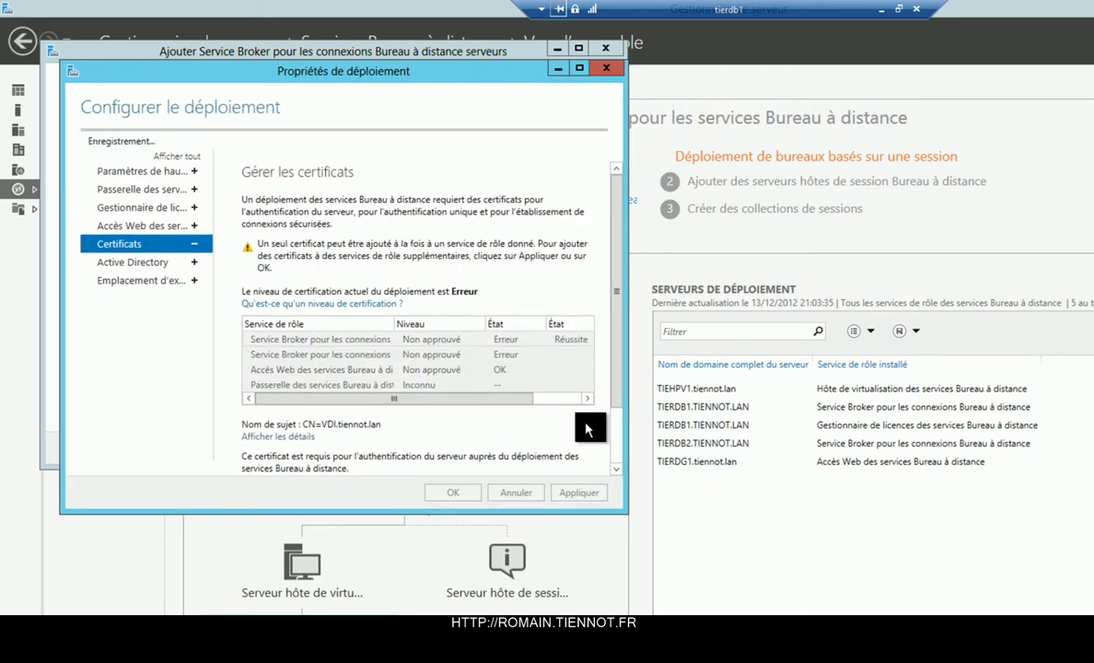
click(501, 288)
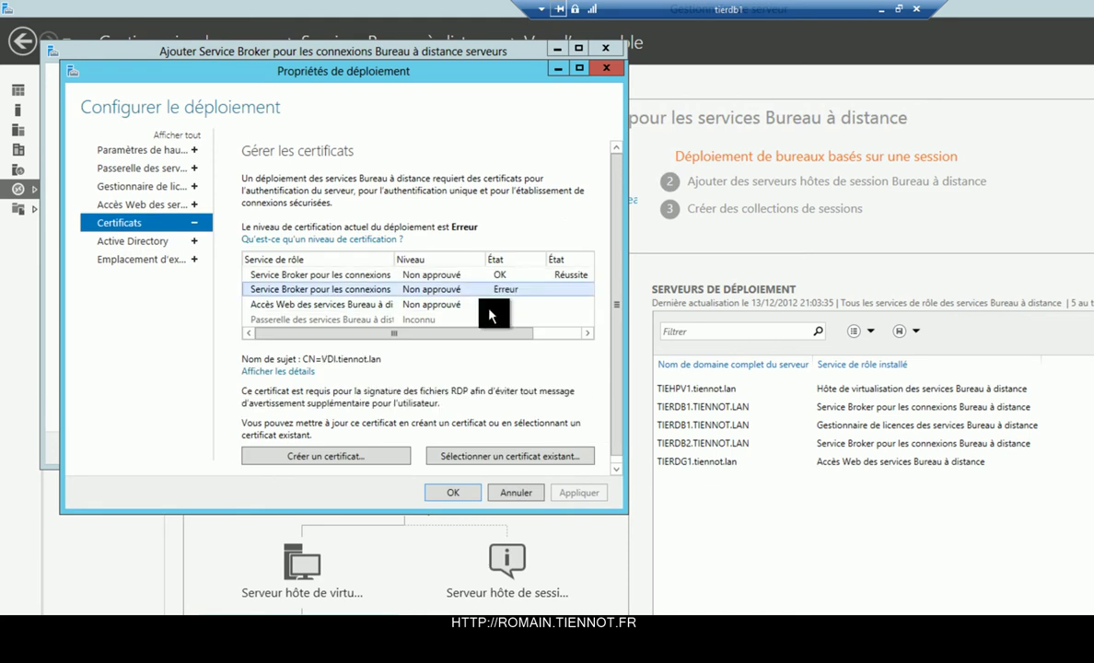
click(480, 461)
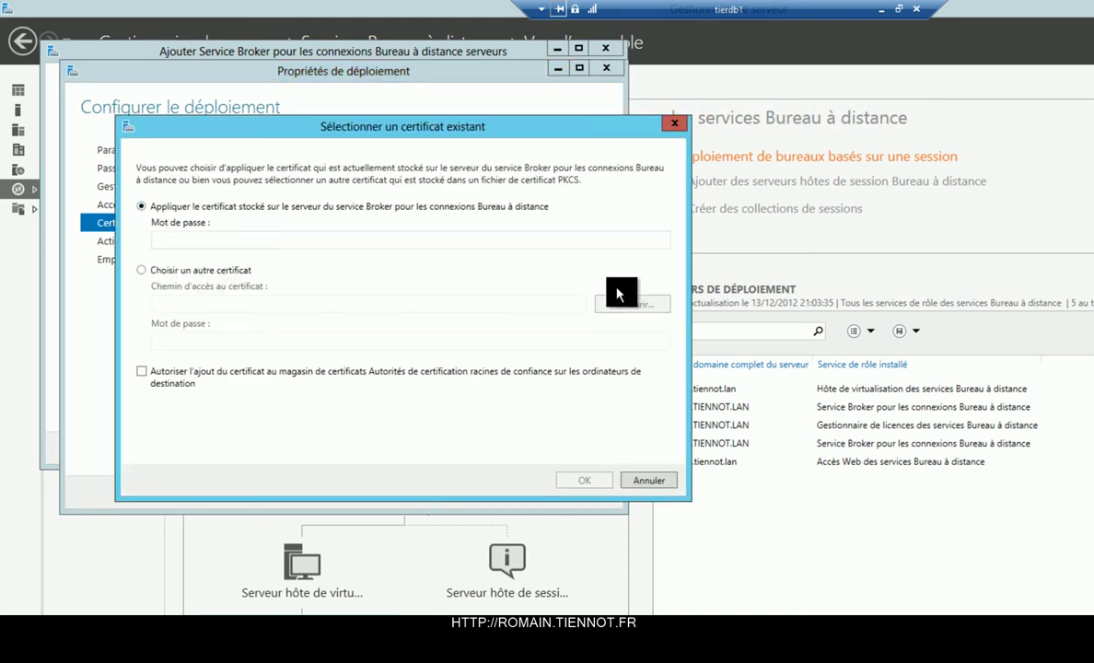
click(226, 269)
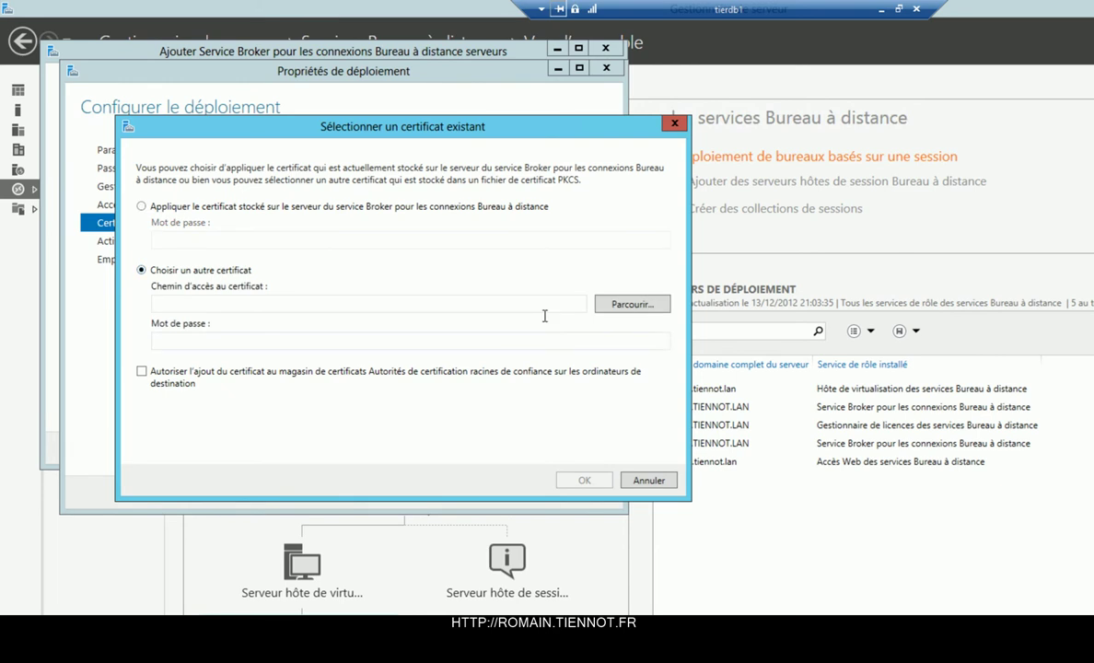
click(442, 207)
click(440, 237)
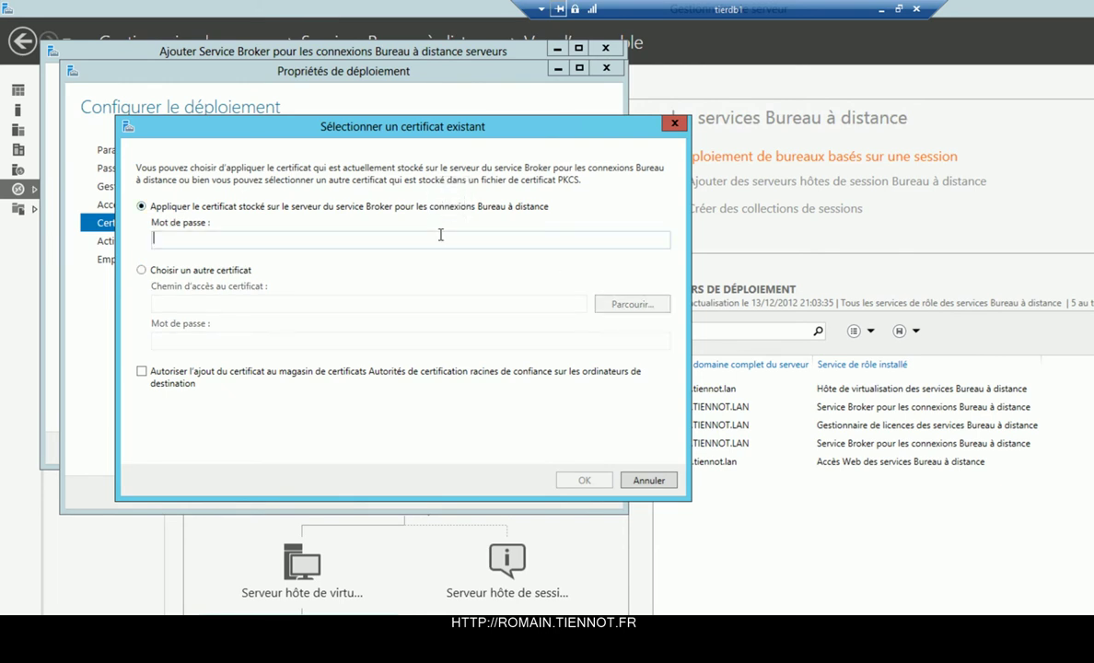
text(••••••••)
click(210, 373)
click(584, 480)
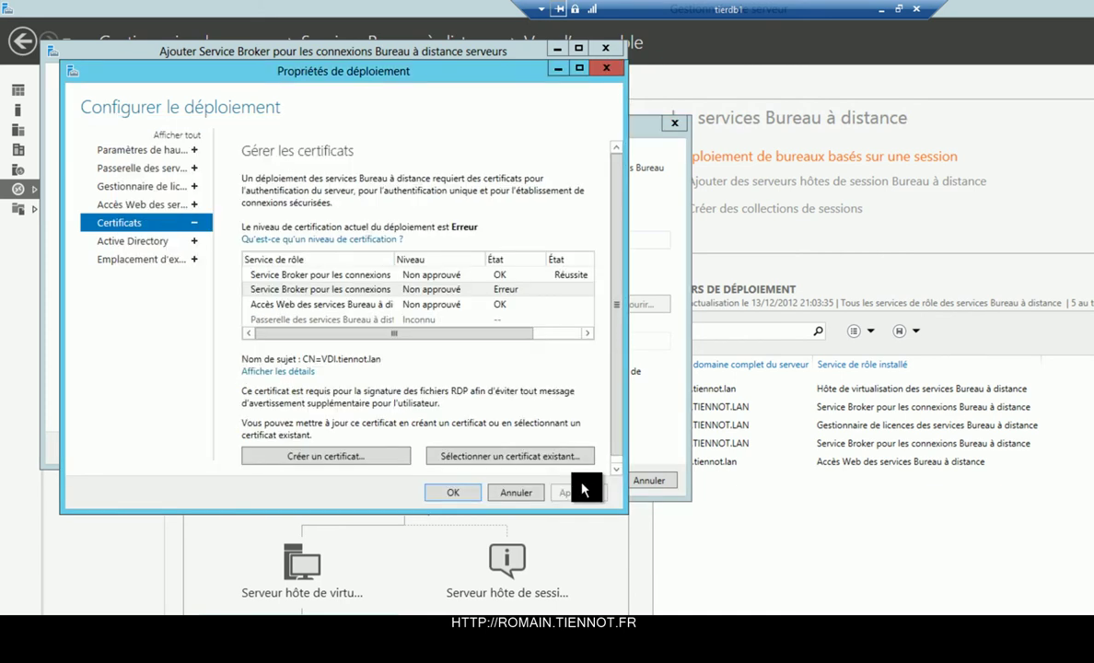
click(582, 488)
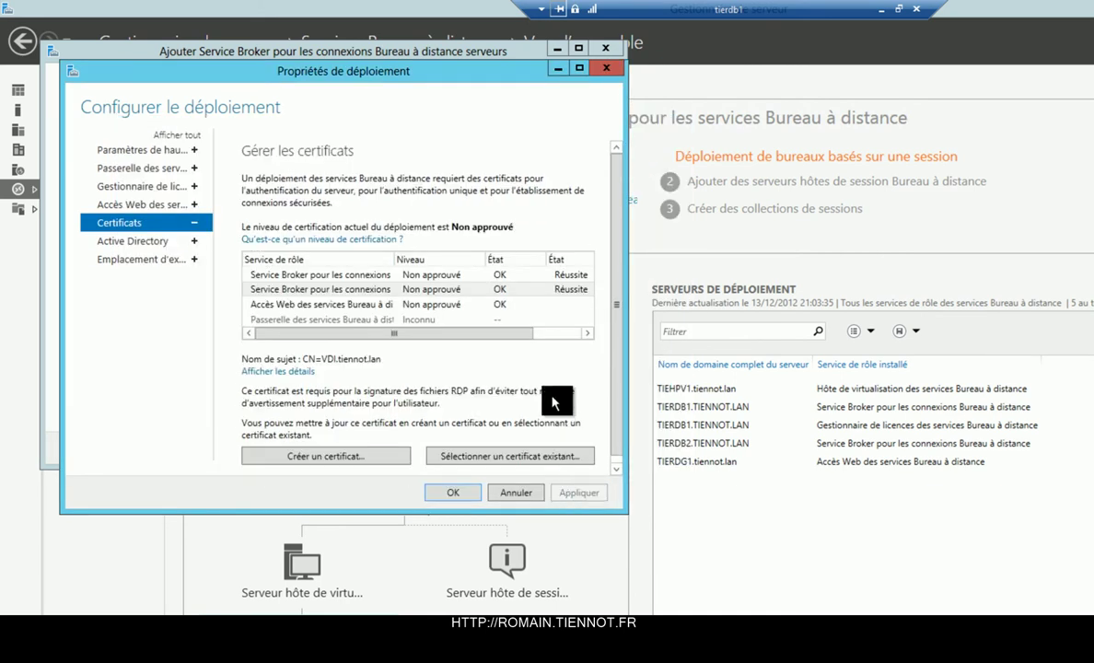
Assign the stored certificate with its password to RD Web Access, apply it, and save the properties.
click(513, 304)
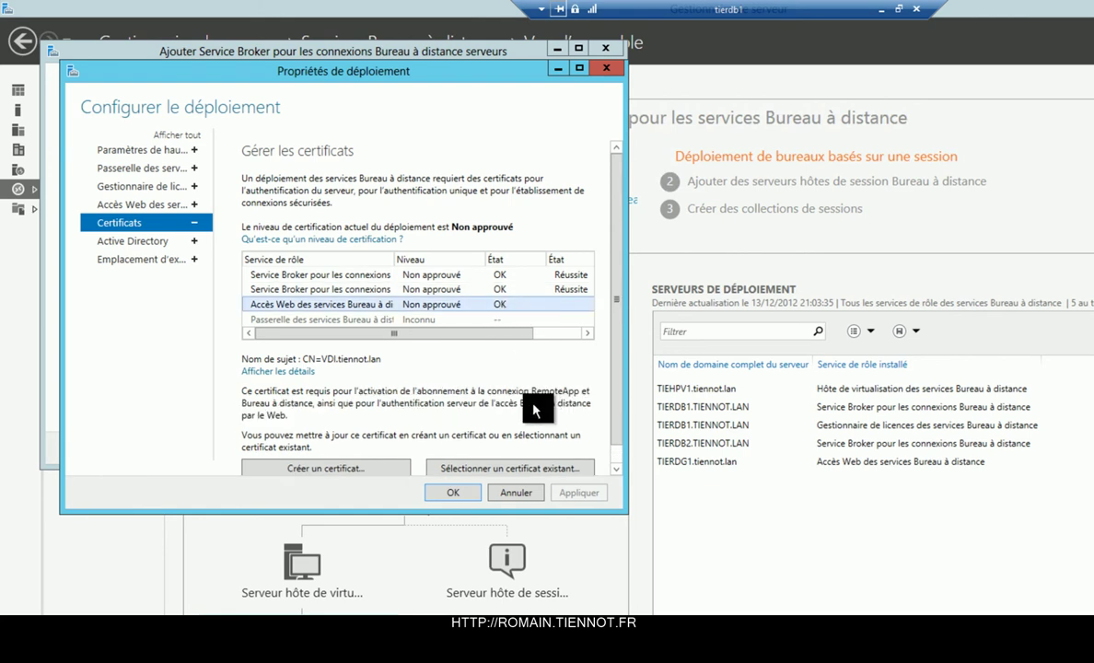
click(505, 468)
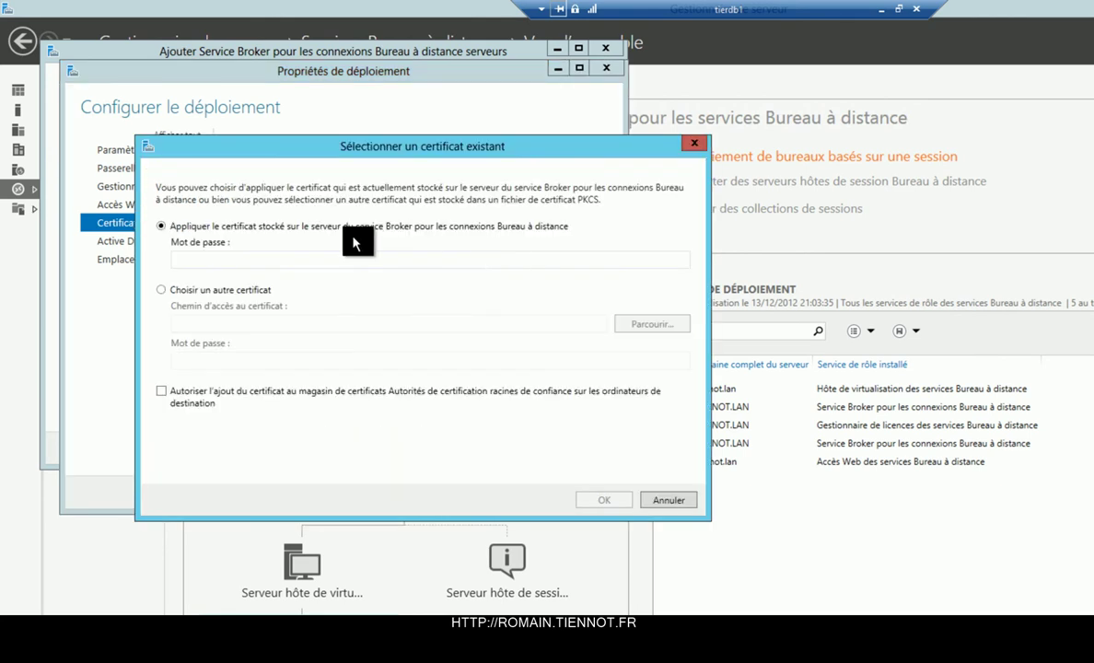
text(********)
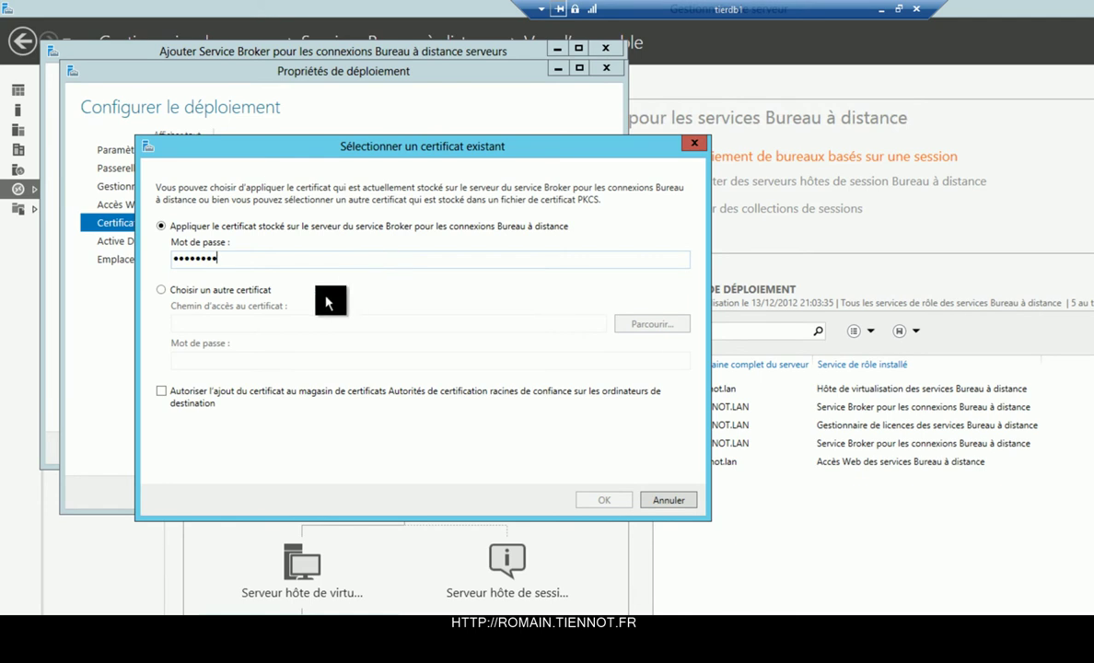
click(221, 399)
click(604, 500)
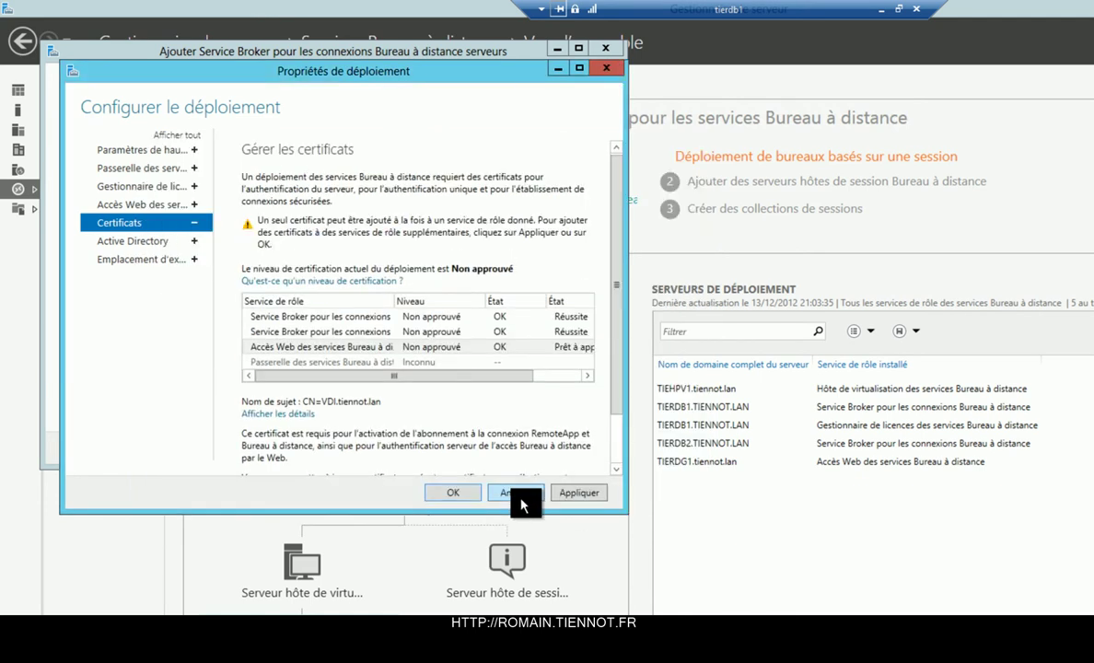
click(577, 494)
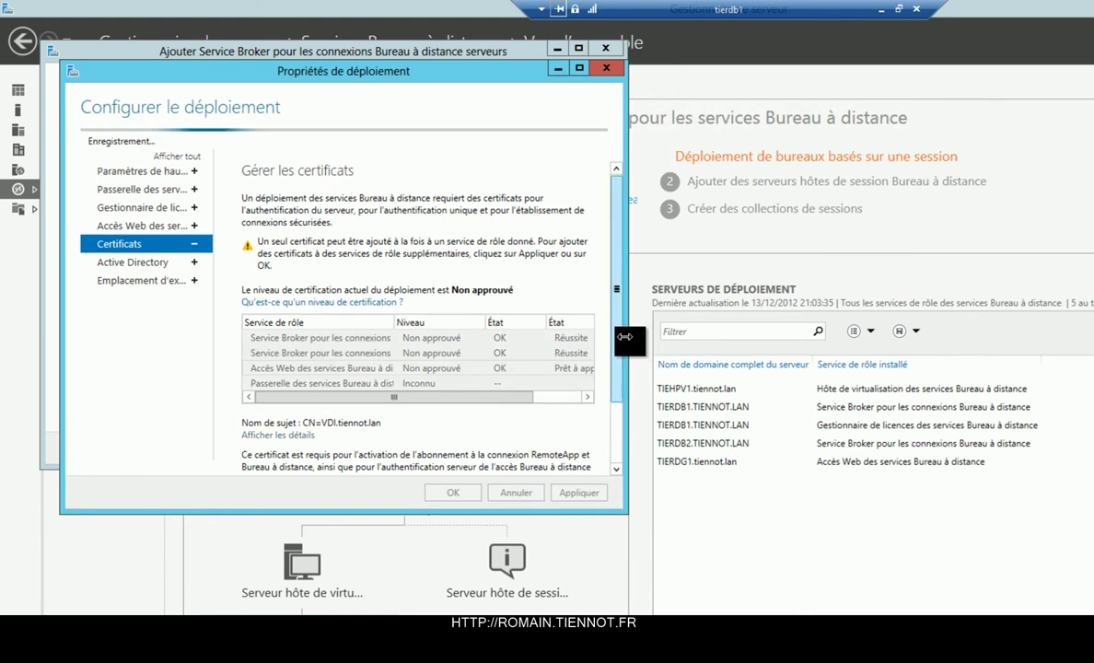
scroll(618, 354, down, 1)
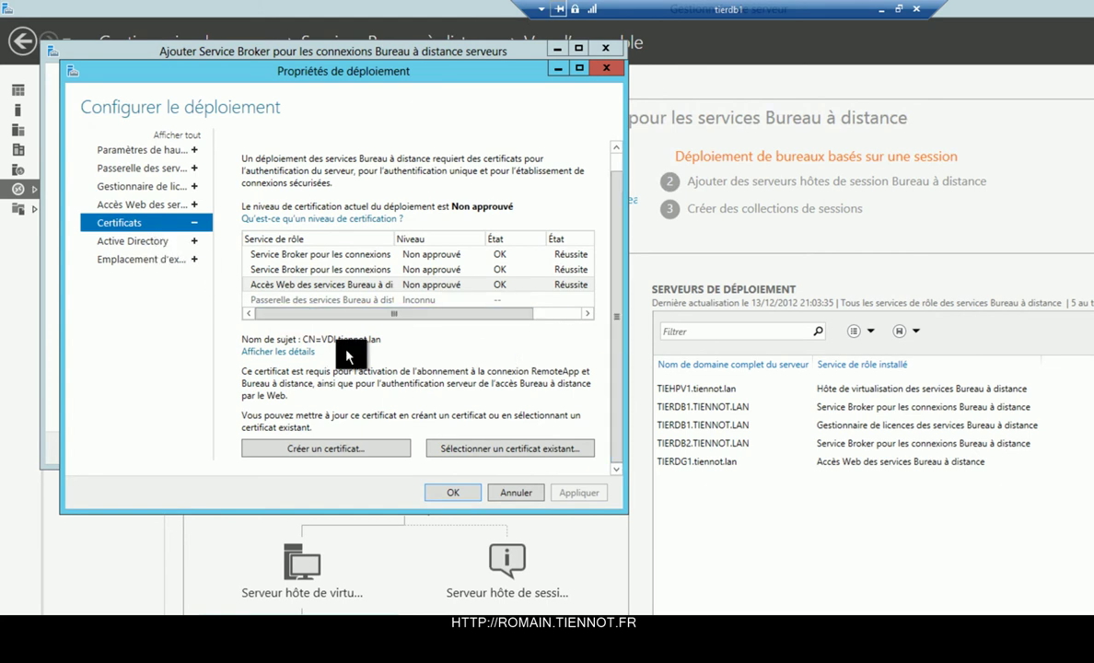
click(451, 492)
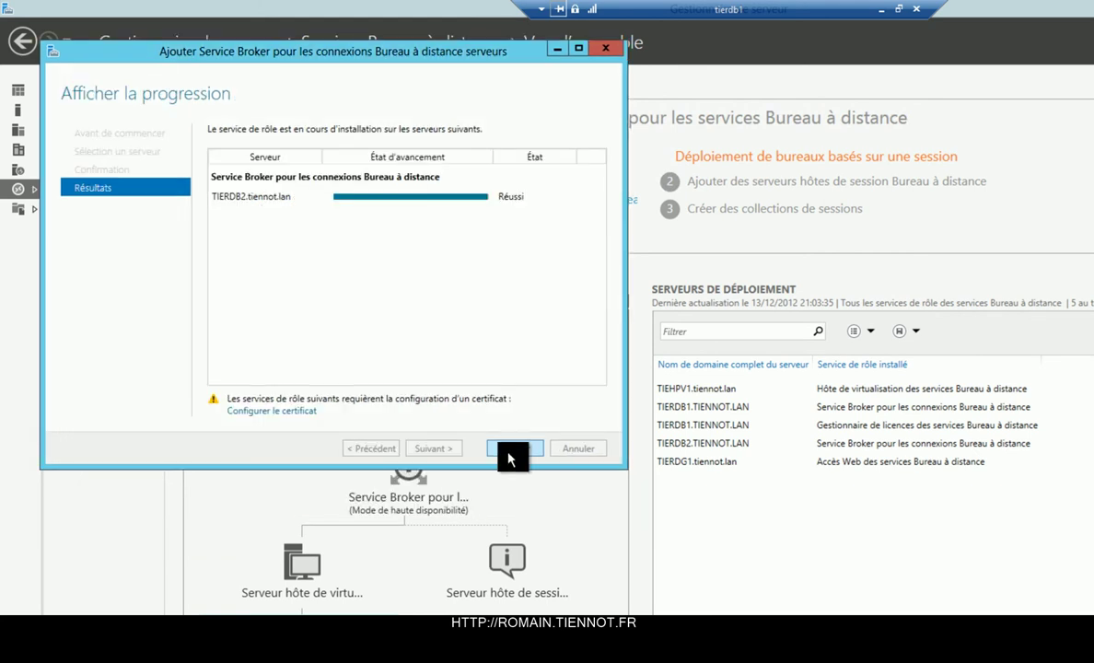
Close the wizard, view Collection BV Manuel AutoAssign and Collection BV Automatique, then window the remote session.
click(509, 454)
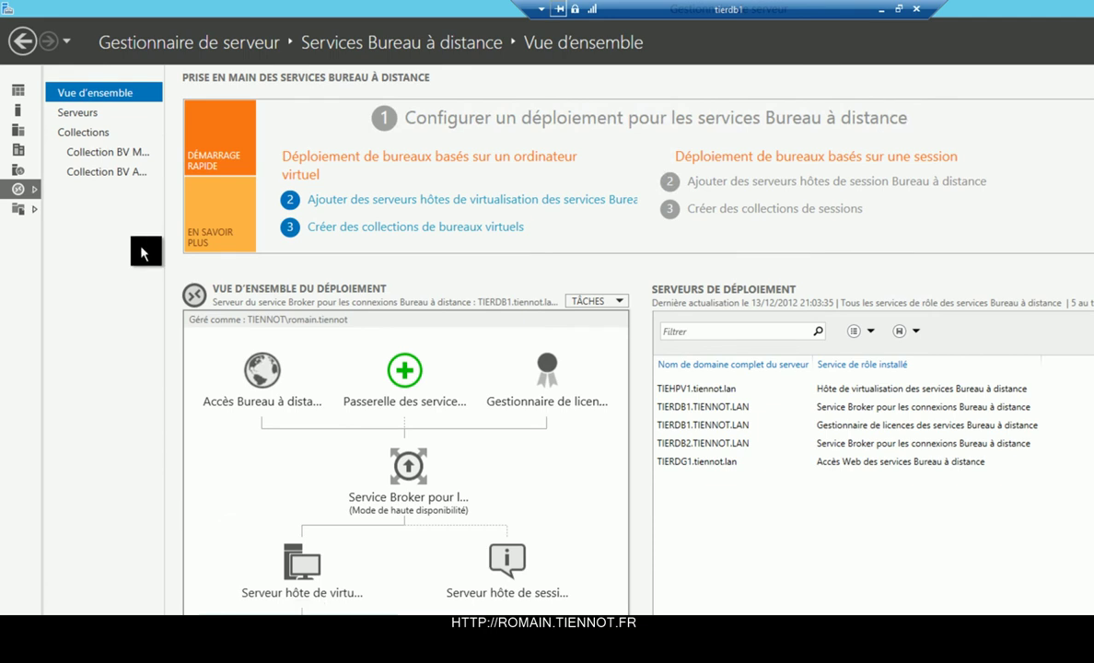
click(134, 156)
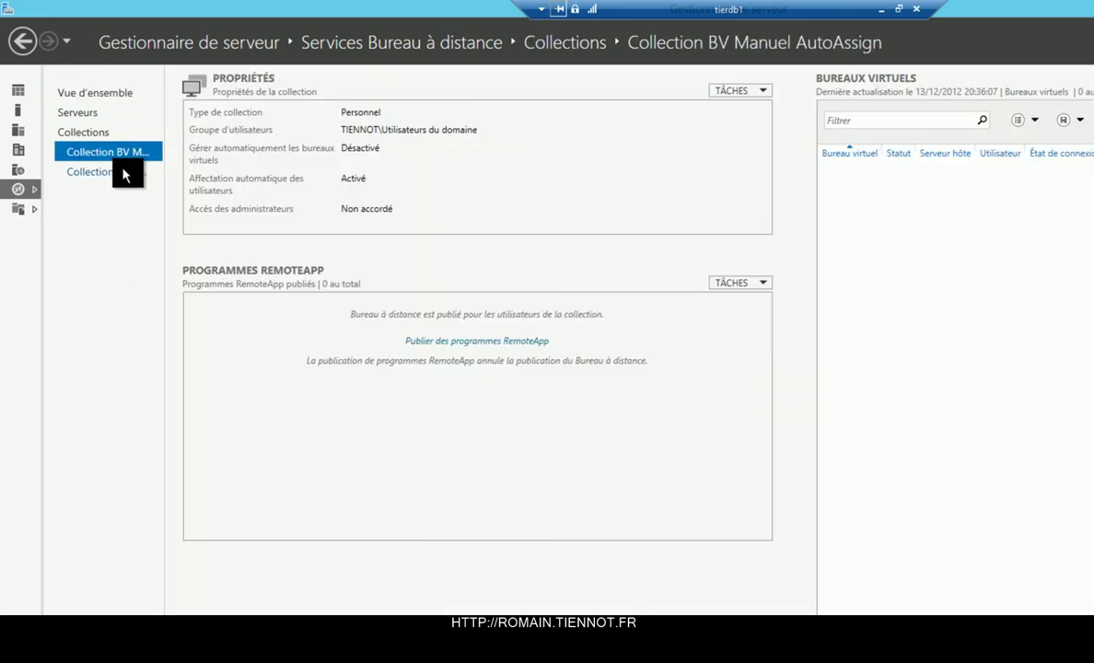
click(123, 175)
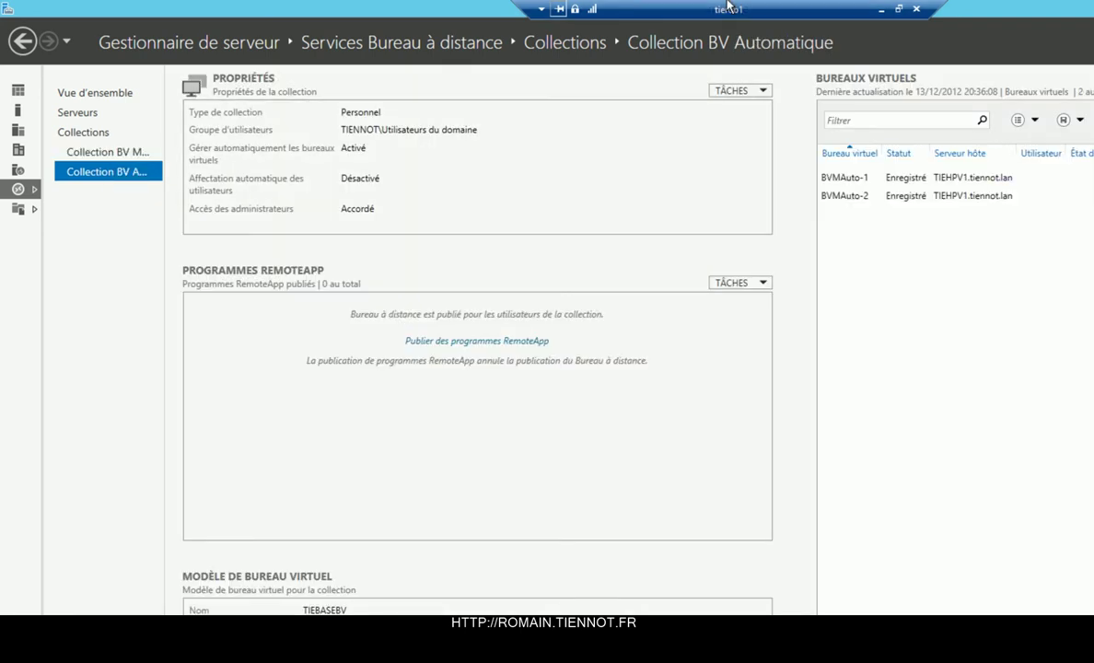
key(ctrl+alt+Break)
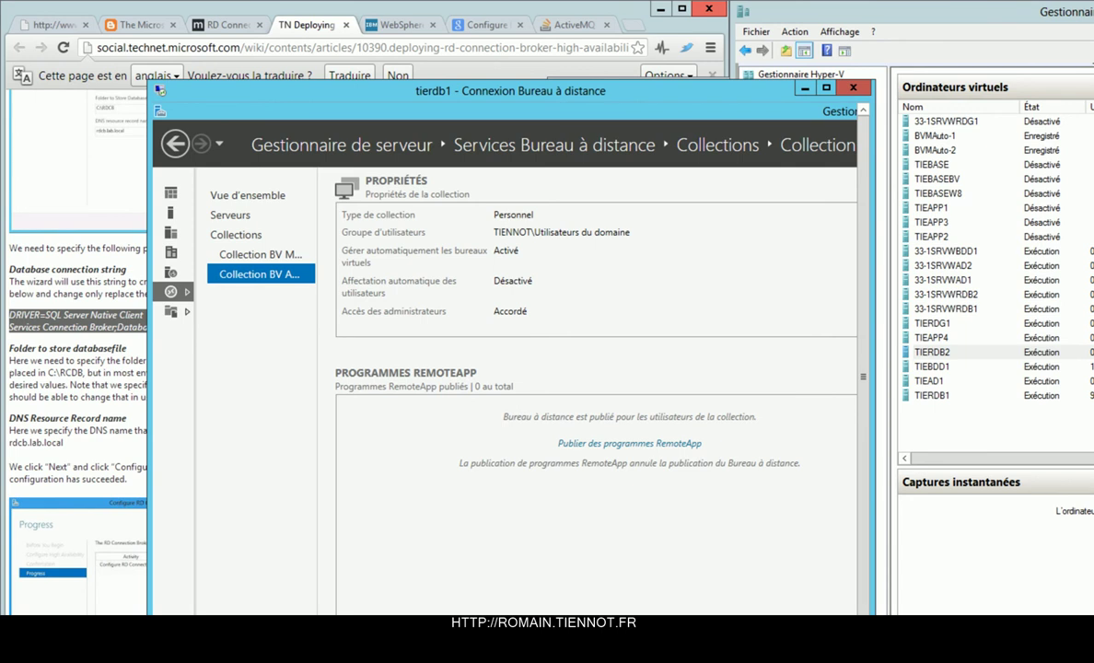
Launch Internet Explorer from the Start screen search 'int'.
key(super)
text(int)
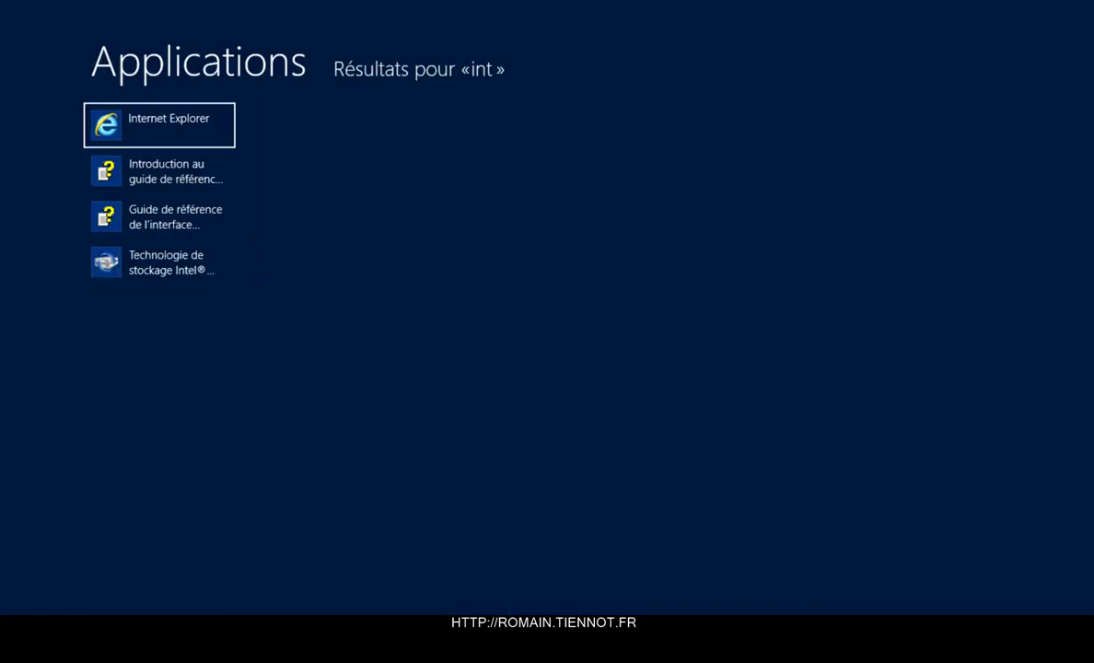
key(Return)
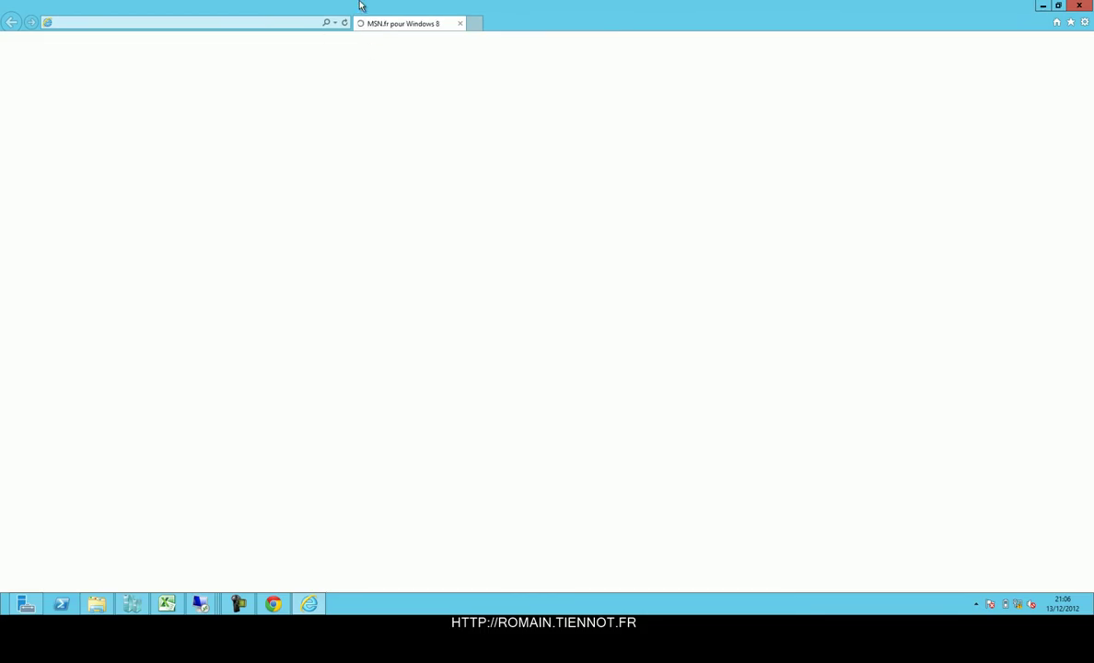
click(345, 23)
click(300, 22)
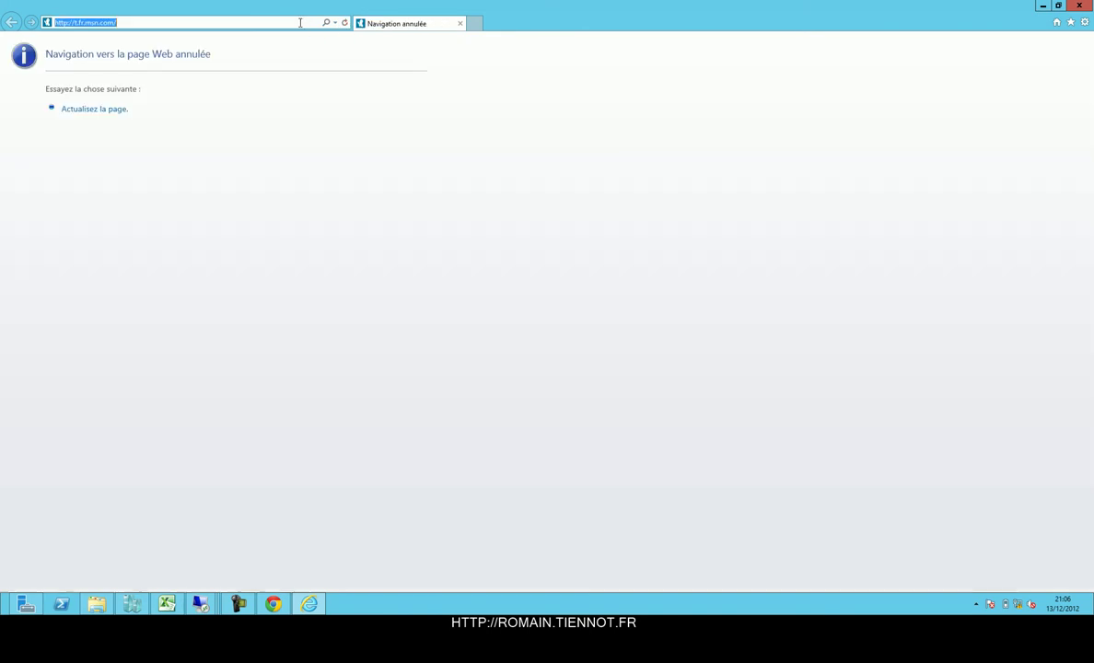
text(https://tierdg1/rdweb)
key(Return)
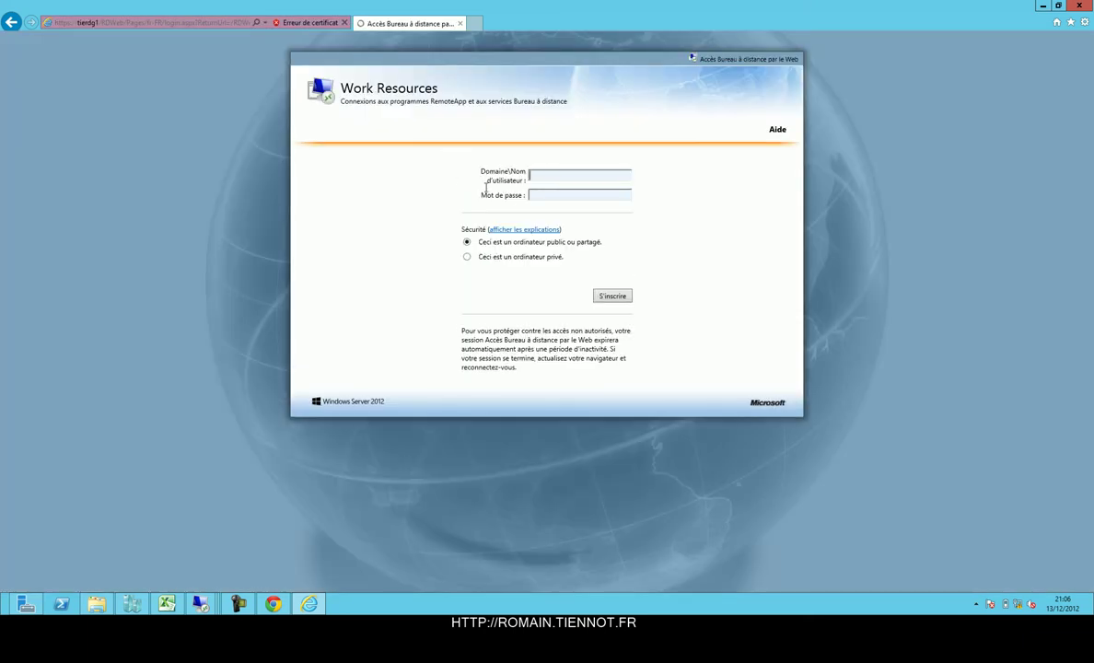
key(Return)
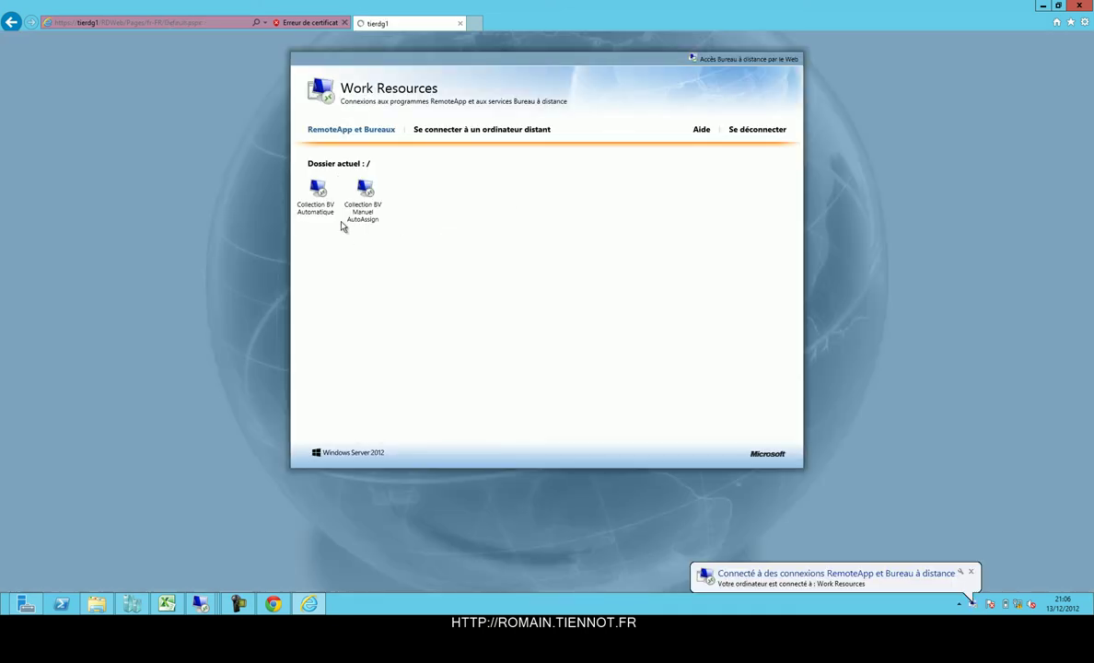
Launch Collection BV Automatique, accepting the connection prompts and the broker.tiennot.lan certificate warning.
click(331, 204)
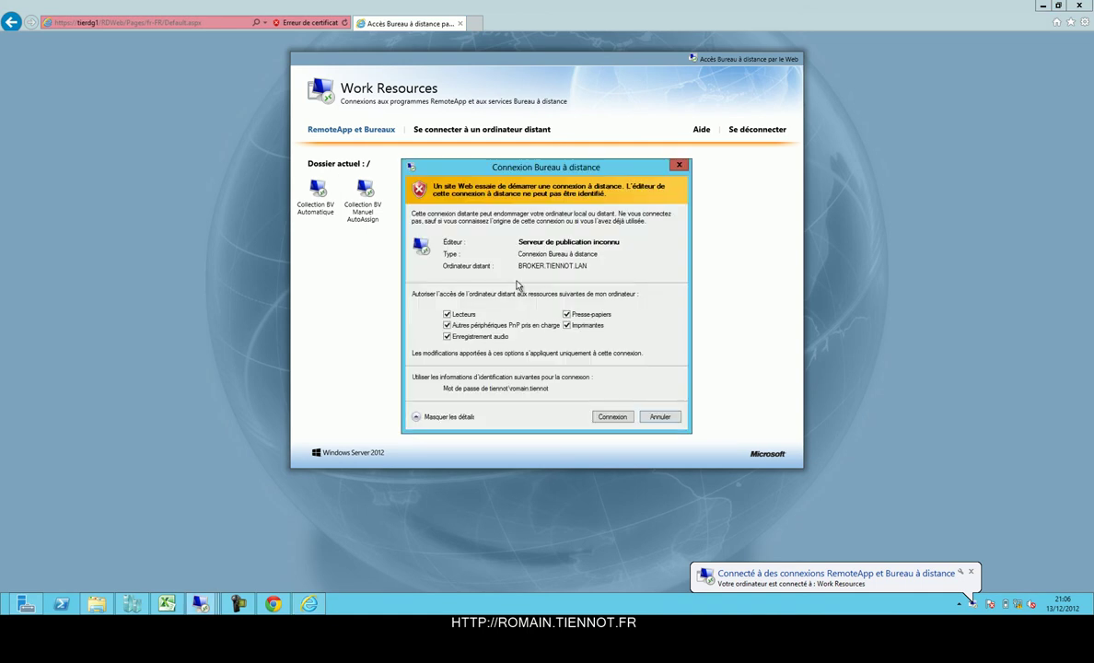
click(613, 417)
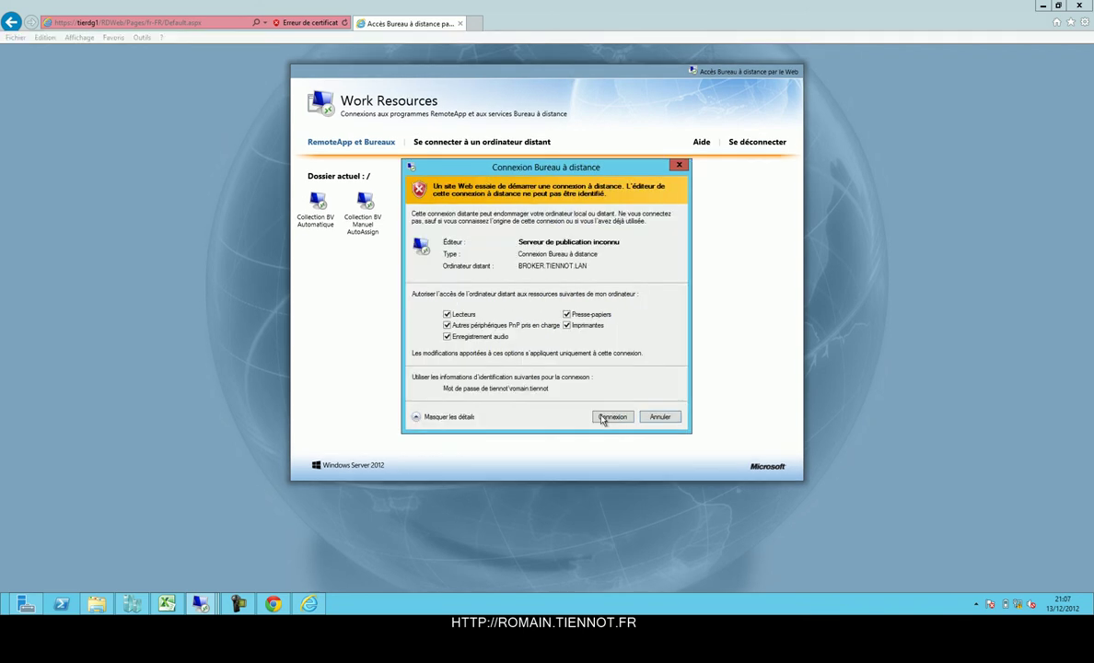
click(604, 420)
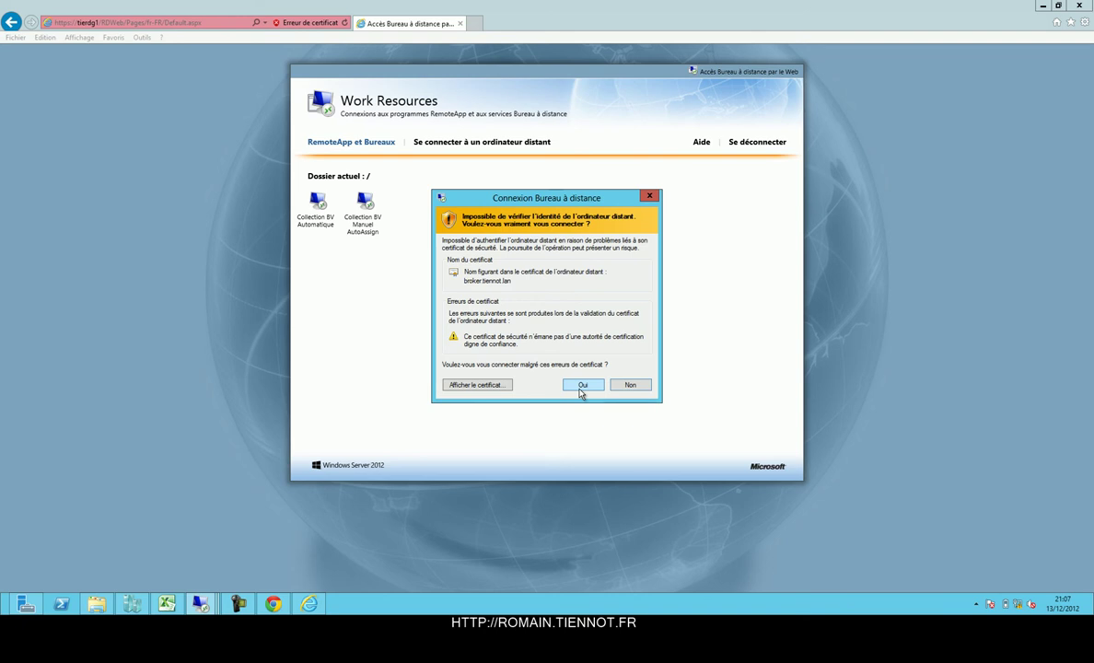
click(580, 384)
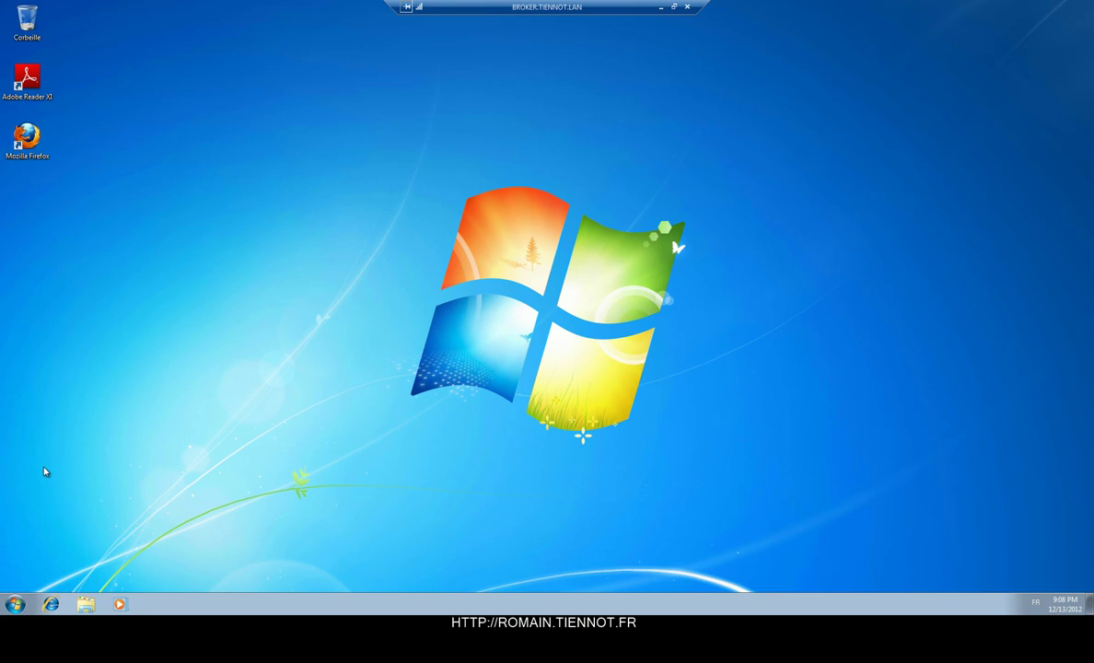
Log off the Windows 7 virtual desktop session from its Start menu.
click(17, 604)
click(16, 604)
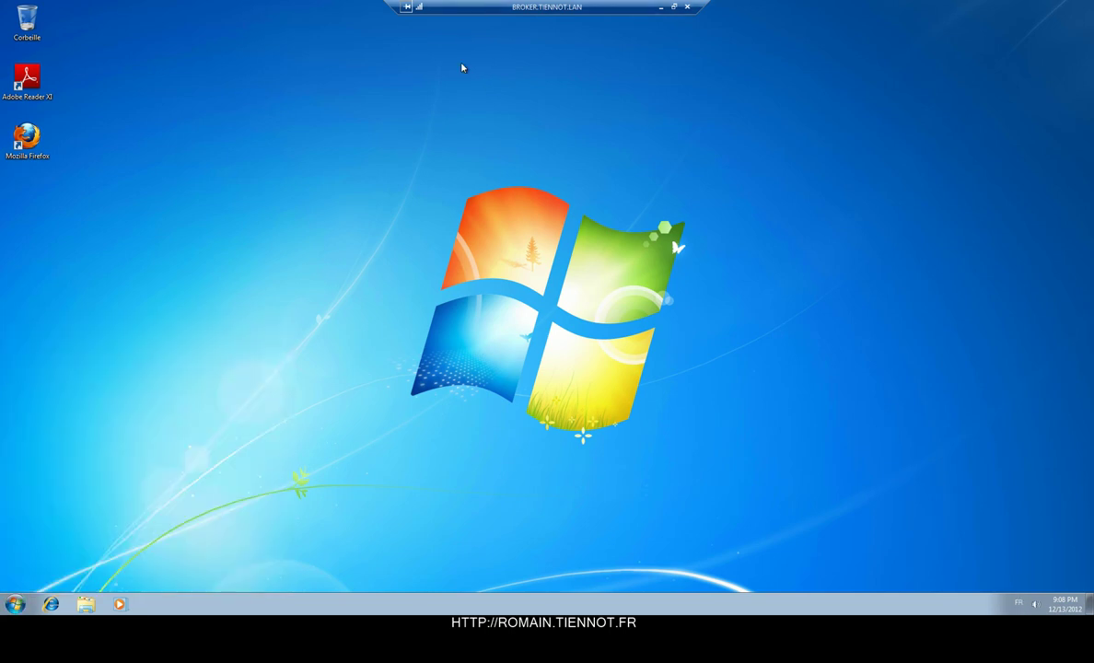
click(16, 604)
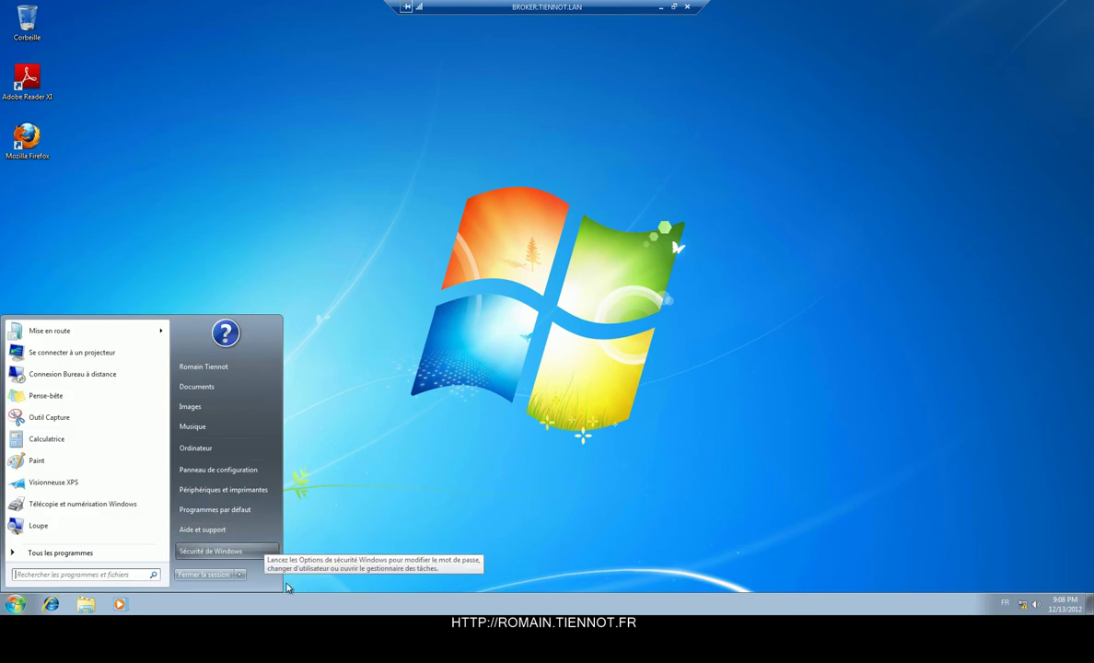
click(212, 575)
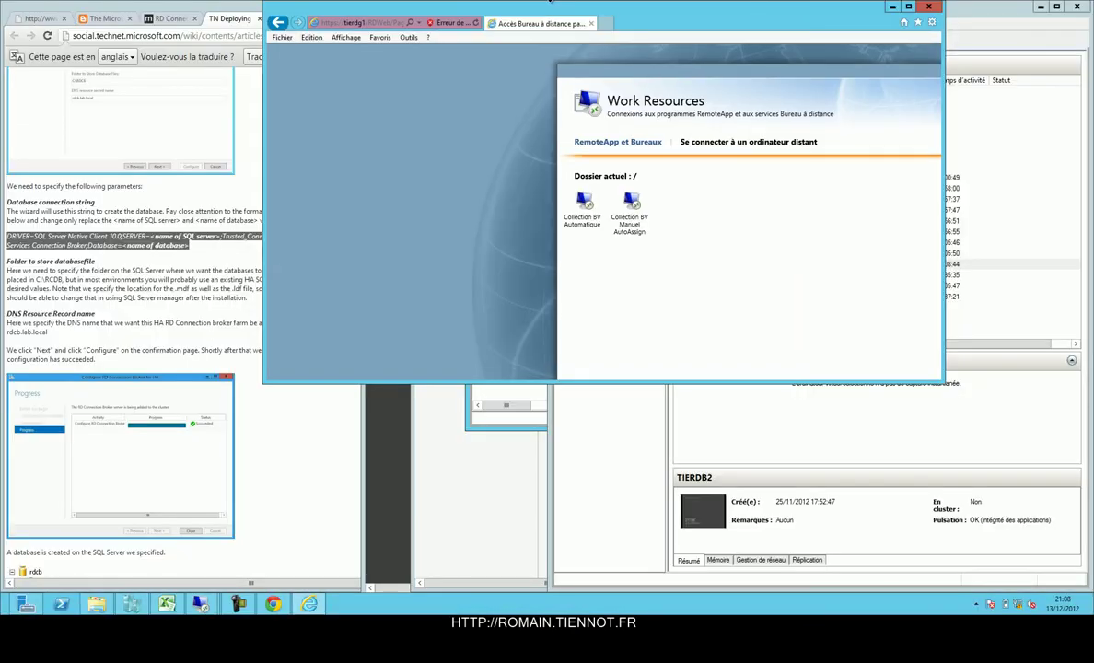
Maximize the browser, bring up Hyper-V Manager, and open a command prompt with Win+R cmd.
double_click(564, 4)
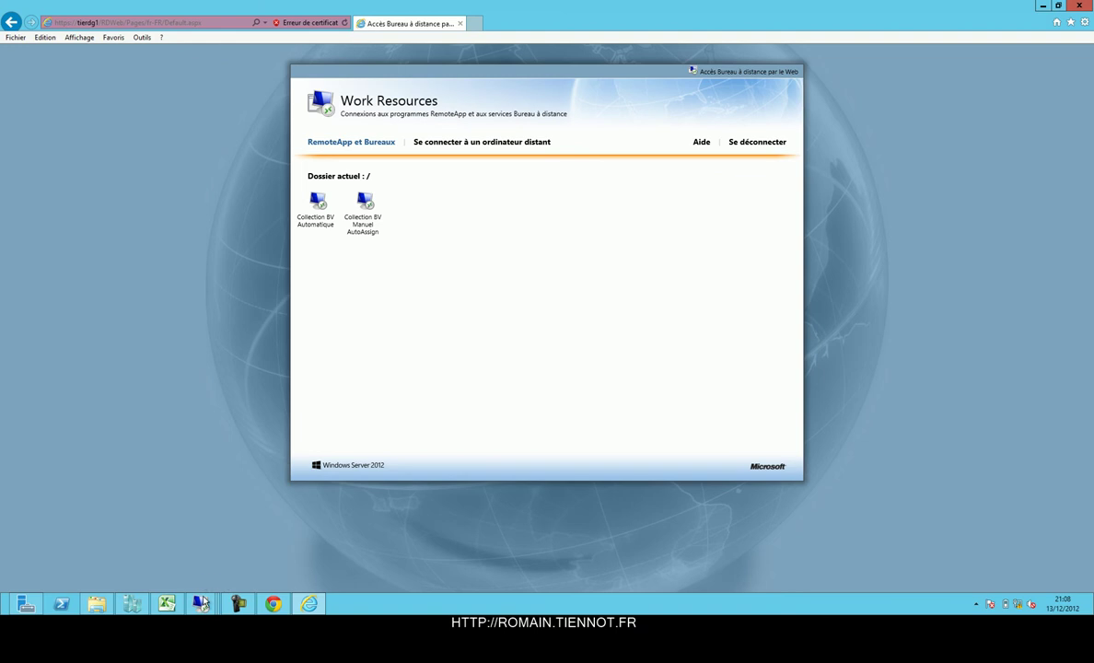
click(132, 603)
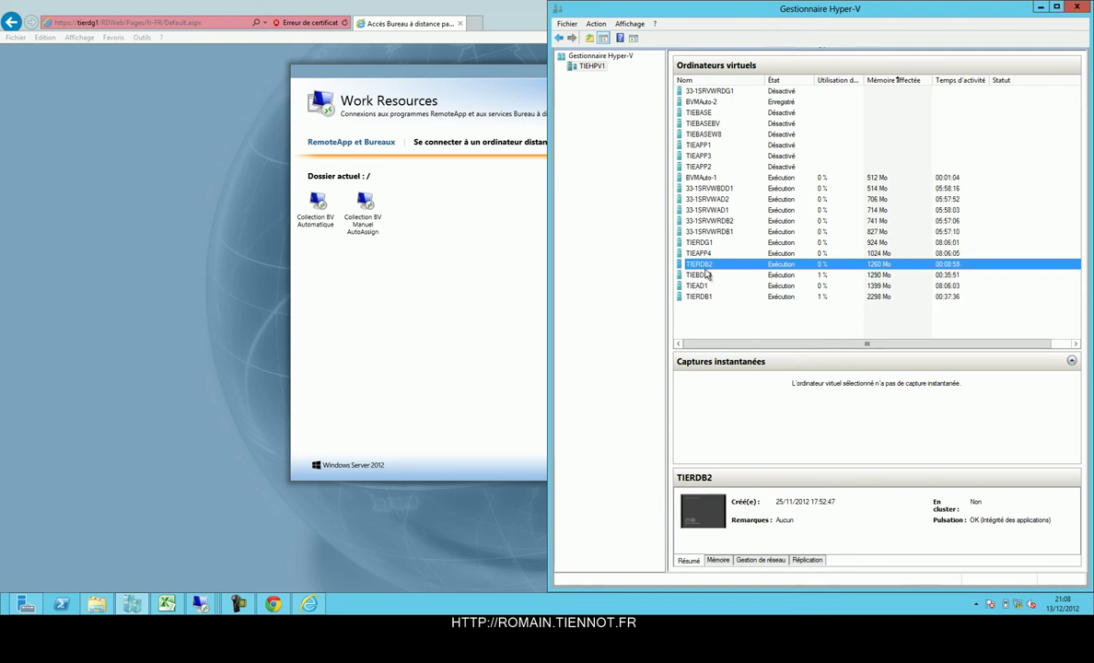
key(super+r)
text(cmd)
key(Return)
Run 'ping broker -t' continuously and select the TIERDB2 virtual machine.
text(ping)
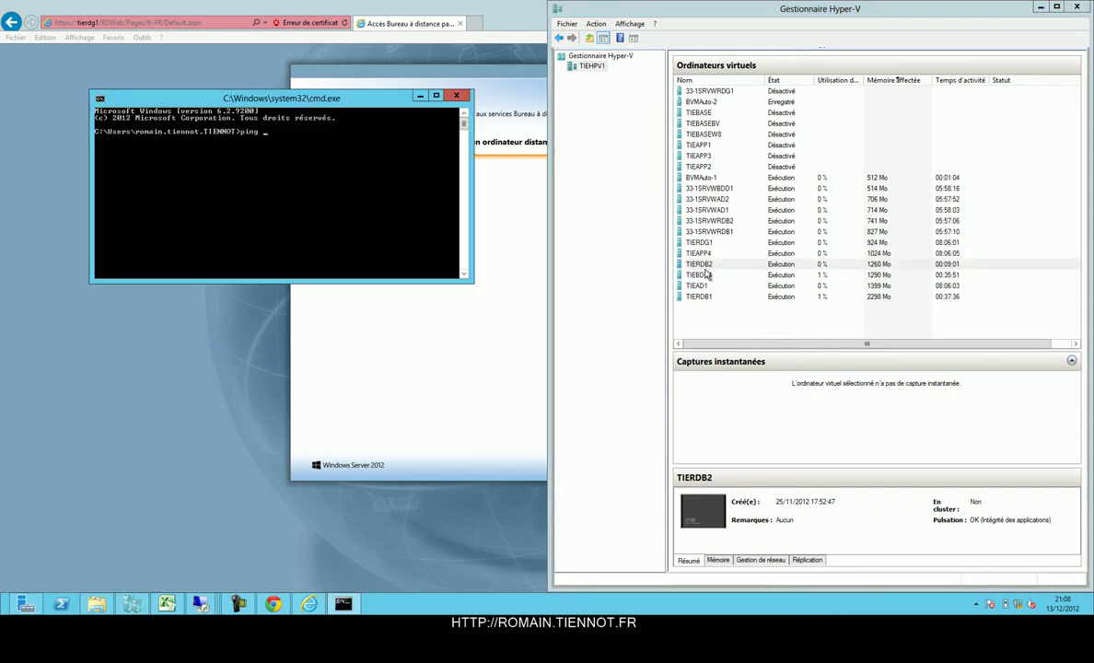
text( broker -t)
key(Return)
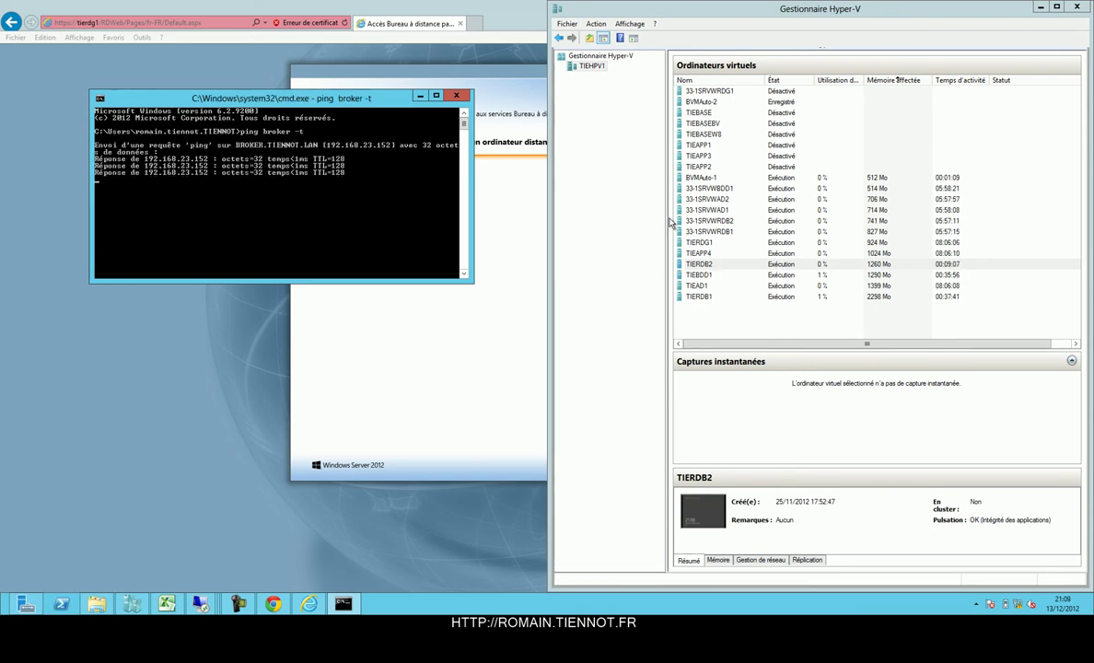
click(719, 265)
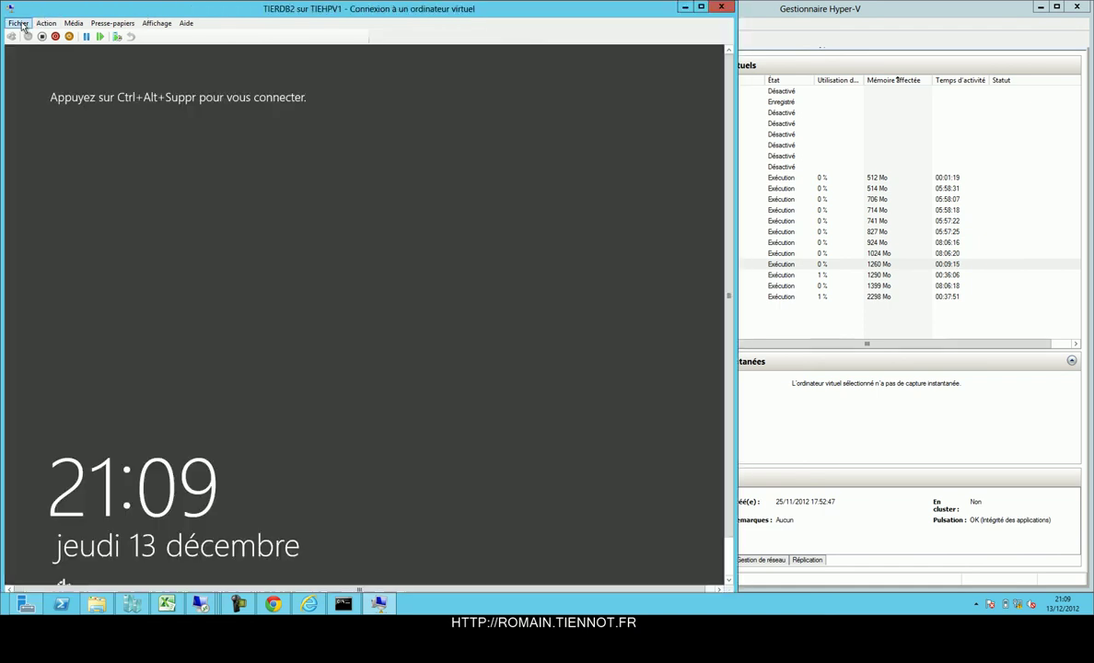
Disconnect TIERDB2's network adapter by setting its virtual switch to Non connecté in Settings.
click(20, 24)
click(32, 36)
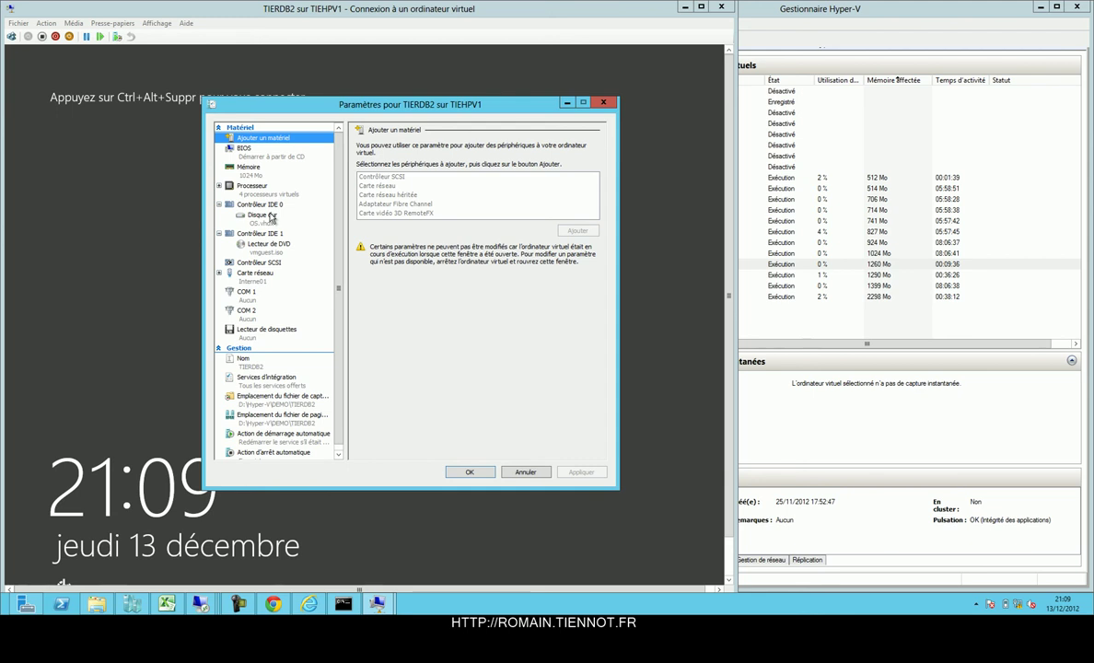
click(256, 272)
click(440, 168)
click(431, 186)
click(419, 168)
click(445, 177)
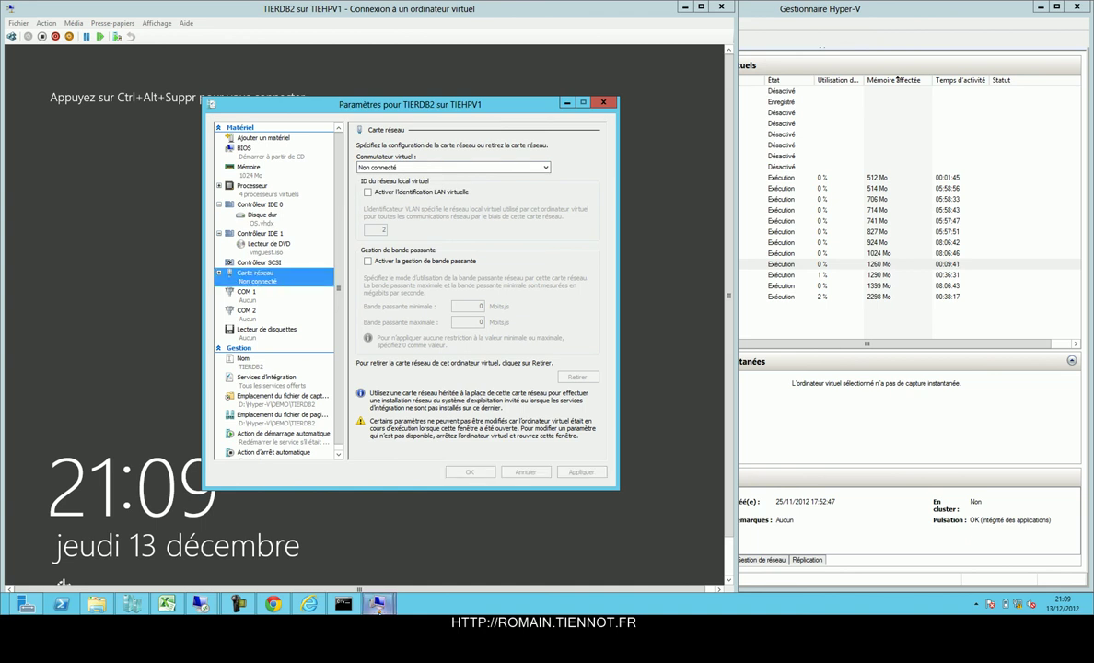
click(468, 472)
click(342, 605)
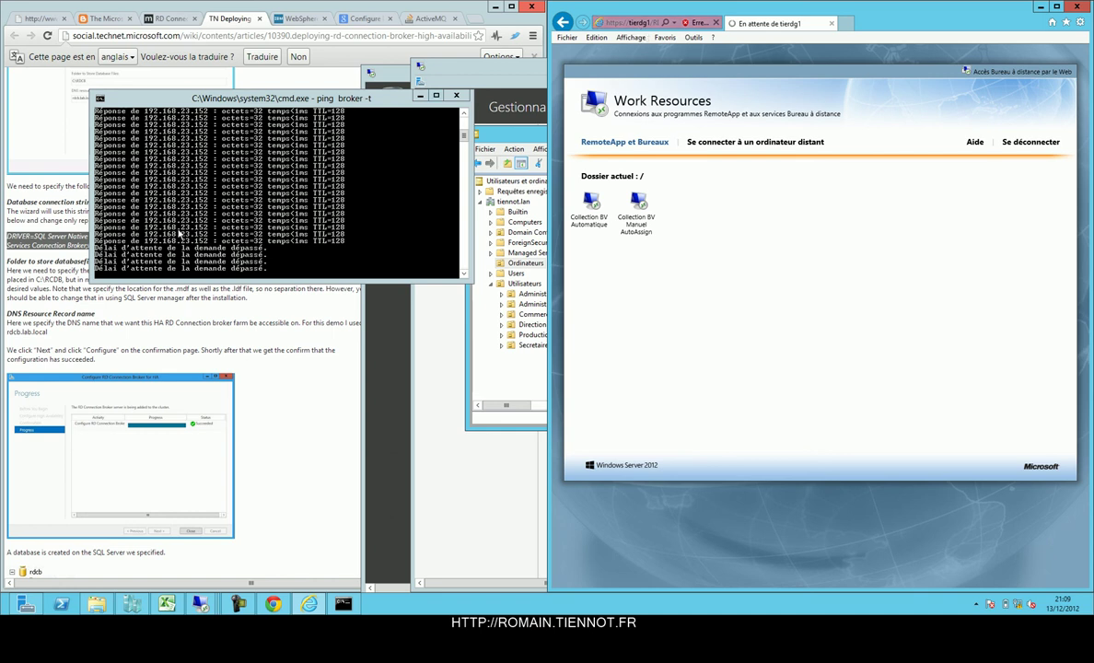
Stop the running ping in Invite de commandes and rerun the ping to broker.
click(179, 237)
key(ctrl+c)
key(Up)
key(Return)
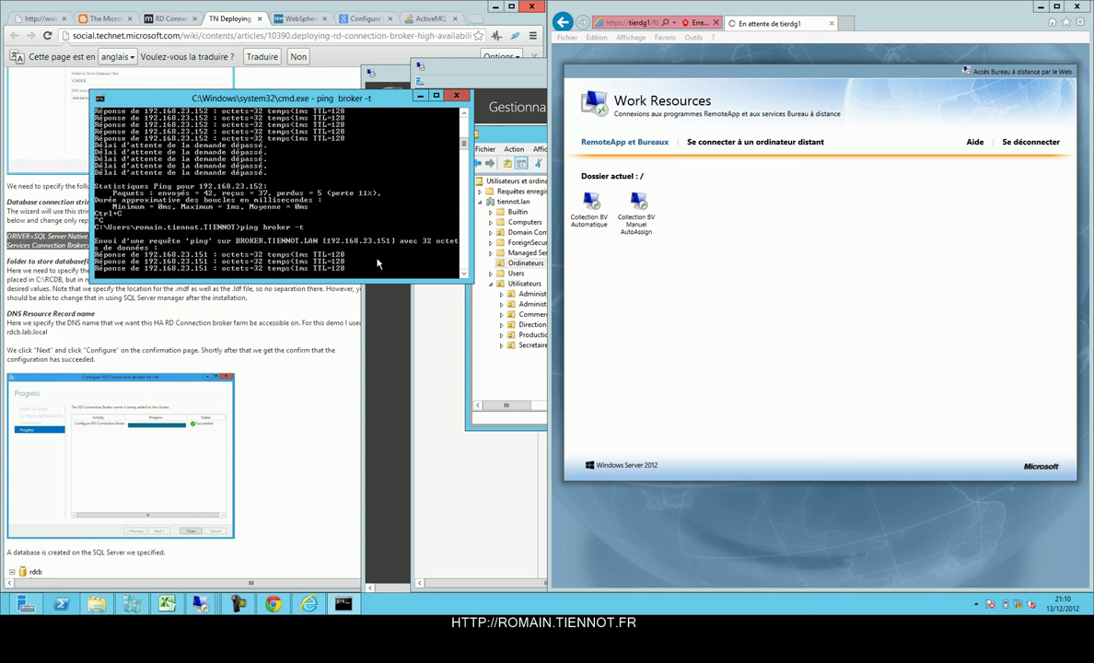
Maximize Internet Explorer and browse to the tierdg1 RD Web Access page.
click(642, 24)
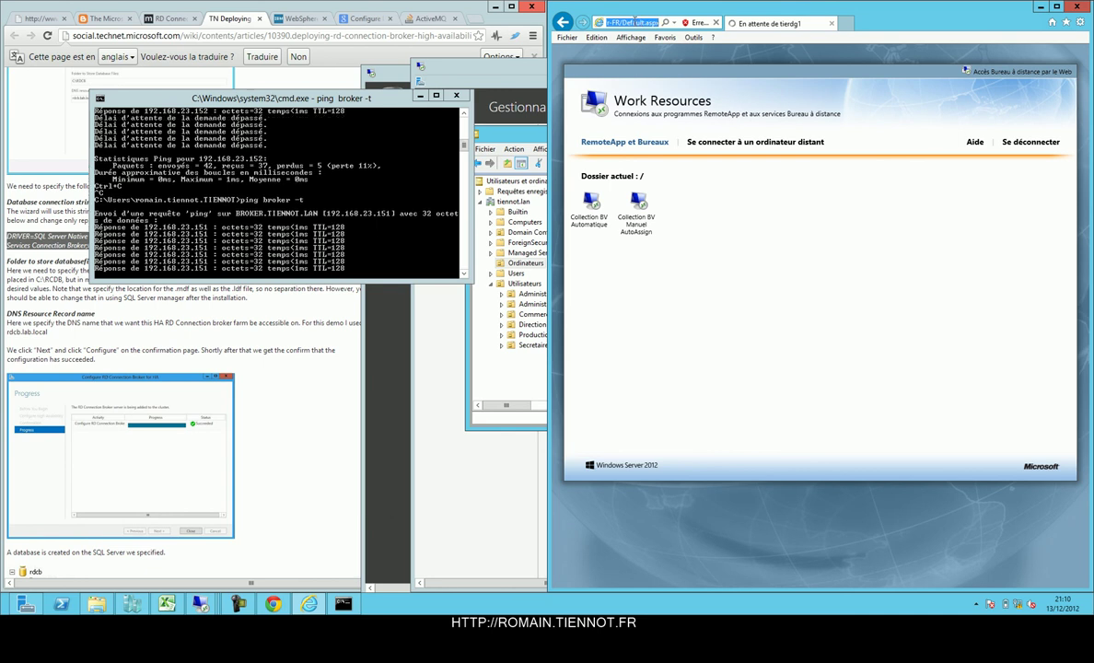
key(super+Up)
text(tier)
key(Down)
key(Return)
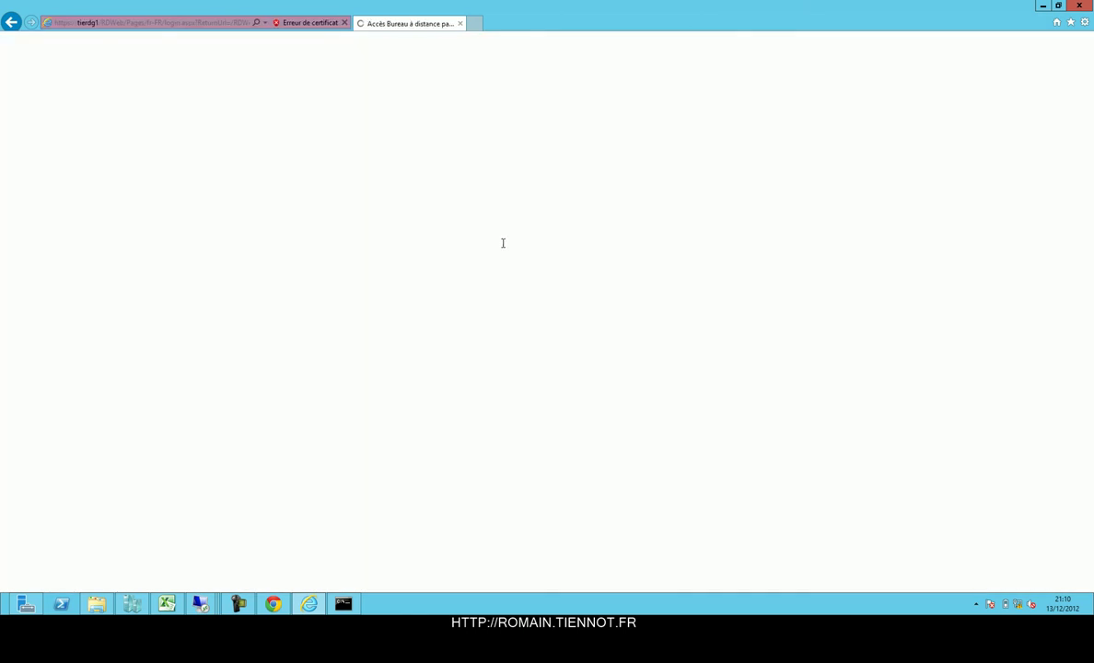
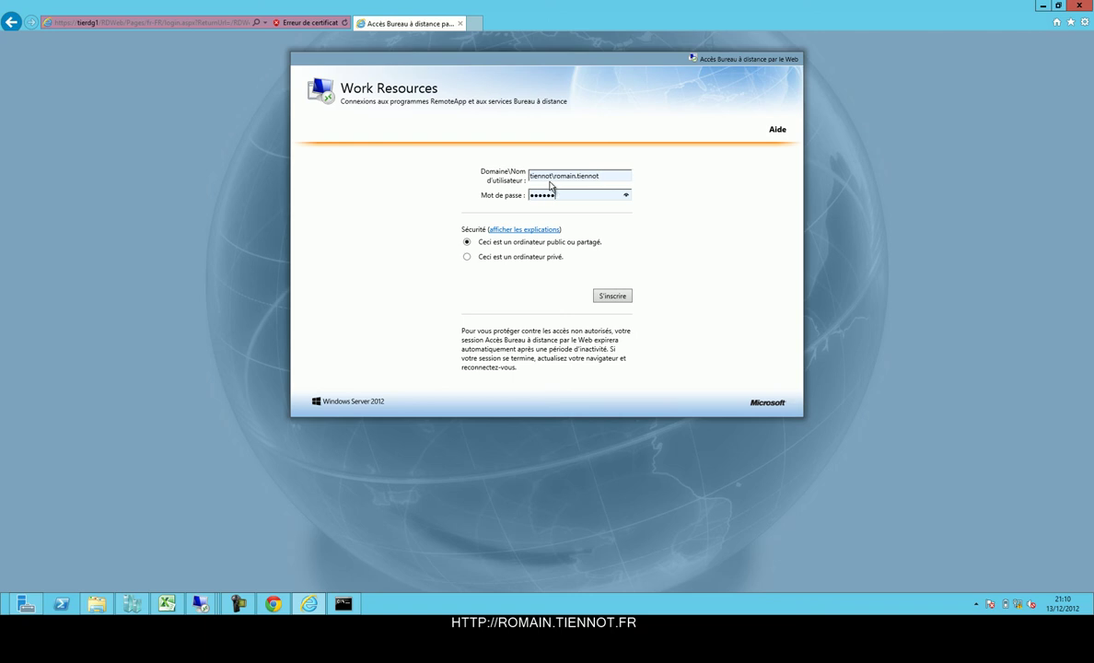
Sign in to RD Web Access with the domain account and launch Collection BV Automatique, accepting the connection and certificate warnings.
key(Return)
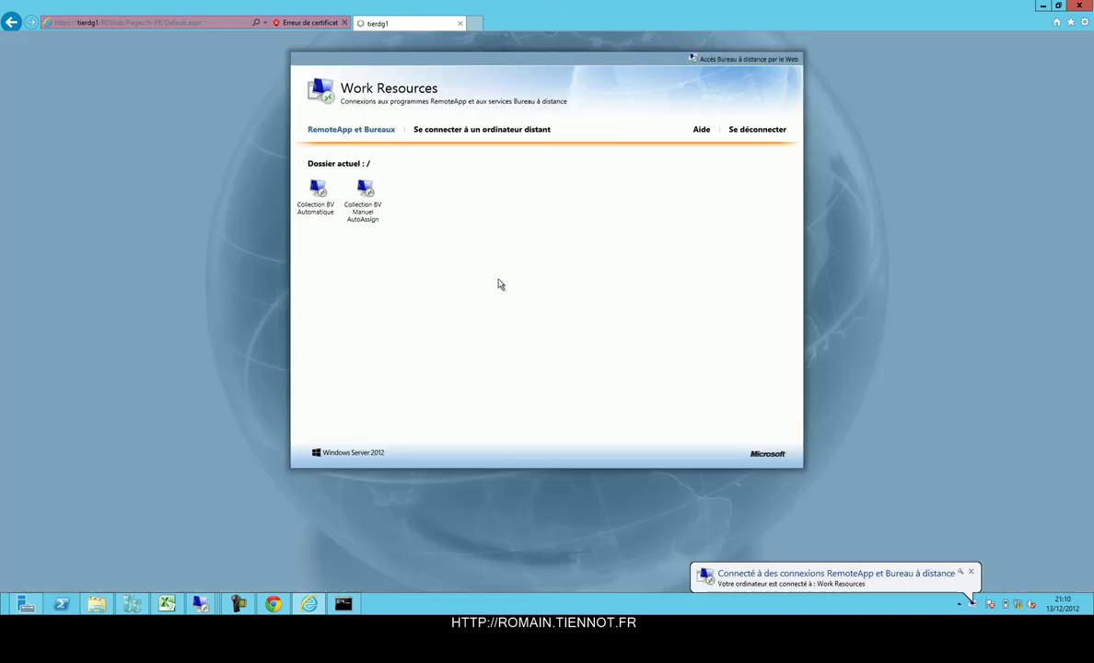
click(316, 196)
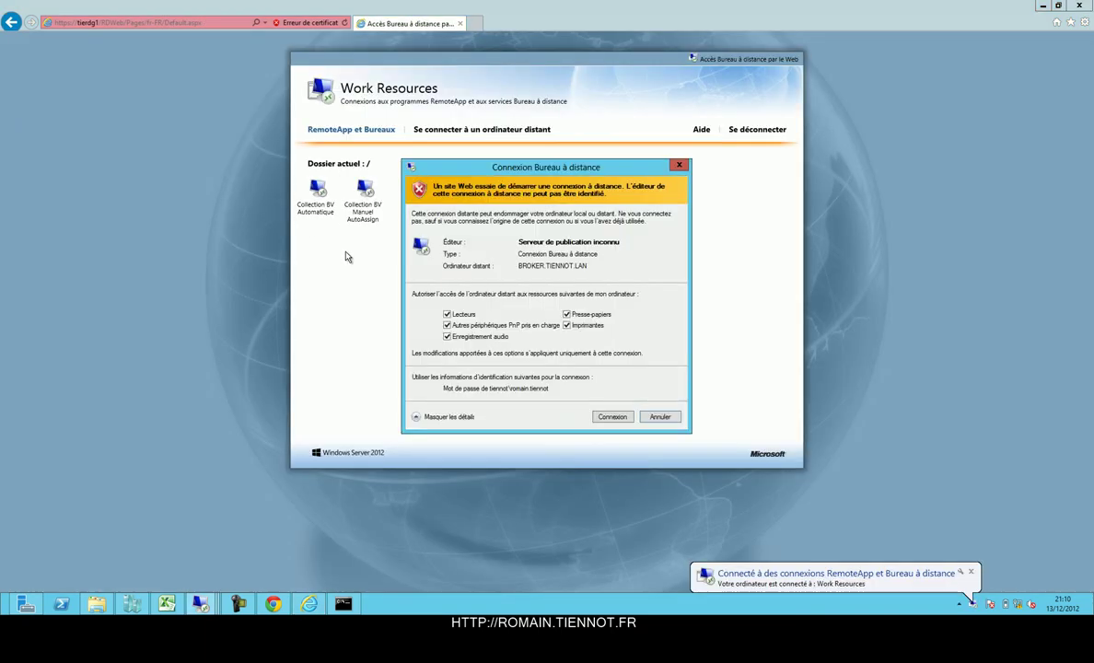
click(612, 416)
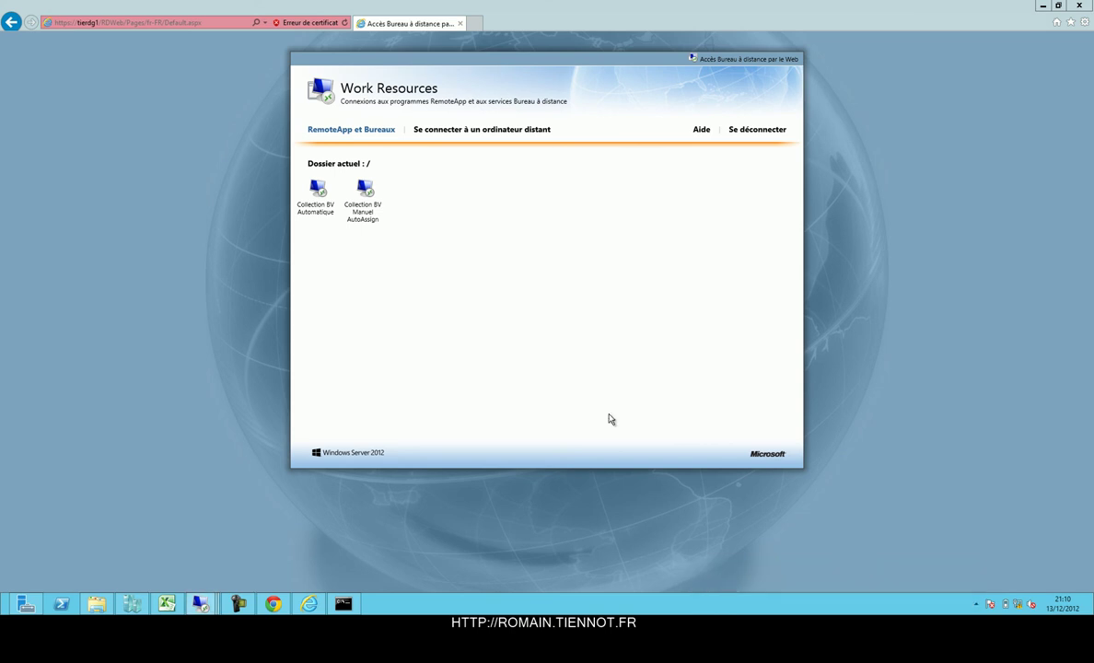
click(584, 385)
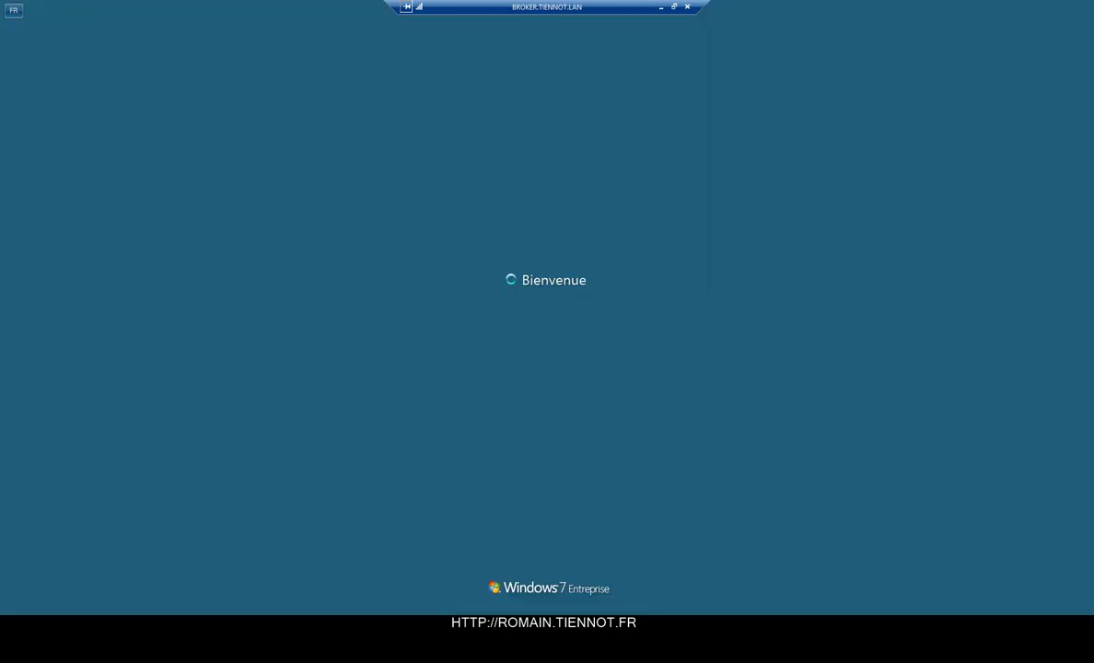
Log off the Windows 7 remote session via Start > Fermer la session and bring up Hyper-V Manager.
double_click(571, 4)
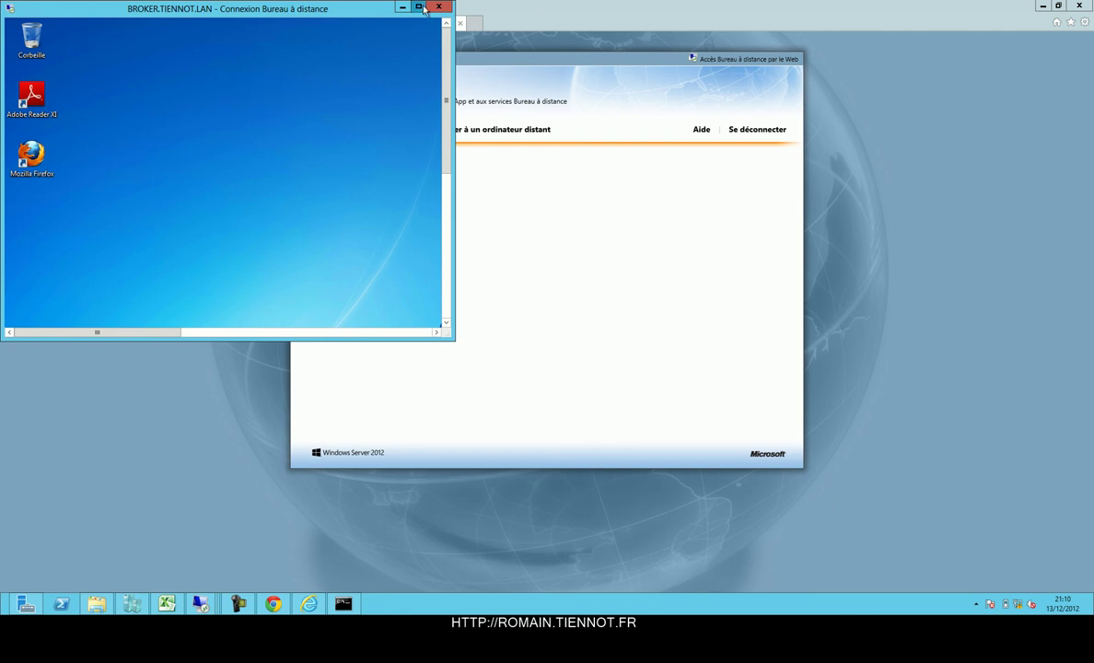
double_click(386, 7)
click(14, 604)
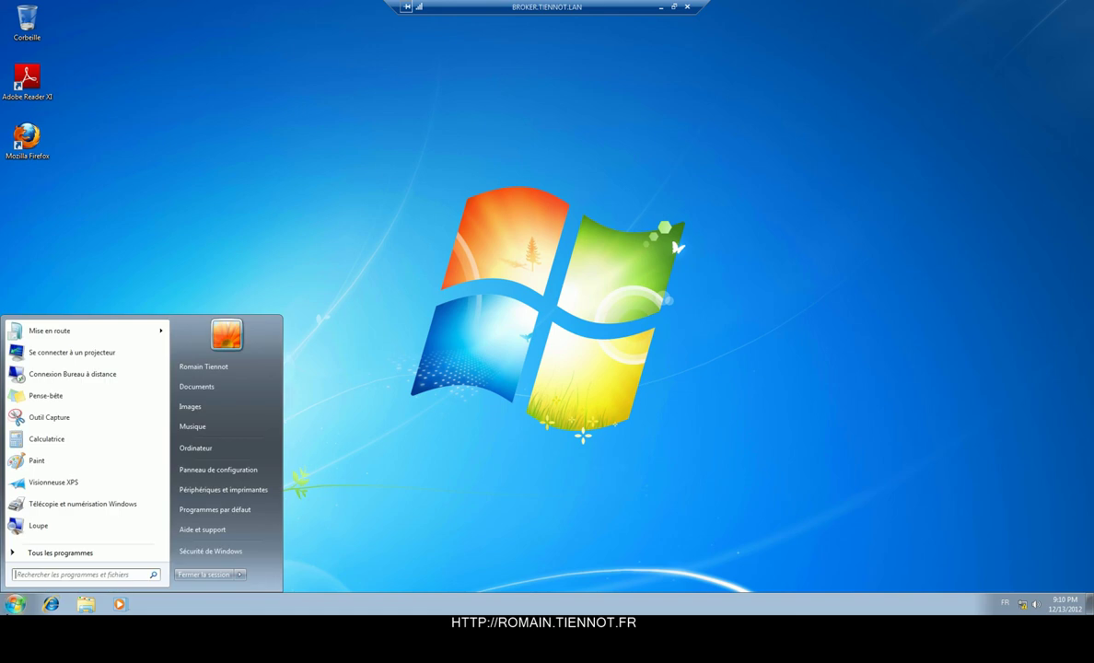
click(213, 577)
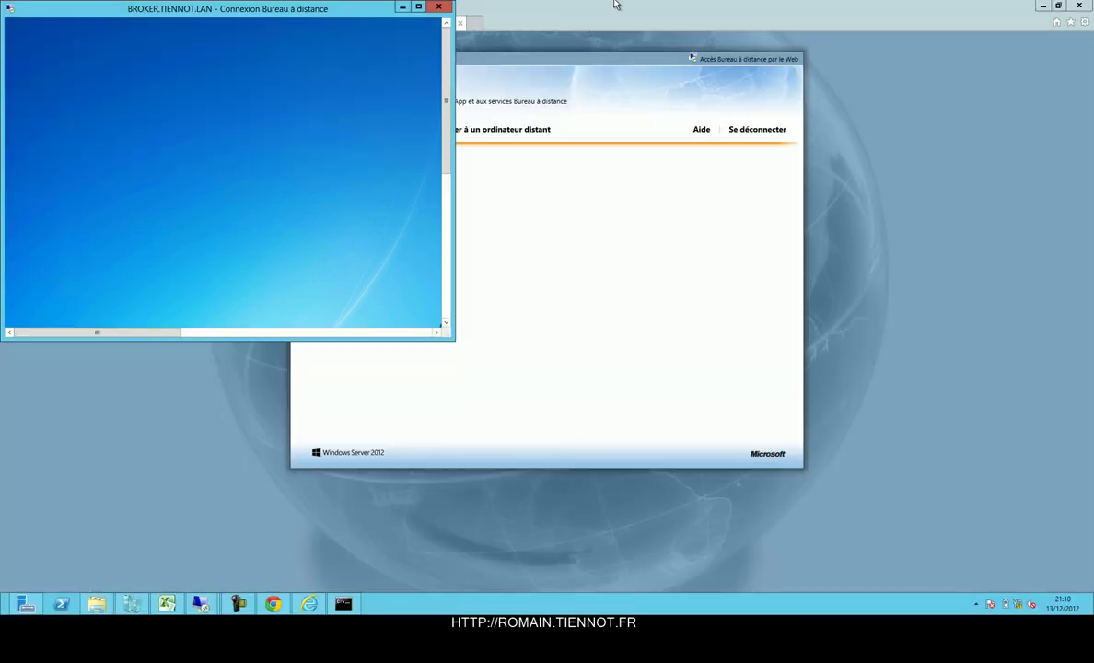
click(132, 603)
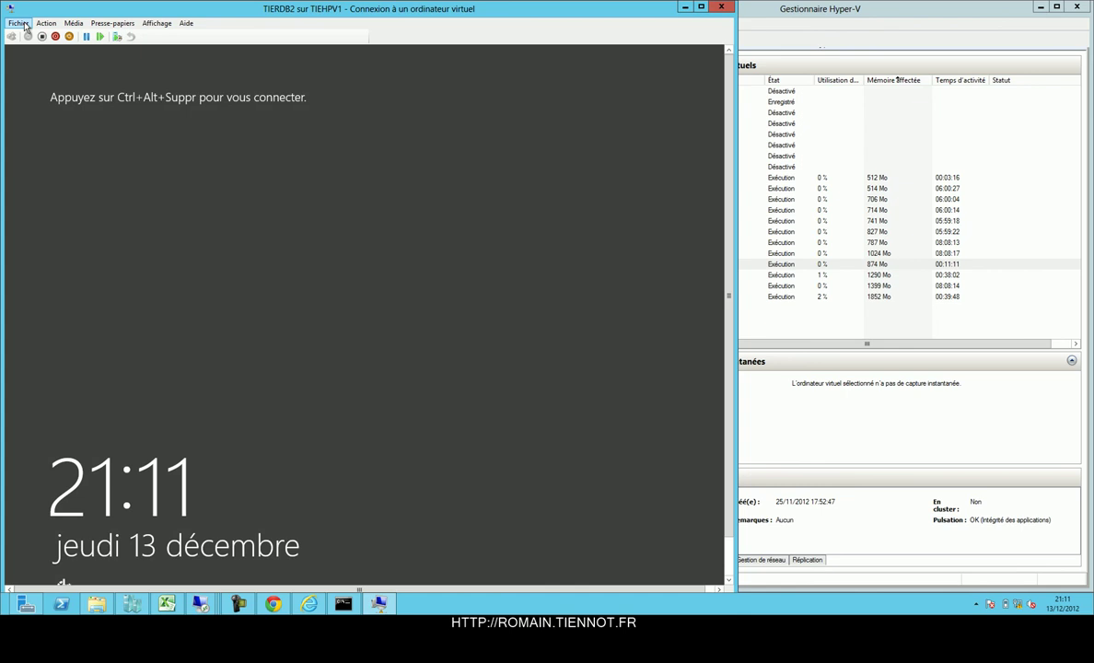
Reconnect TIERDB2's network adapter to the Interne01 virtual switch in its Settings.
click(19, 24)
click(31, 36)
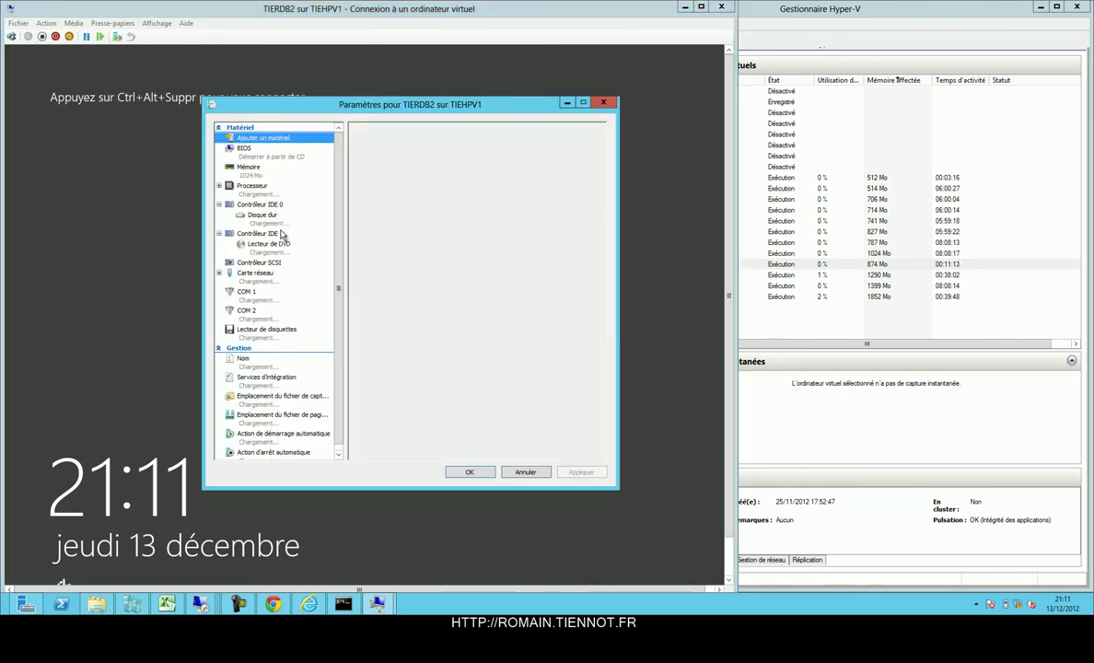
click(263, 274)
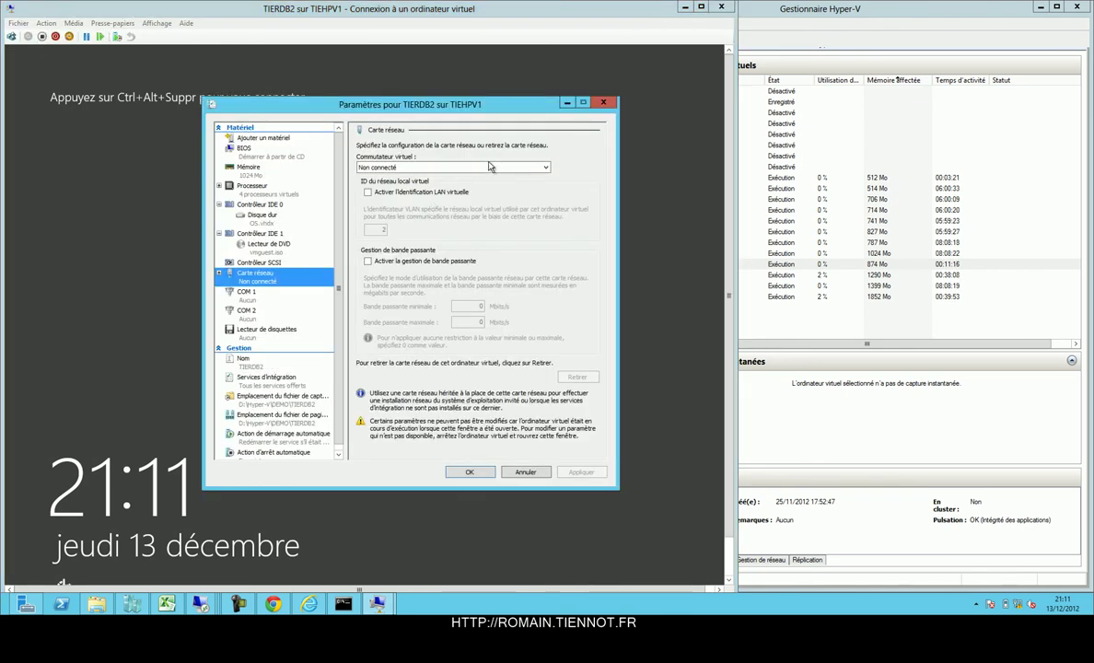
click(495, 167)
click(435, 185)
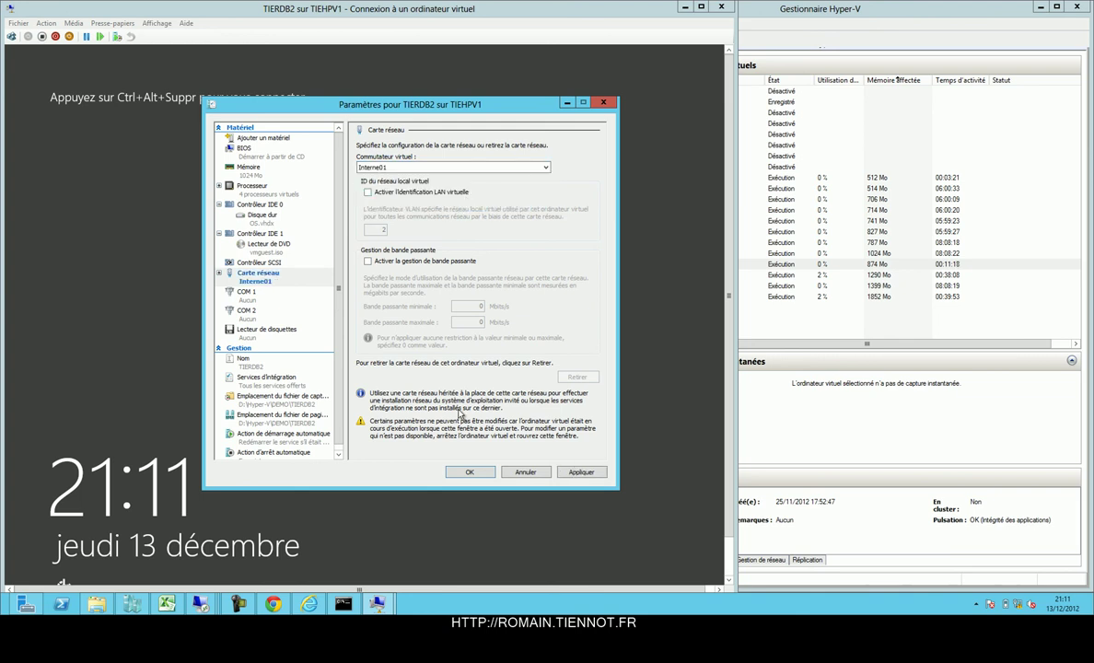
click(467, 471)
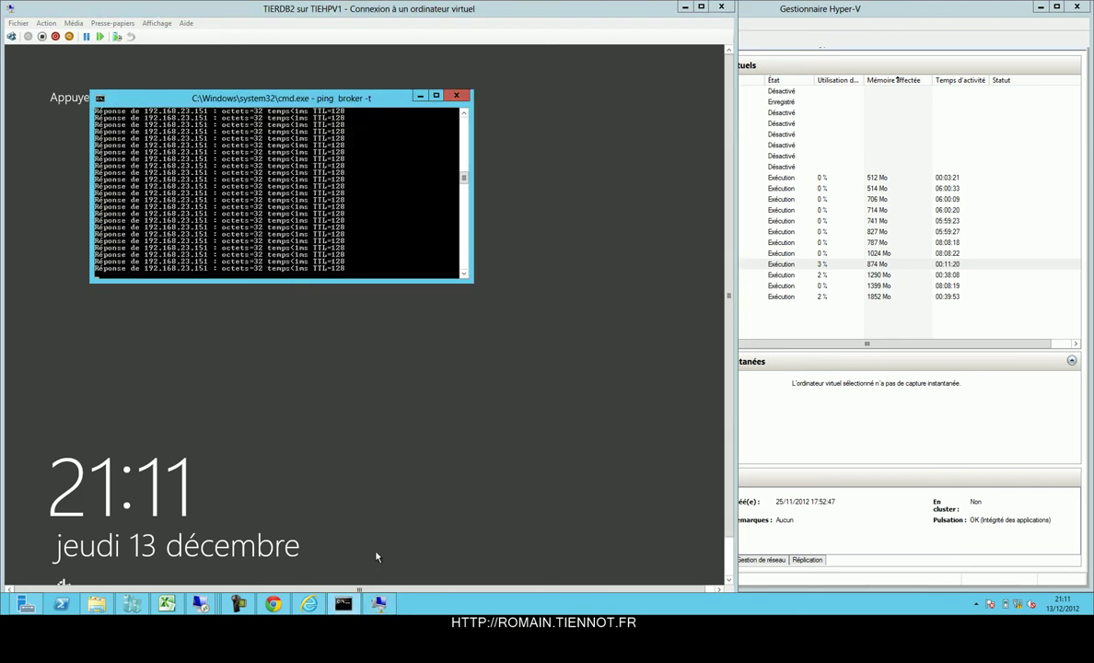
Restart the ping to broker twice until replies come from 192.168.23.152.
key(ctrl+c)
key(Up)
key(Return)
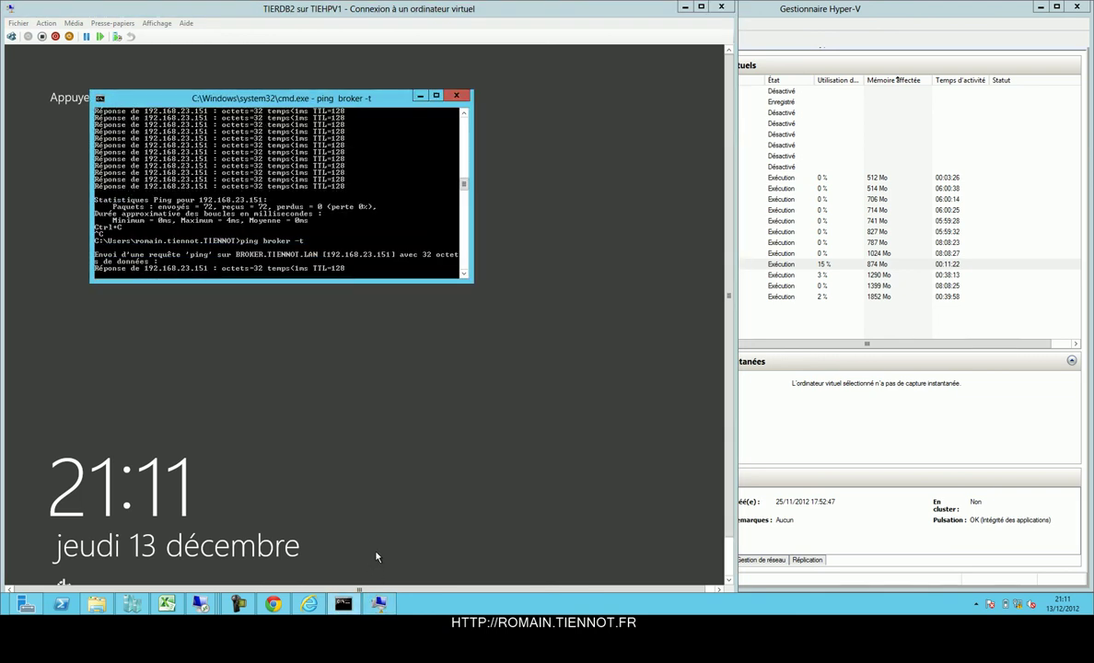
key(ctrl+c)
key(Up)
key(Return)
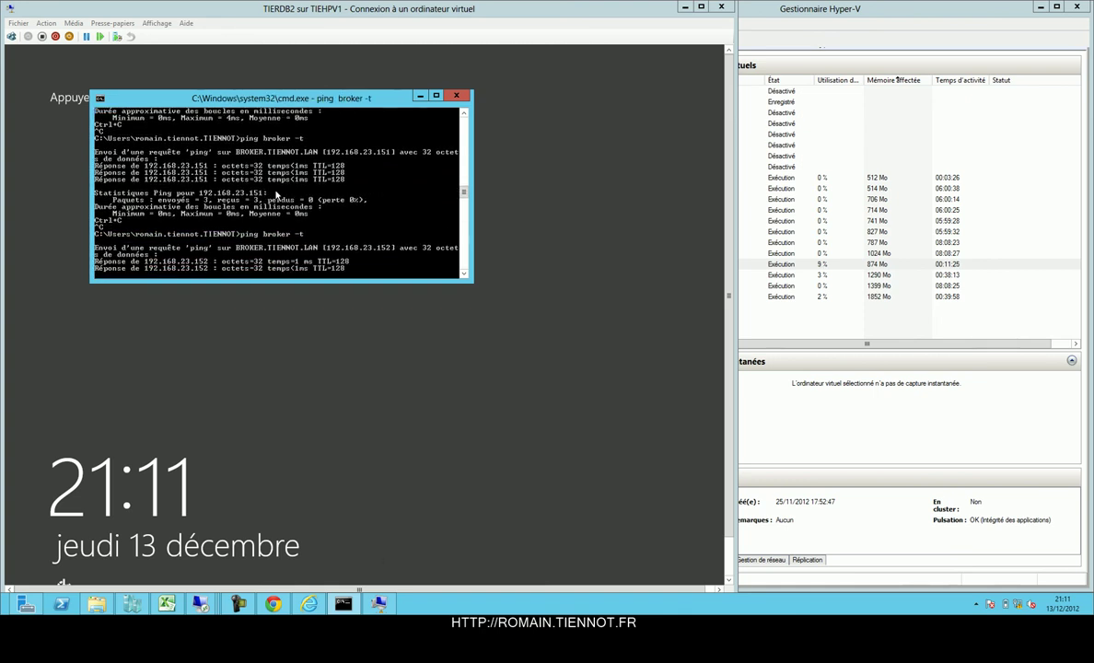